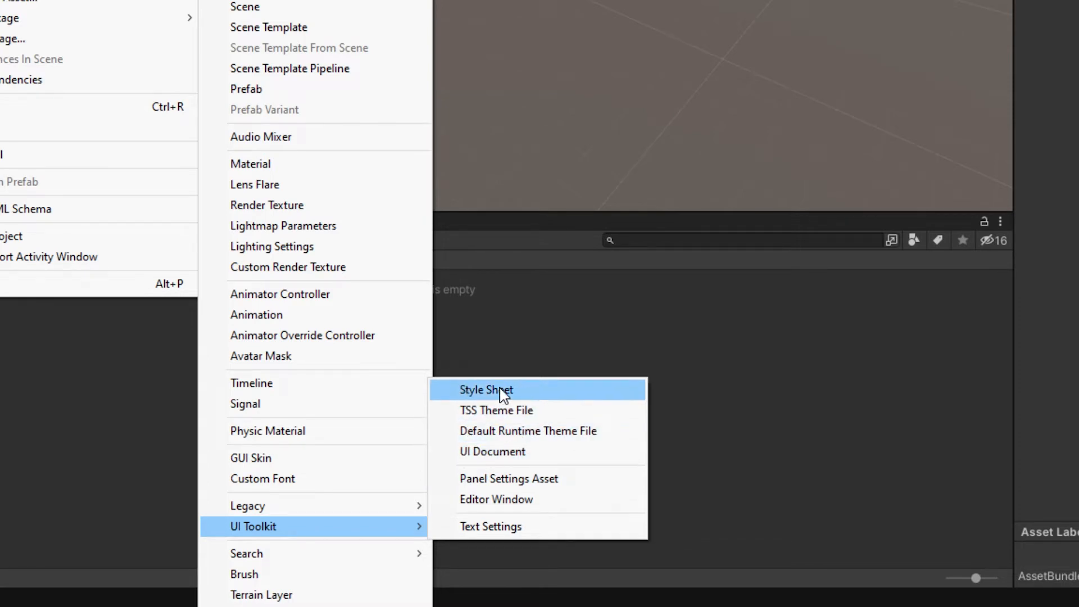
Step: Create the UI Toolkit assets in the UI folder: panel settings Settings, style sheet MisEstilos and UI document MiMenu
click(508, 478)
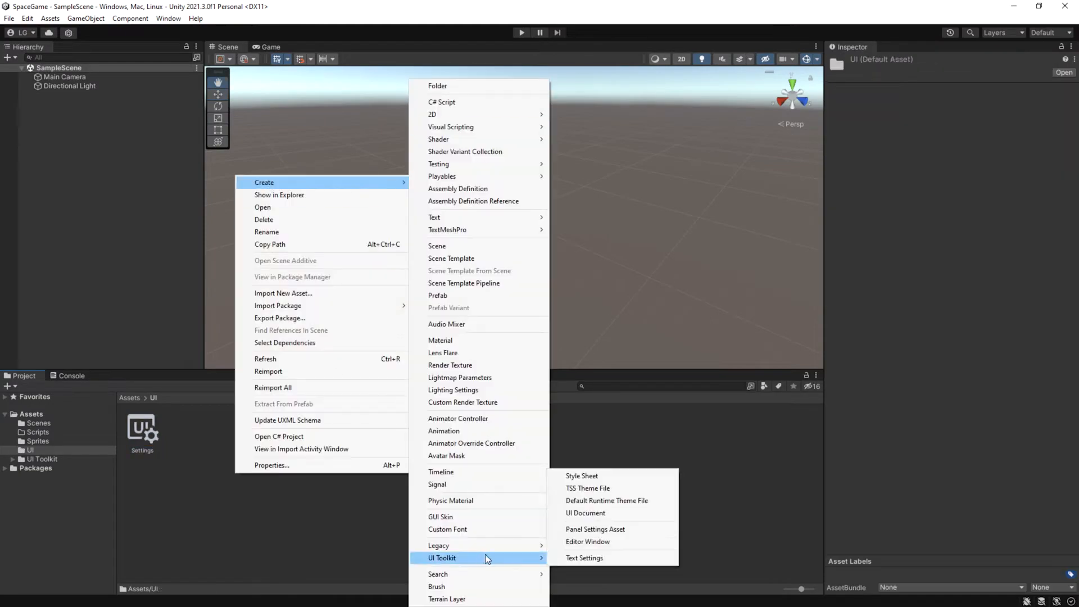
click(645, 513)
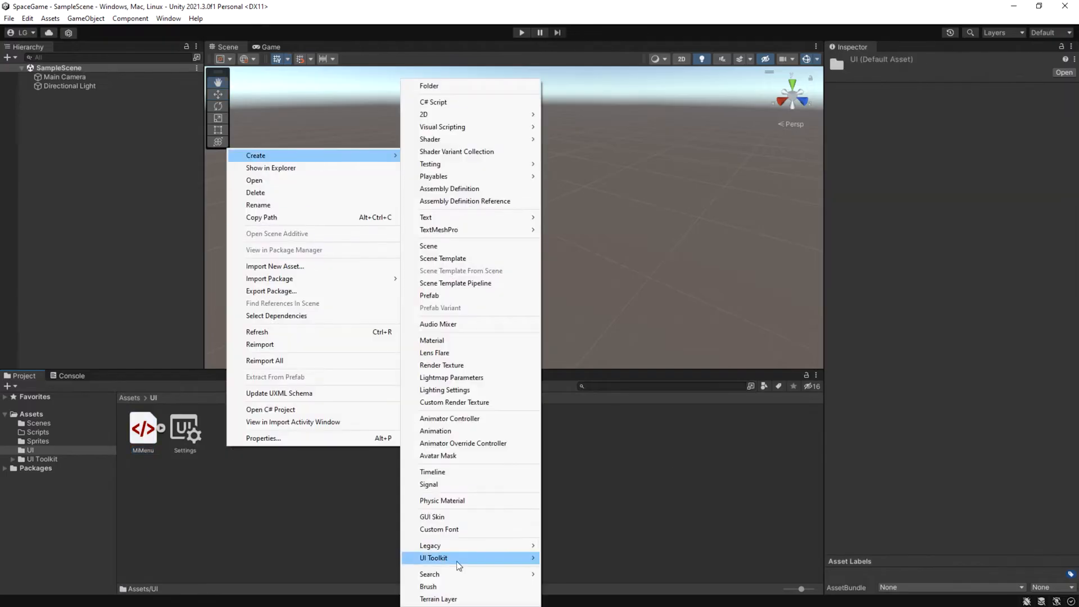
click(574, 482)
text(MisEstilos)
key(Return)
click(409, 462)
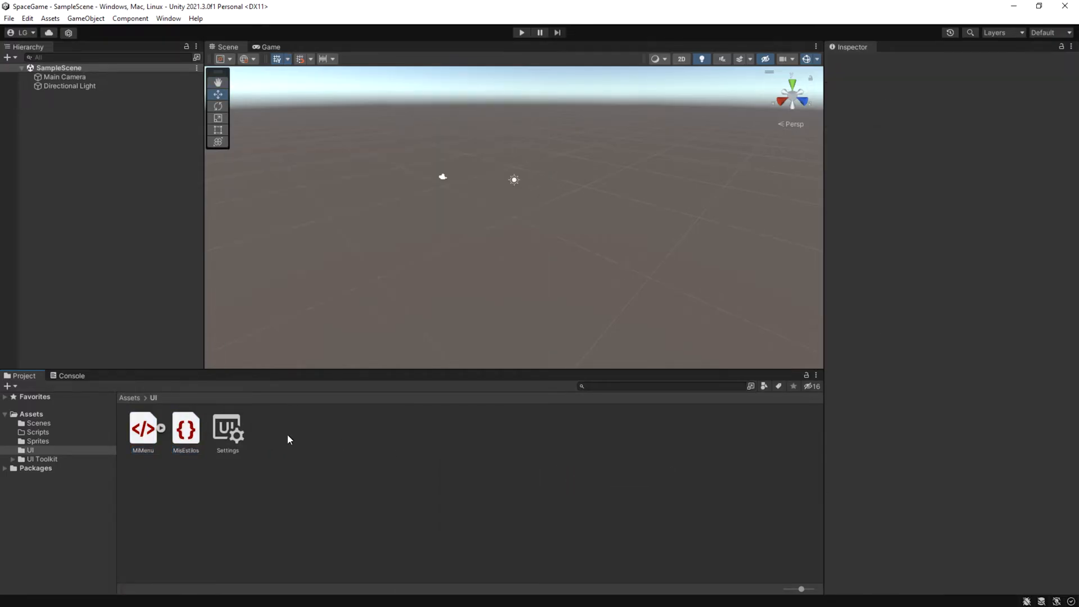
Step: Examine the individual sprites contained in ui_sprite in the Sprites folder
click(41, 441)
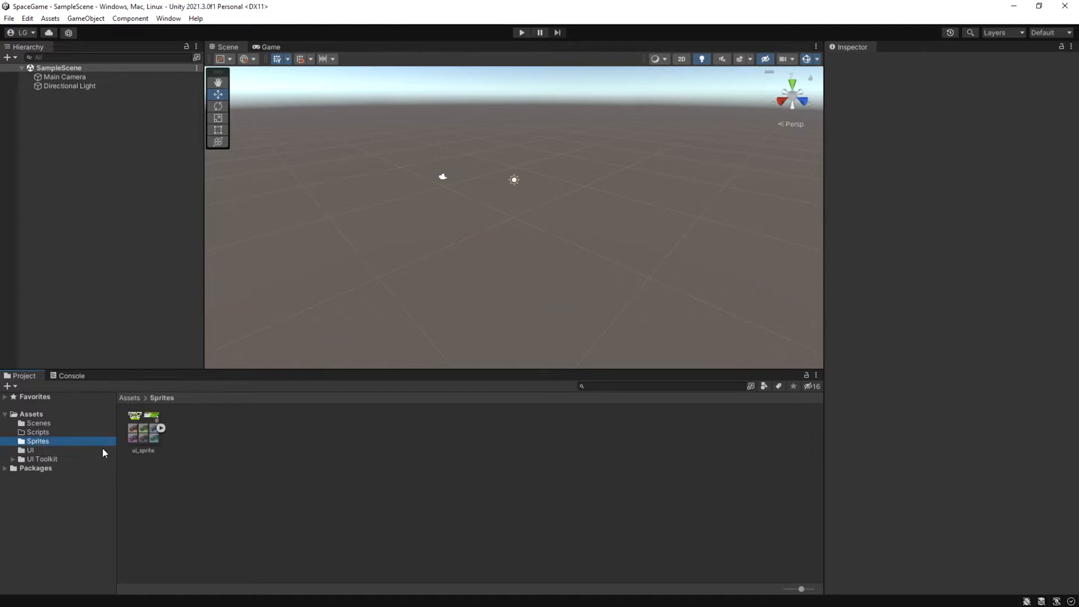
click(161, 428)
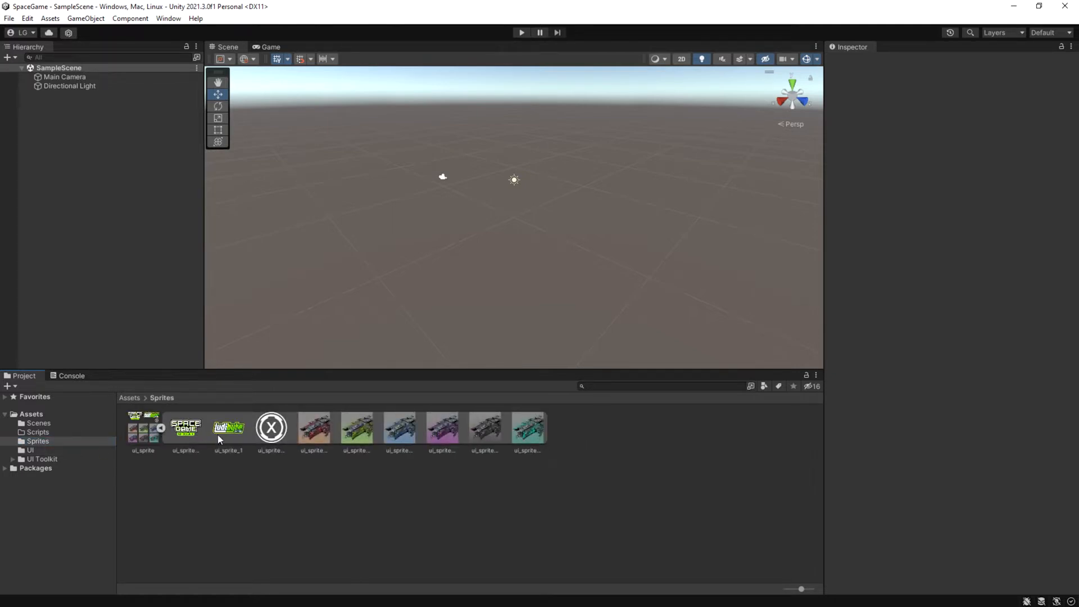
click(161, 428)
Step: Create an empty game object named UI in the scene and add a UI Document component to it
right_click(63, 140)
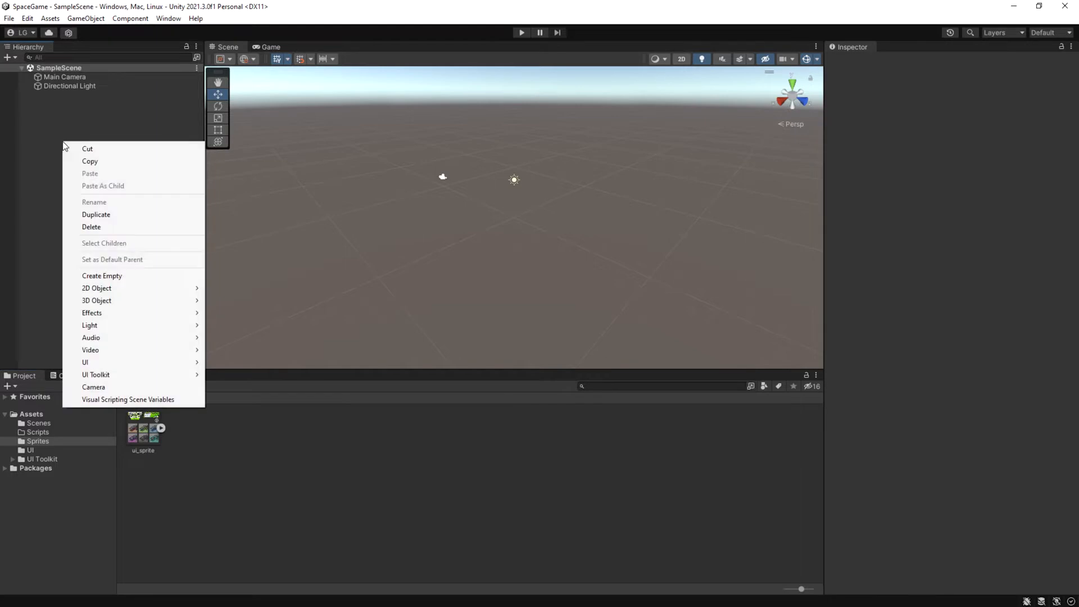
click(121, 275)
text(UI)
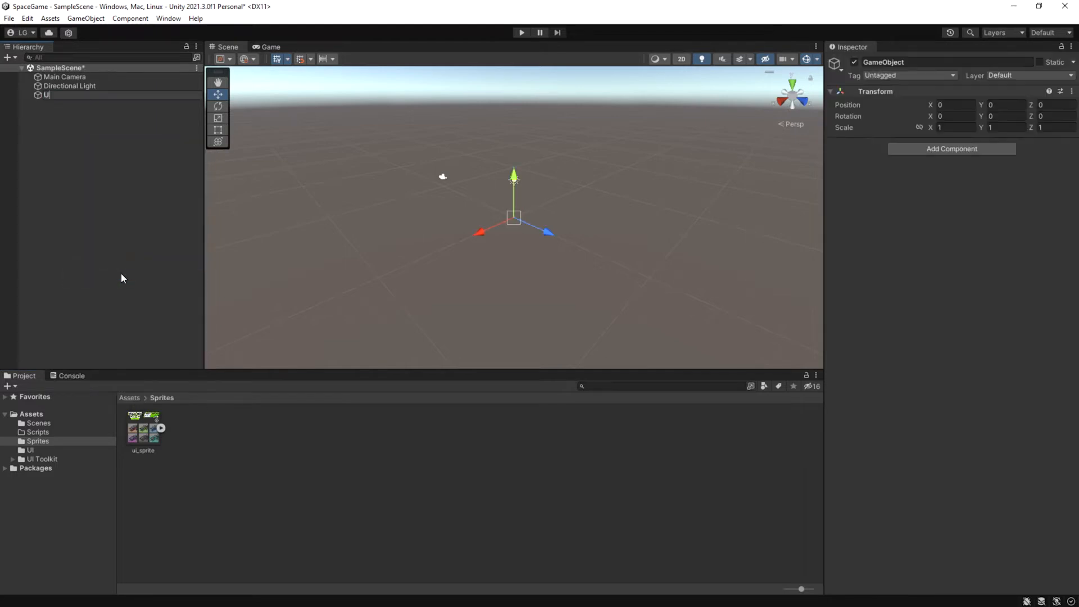
key(Return)
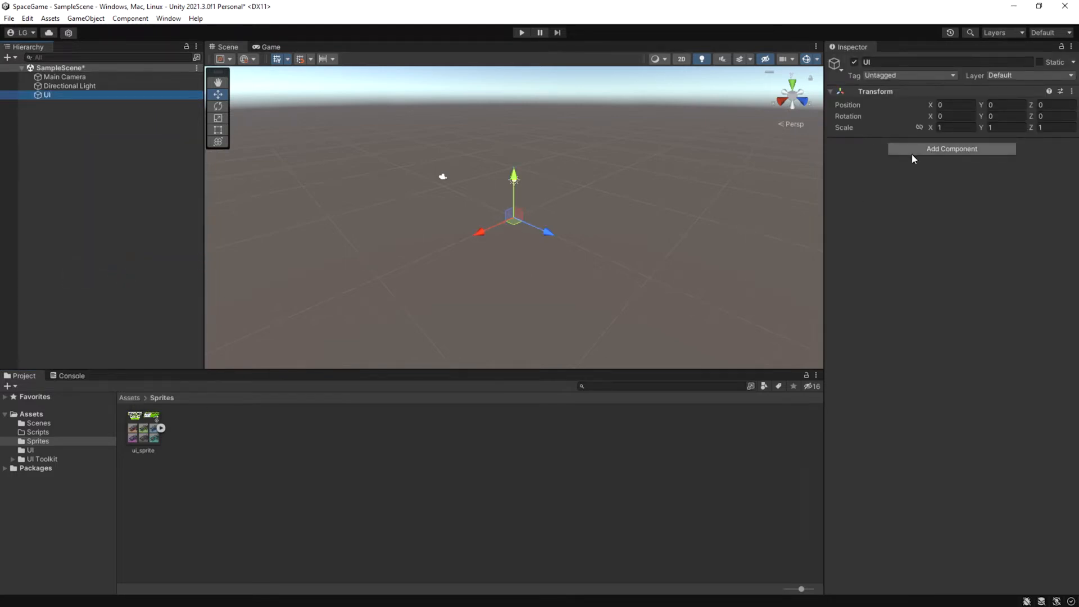
click(911, 153)
click(915, 188)
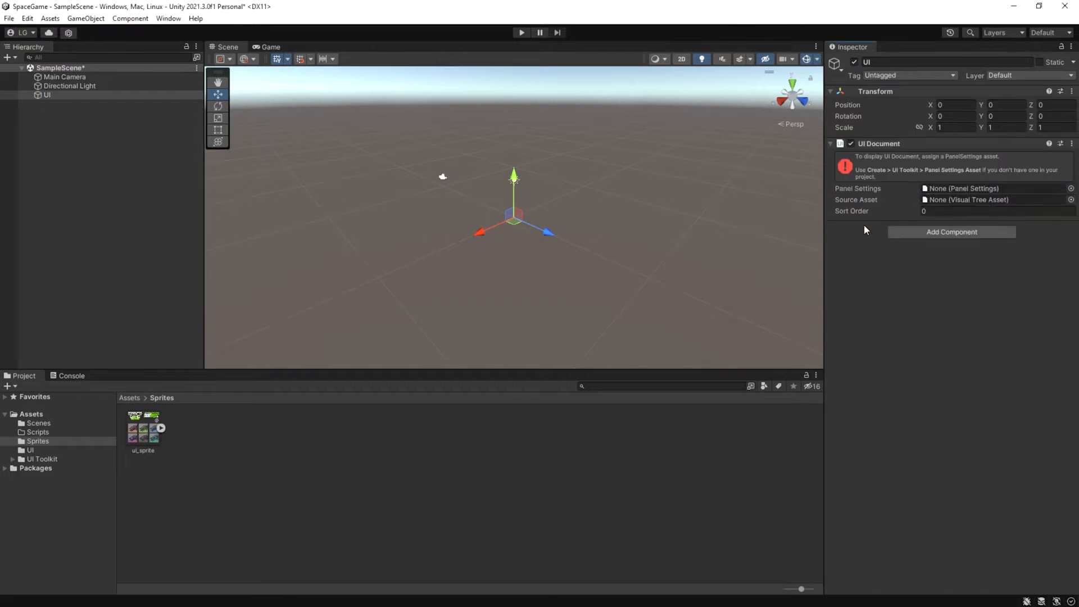
Step: Assign Settings as the panel settings and MiMenu as the source asset of the UI object's UI Document
click(43, 452)
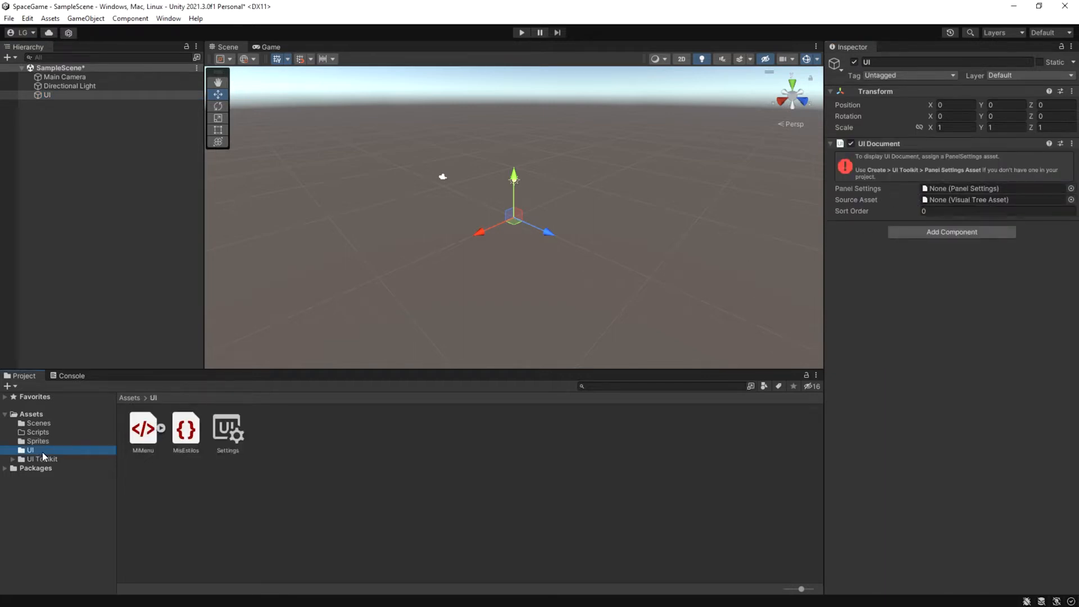
drag(226, 432, 942, 189)
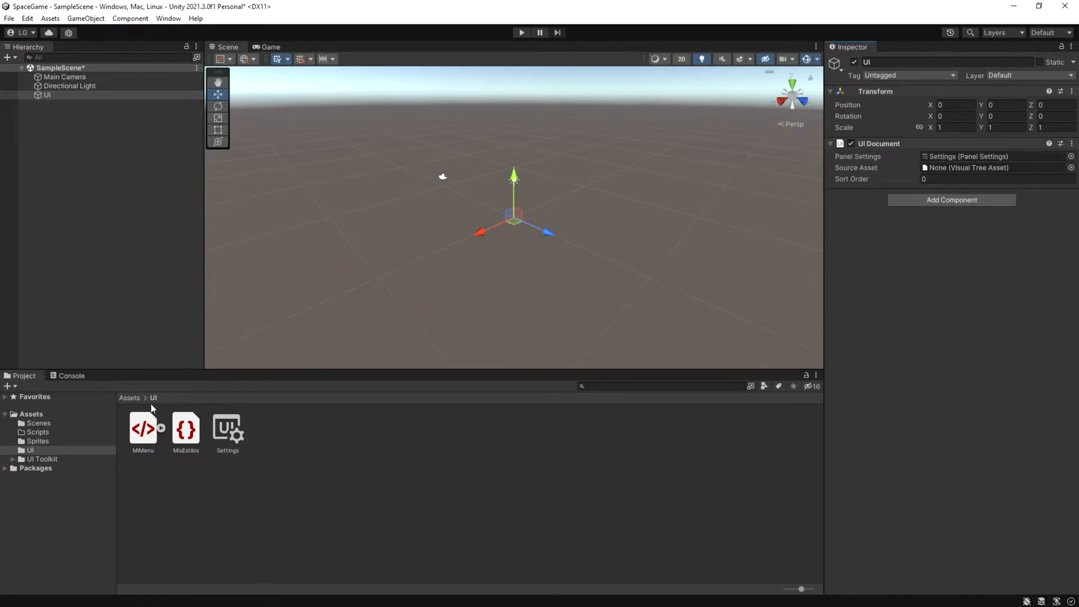
drag(138, 437, 944, 169)
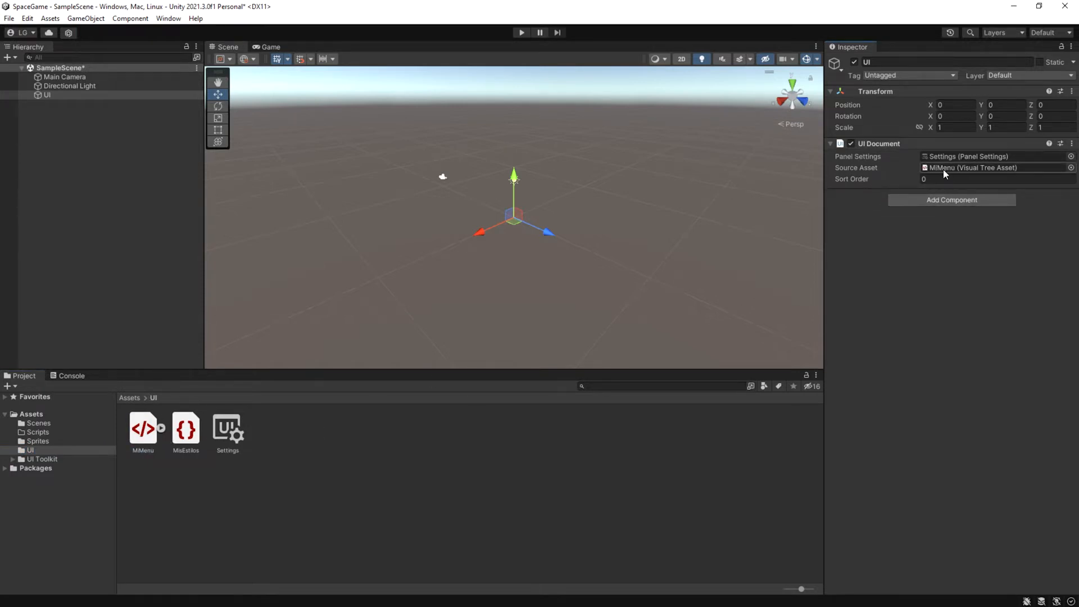
Step: Set the Game view resolution to Full HD (1920x1080), return to the Scene view and save the scene
click(270, 48)
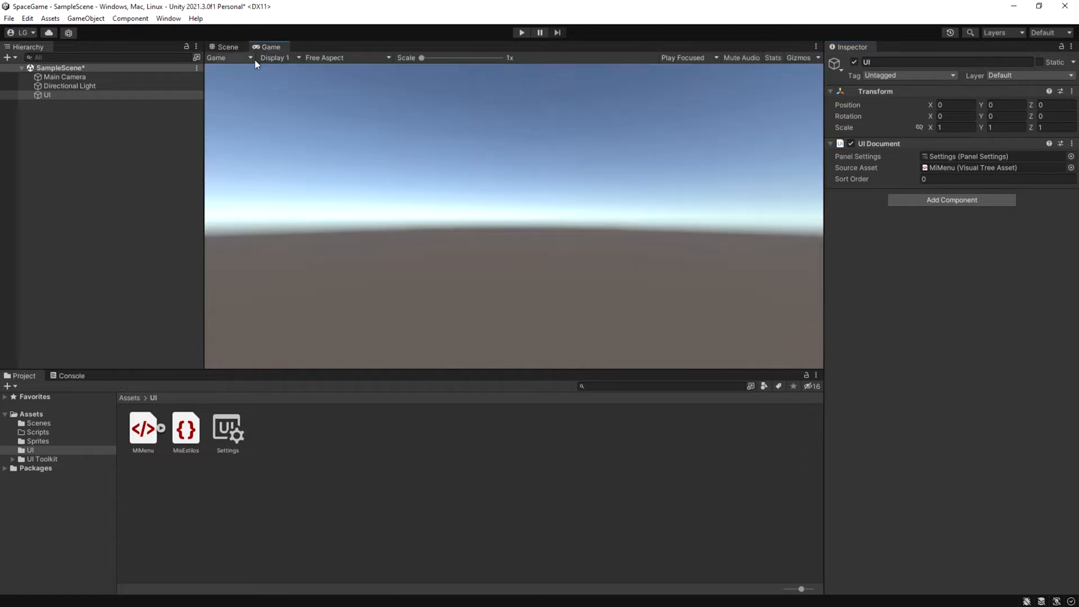
click(324, 59)
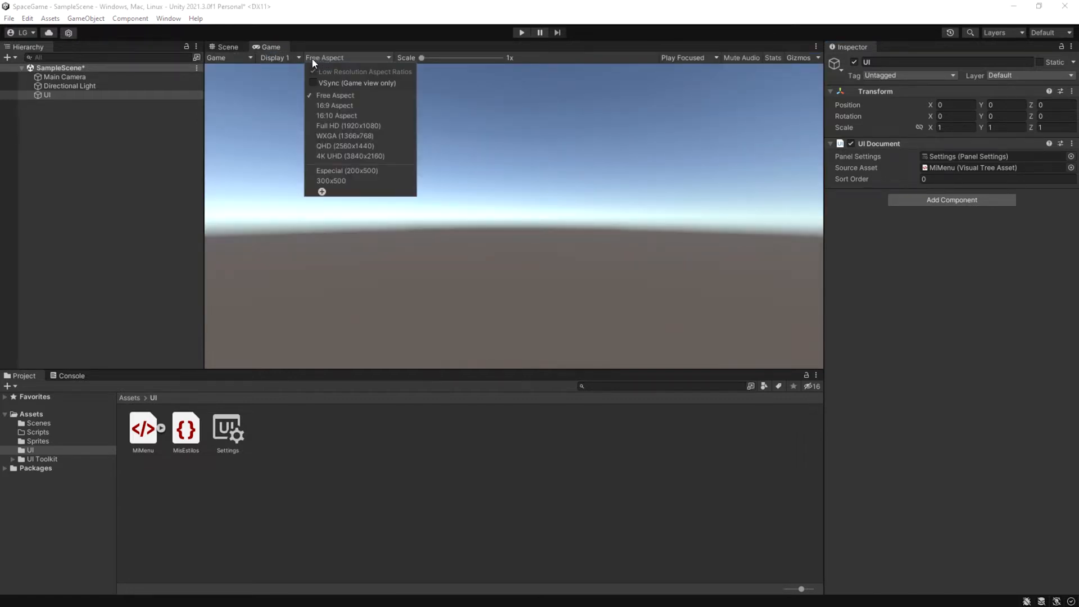
click(328, 125)
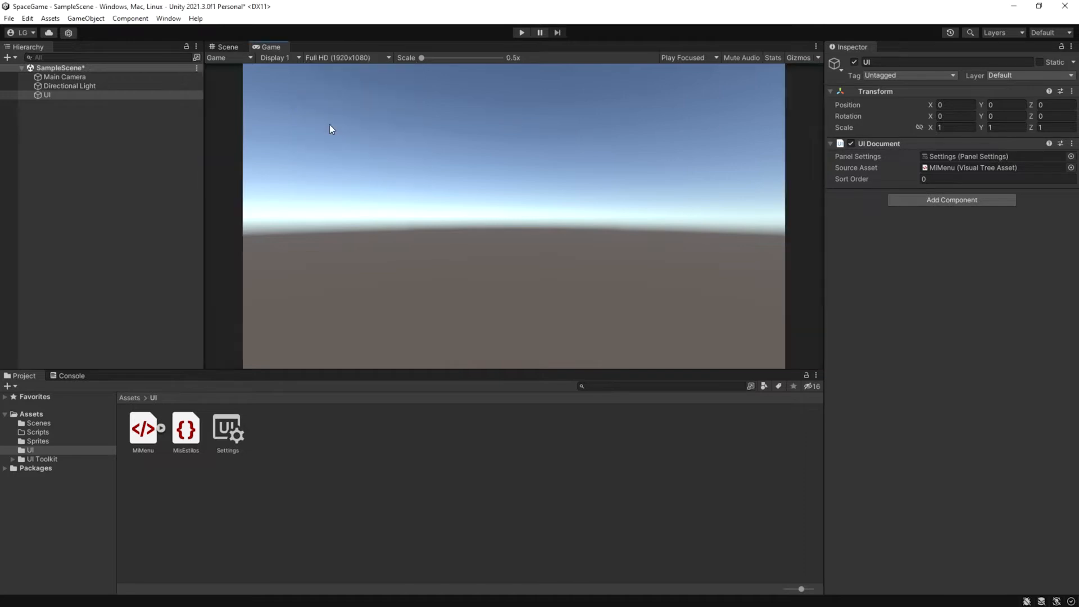
click(228, 46)
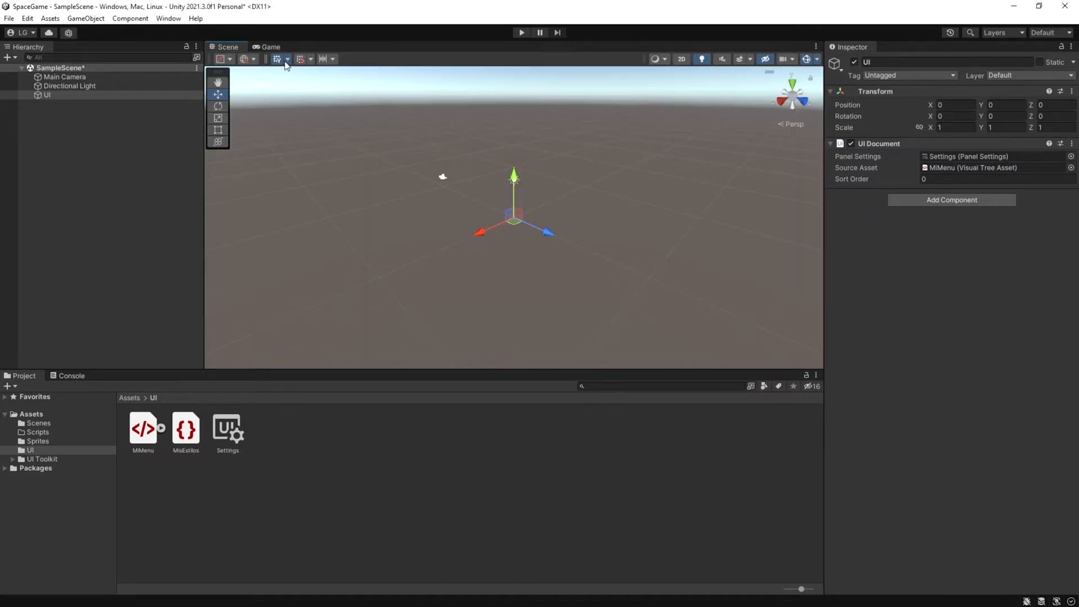
click(9, 18)
click(40, 79)
Step: Open MiMenu in the UI Builder and attach the existing style sheet MisEstilos.uss to it
double_click(144, 430)
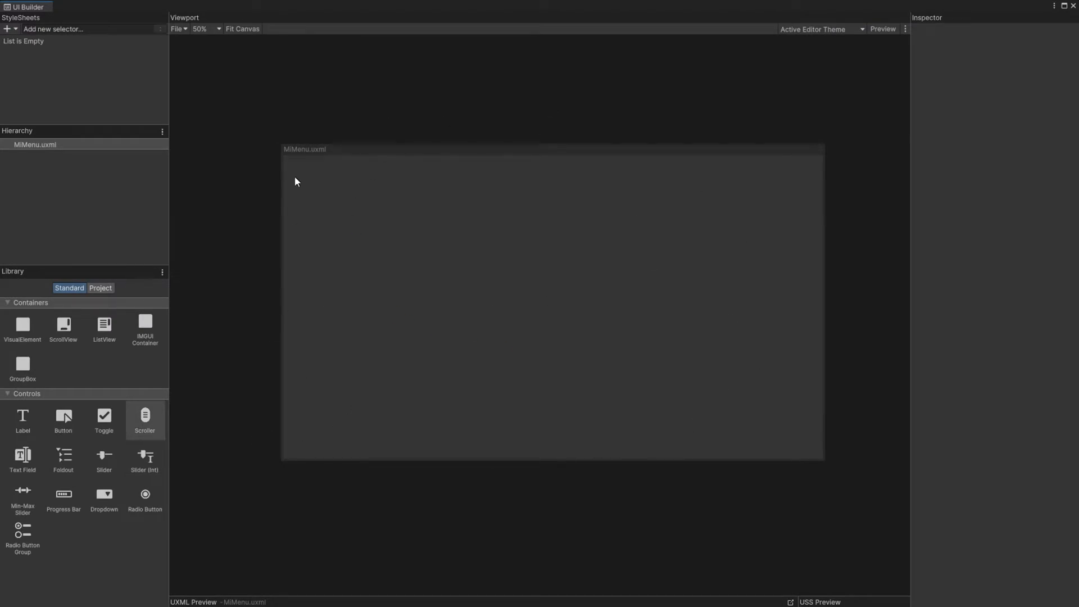
click(29, 146)
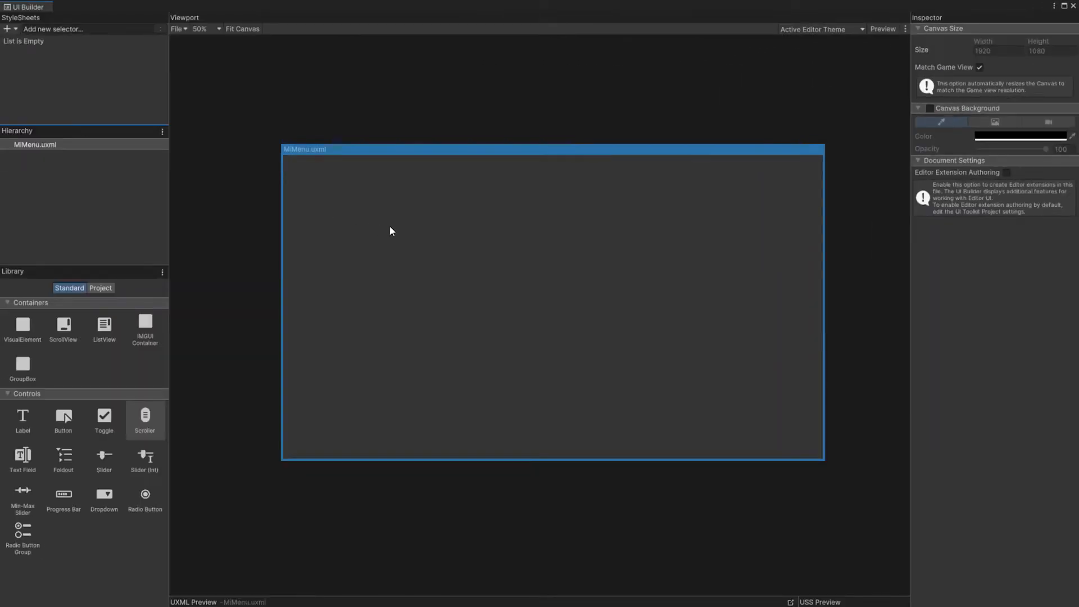
click(13, 30)
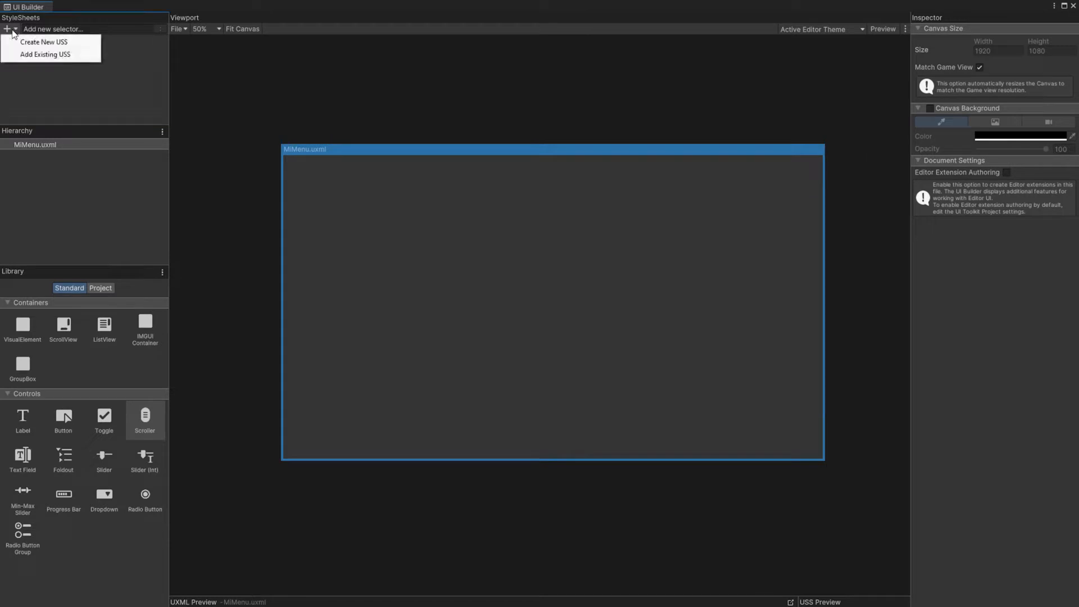
click(38, 56)
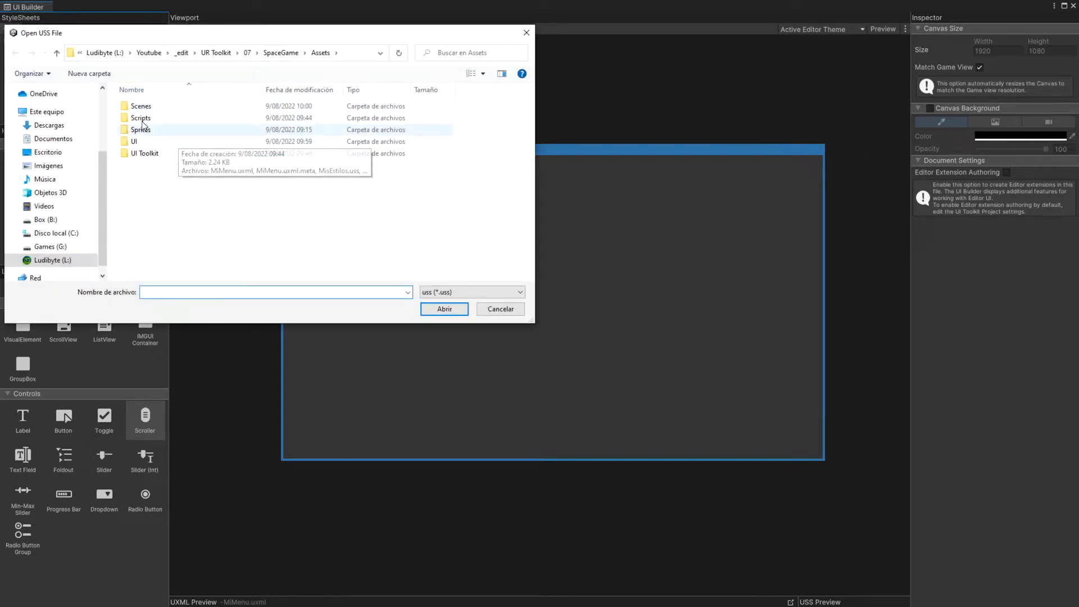
double_click(140, 110)
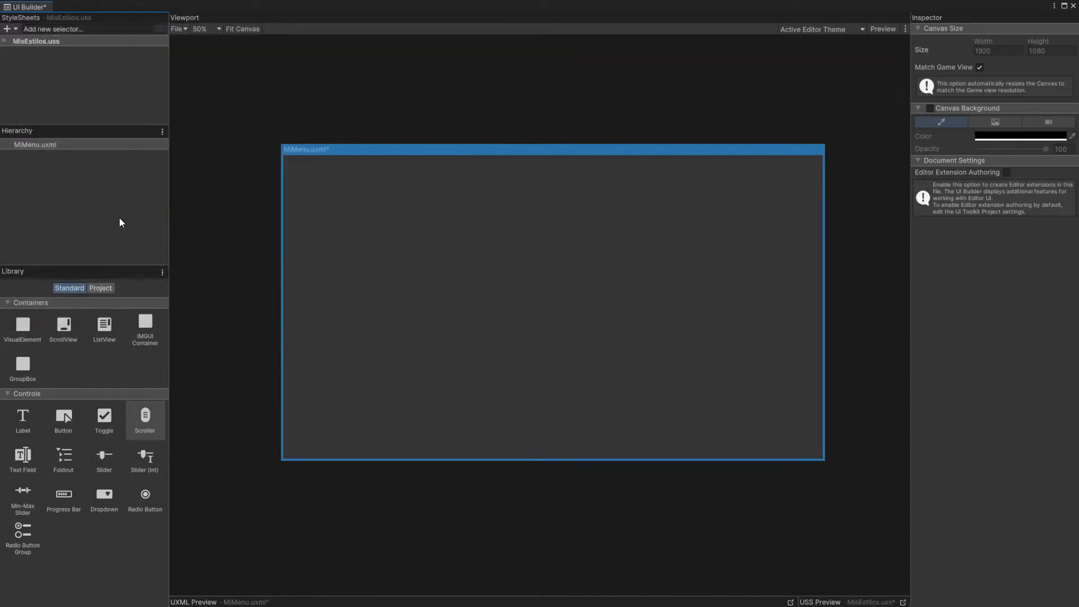
Step: Add a VisualElement to the root of MiMenu.uxml and name it contenedor
middle_drag(484, 236, 473, 239)
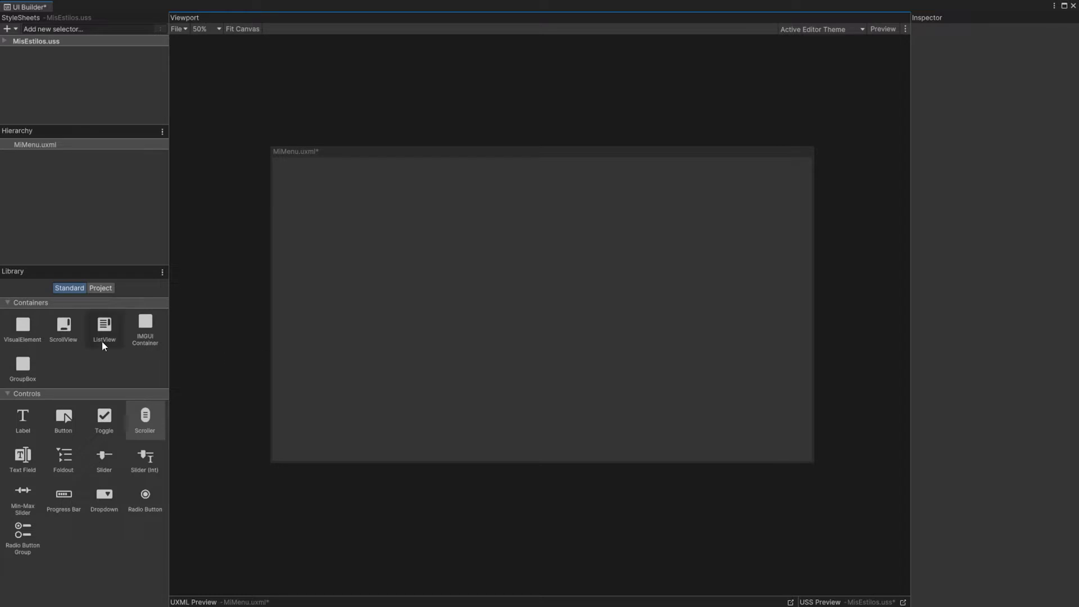
drag(23, 328, 56, 197)
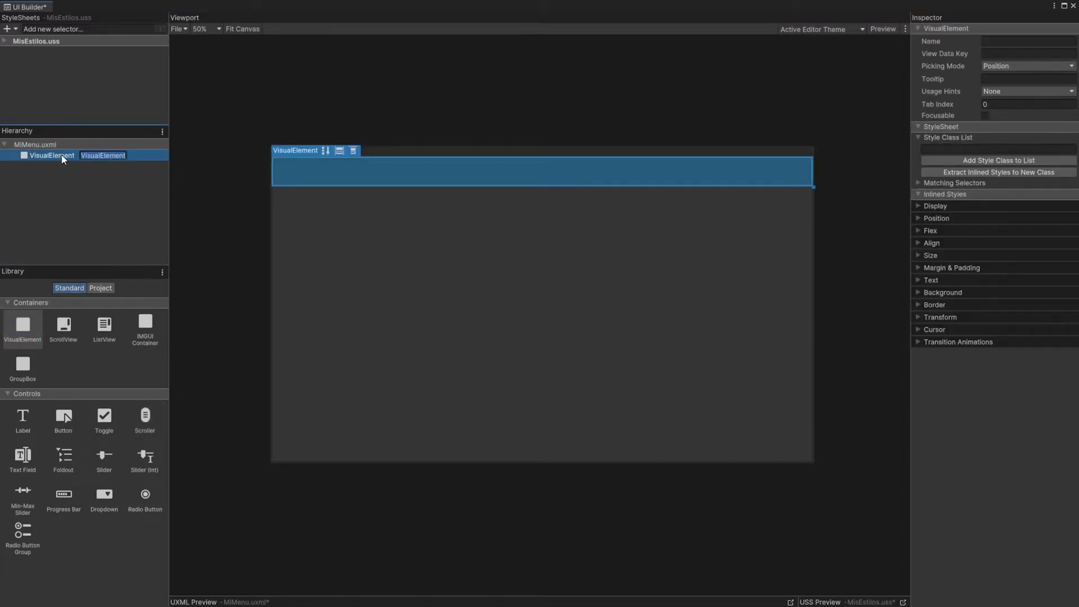
text(contenedor)
key(Return)
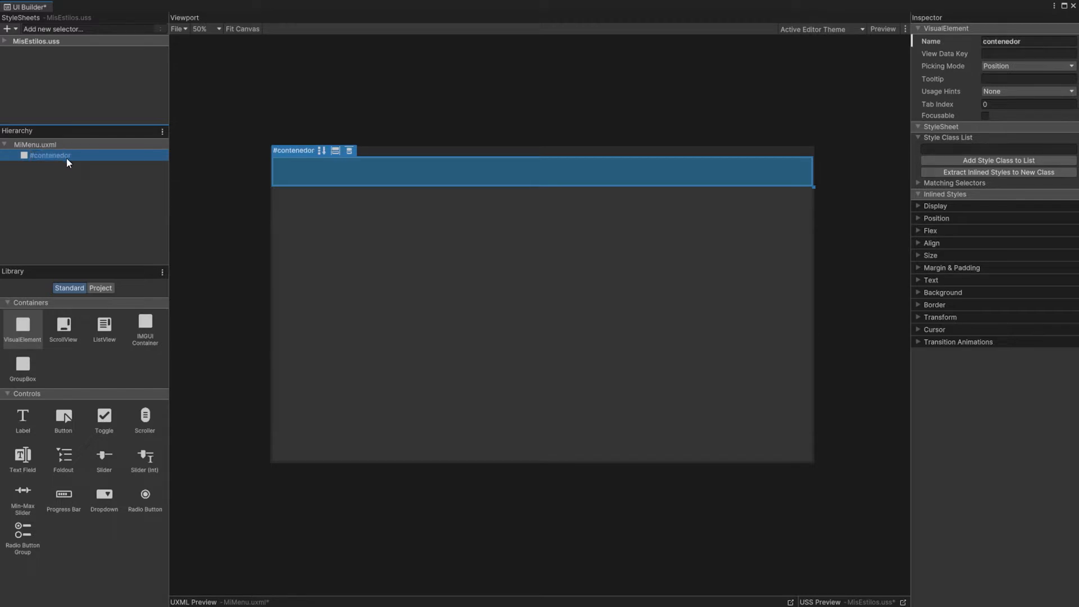
Step: Create a .contenedor class selector in MisEstilos.uss and apply it to the #contenedor element
click(38, 29)
text(.)
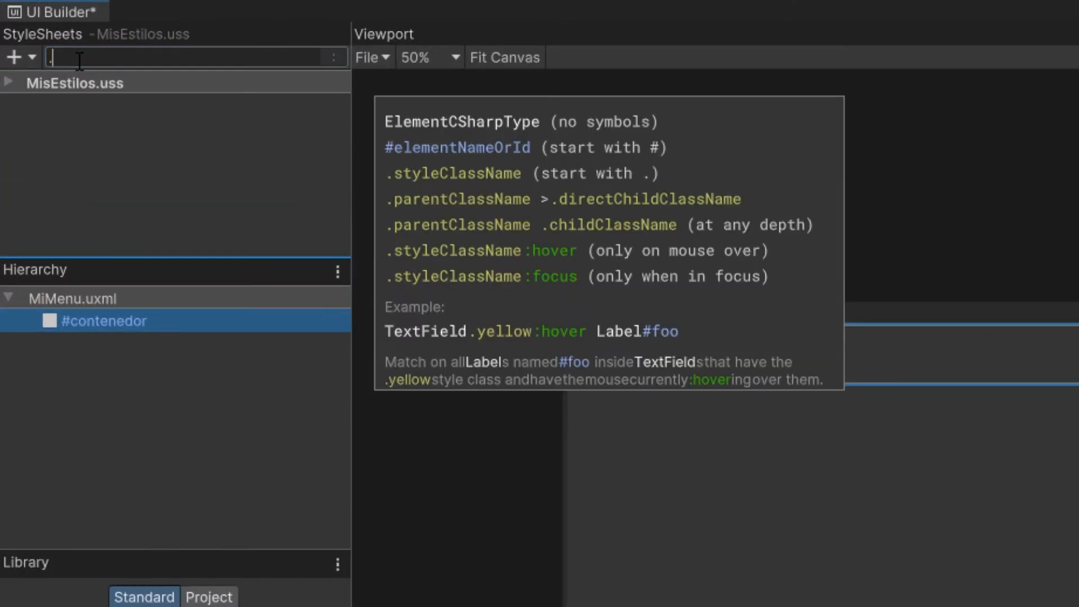
text(contenedor)
key(Return)
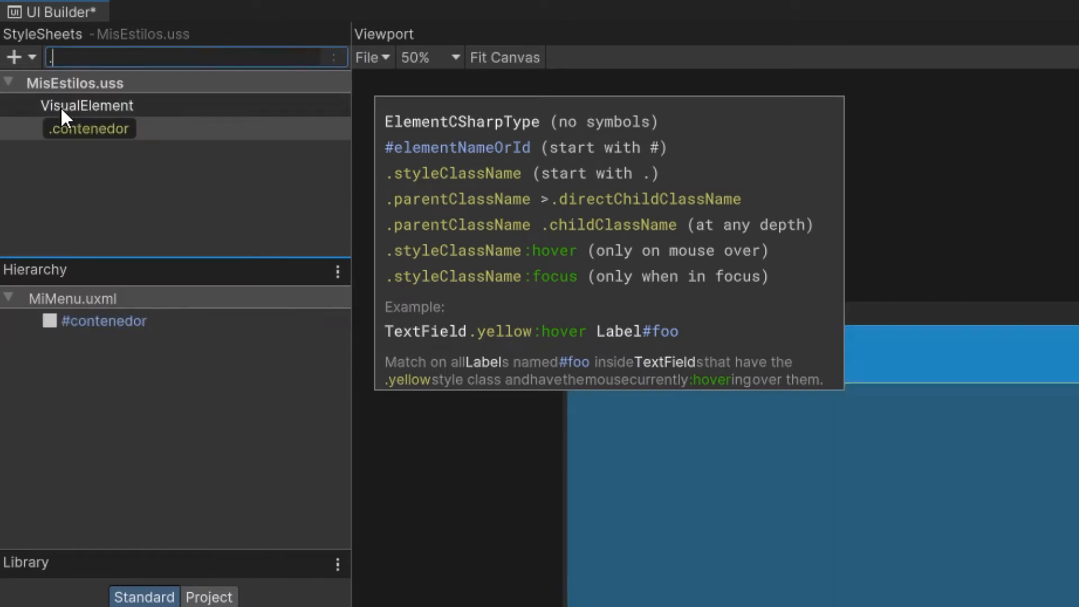
drag(100, 127, 89, 321)
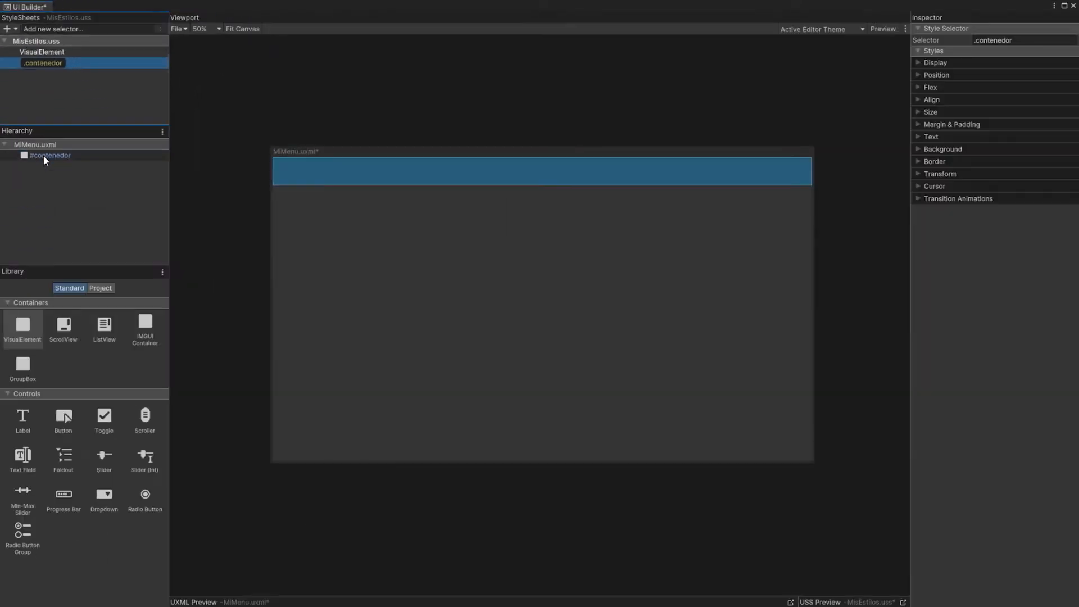
click(47, 156)
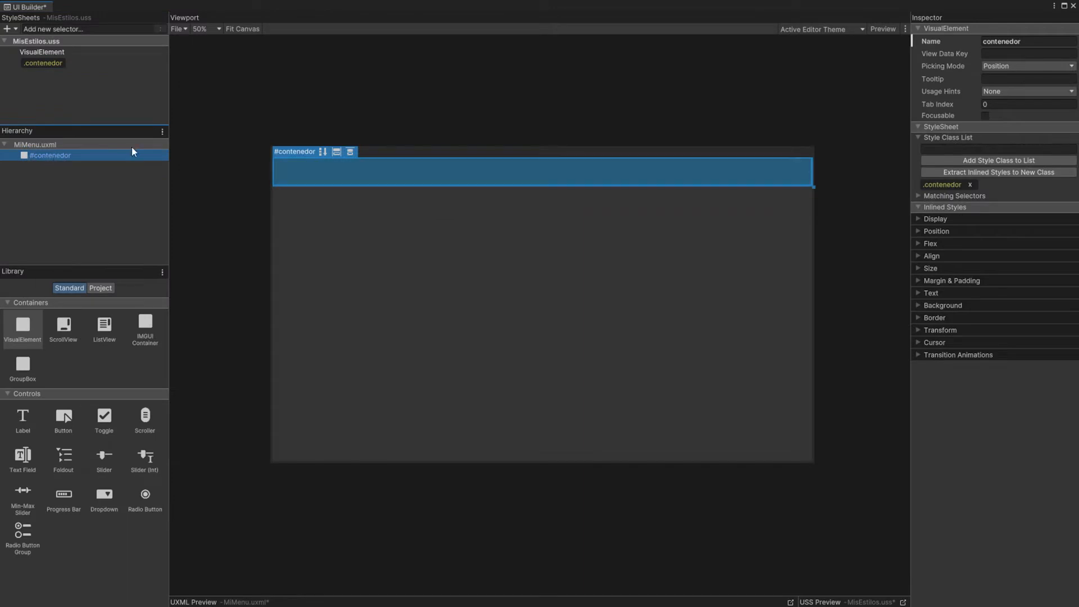
Step: Set the .contenedor class to 100% width and 100% height, and delete the VisualElement selector from MisEstilos.uss
click(45, 63)
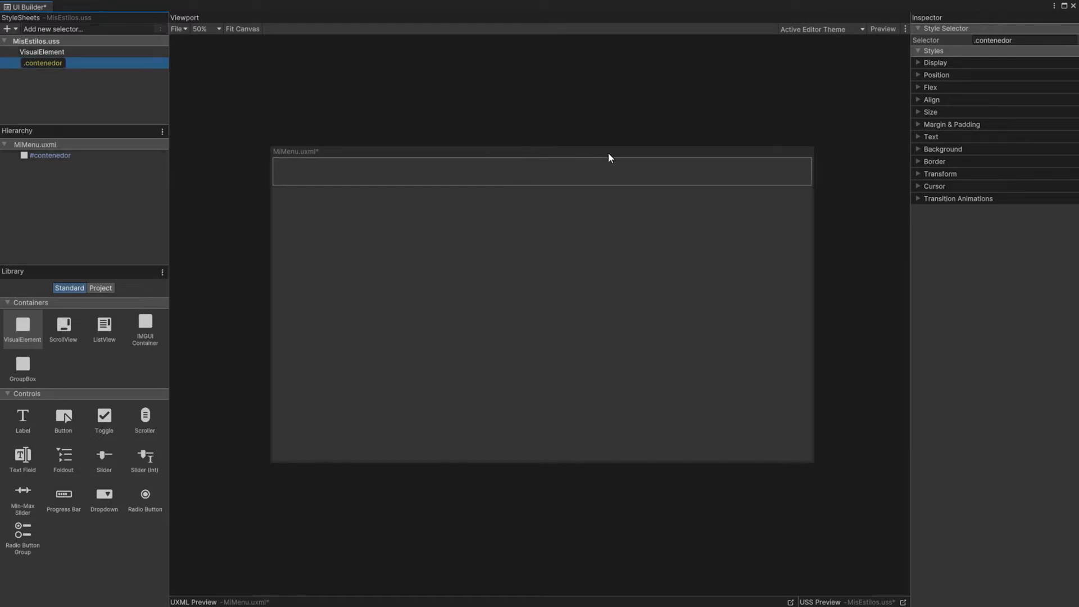
click(920, 113)
click(995, 135)
text(100)
click(1022, 136)
click(1030, 160)
click(1044, 136)
text(100)
click(1070, 137)
click(1055, 159)
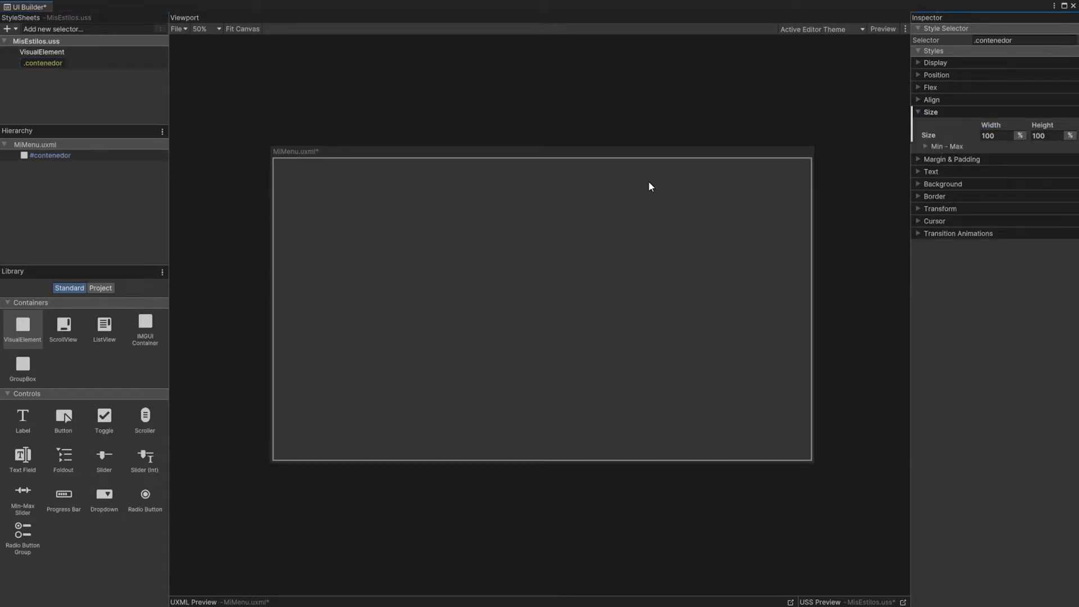
click(67, 53)
key(Delete)
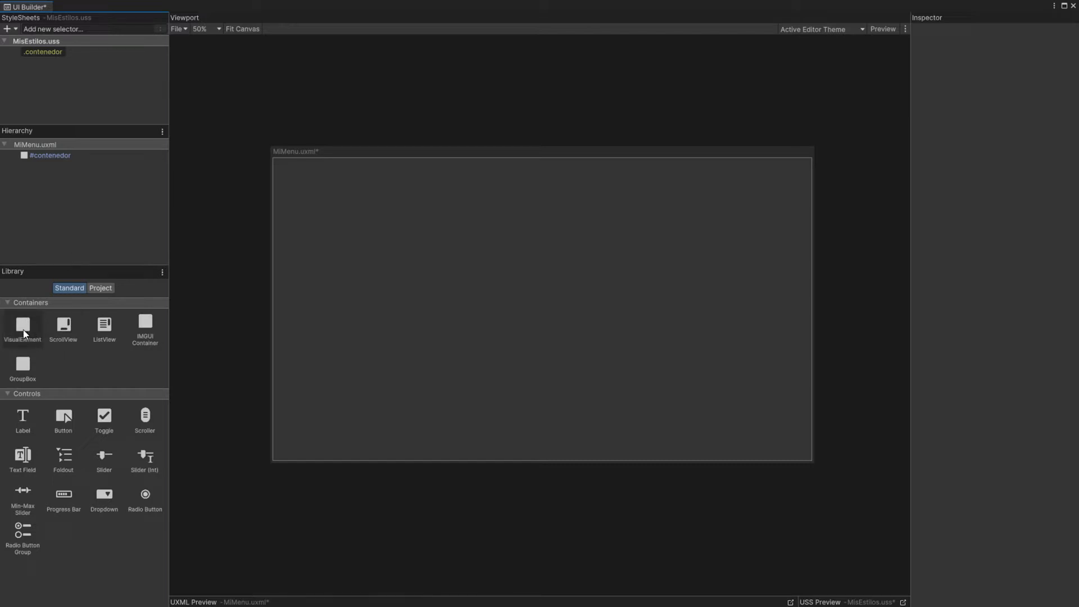
Step: Add two VisualElements as children of #contenedor and name them izquierda and derecha
drag(24, 332, 49, 163)
double_click(94, 167)
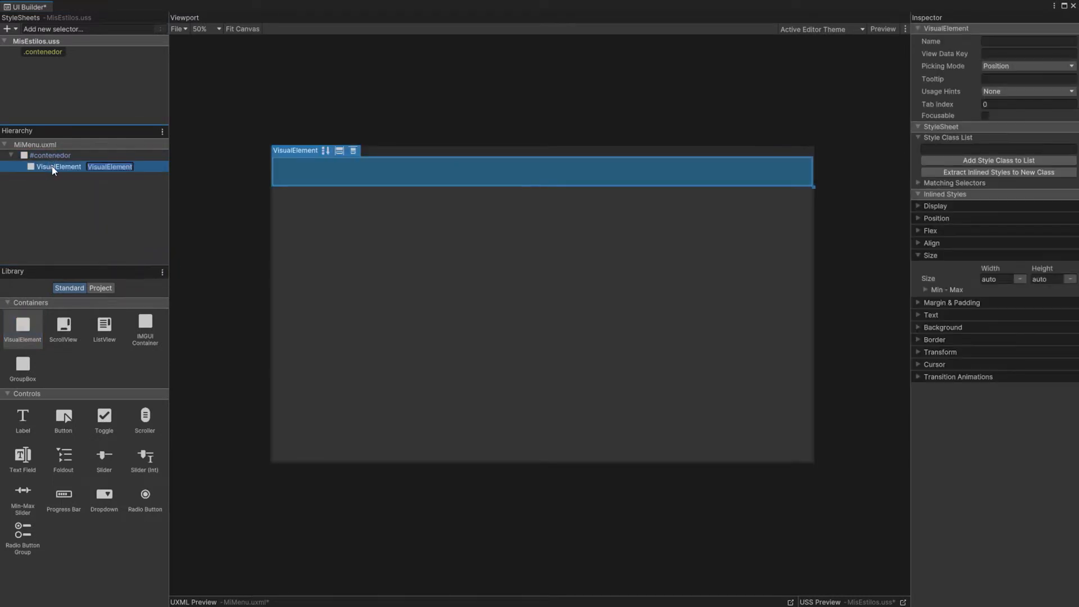
key(Return)
double_click(67, 168)
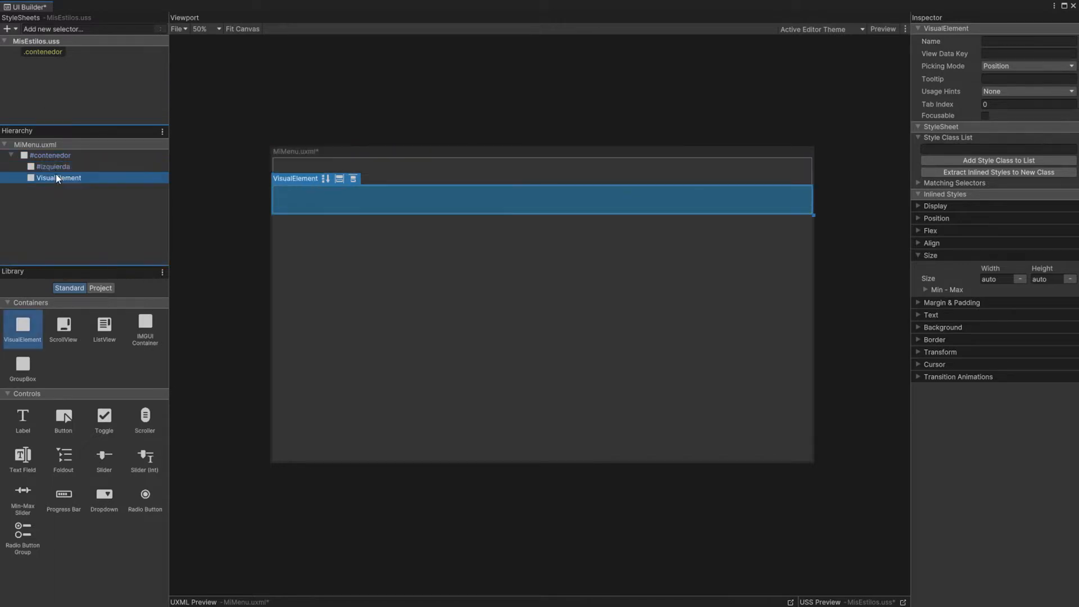
key(Return)
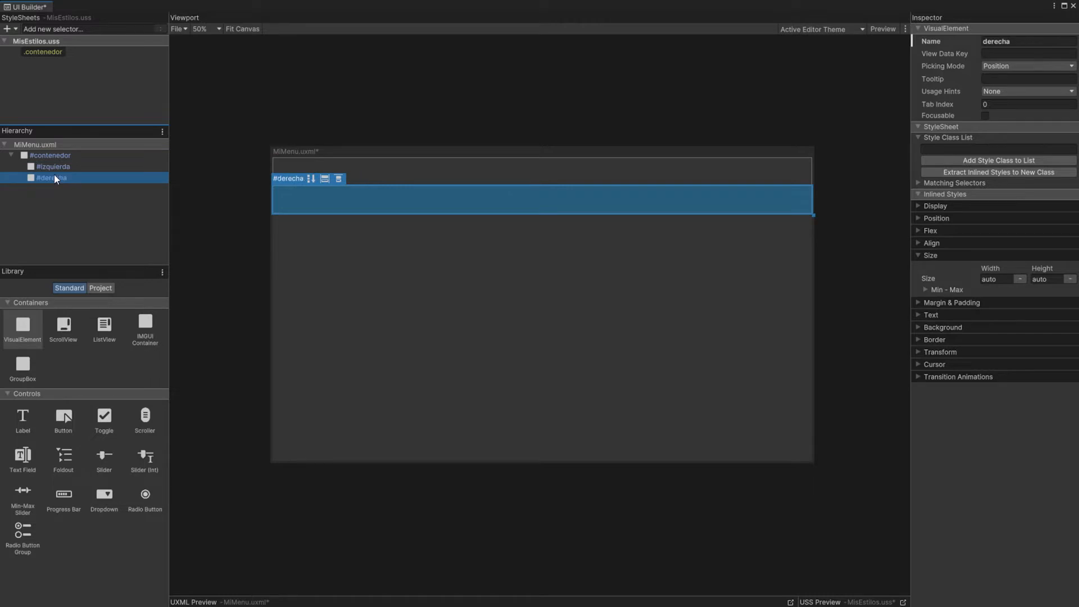
Step: Create the class selectors .izquierda and .derecha and apply each to the element of the same name
click(58, 29)
text(.izquierda)
key(Return)
text(derecha)
key(Return)
drag(39, 64, 63, 180)
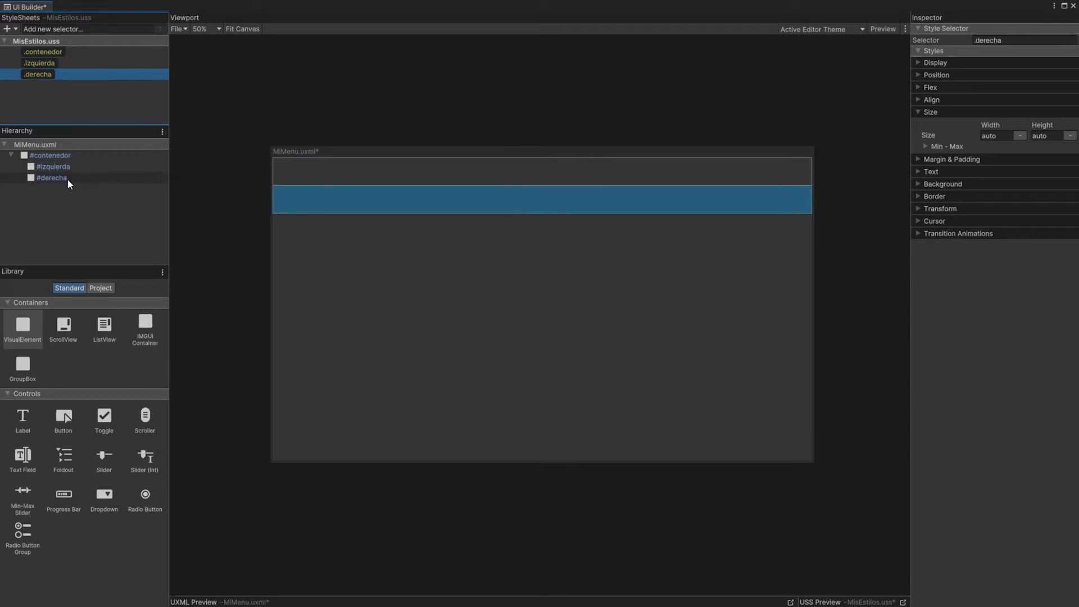
Step: Set the .contenedor class to row flex direction, with its content justified and its items aligned to the center
click(49, 53)
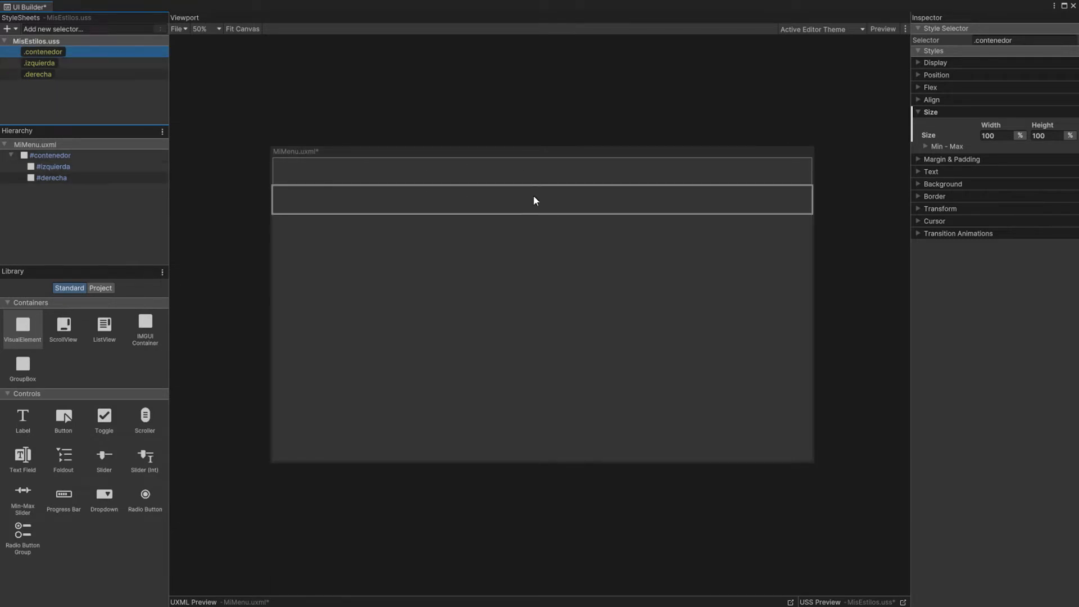
click(919, 100)
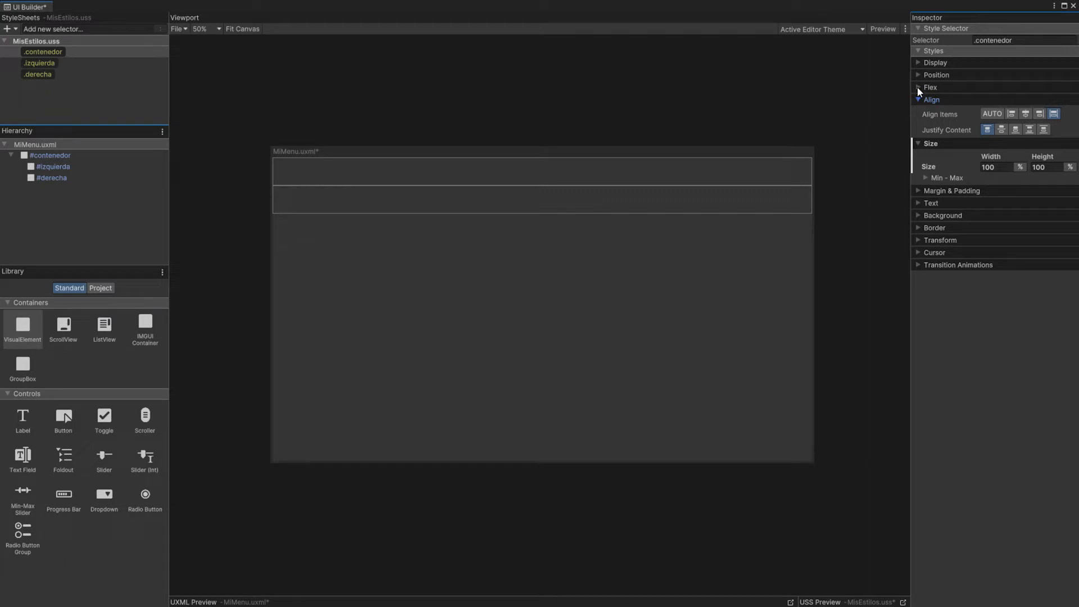
click(919, 88)
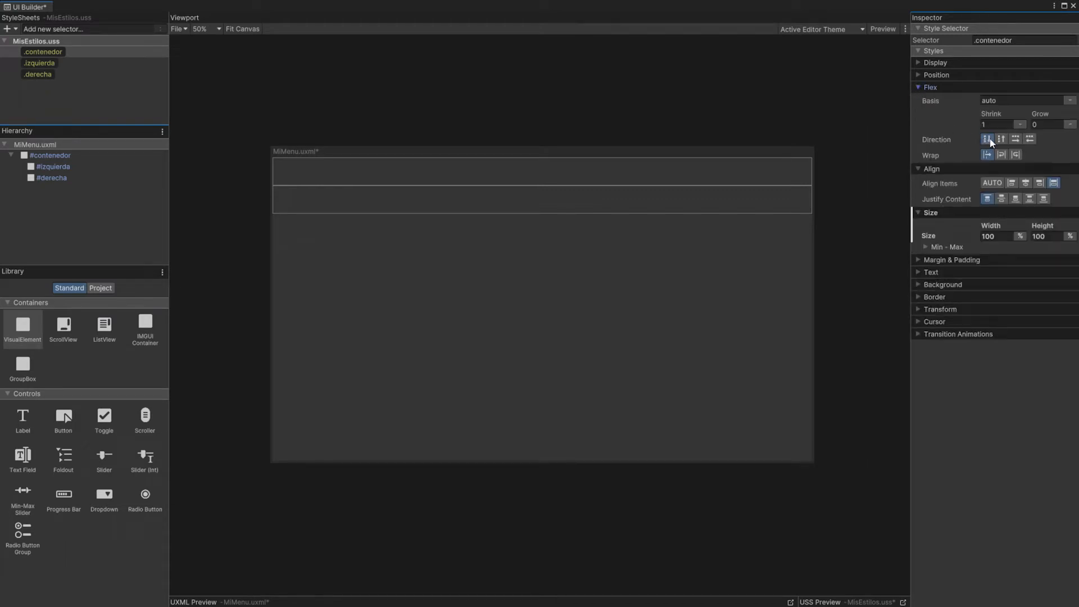
click(1016, 139)
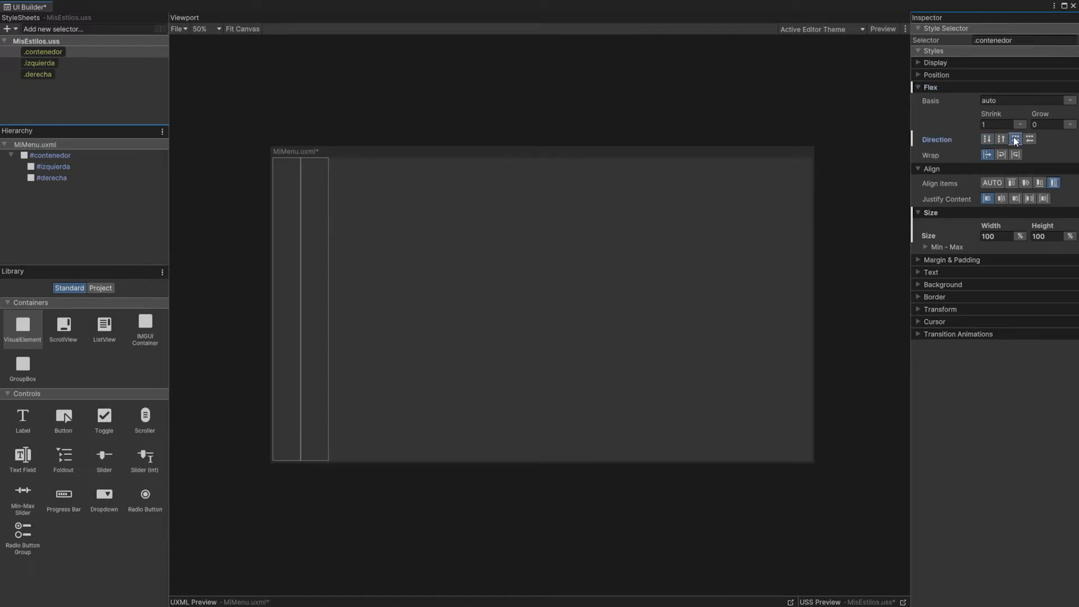
click(1002, 201)
click(1026, 183)
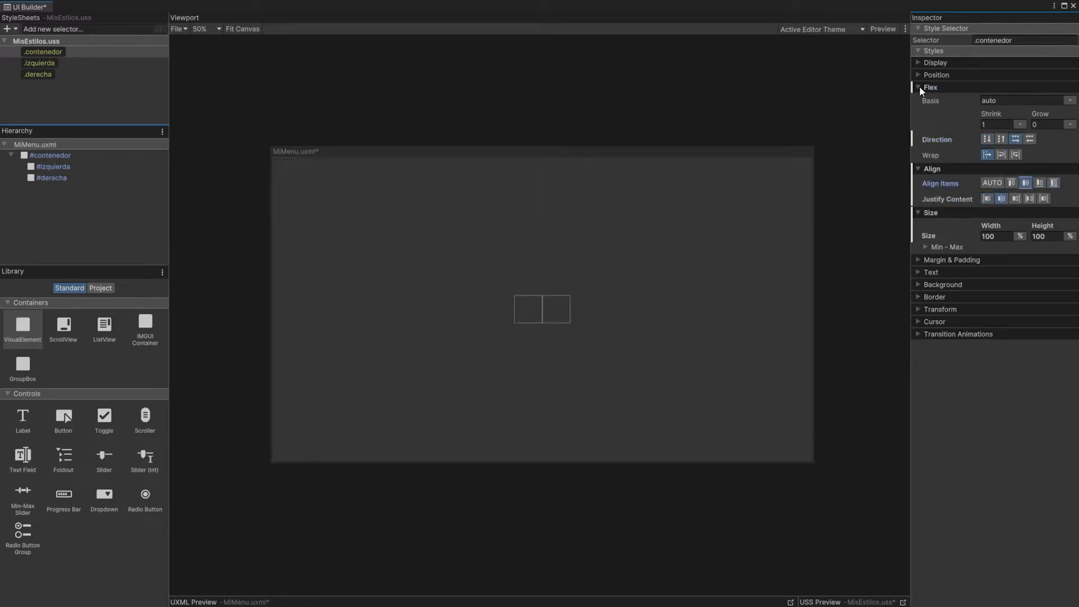
click(928, 87)
click(955, 100)
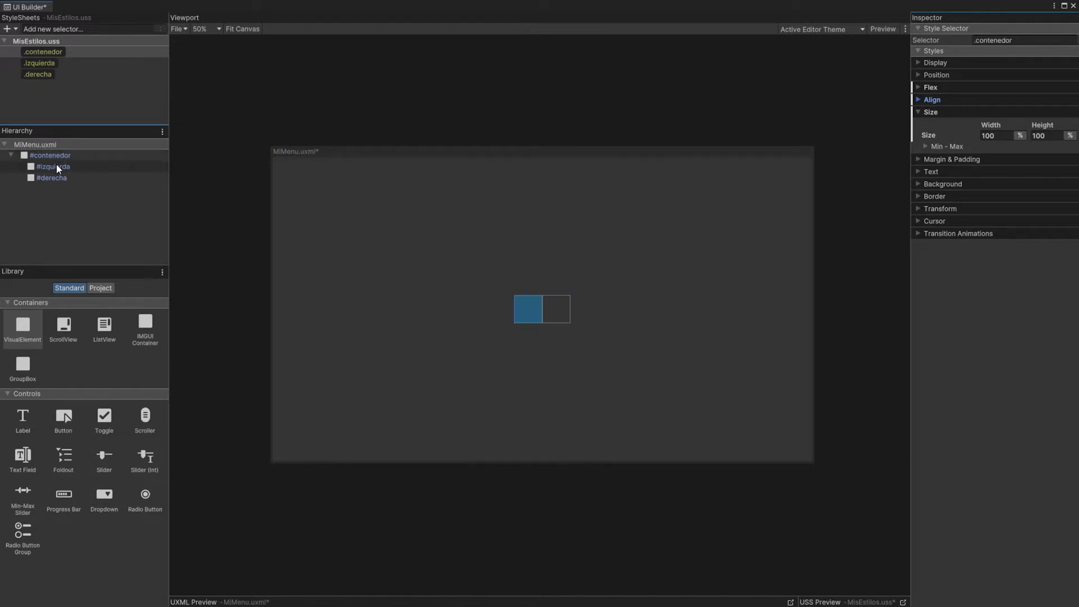
Step: Give the .izquierda class a maximum width of 400 px and a minimum width of 300 px
click(56, 165)
click(40, 63)
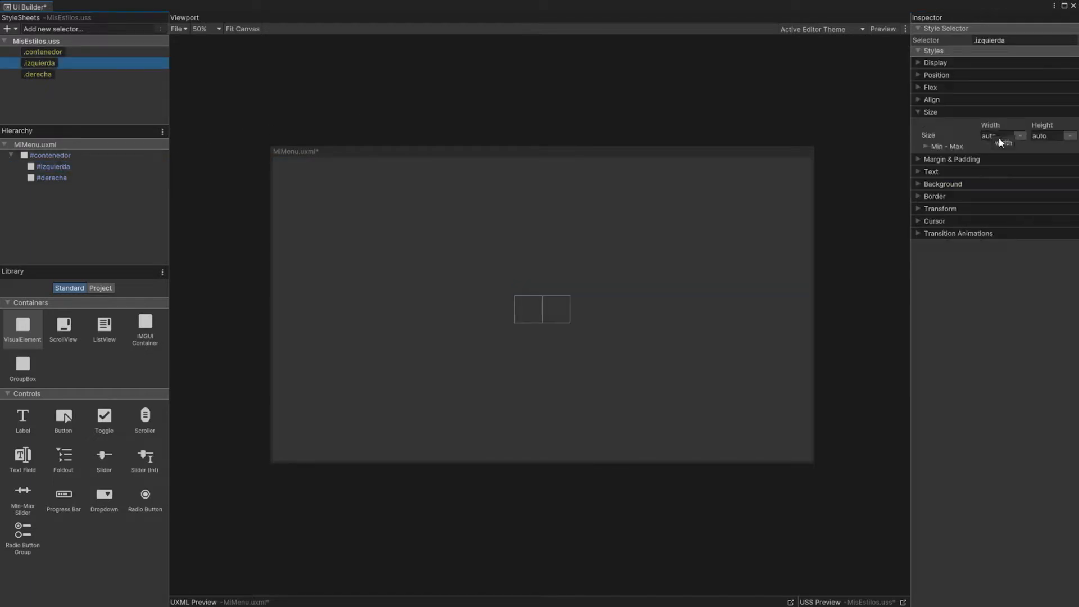
click(926, 147)
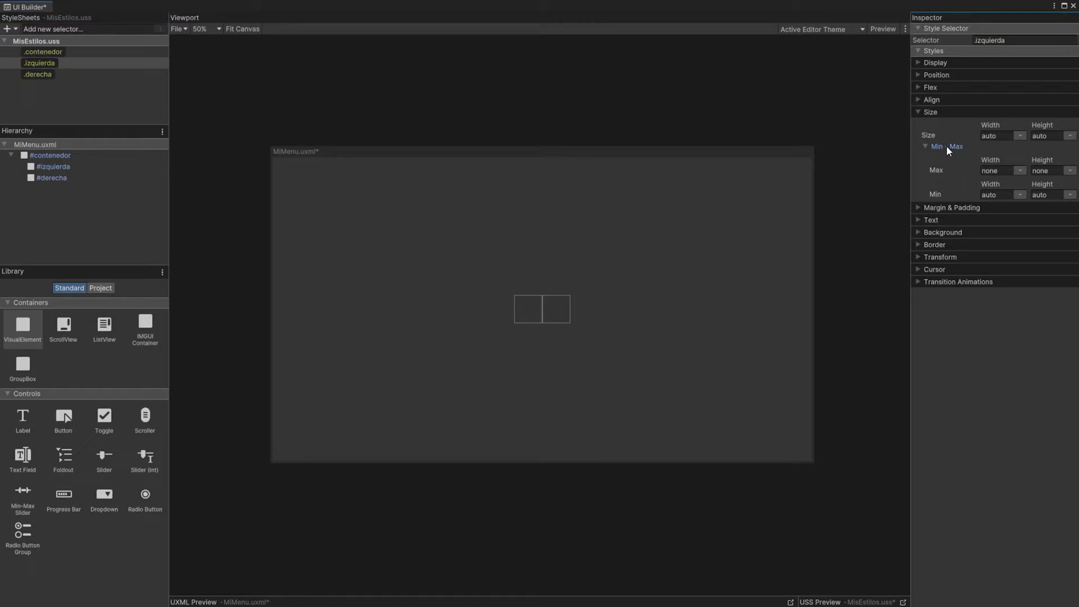
click(988, 171)
text(400)
click(1020, 171)
click(1024, 181)
click(1006, 195)
text(300)
click(1018, 197)
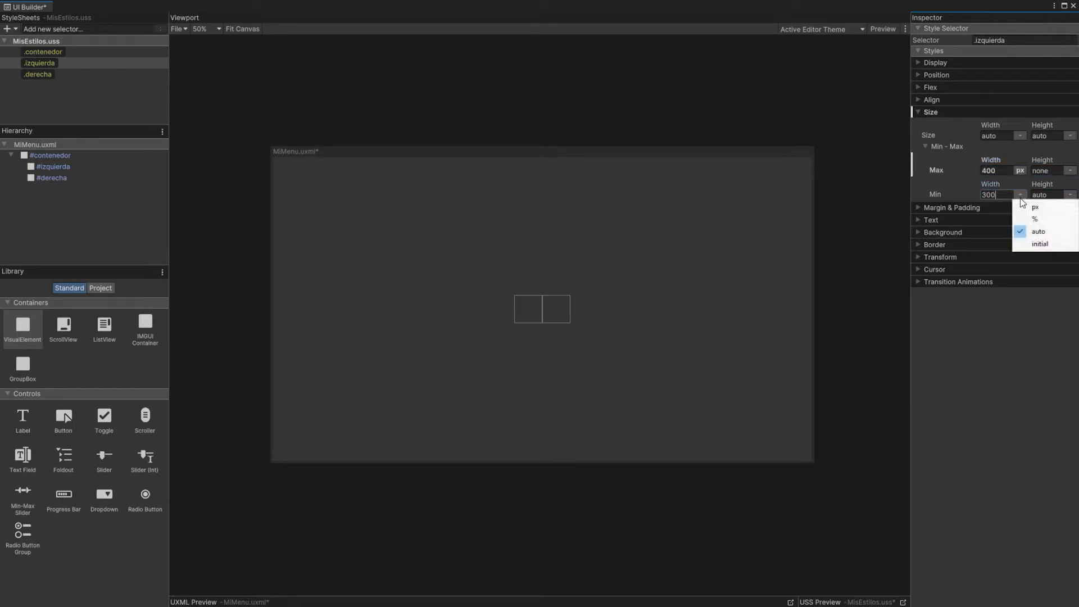
click(1032, 207)
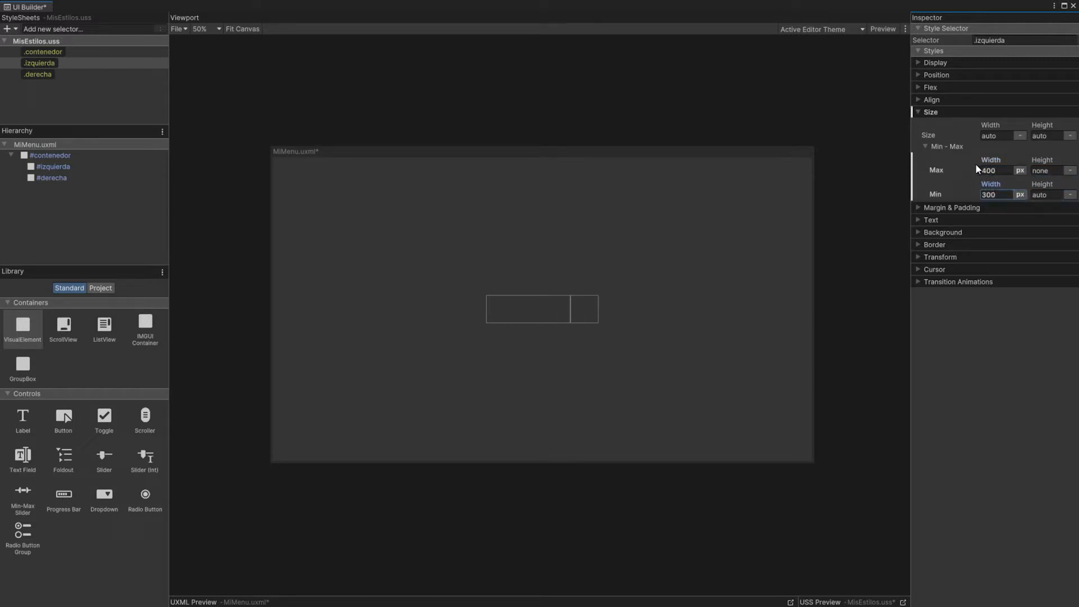
Step: Set the height of the .izquierda class to 100%
click(1050, 136)
text(100%)
key(Return)
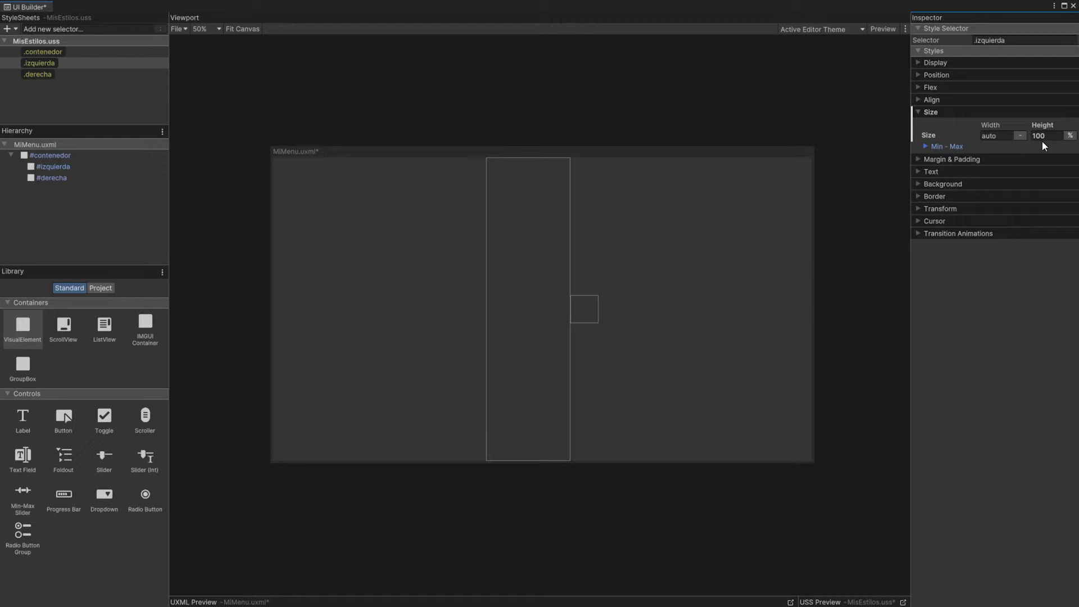
Step: Set the flex Grow value of the .derecha class to 1
click(48, 76)
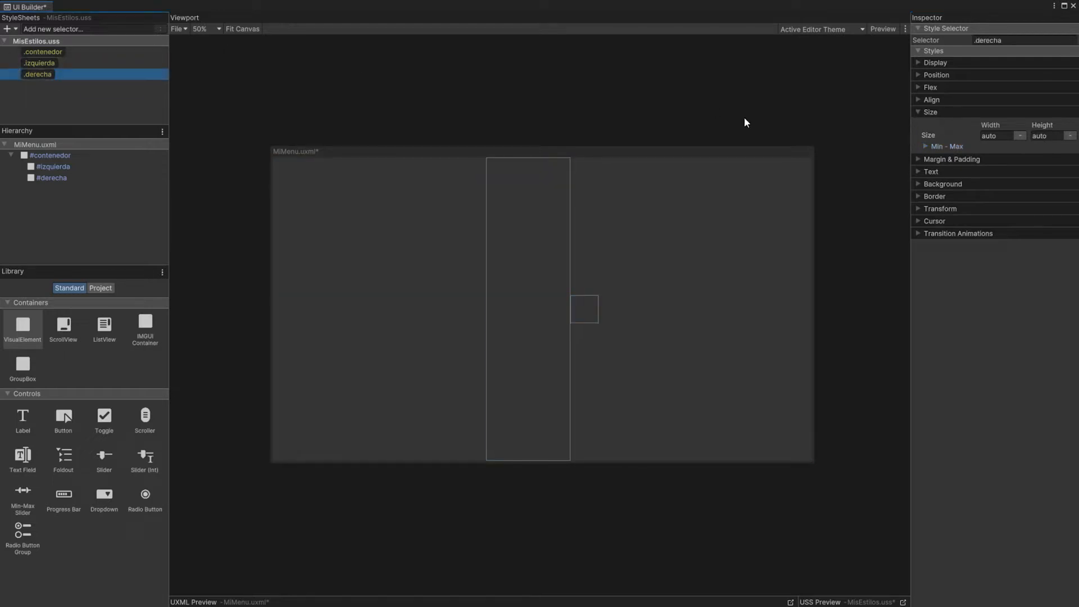
click(918, 88)
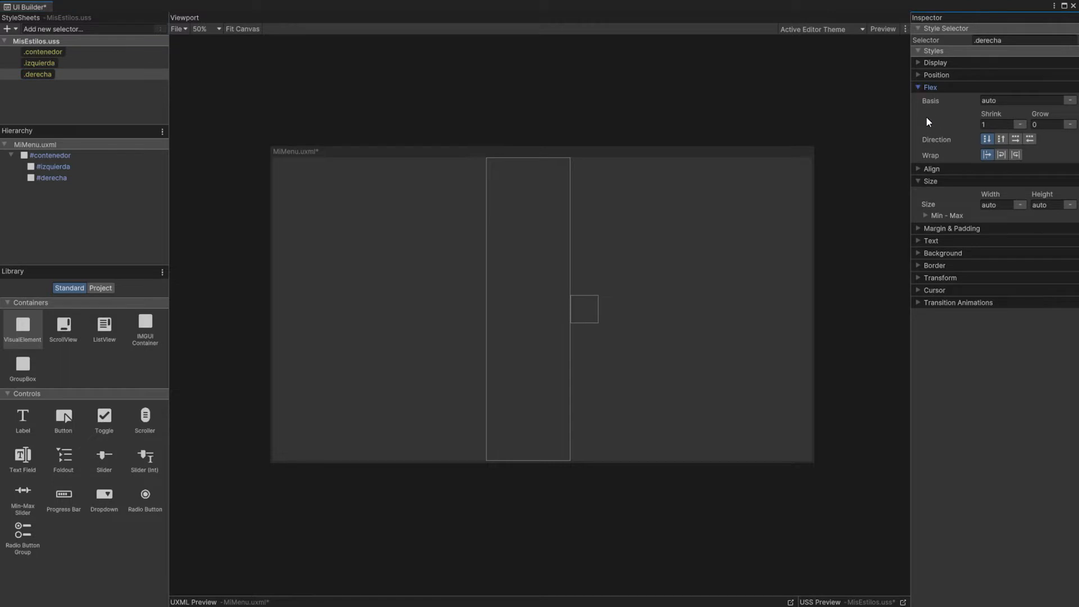
click(1045, 124)
click(1047, 146)
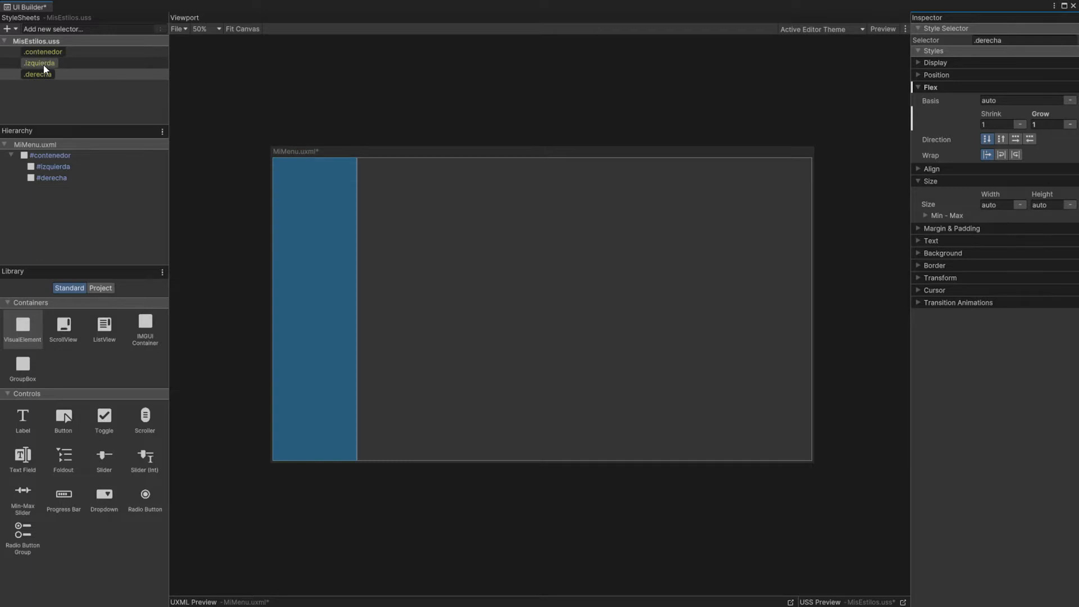
Step: Change the .izquierda class to a maximum width of 500 px and a minimum width of 401 px
click(43, 66)
click(936, 215)
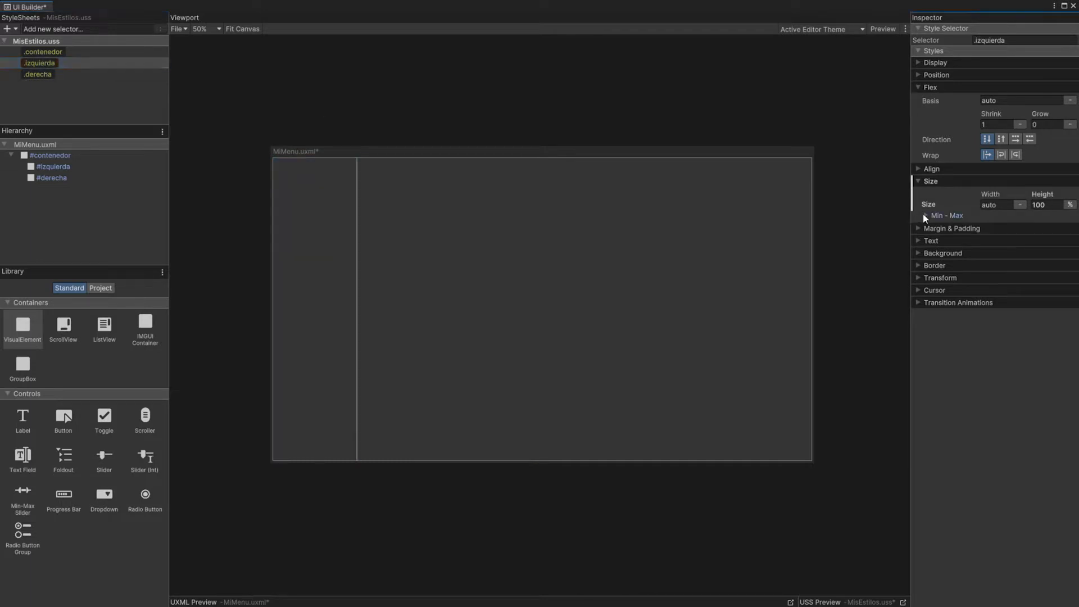
click(986, 240)
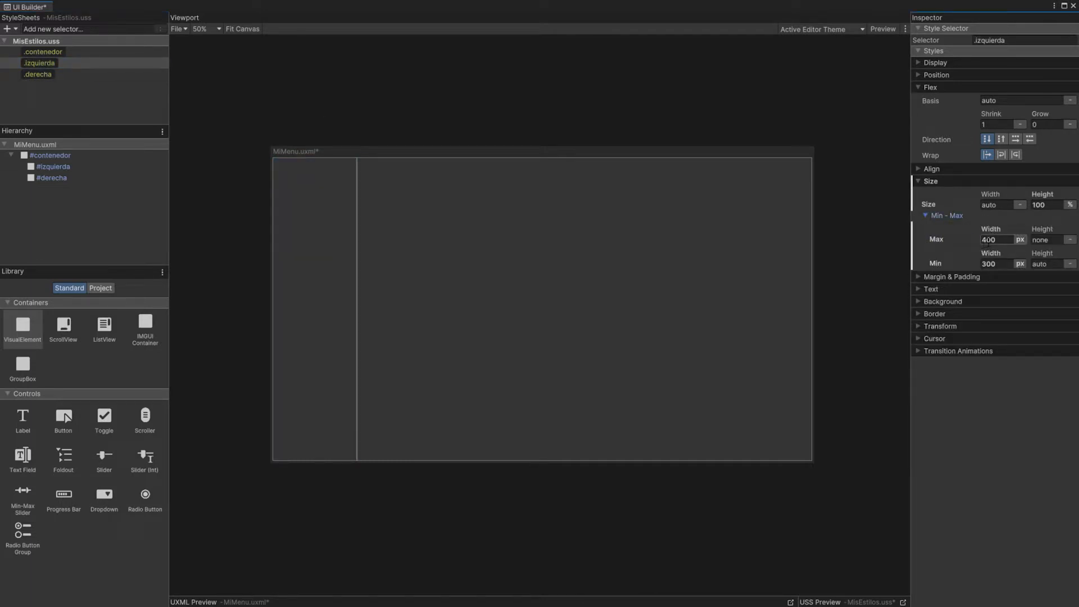
drag(986, 241, 983, 241)
text(5)
drag(987, 265, 1009, 254)
text(401)
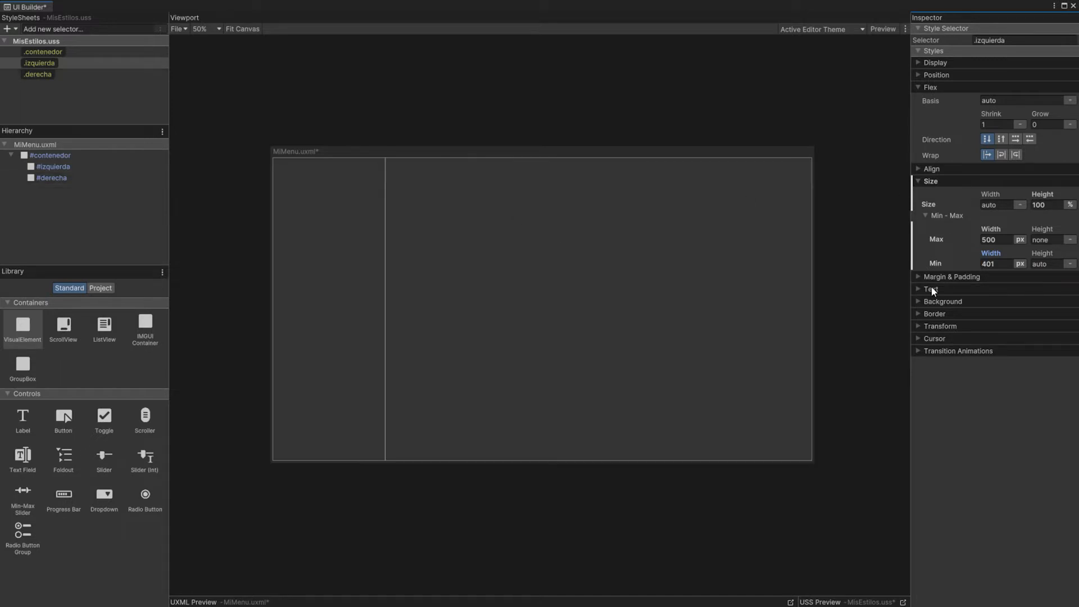
Step: Give the .izquierda class a semi-transparent black background color with an alpha of 116
click(925, 302)
click(1011, 316)
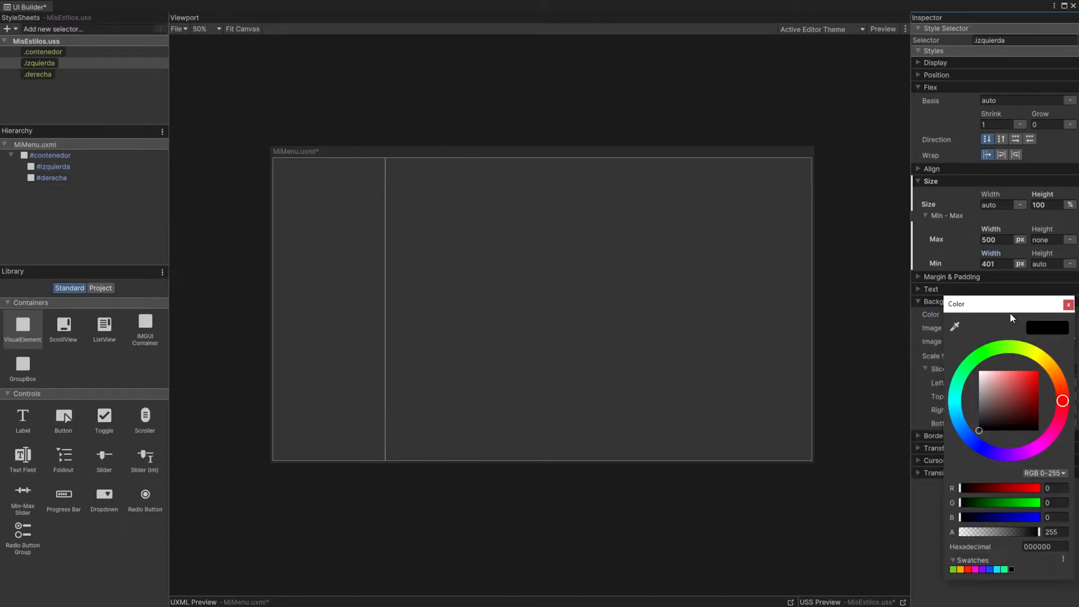
drag(1003, 389, 976, 440)
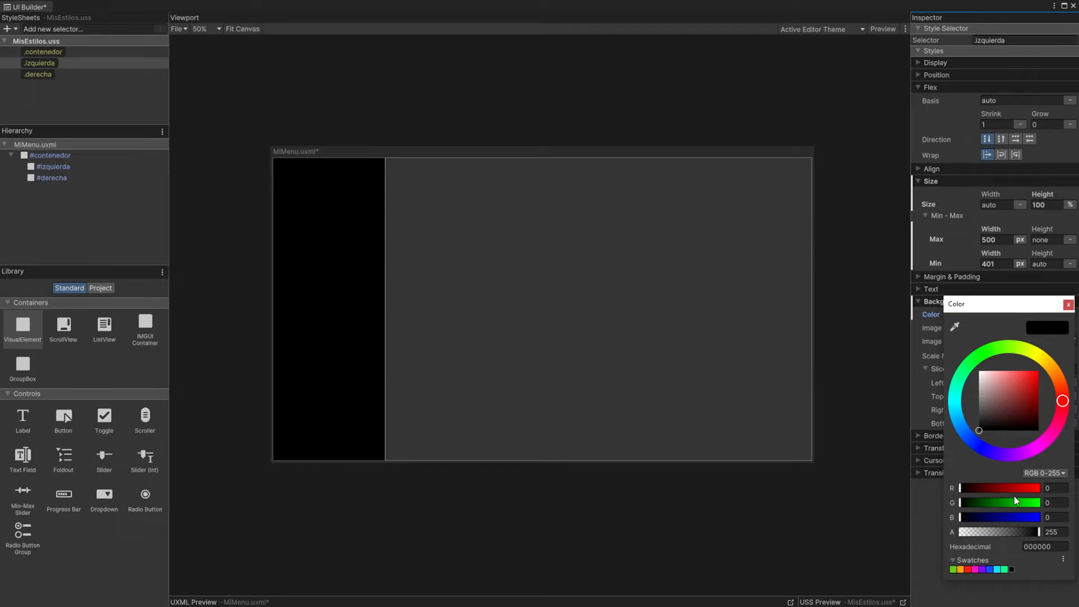
click(999, 534)
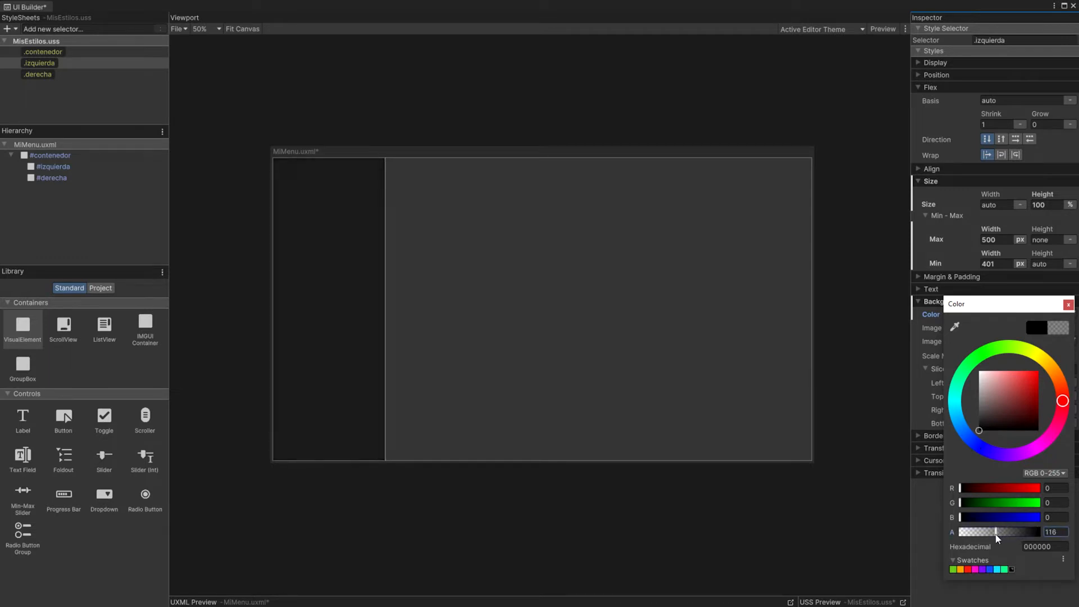
click(930, 88)
click(934, 232)
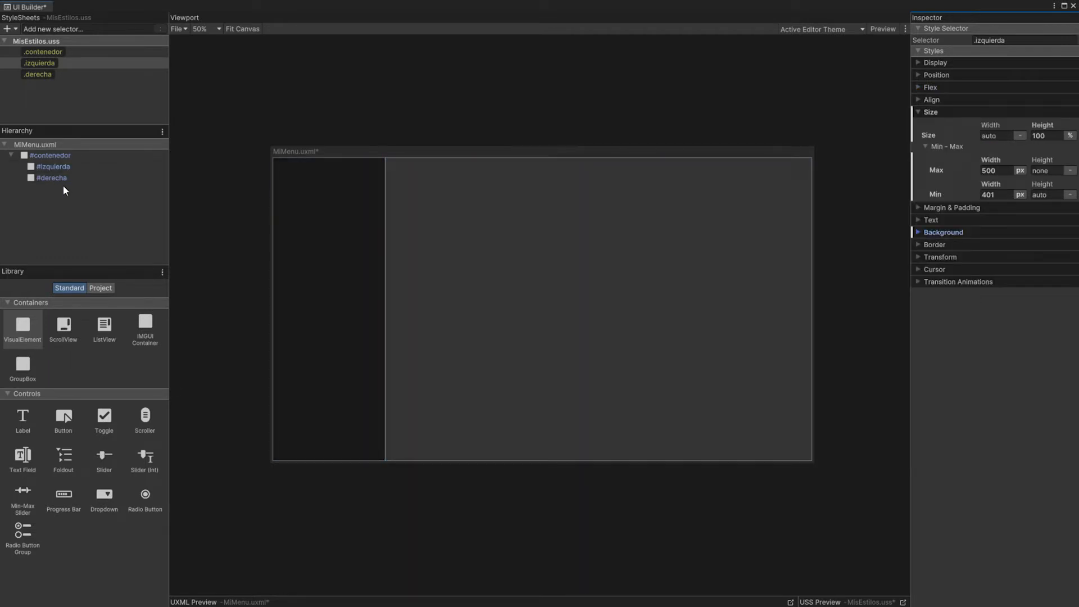
Step: Give the .derecha class a black background color that is more opaque than the one on .izquierda
click(58, 178)
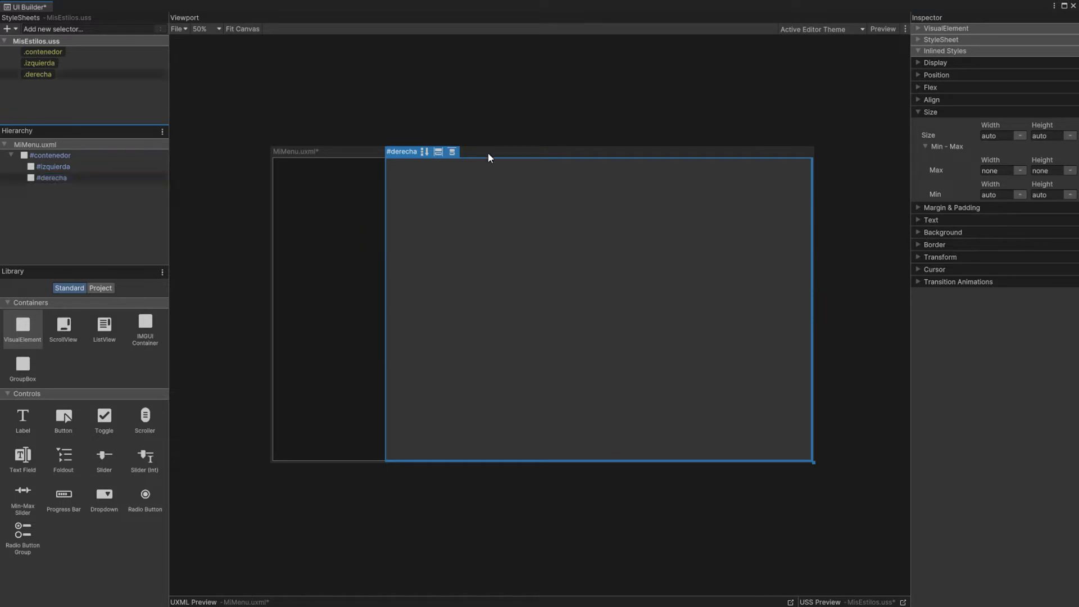
click(46, 77)
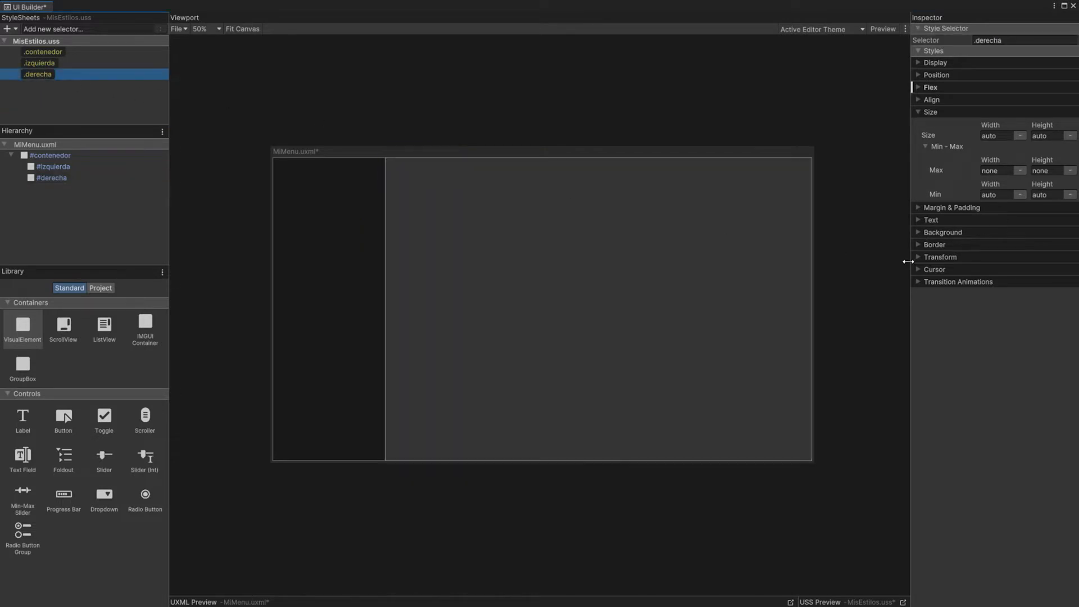
click(918, 233)
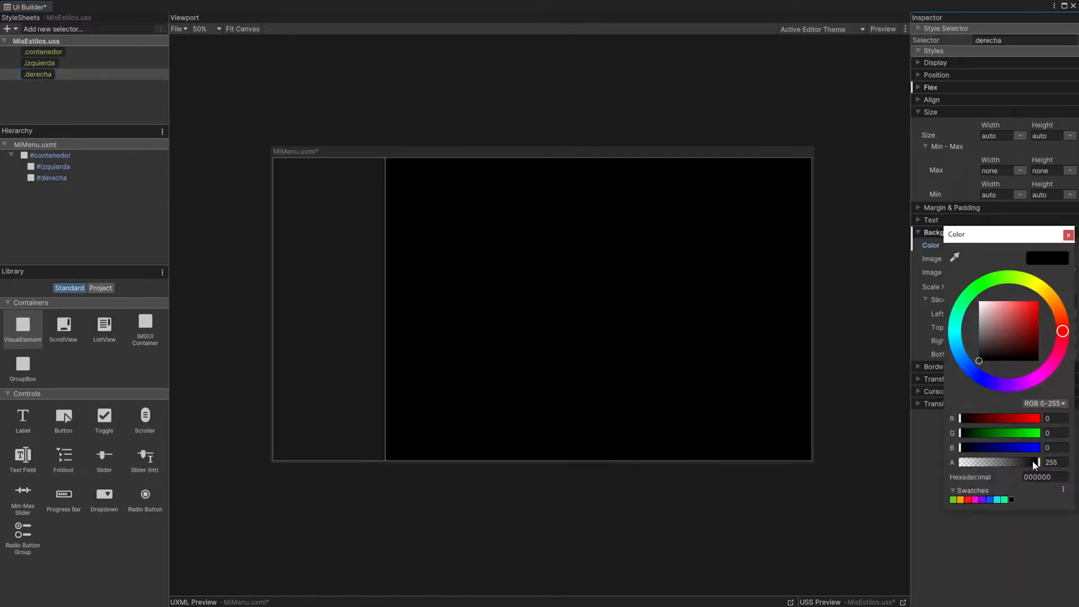
Step: Add three VisualElements as children of #izquierda and name them logo, botones and footer
click(41, 62)
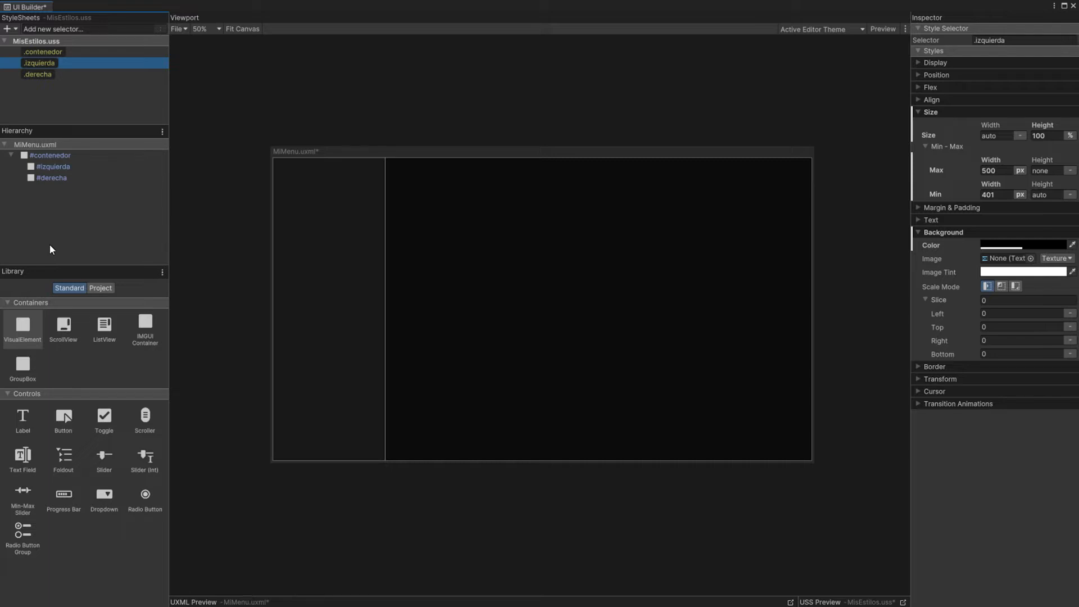
drag(23, 326, 63, 177)
text(logo)
key(Return)
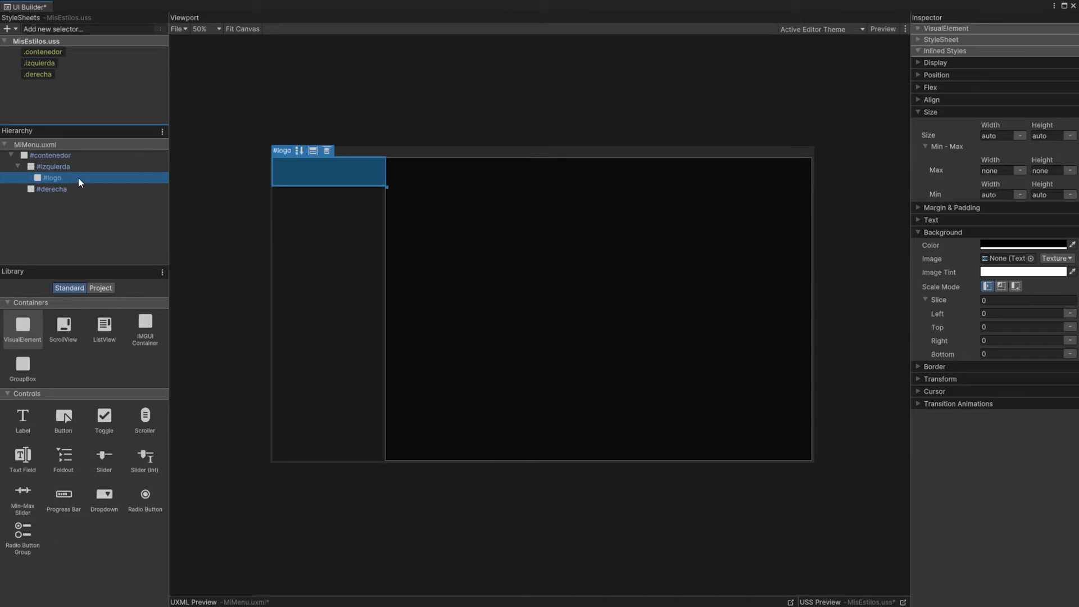
drag(22, 328, 54, 184)
double_click(56, 189)
text(botones)
key(Return)
drag(23, 329, 55, 195)
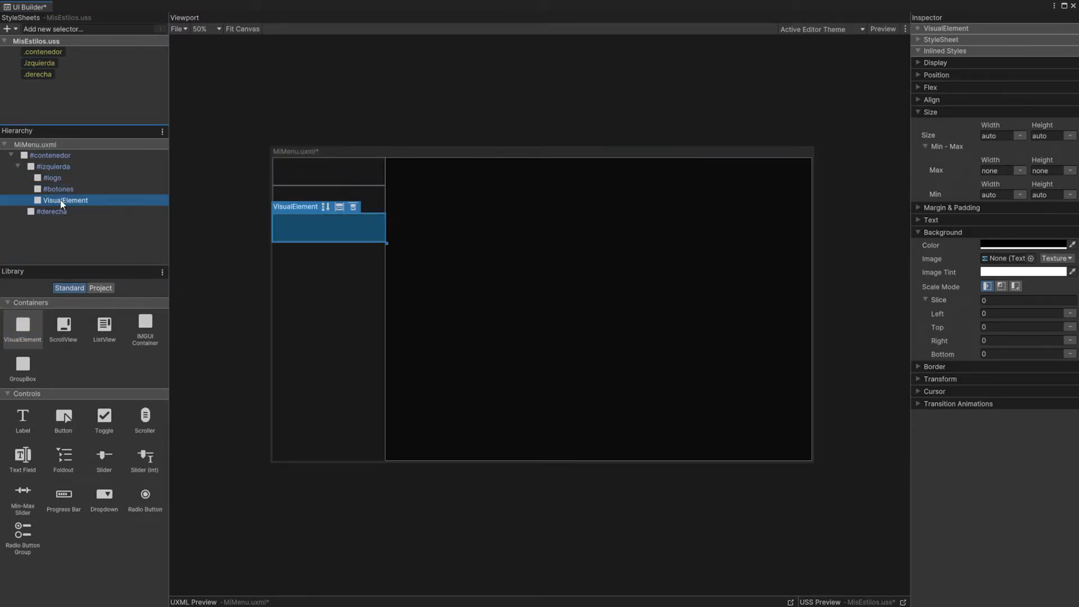
double_click(64, 198)
text(footer)
key(Return)
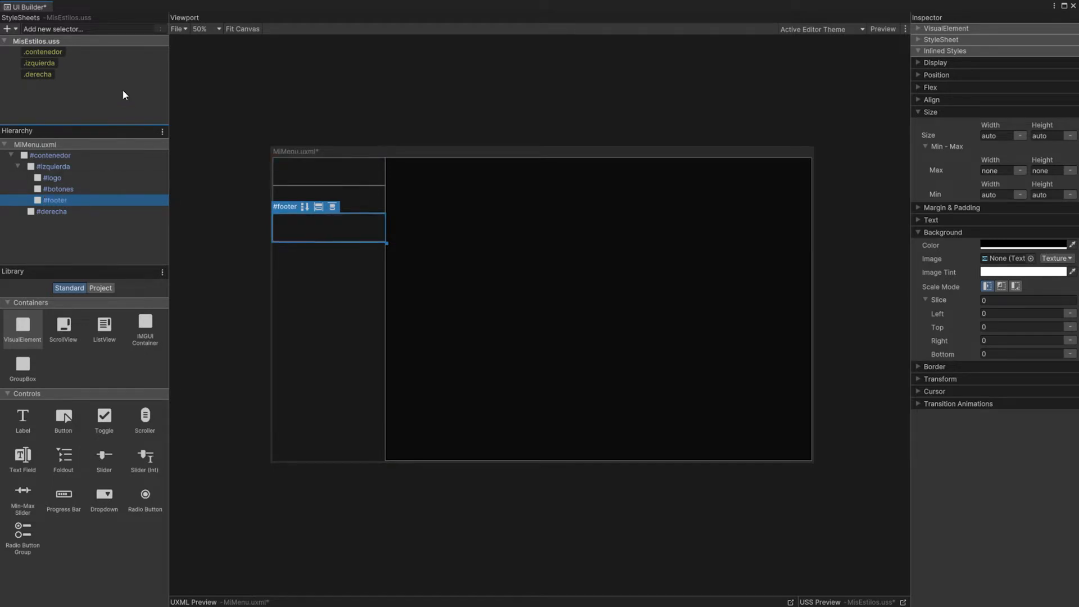
Step: Set Justify Content of the .izquierda class to space-between so its three children spread over the full height
click(46, 64)
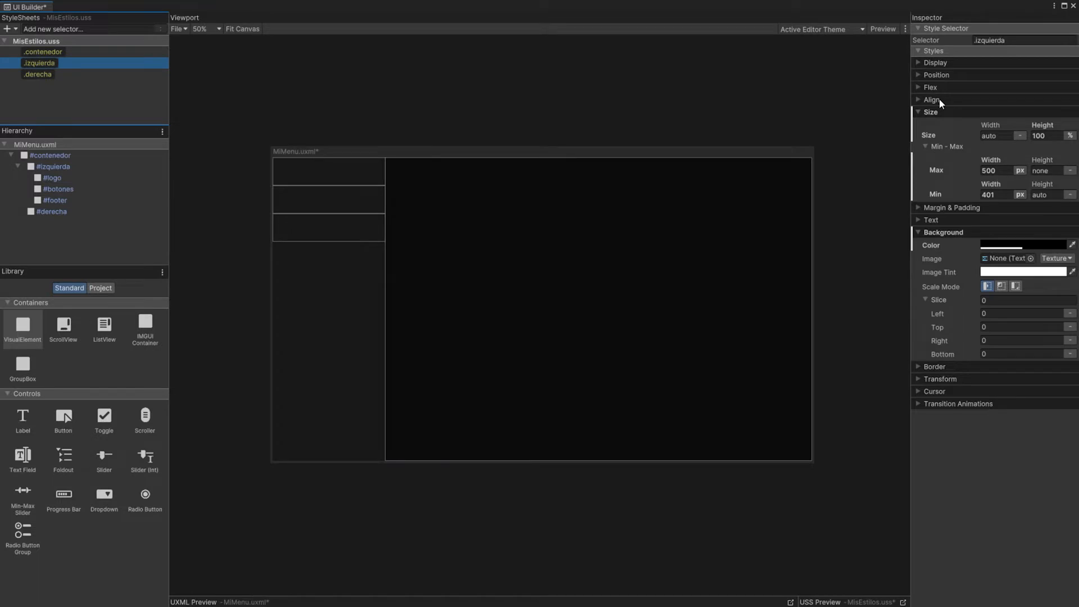
click(918, 99)
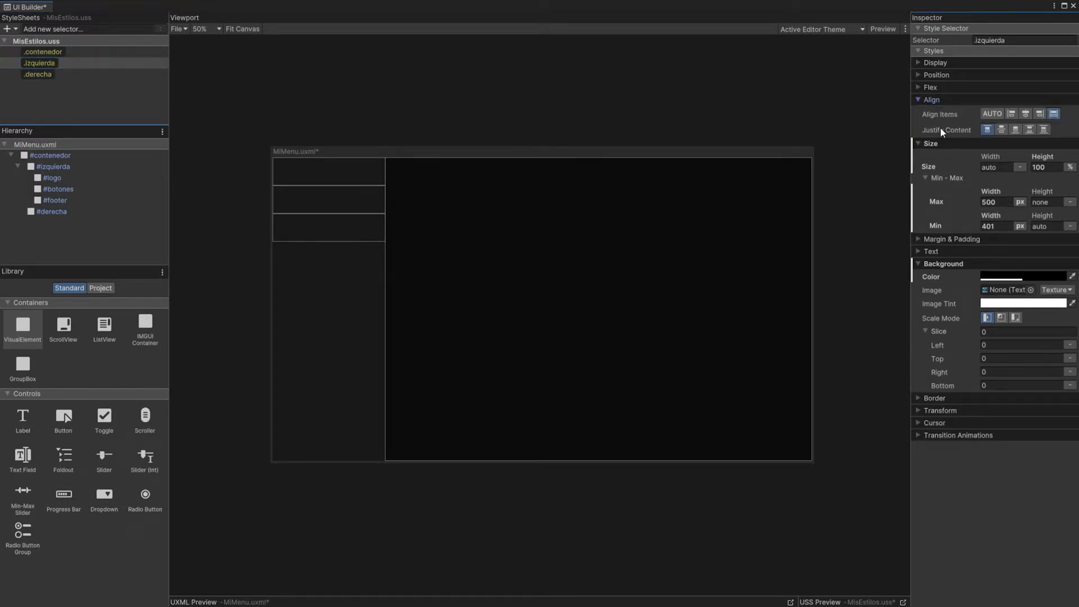
click(1029, 129)
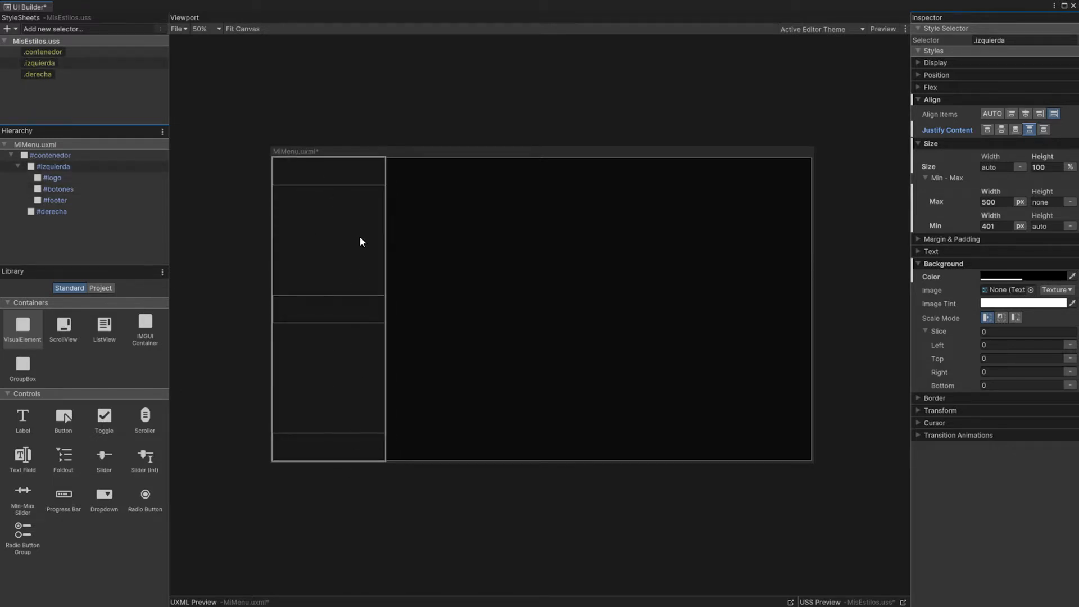
Step: Create the class selectors .logo, .botones and .footer and apply each to the element of the same name
click(65, 28)
text(.logo)
key(Return)
text(.botones)
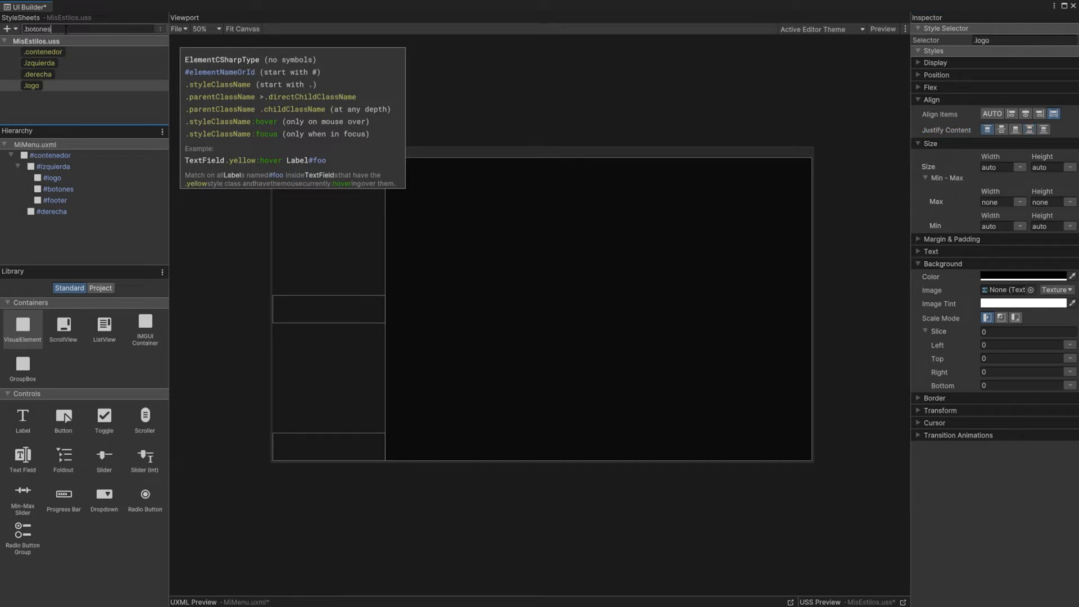
key(Return)
text(.footer)
key(Return)
drag(34, 88, 52, 178)
drag(37, 97, 54, 201)
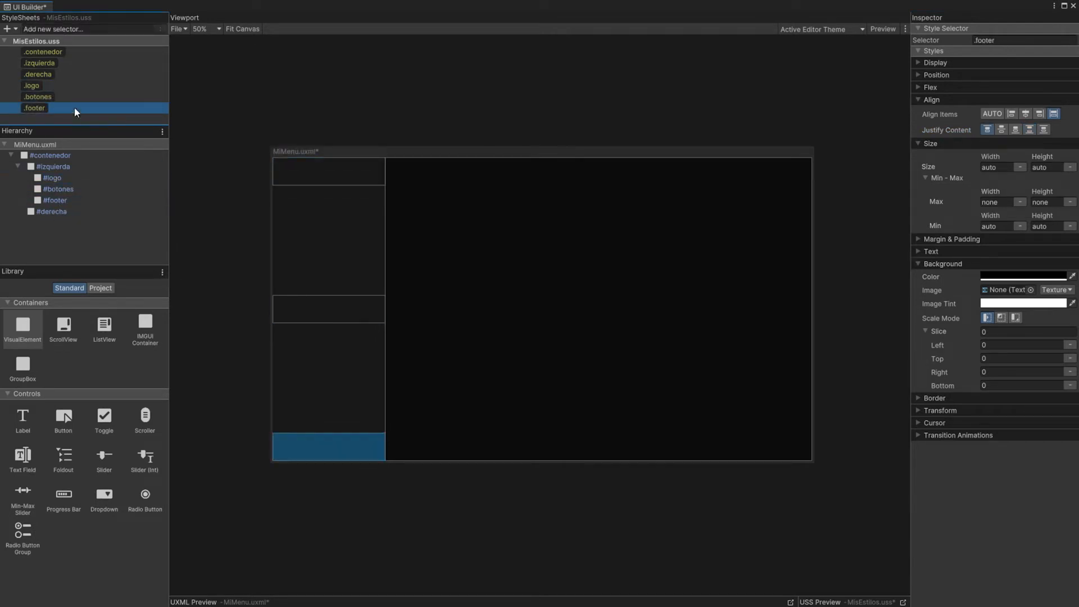
Step: Give the .logo class the sprite ui_sprite_0 as background image and a size of 350 by 160 px
click(33, 86)
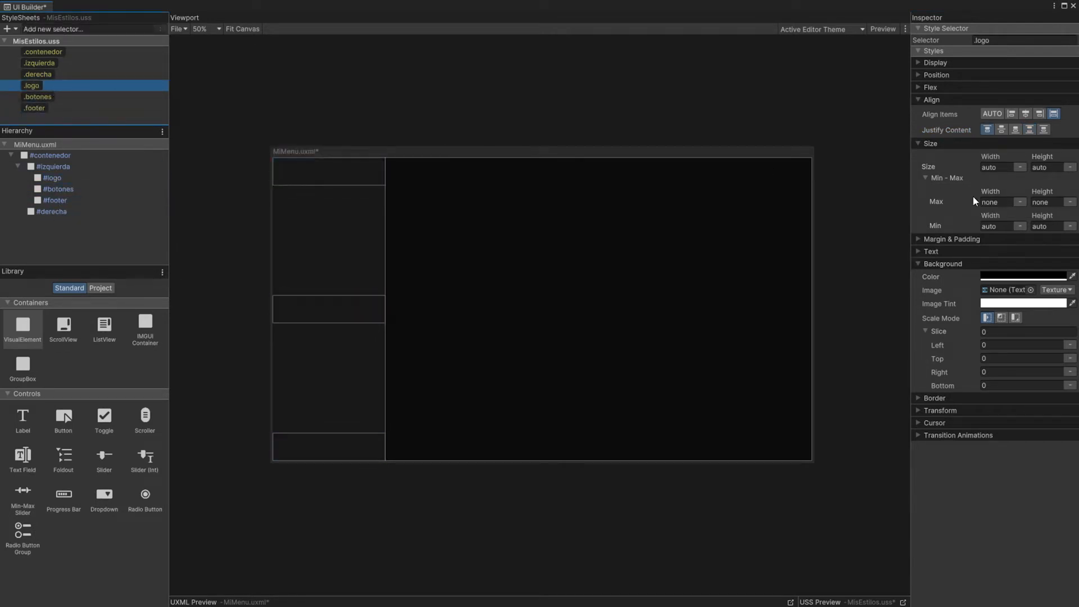
click(919, 100)
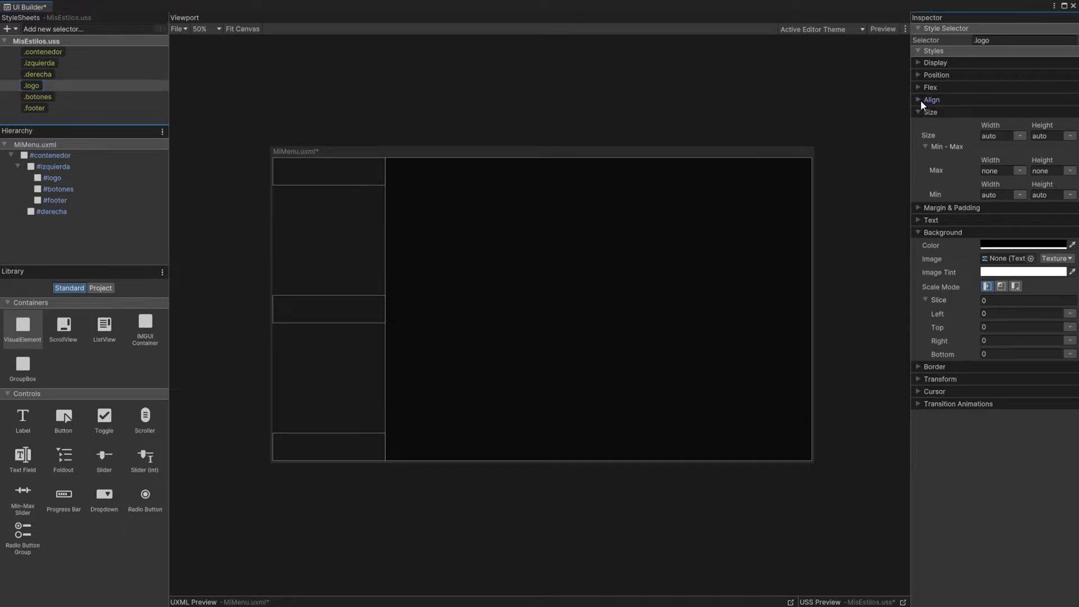
click(920, 112)
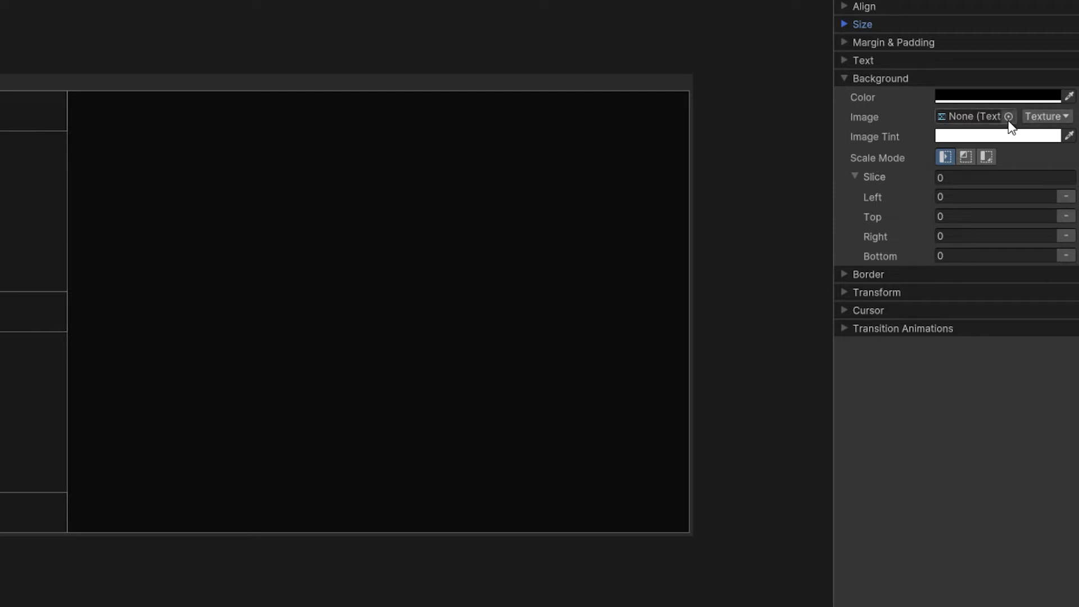
click(1051, 117)
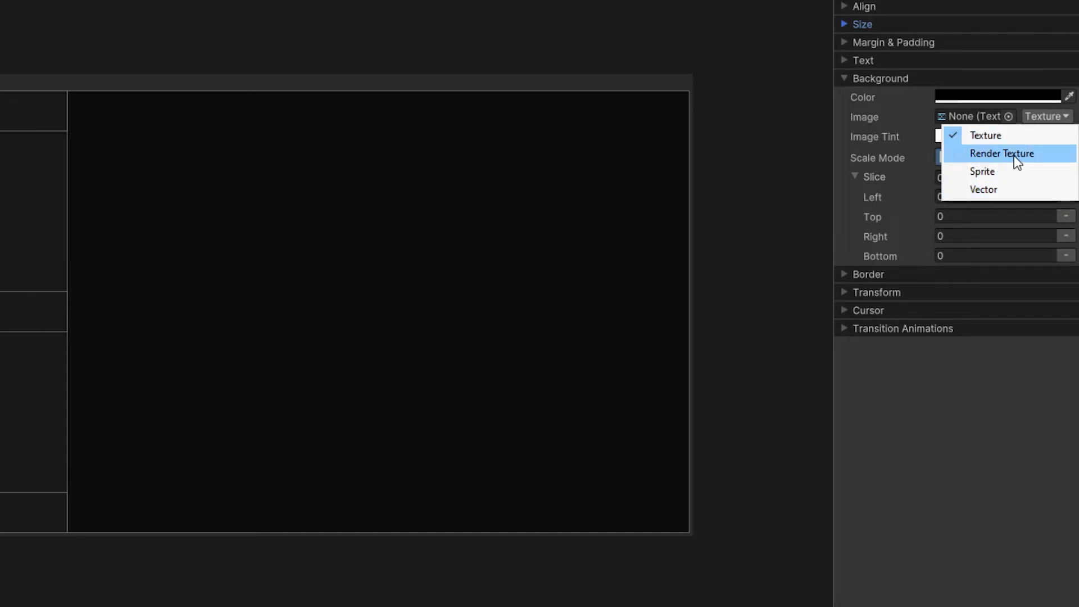
click(986, 173)
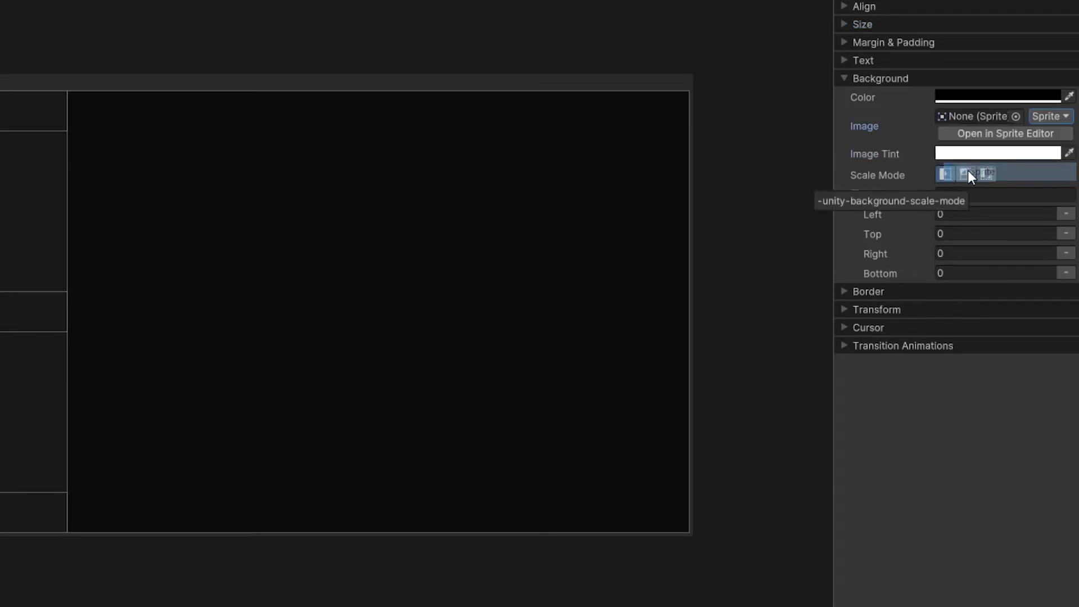
click(1015, 116)
click(602, 191)
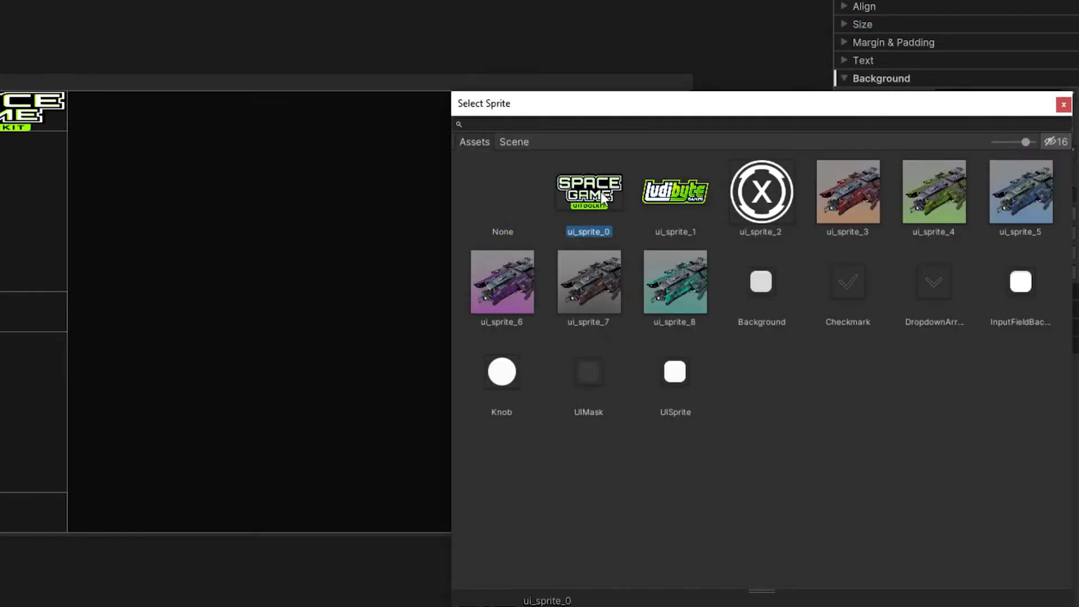
double_click(601, 191)
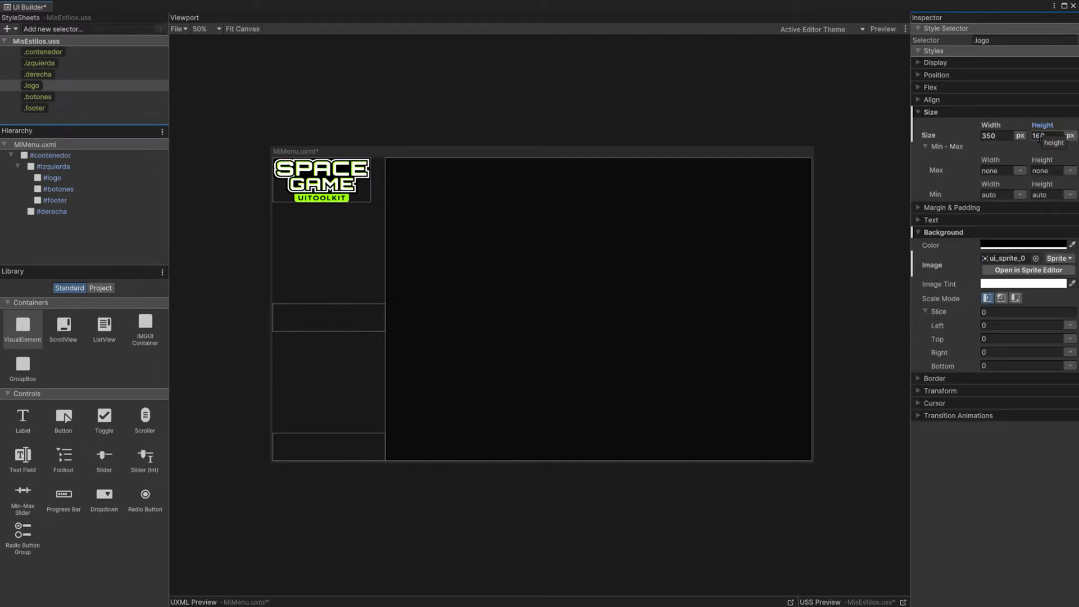
click(1046, 146)
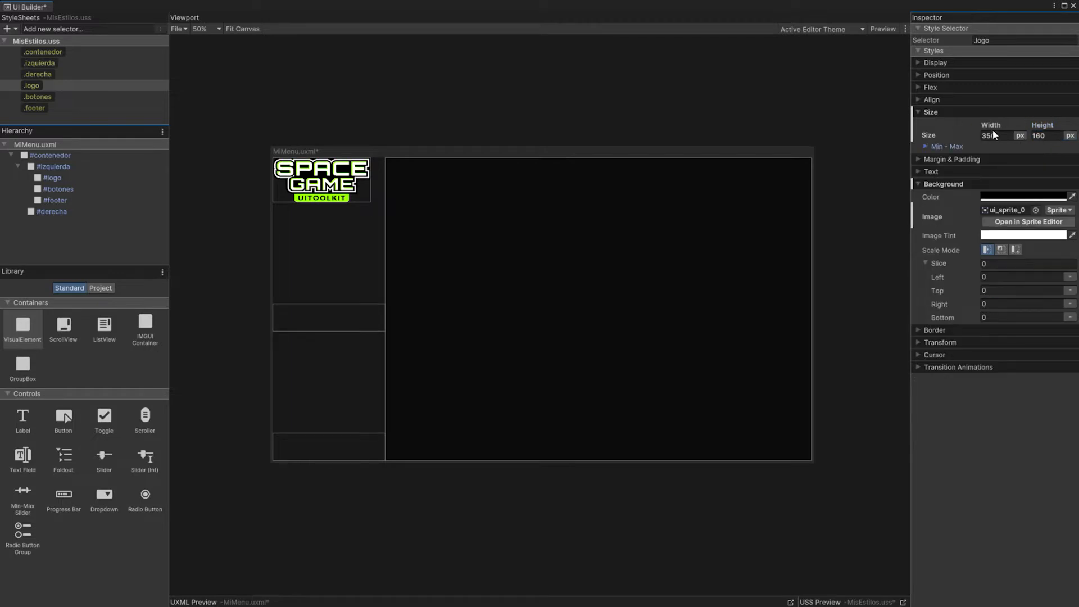
click(303, 169)
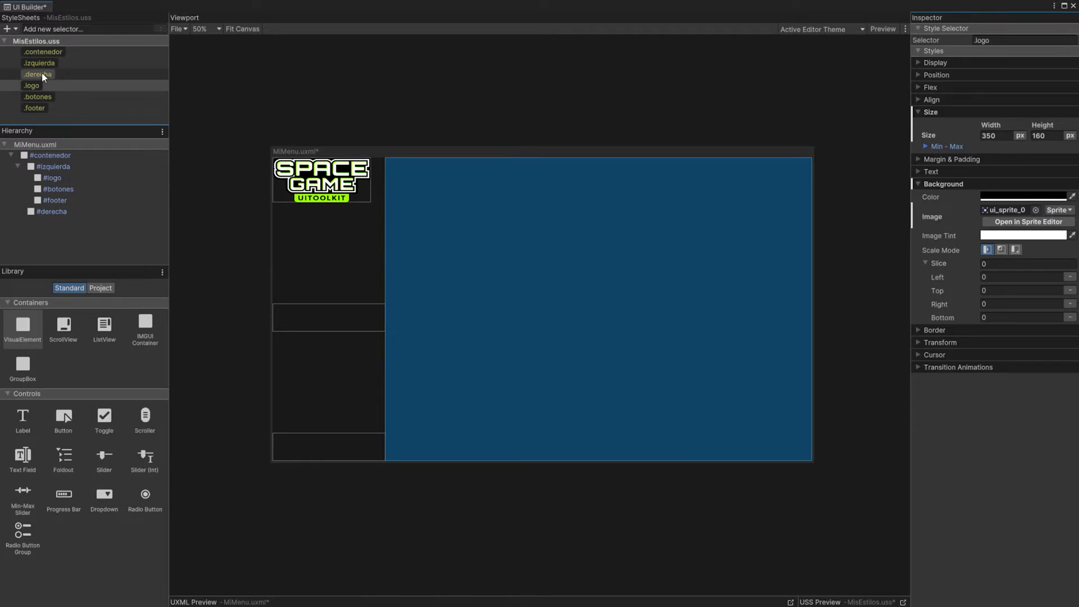
Step: Set Align Items of the .izquierda class to center so its children are centered horizontally
click(41, 64)
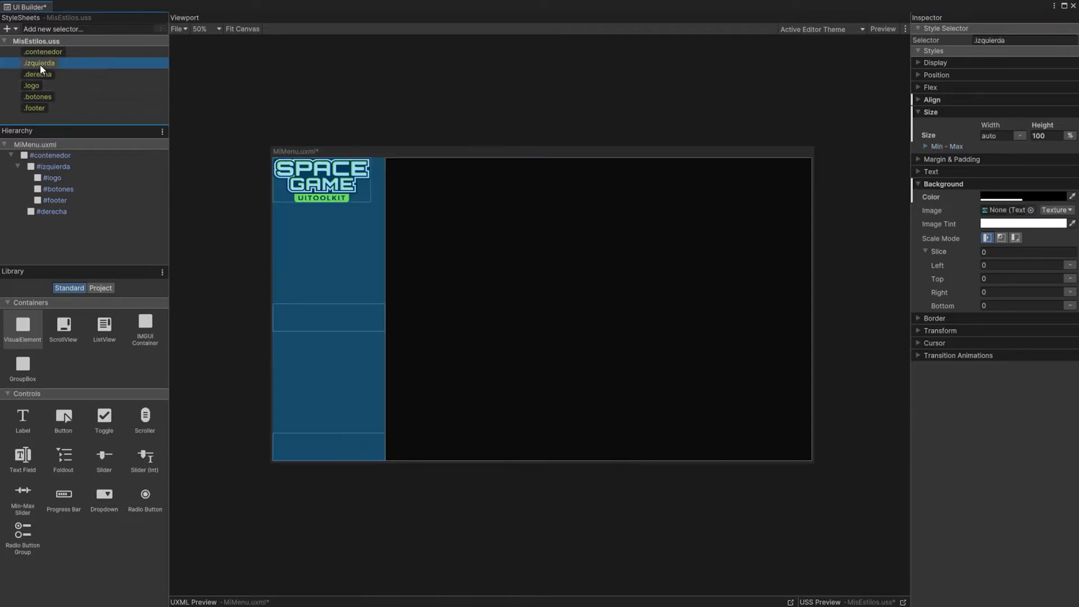
click(921, 99)
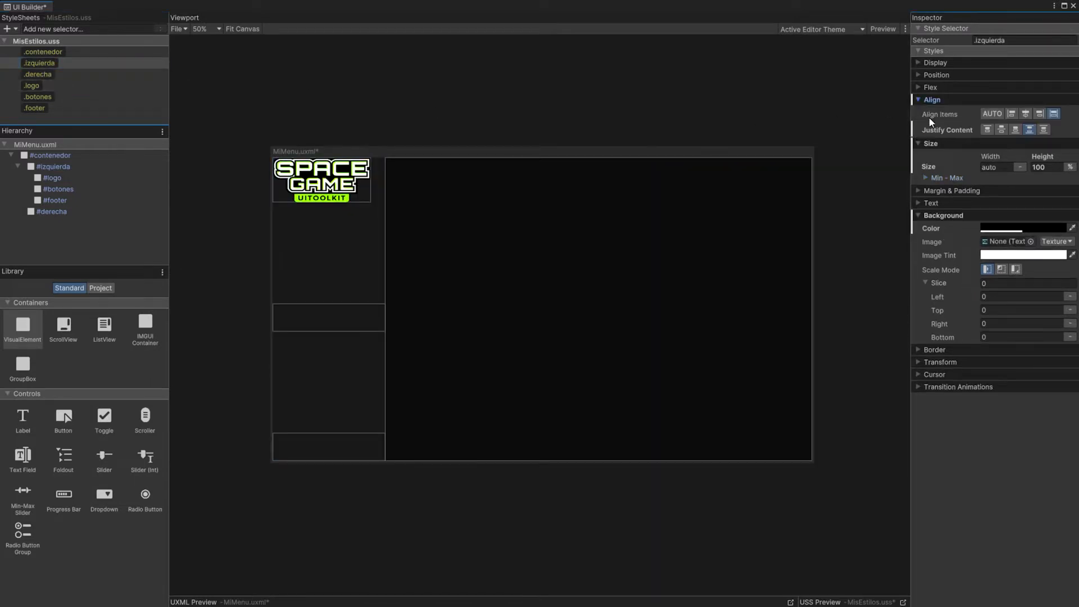
click(1025, 114)
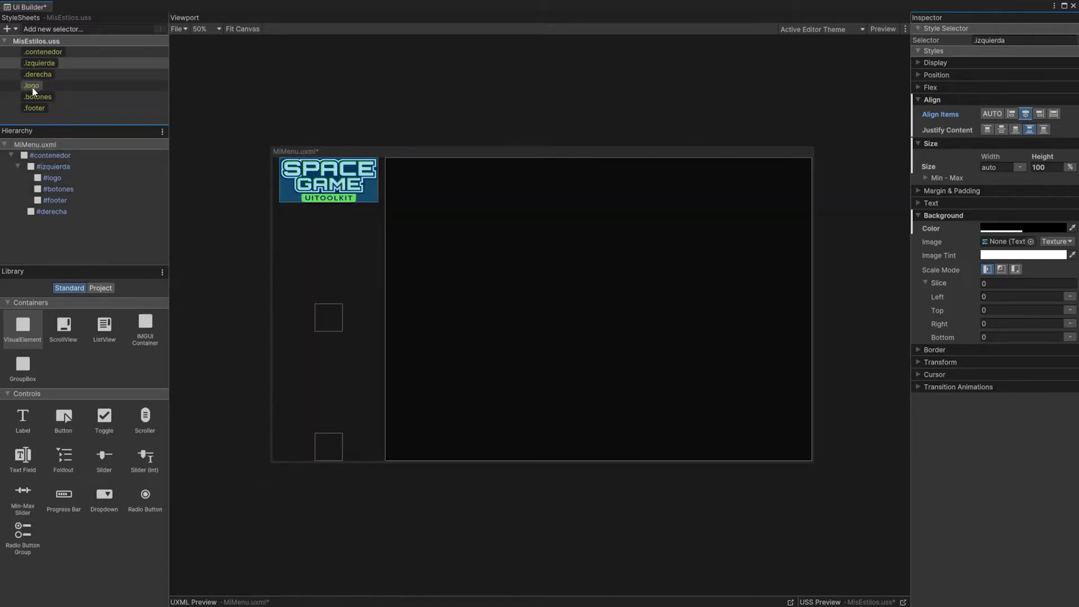
Step: Set the top margin of the .logo class to 40 px
click(32, 87)
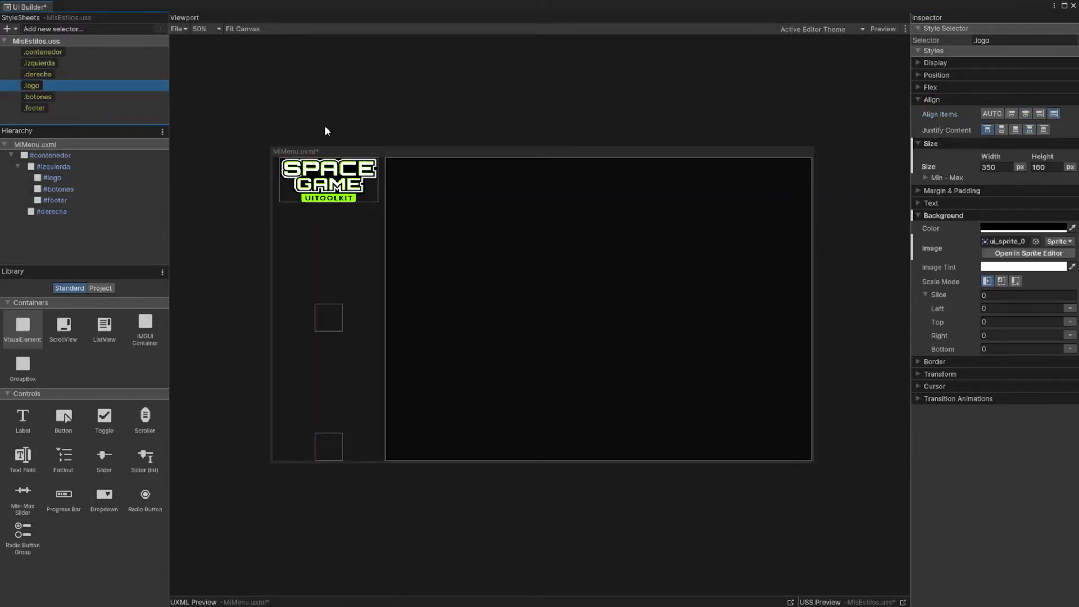
click(918, 100)
click(918, 184)
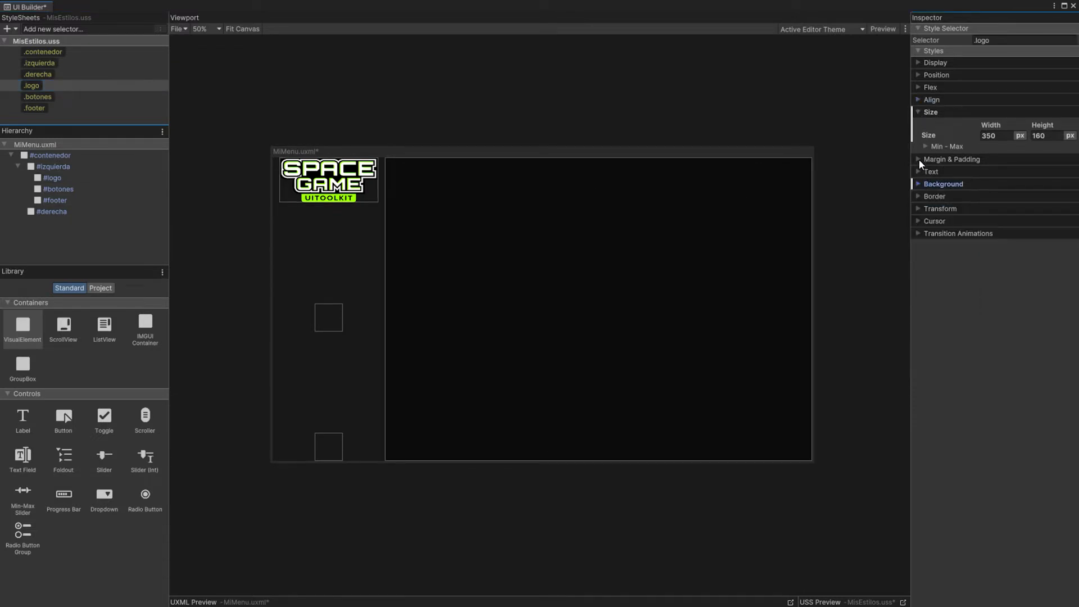
click(918, 159)
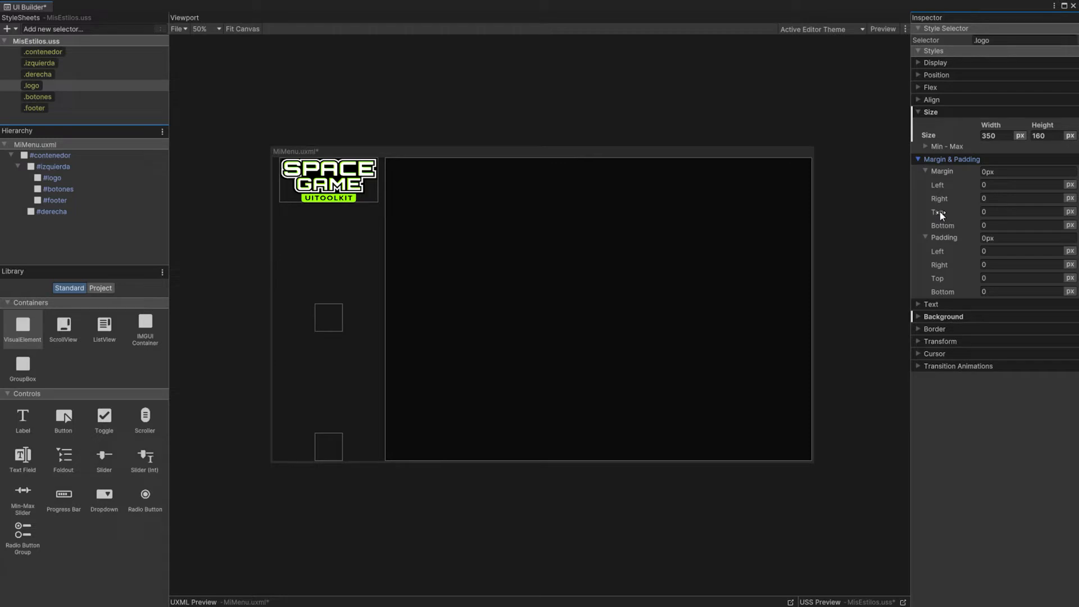
click(1006, 212)
text(30)
key(Return)
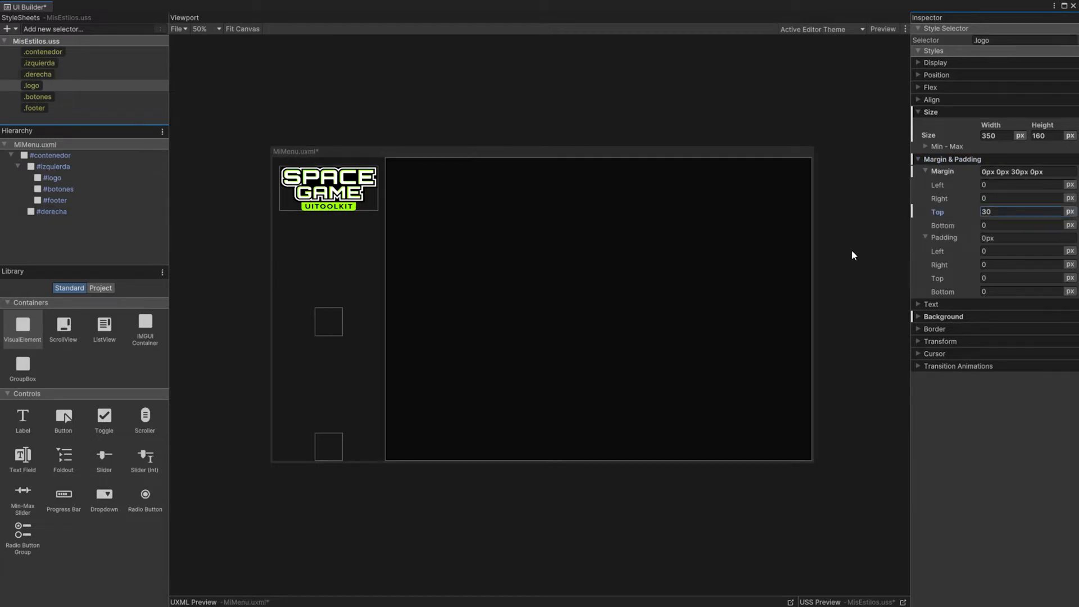
key(BackSpace)
key(BackSpace)
text(40)
key(Return)
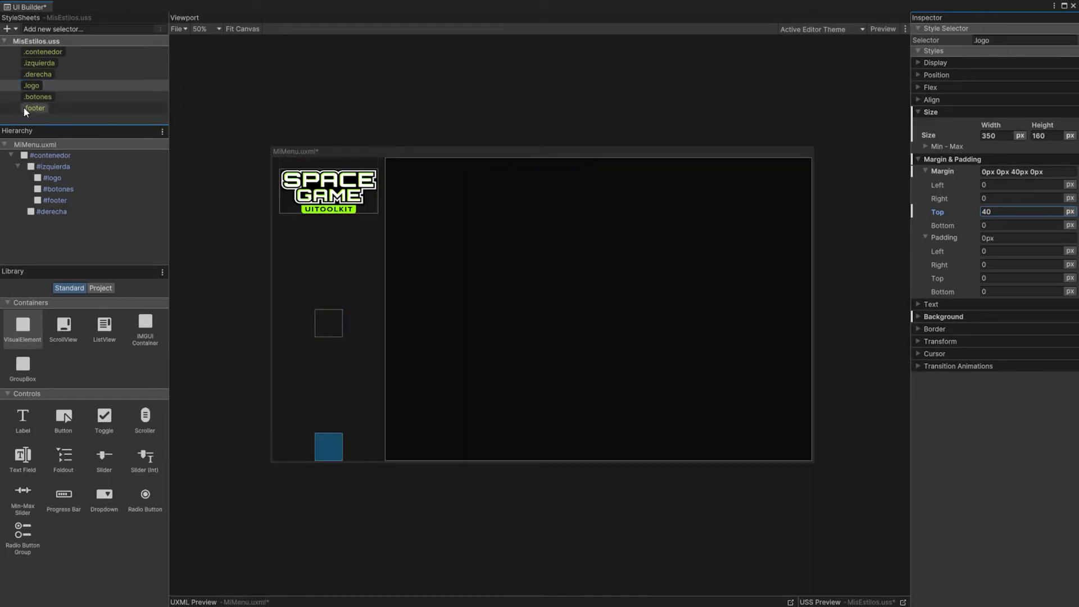
Step: Add a Button as a child of #botones and name it Jugar
click(57, 189)
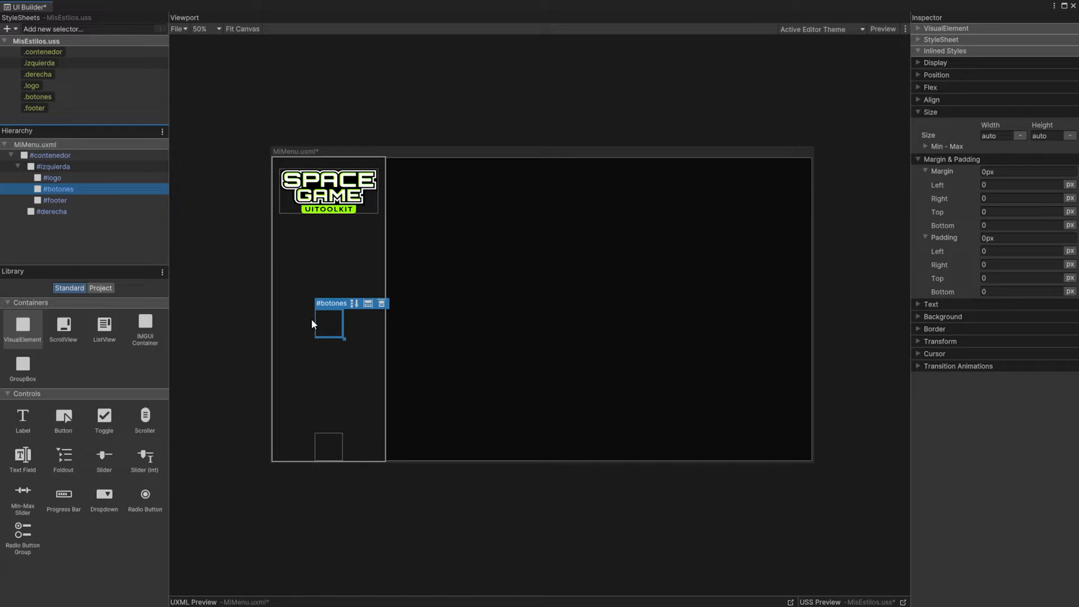
click(63, 419)
drag(63, 418, 58, 192)
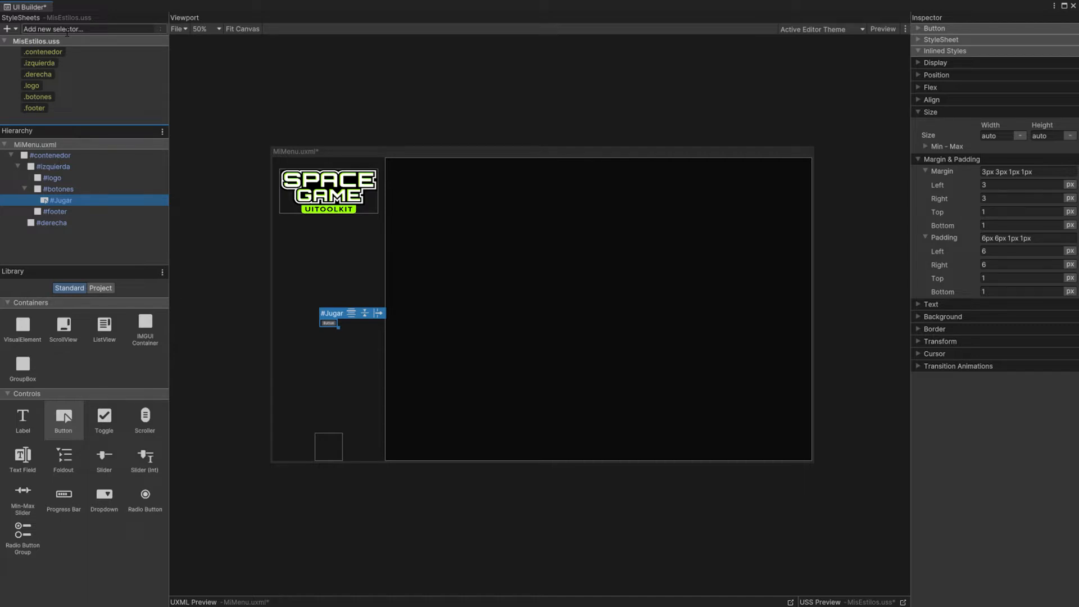
Step: Create the class selector .boton-menu and apply it to the #Jugar button
click(67, 29)
text(.boton-menu)
key(Return)
drag(44, 119, 62, 202)
click(60, 202)
Step: Show the class lists in the hierarchy and examine the classes assigned to the #Jugar button
scroll(326, 324, up, 7)
scroll(329, 327, down, 2)
middle_drag(365, 336, 511, 322)
scroll(520, 304, up, 5)
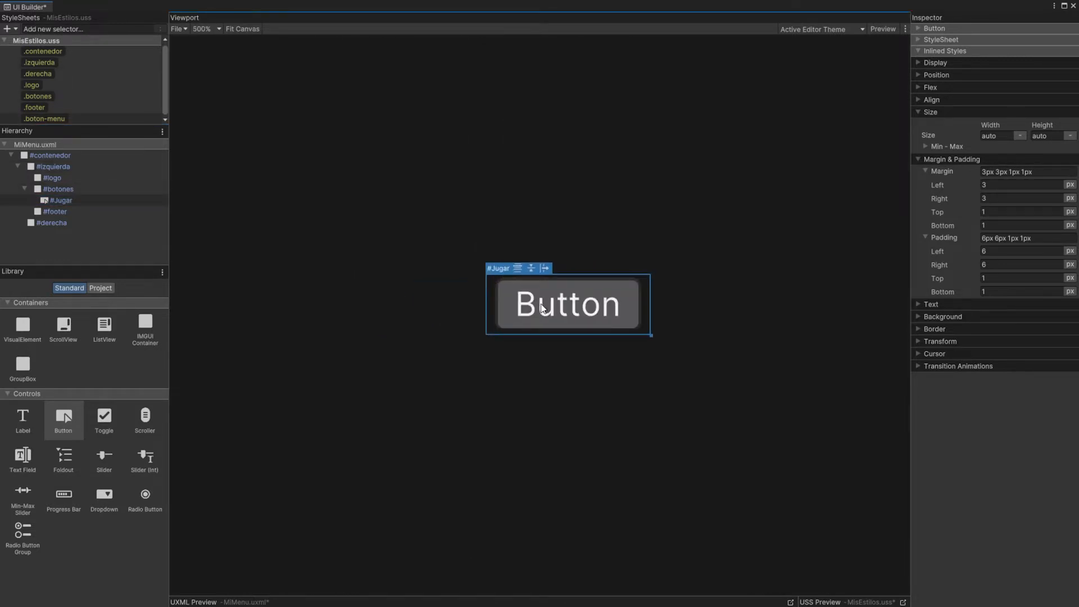
middle_drag(595, 316, 553, 311)
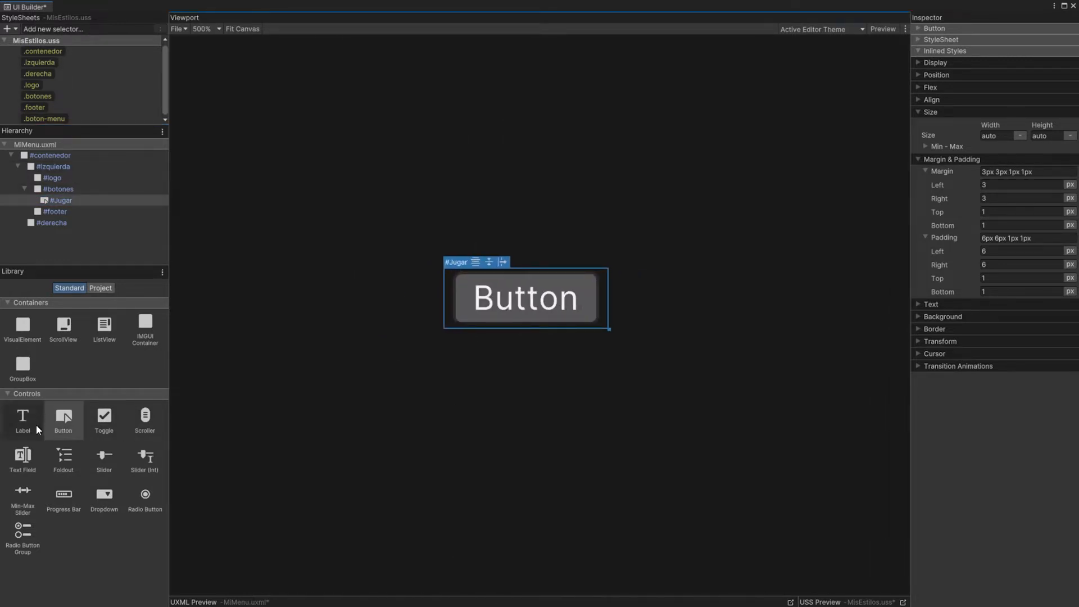
click(69, 428)
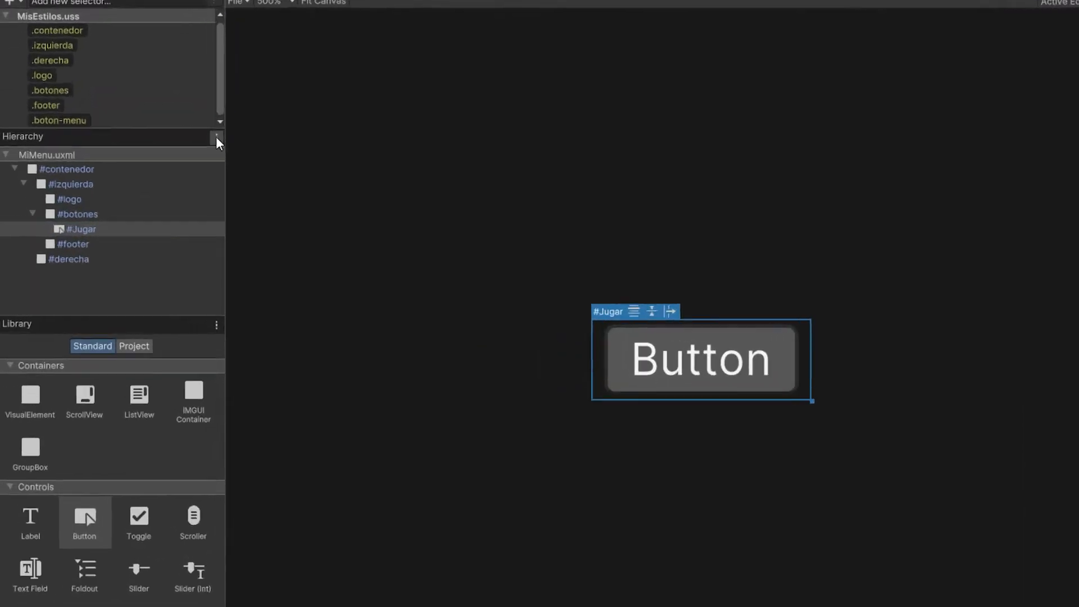
click(162, 131)
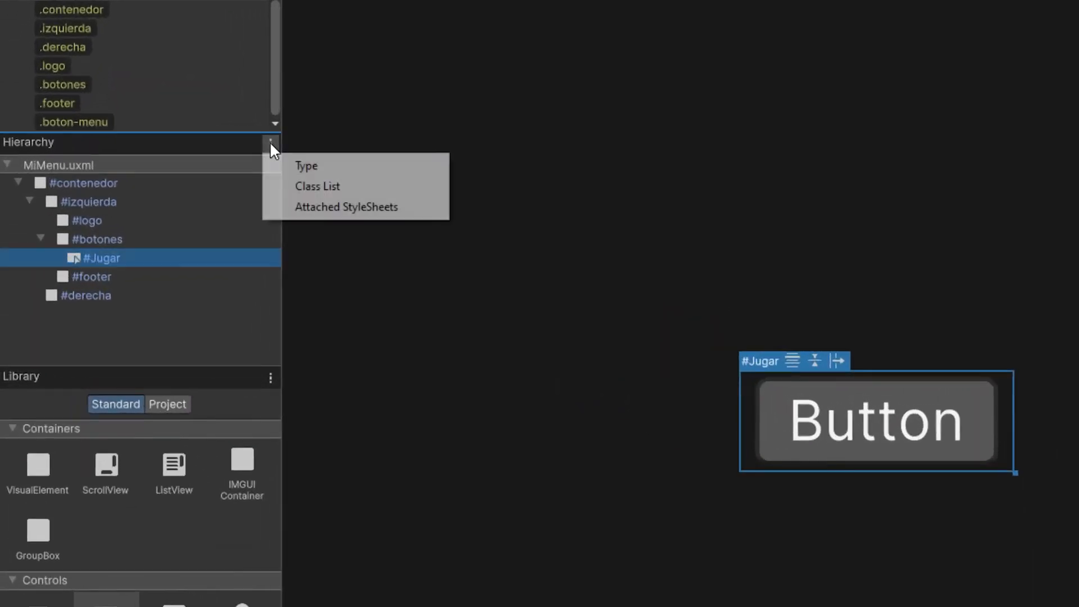
click(329, 189)
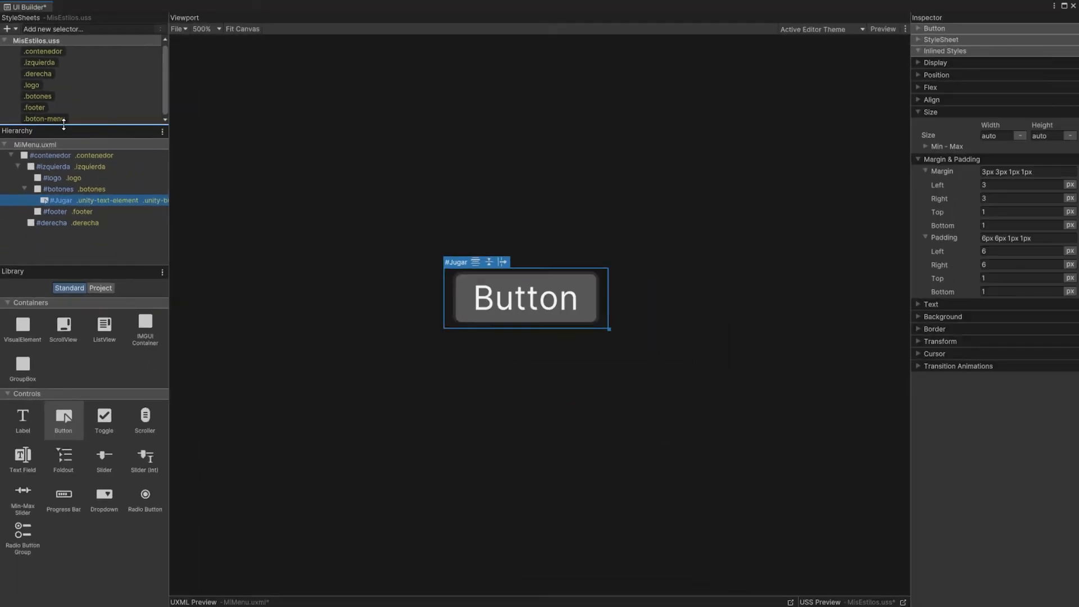
Step: Apply the .boton-menu class to #Jugar again and hide the class lists in the hierarchy
drag(55, 119, 60, 199)
click(162, 131)
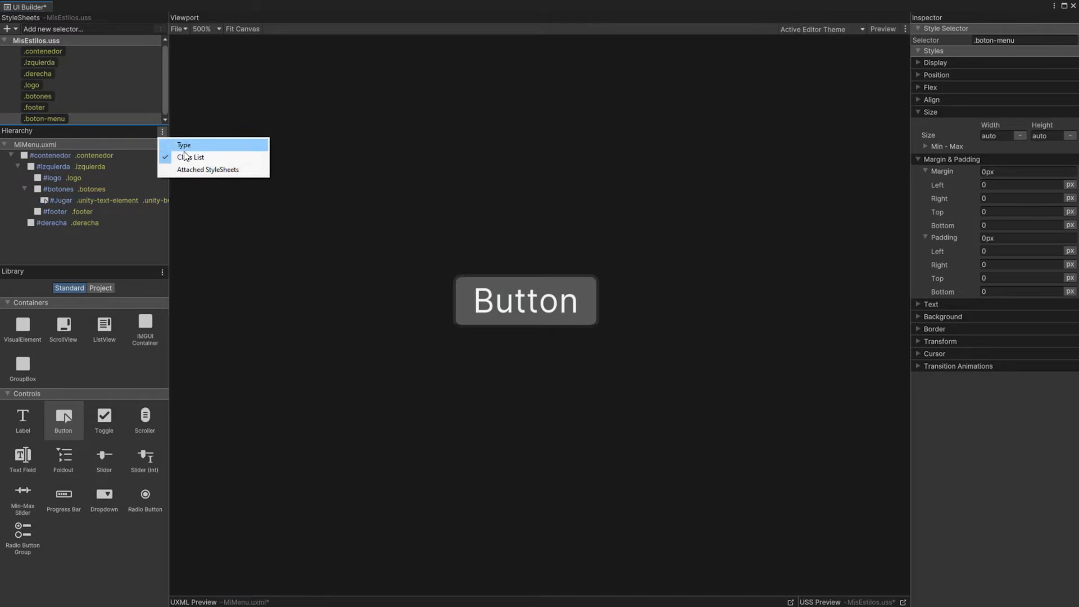
click(185, 157)
Step: Give the .boton-menu class a 2C2C2C background color and 10 px padding on all sides
scroll(697, 321, down, 6)
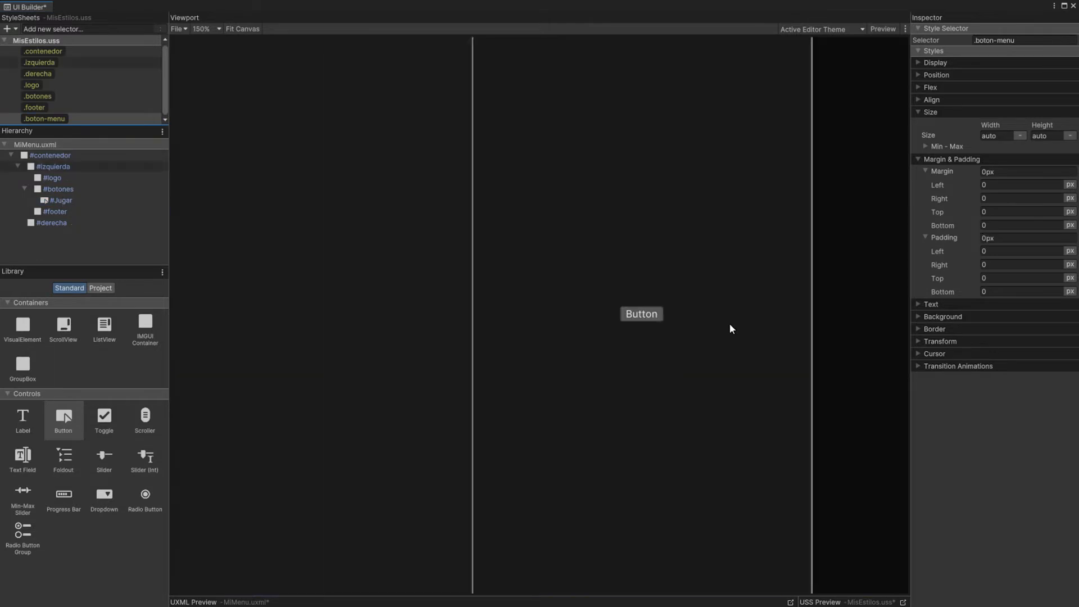
click(919, 317)
click(985, 332)
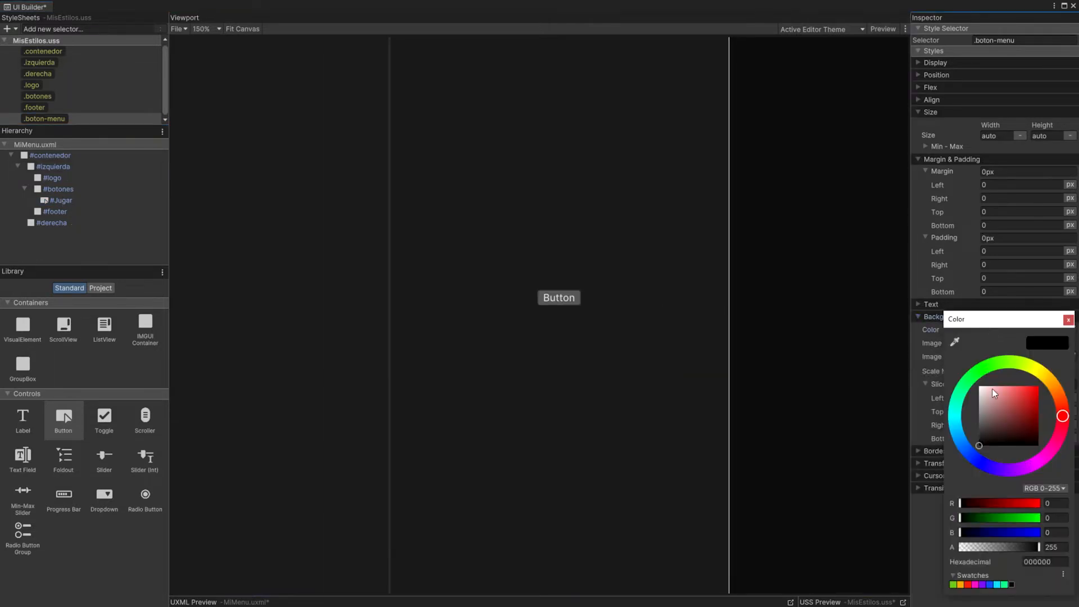
click(1001, 238)
text(10)
key(Tab)
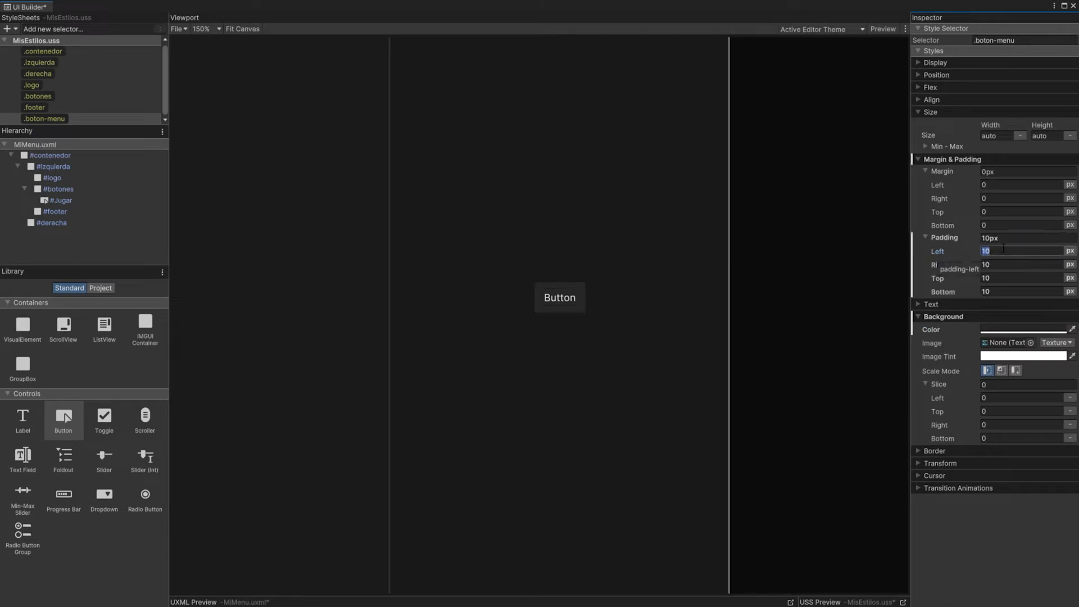
Step: Set the width of the .boton-menu class to 100%
click(1004, 136)
text(100%)
key(Return)
click(995, 144)
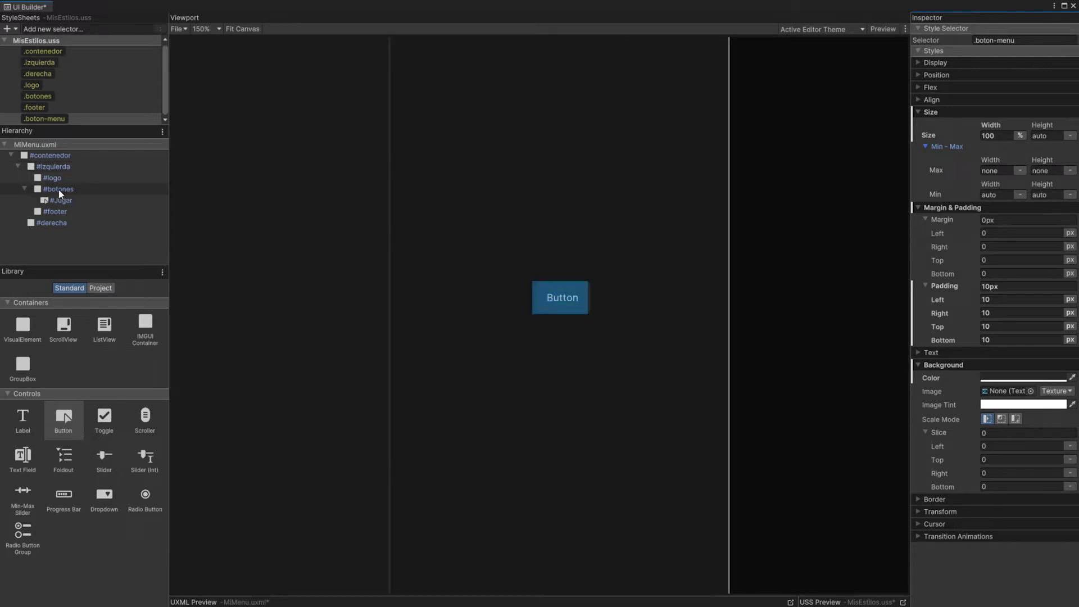
Step: Set the width of the .botones class to 100% so the container fills the left panel
click(39, 96)
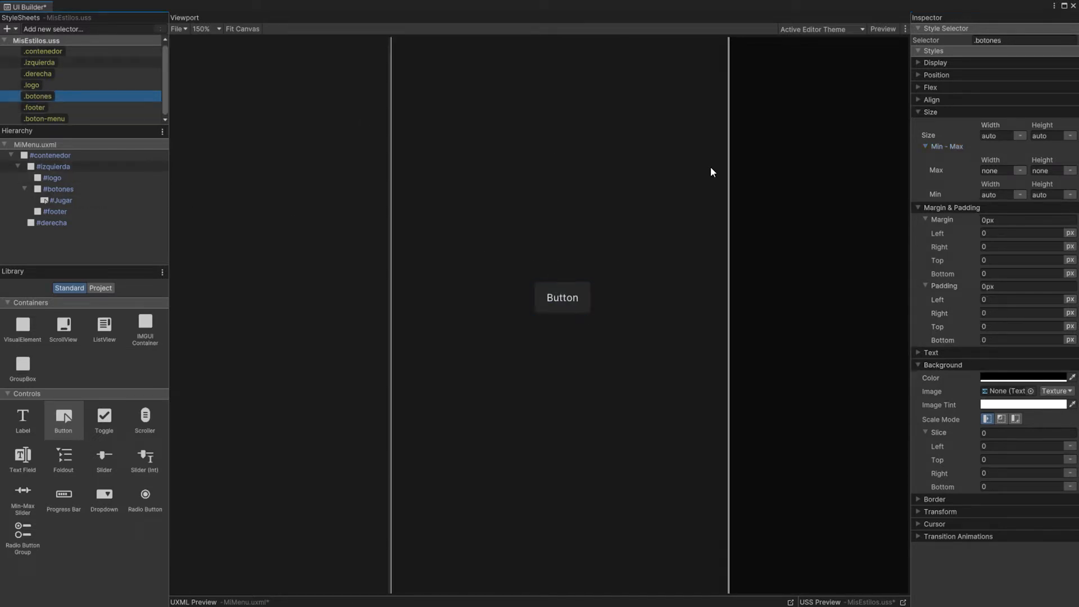
click(998, 135)
text(100)
click(1019, 136)
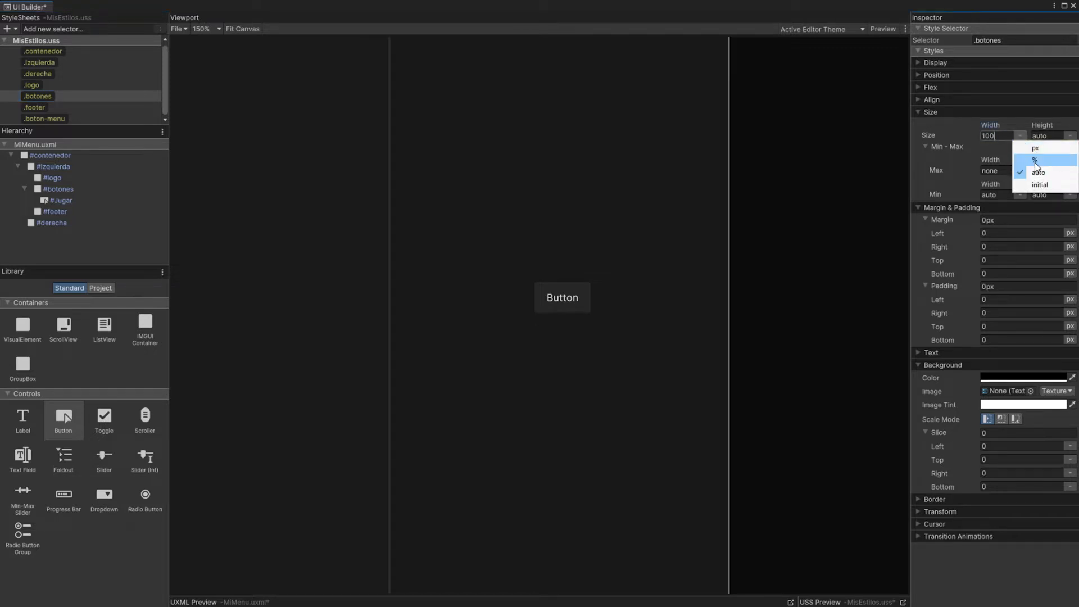
click(1020, 163)
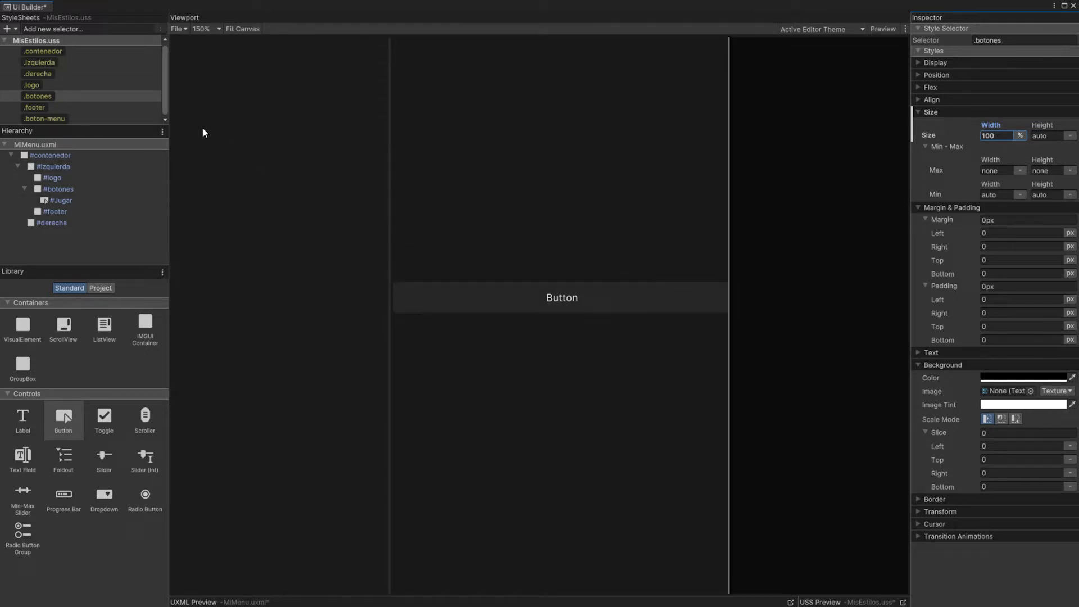
Step: Set the border width and border radius of the .boton-menu class to 0 px on all sides
click(45, 118)
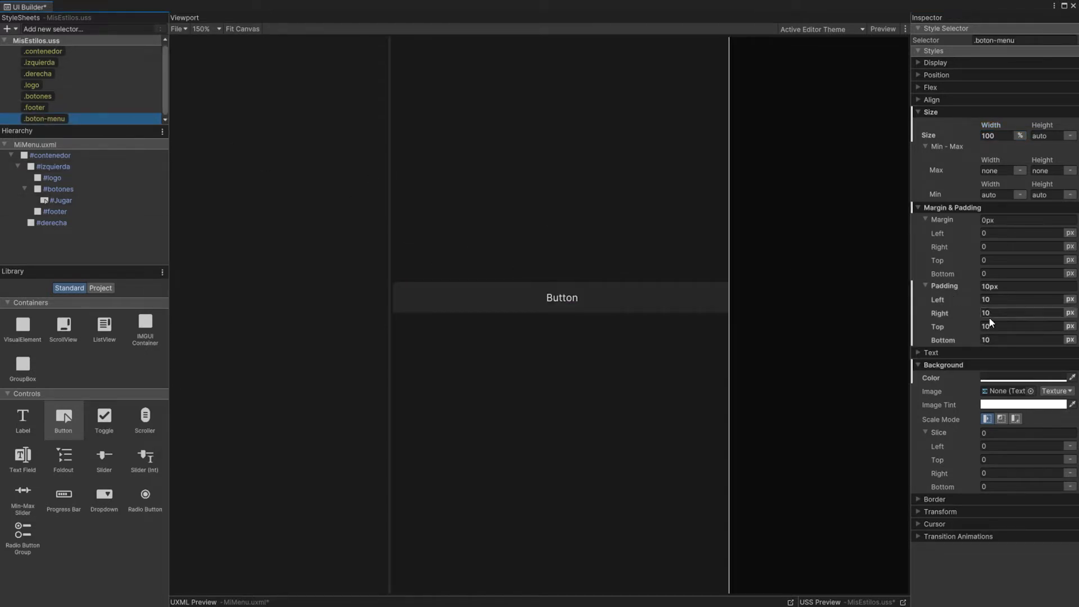
click(944, 499)
scroll(957, 452, down, 5)
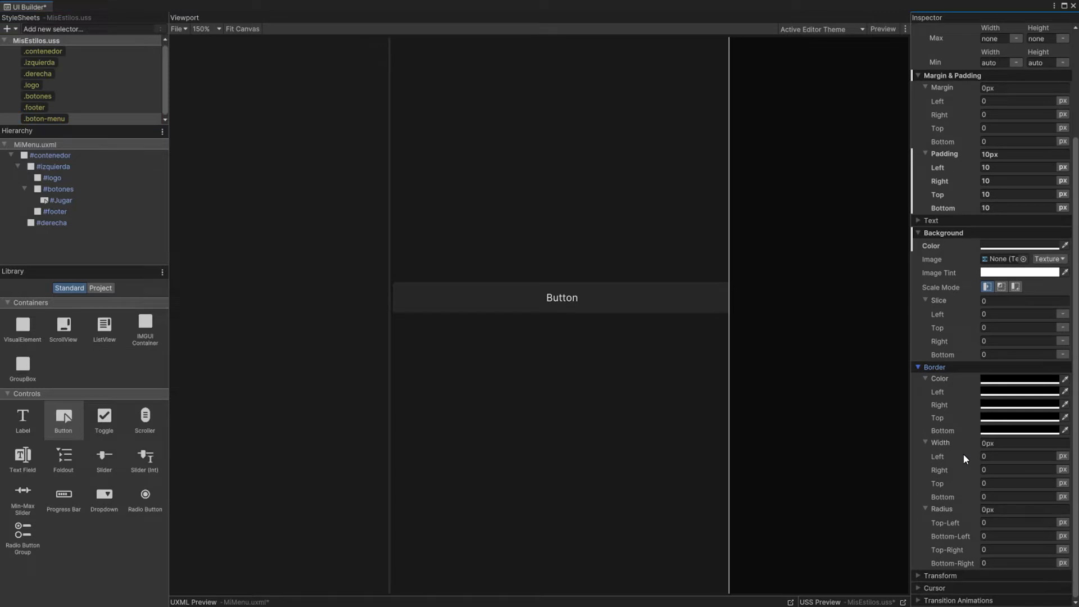
click(1003, 444)
text(.2)
key(Return)
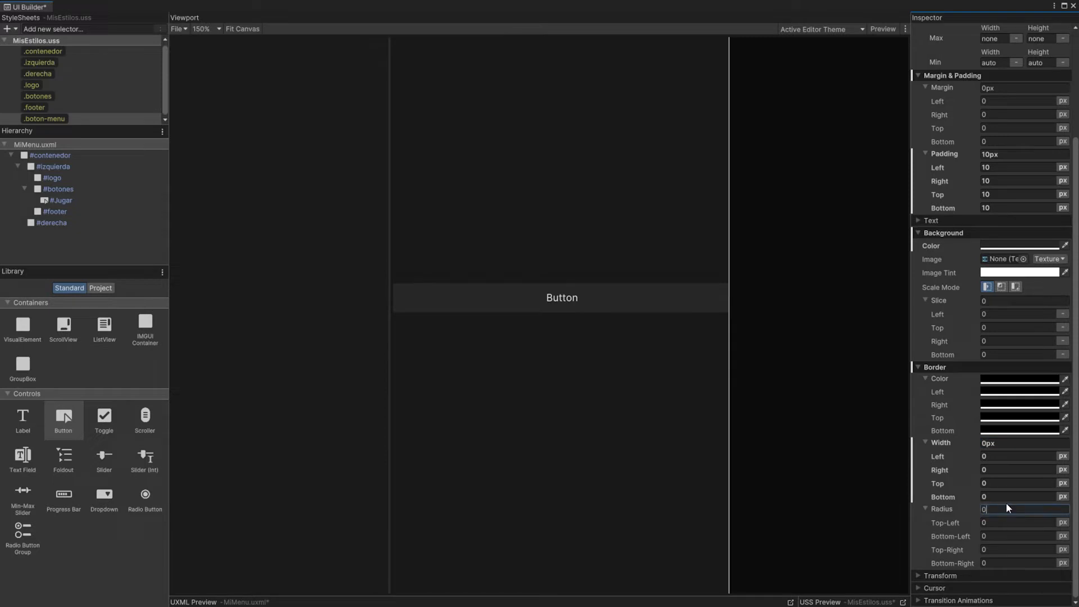
Step: Set the margin of the .boton-menu class to 0 px on all sides
click(1001, 88)
text(0)
key(Return)
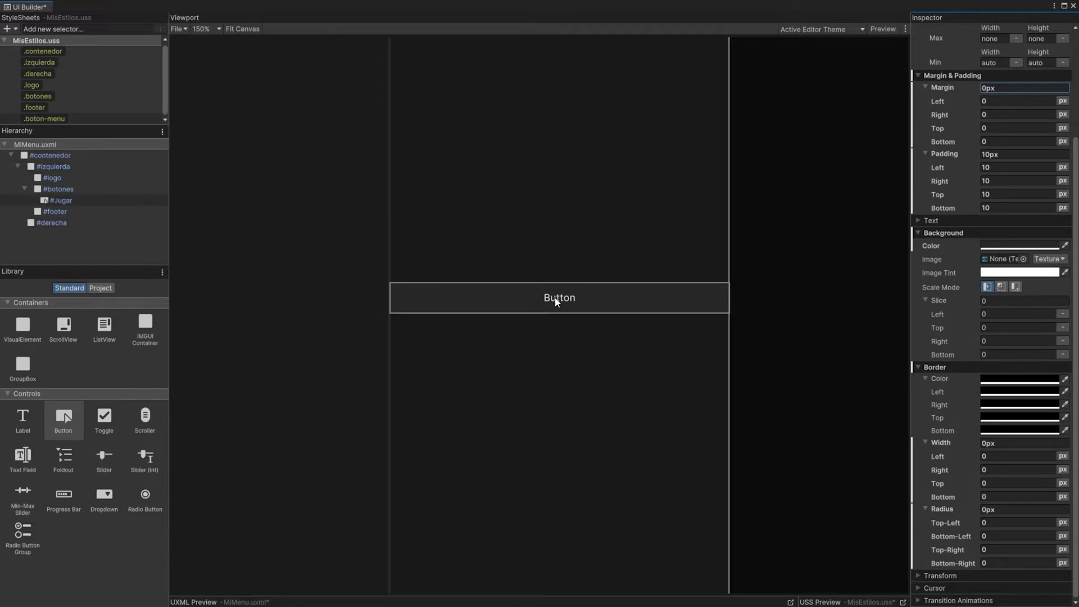
Step: Set the text size of the .boton-menu class to 25 px and save the UI document
click(919, 220)
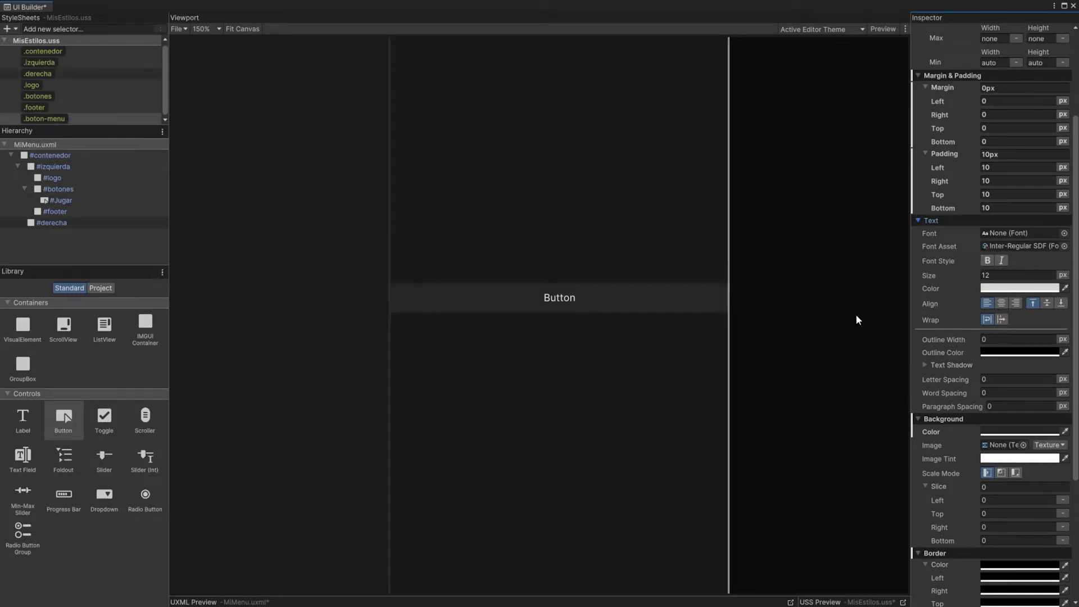
click(997, 275)
text(25)
key(Return)
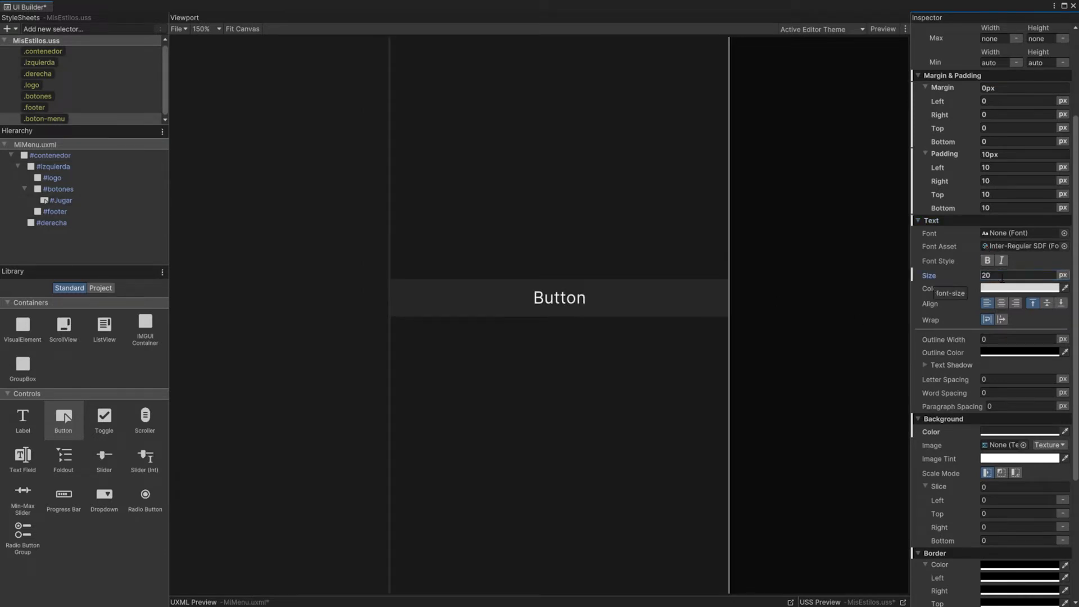
click(176, 28)
click(189, 72)
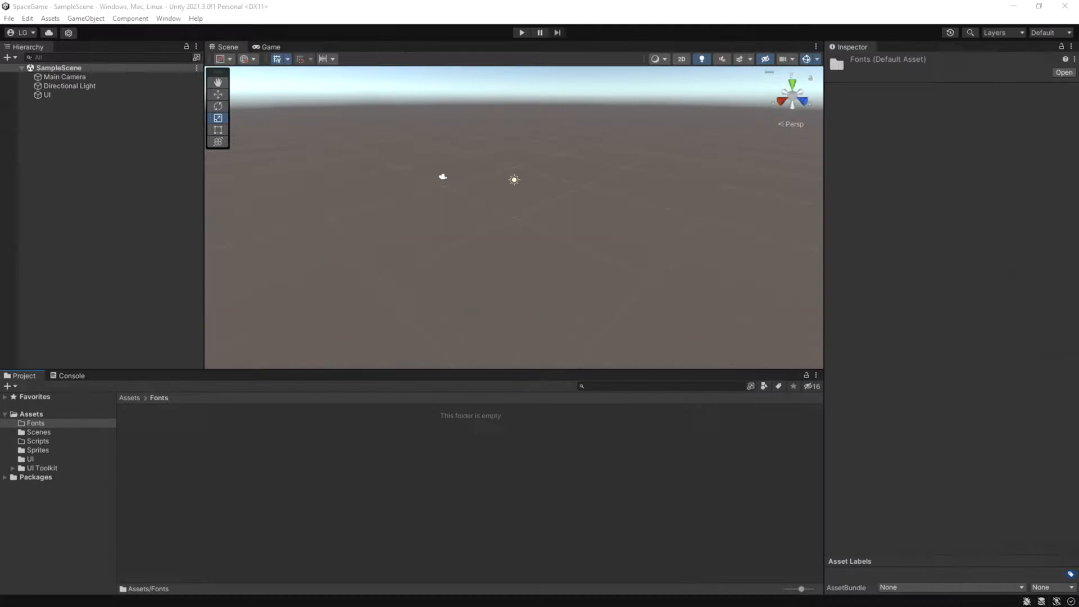
Step: Import the Orbitron variable font file into the project's Assets/Fonts folder
drag(351, 405, 208, 455)
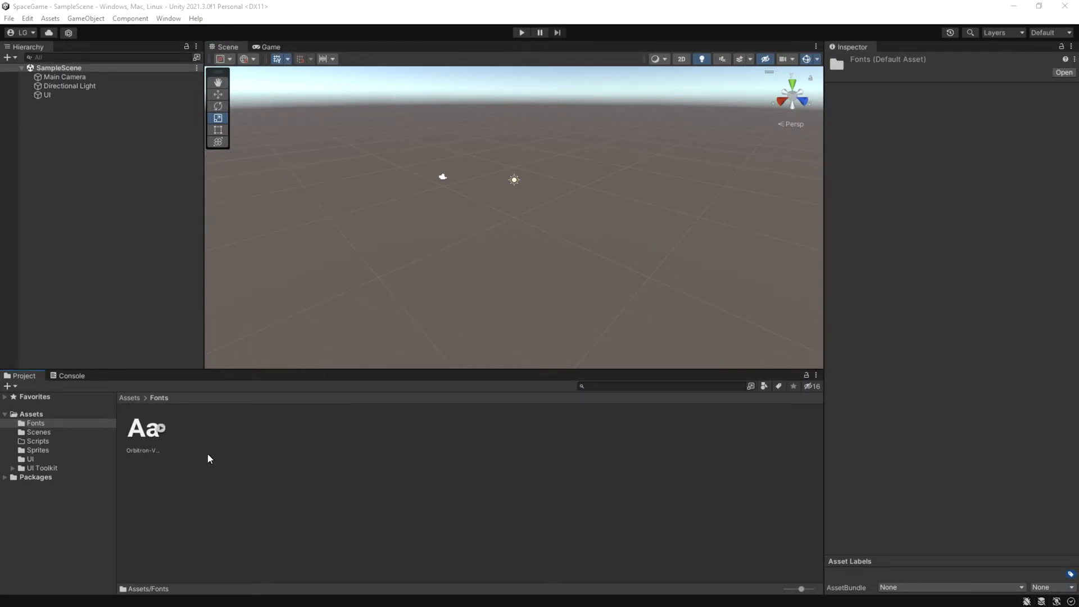
click(139, 435)
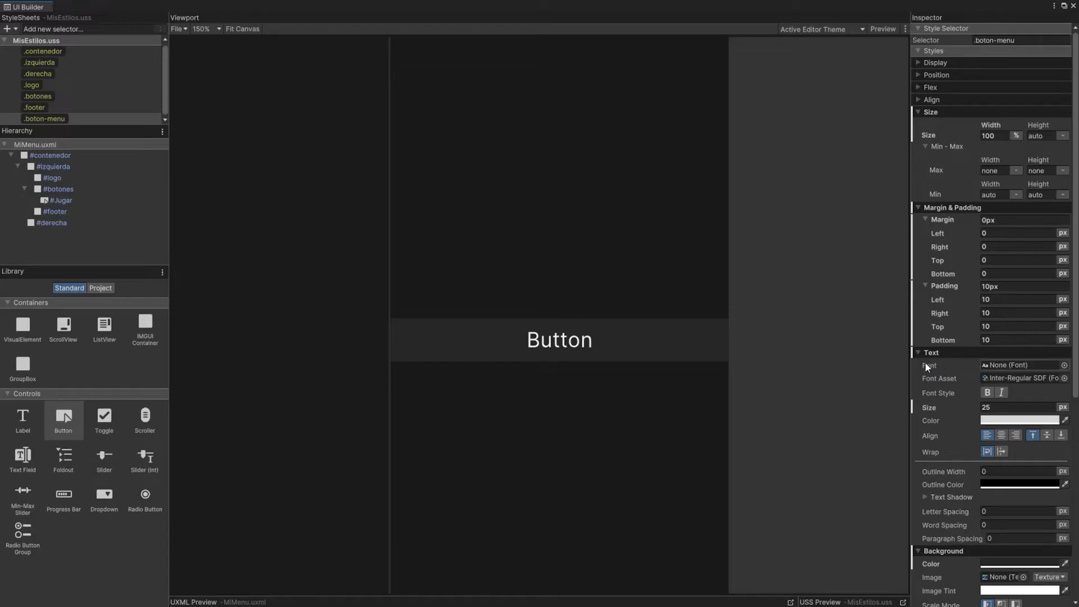
Step: Assign the Orbitron variable font to the .boton-menu class and set its font asset to None
click(1063, 366)
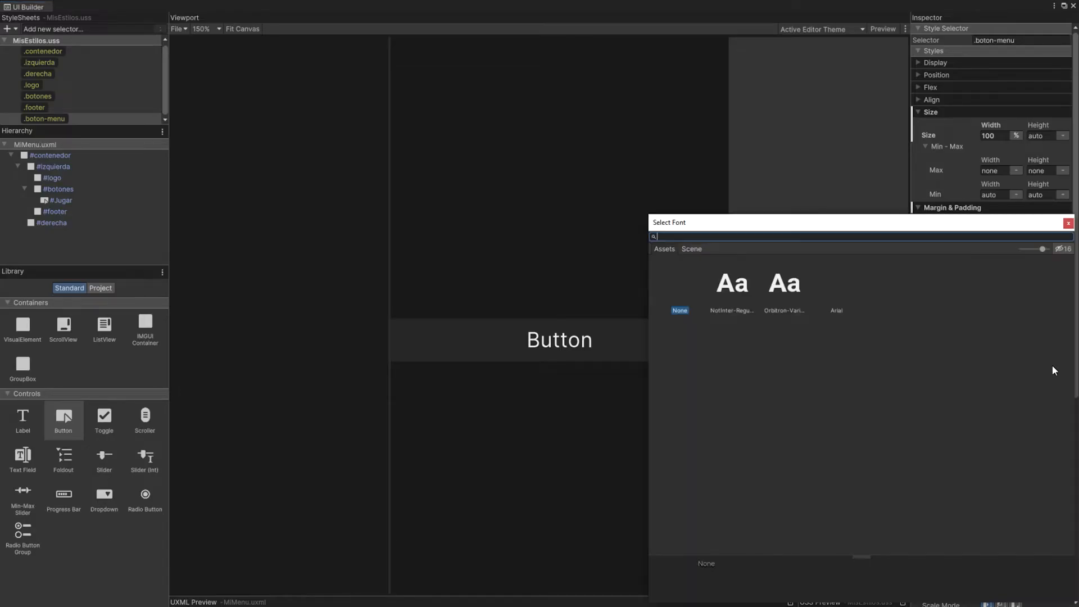
double_click(782, 289)
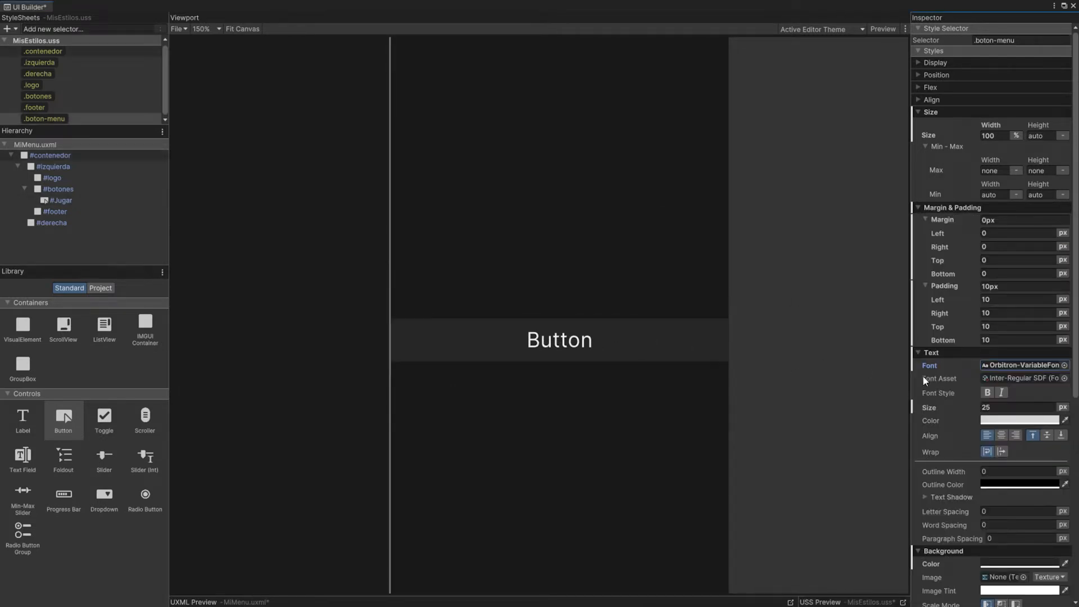
click(1064, 378)
double_click(680, 295)
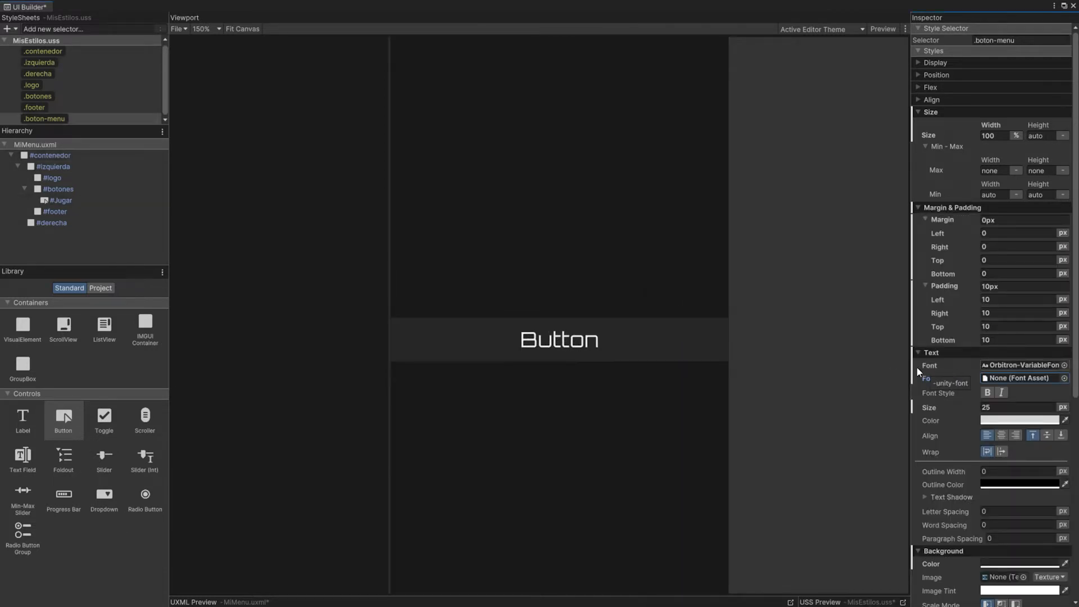
scroll(569, 336, down, 4)
scroll(570, 336, up, 3)
scroll(585, 337, down, 1)
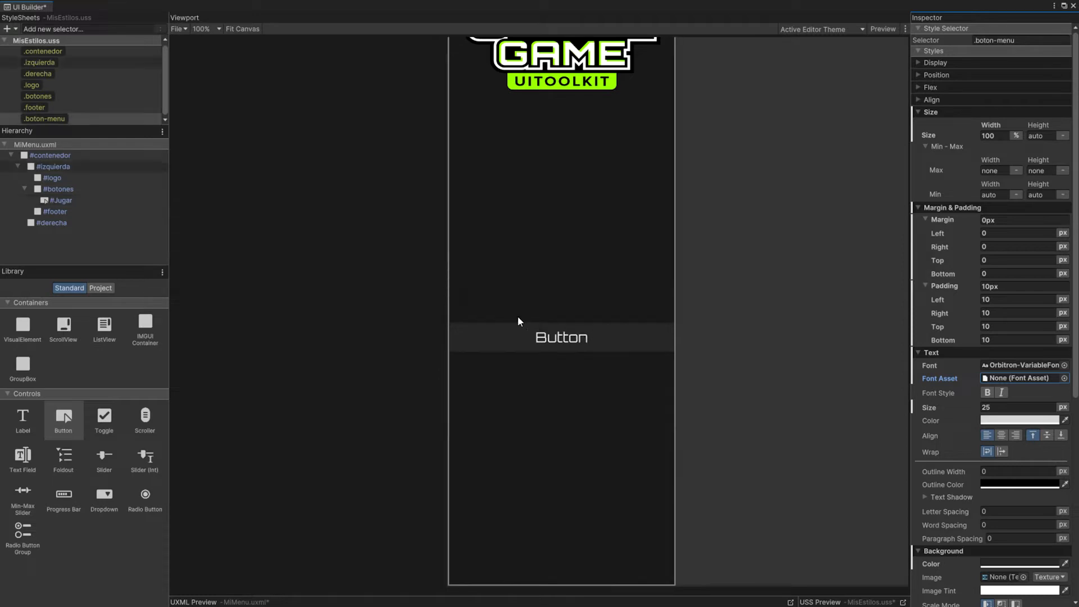
Step: Add a .boton-menu:hover selector to the MisEstilos.uss style sheet
click(64, 29)
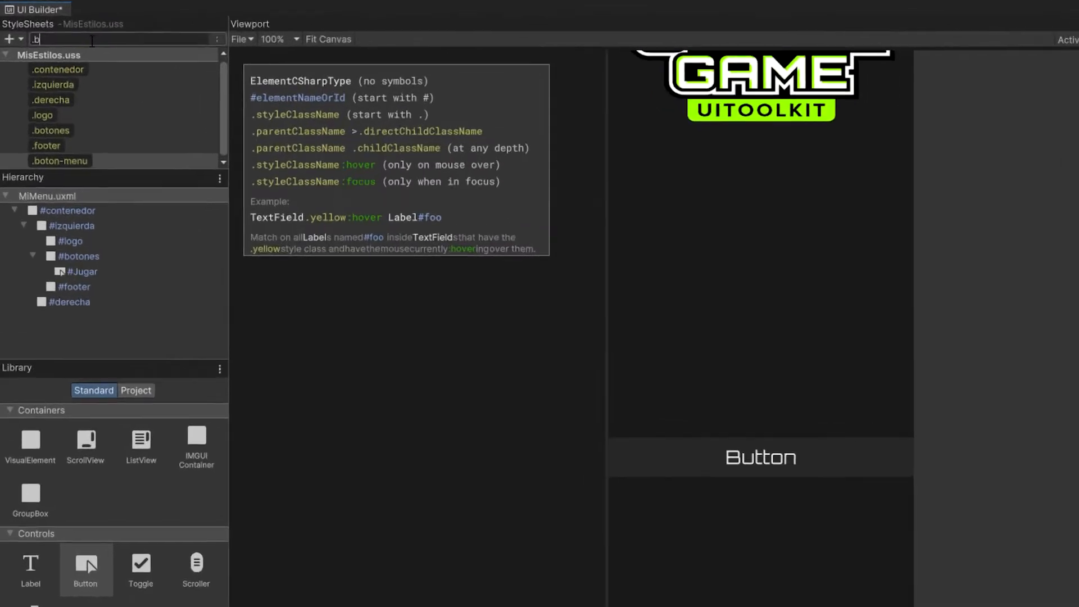
text(.boton-menu:h)
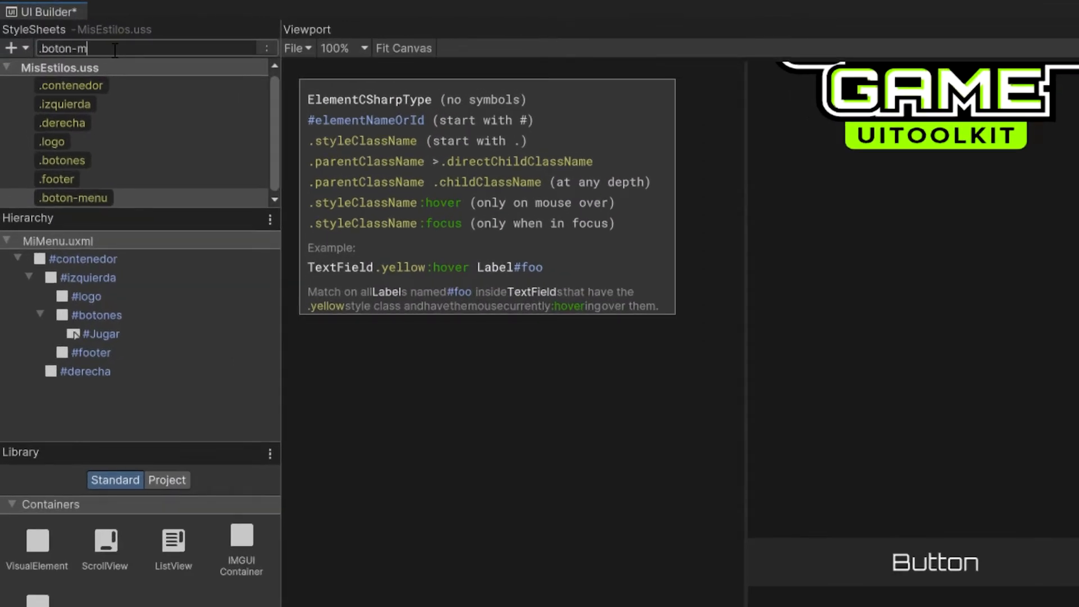
text(over)
key(Return)
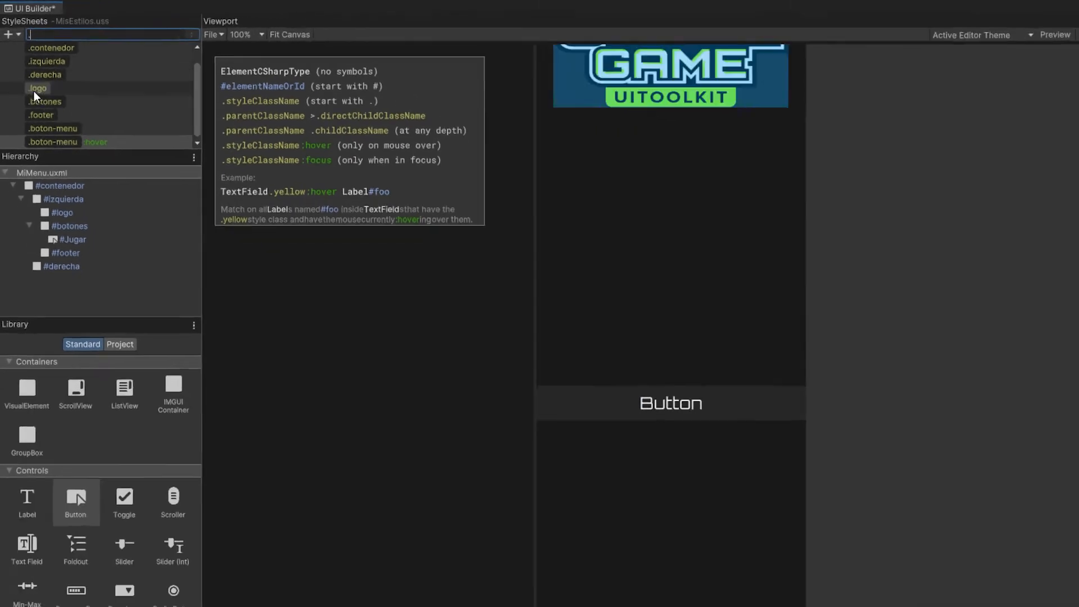
Step: Give the .boton-menu:hover selector a lime green background and black (000000) text
click(71, 197)
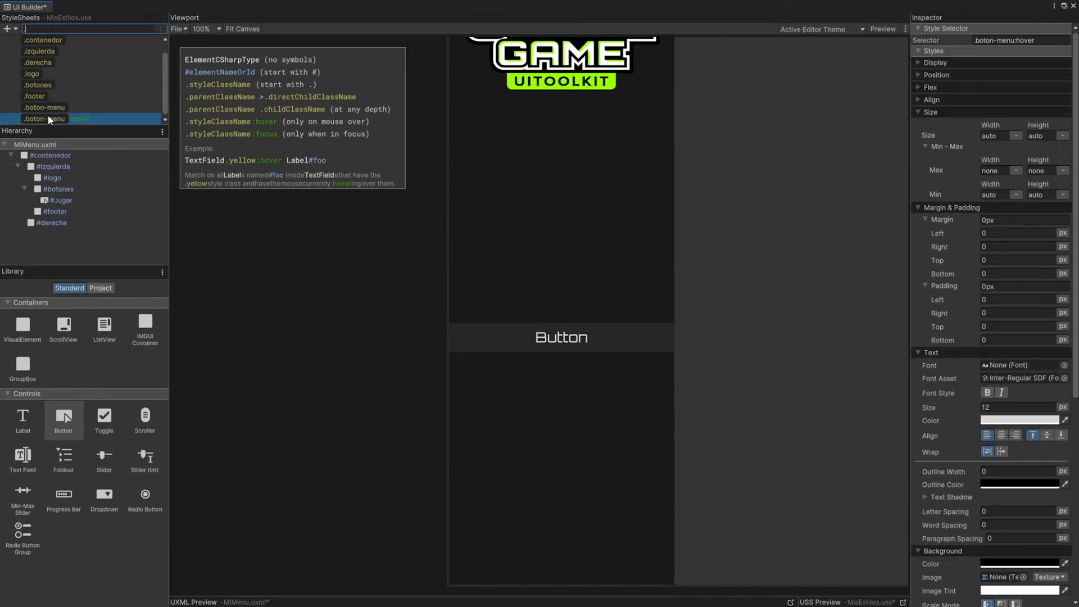
scroll(947, 474, down, 10)
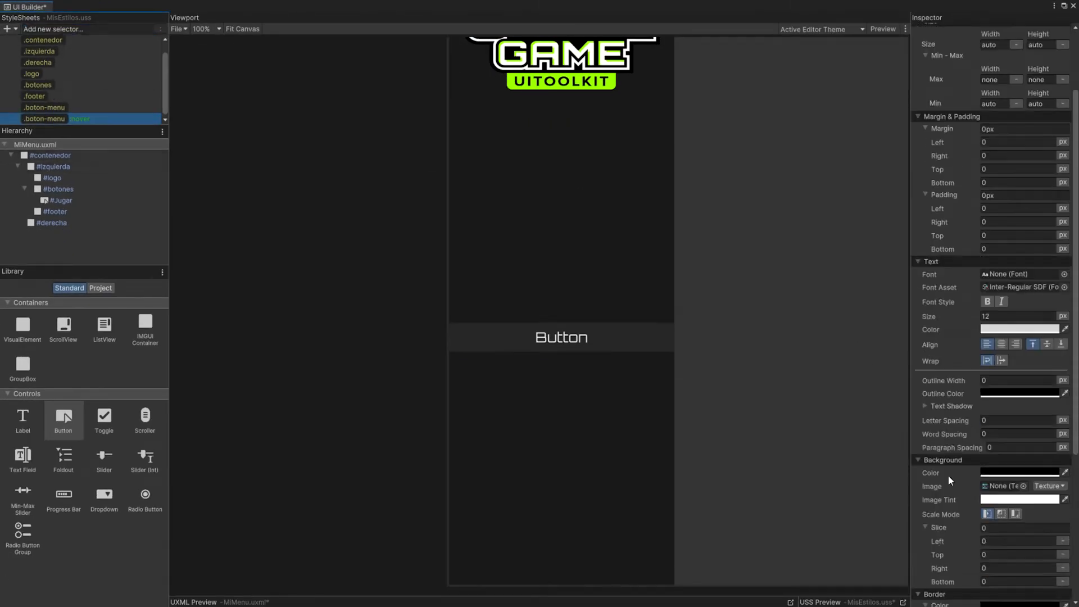
click(1006, 246)
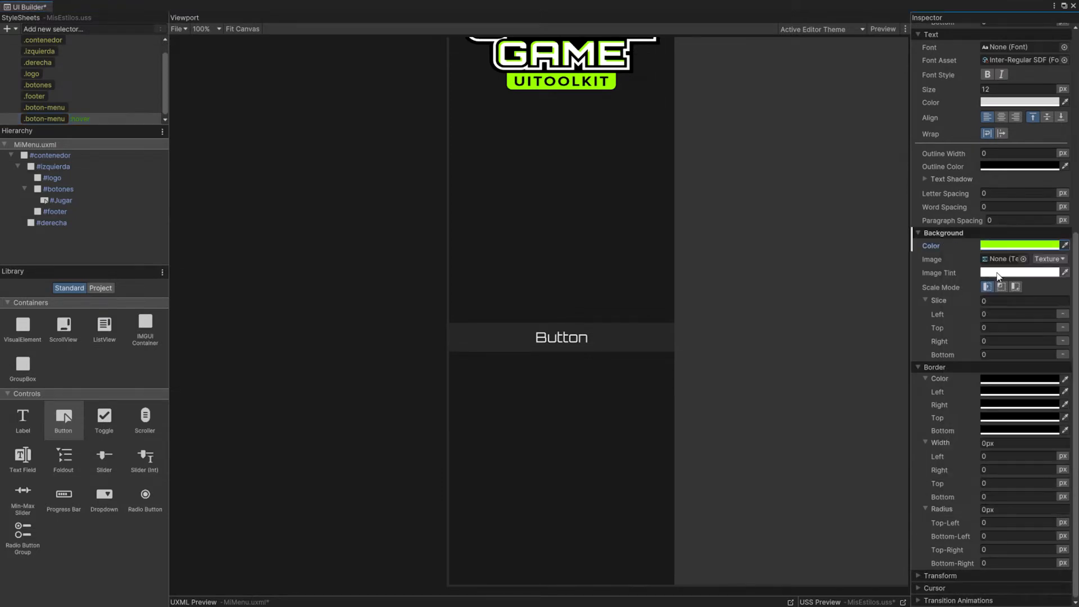
scroll(961, 221, up, 3)
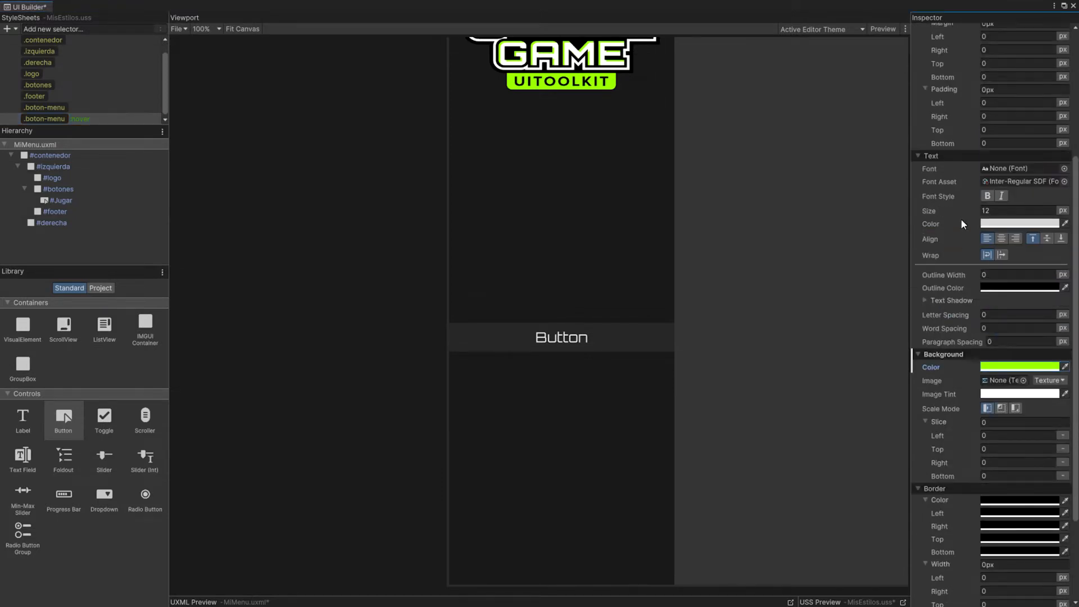
click(992, 224)
drag(993, 285, 966, 350)
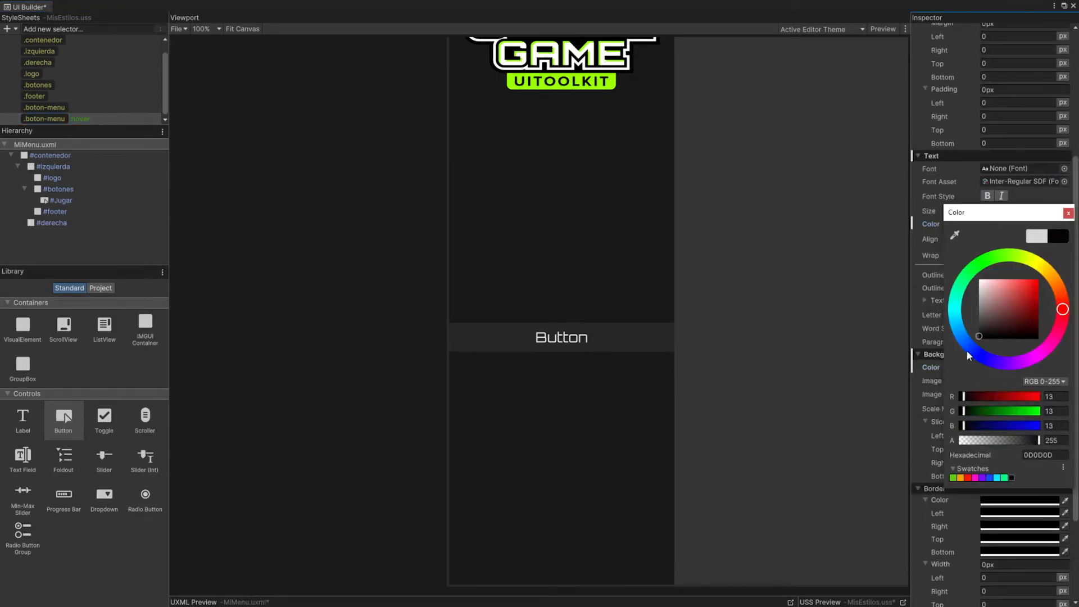
click(1067, 213)
Step: Set the text color of the .boton-menu class to white
click(49, 107)
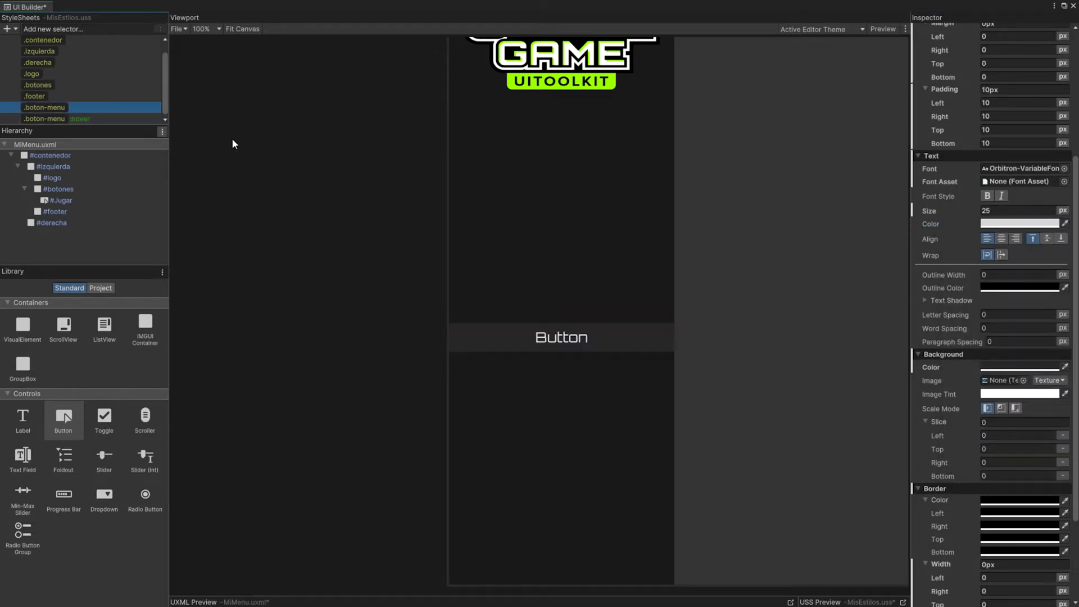
click(983, 224)
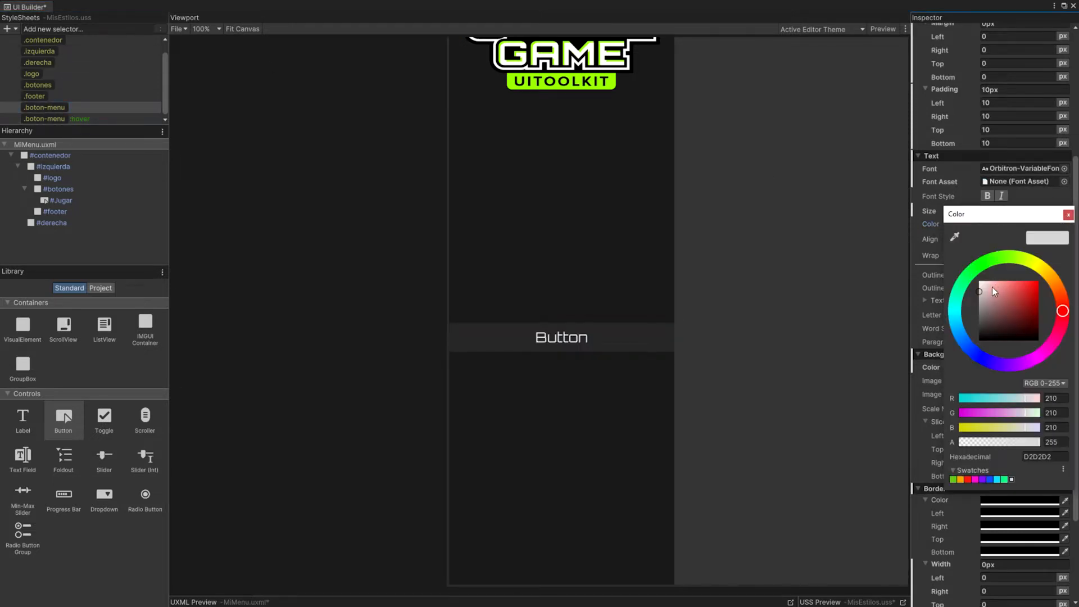
click(1068, 214)
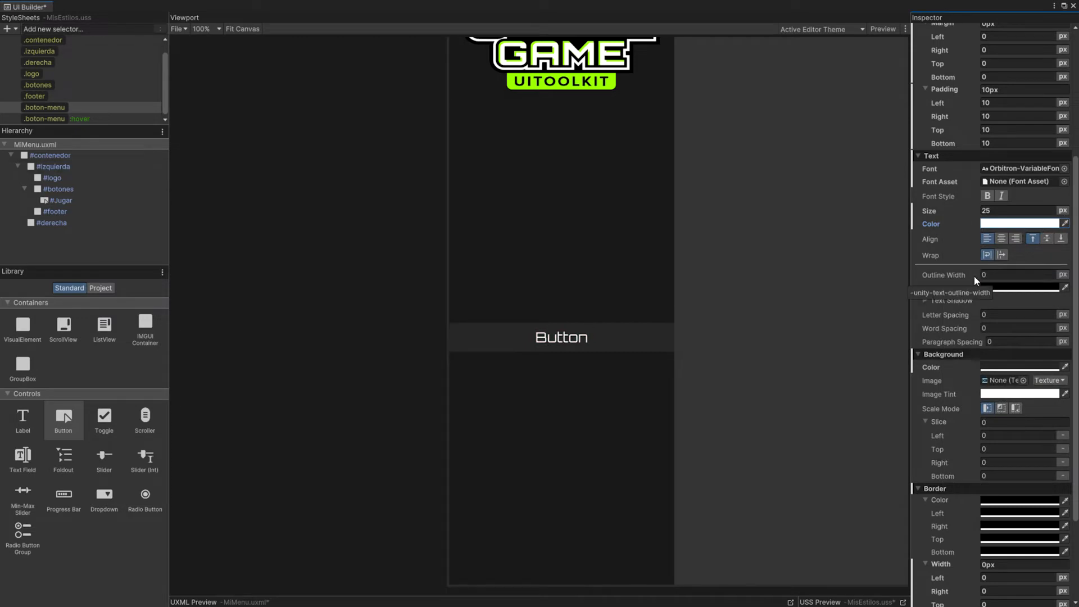
Step: Change the text of the #Jugar button to JUGAR
click(573, 339)
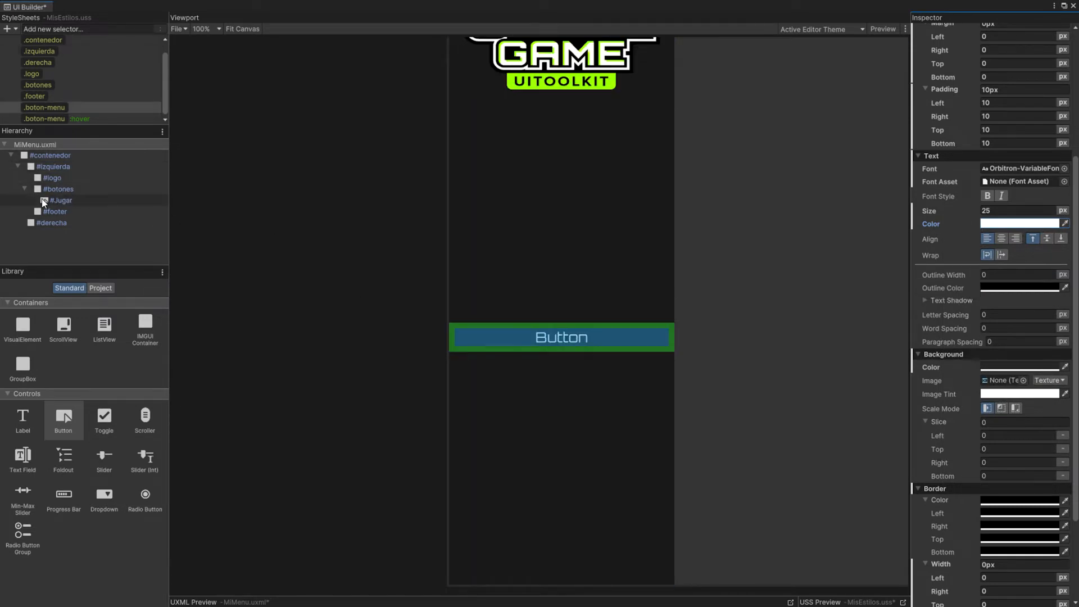
click(43, 201)
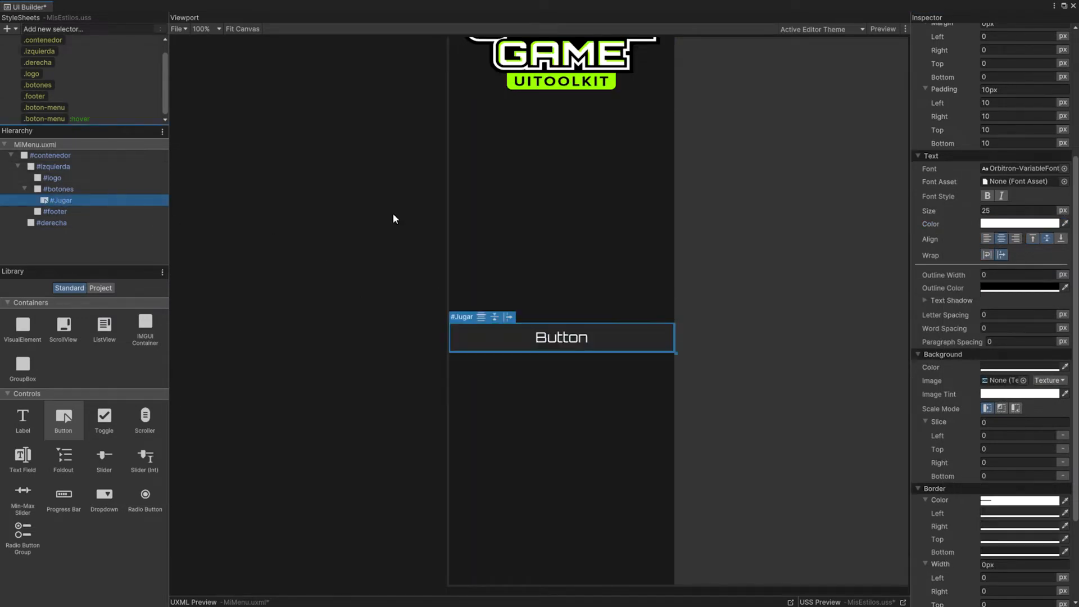
drag(1074, 169, 1069, 34)
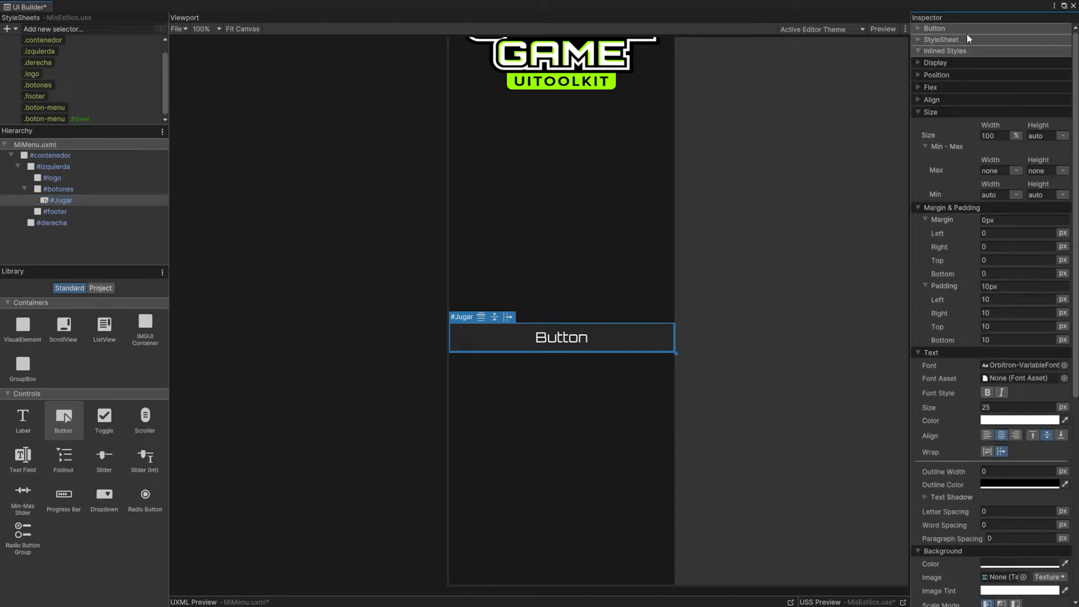
click(918, 51)
click(919, 28)
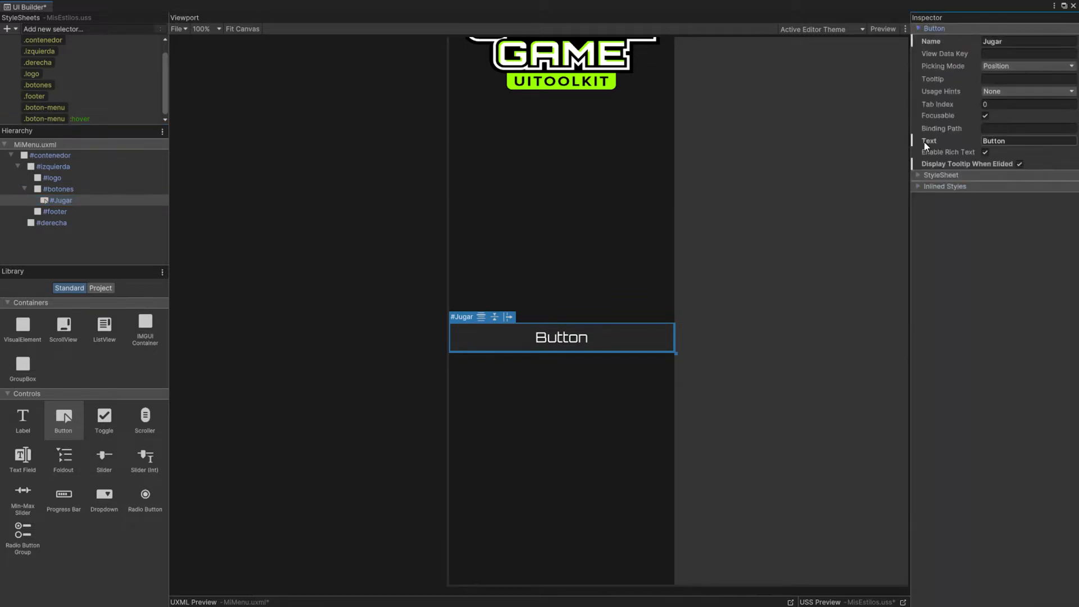
click(1018, 142)
text(JUGAR)
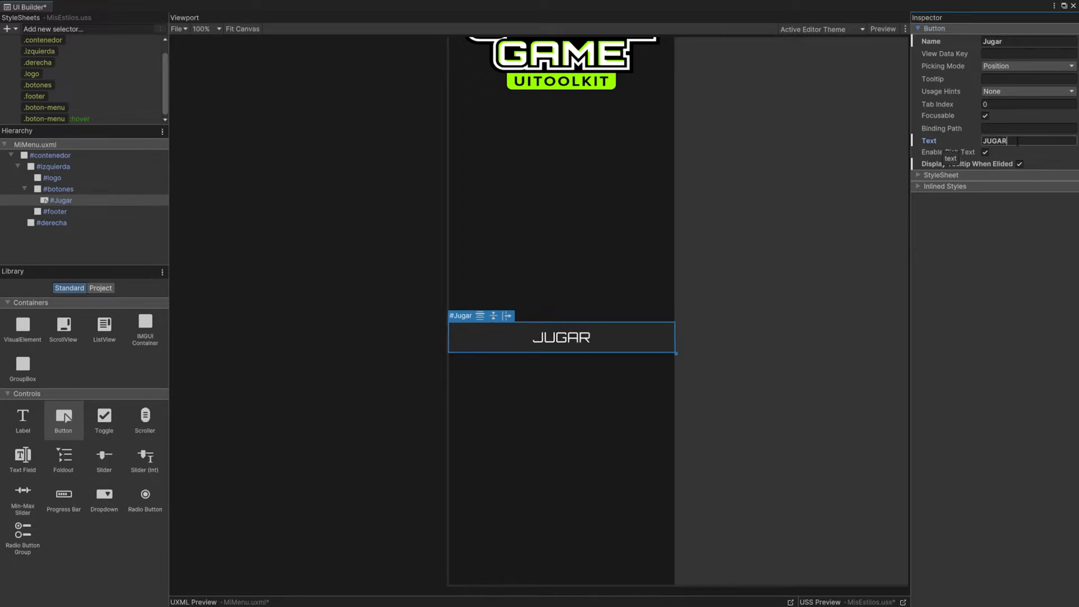
key(Return)
Step: Preview the menu to check the hover colors of the JUGAR button
click(815, 106)
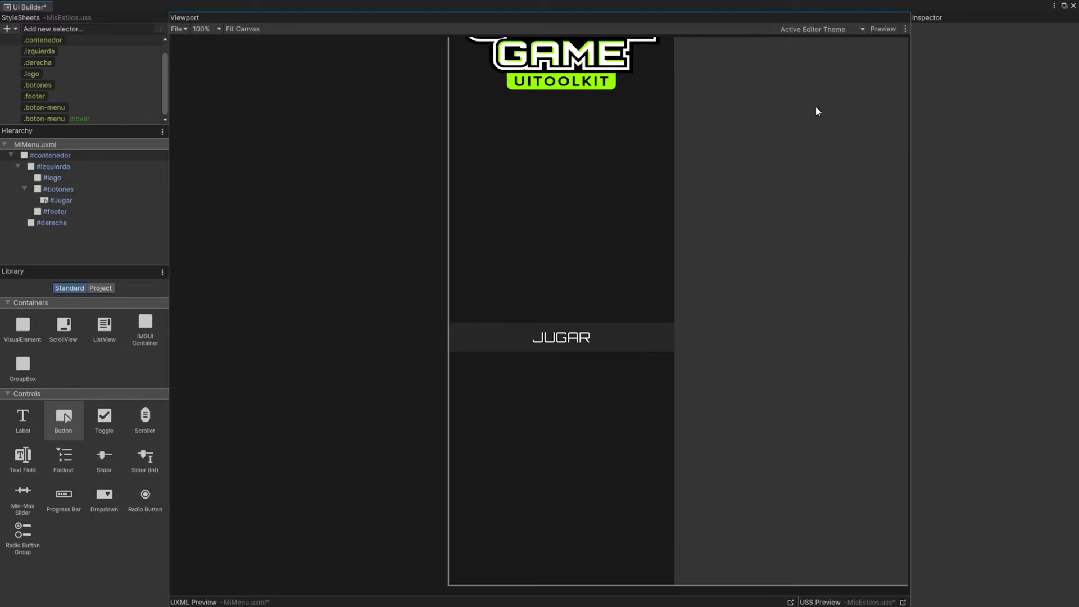
click(879, 30)
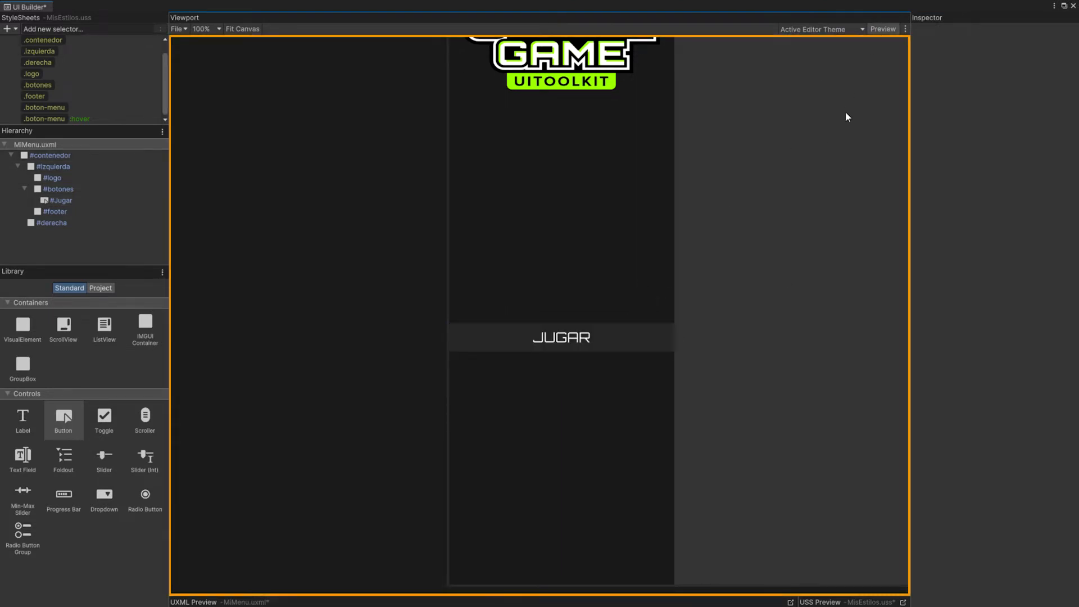
click(880, 30)
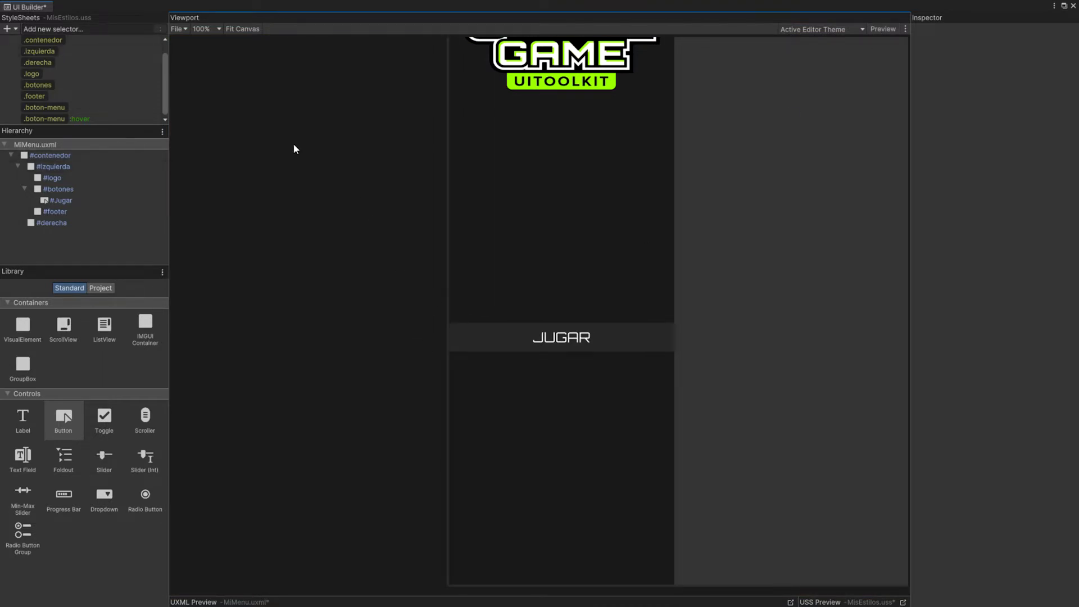
Step: Set the width of the .boton-menu:hover selector to 105% and preview the button's hover effect
click(66, 118)
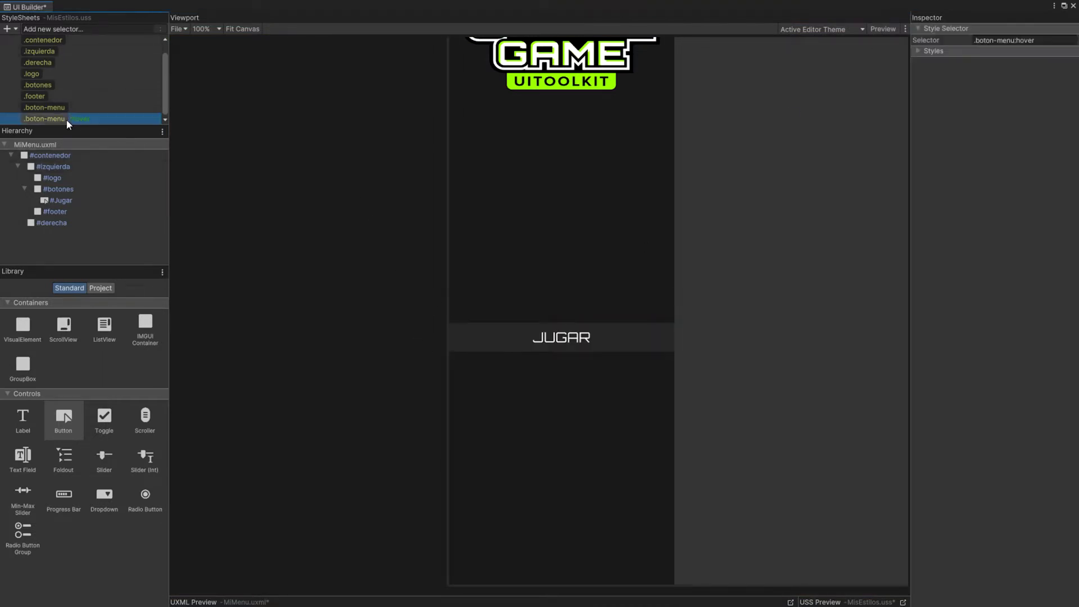
click(919, 52)
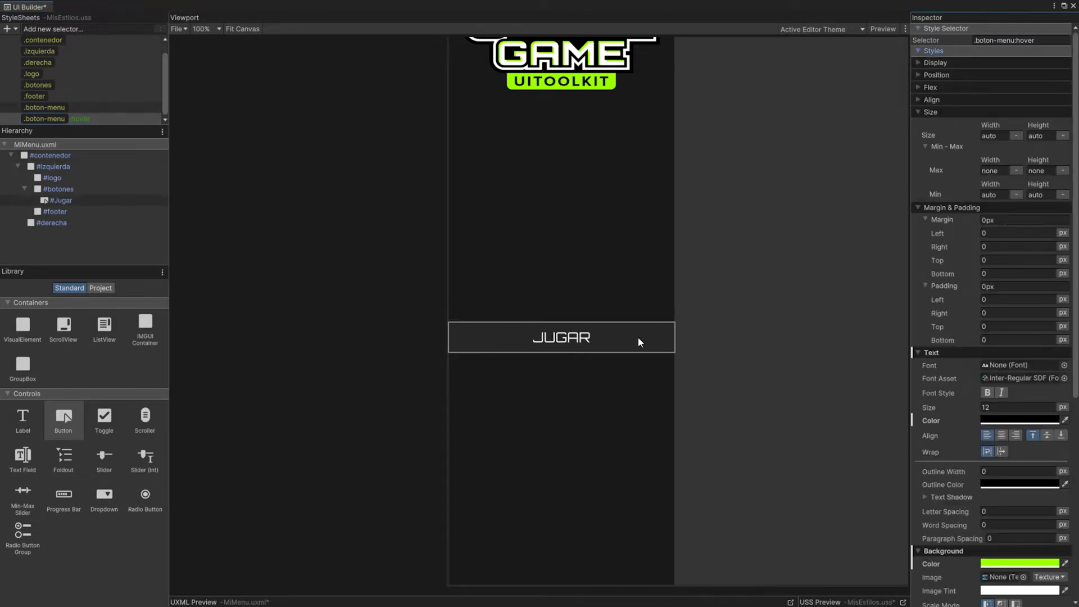
click(997, 136)
text(105)
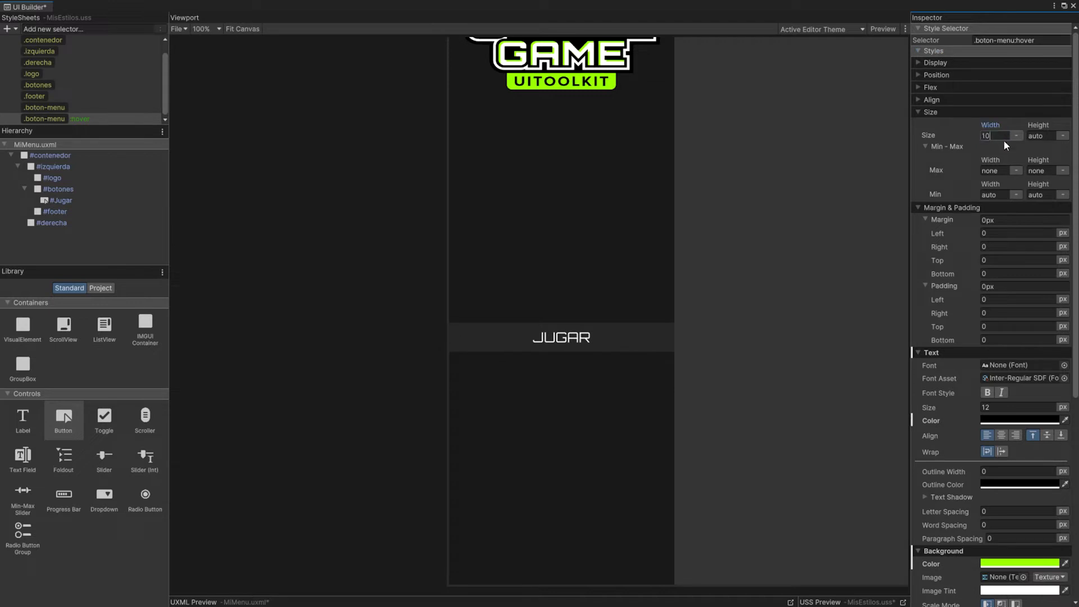
click(1016, 136)
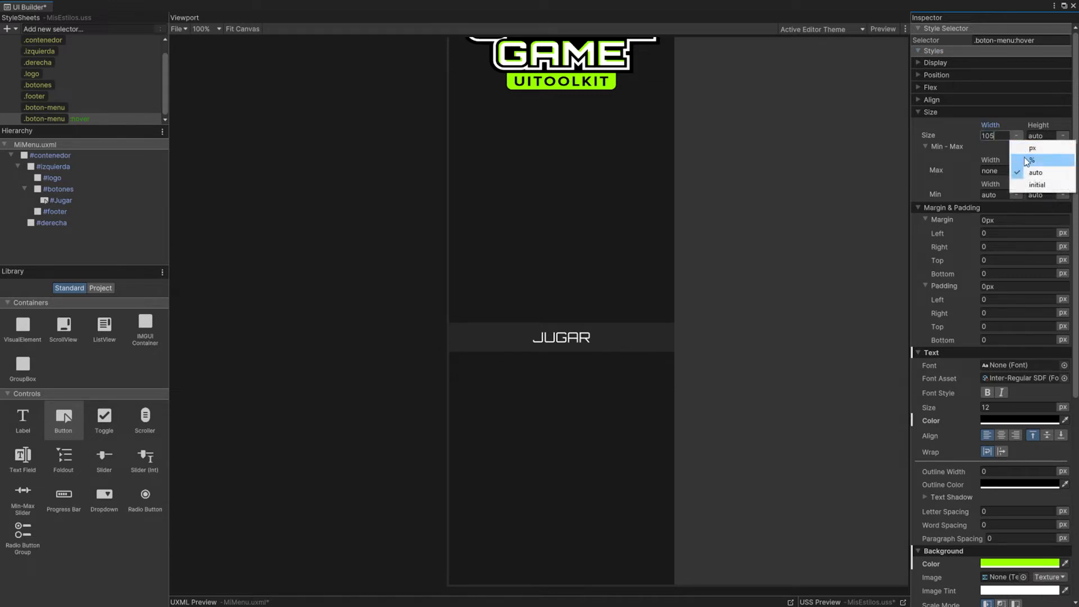
click(1024, 157)
click(882, 28)
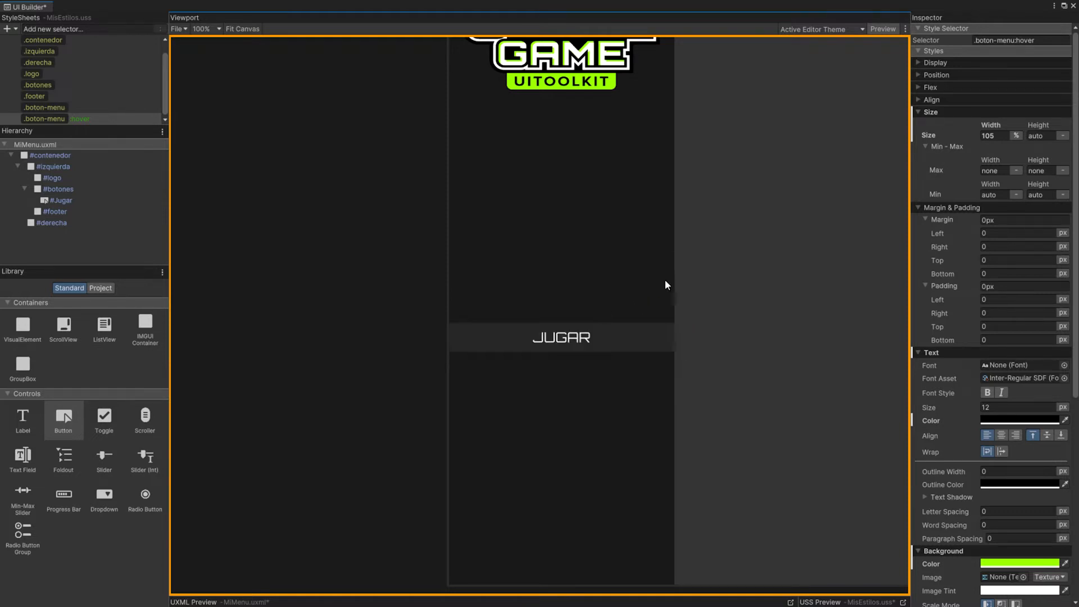
click(882, 29)
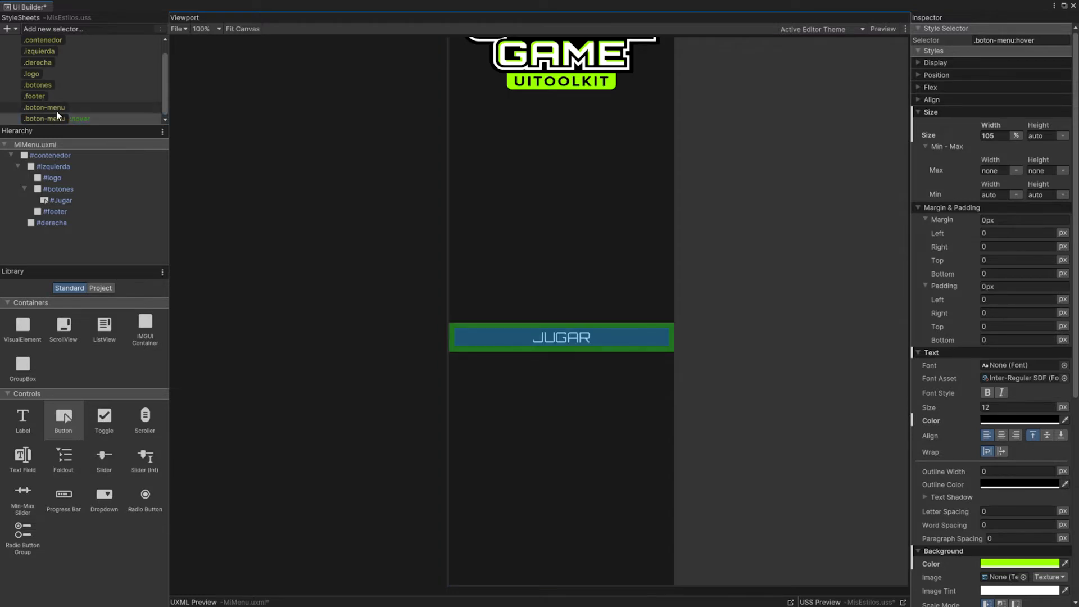
Step: Show the transition animation settings of the .boton-menu class with the other style sections collapsed, and choose all as the transition property
click(50, 109)
drag(1075, 219, 1073, 435)
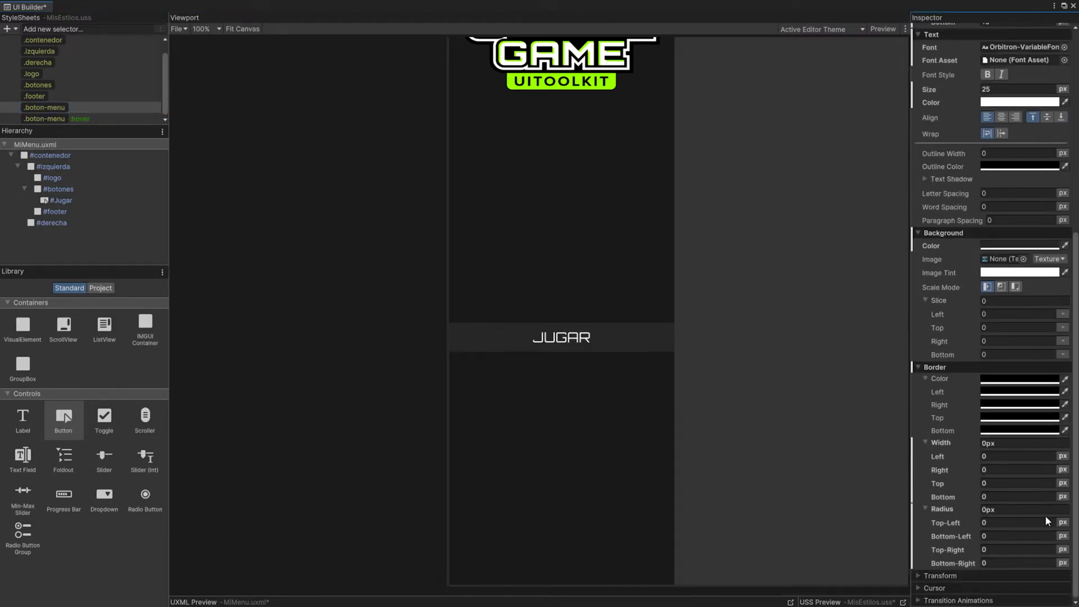
click(918, 601)
scroll(993, 515, down, 3)
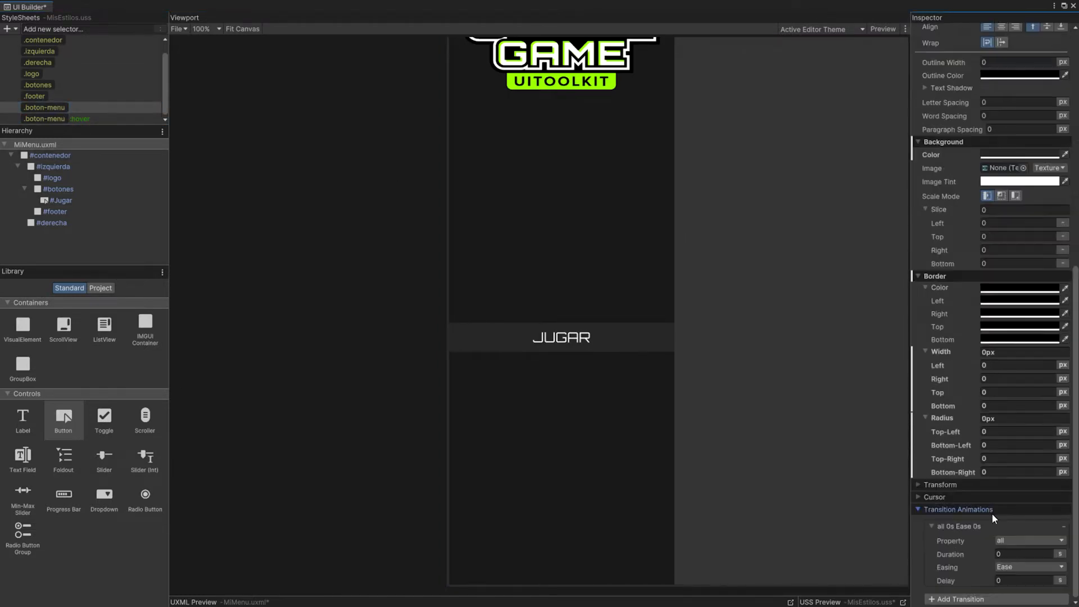
click(922, 276)
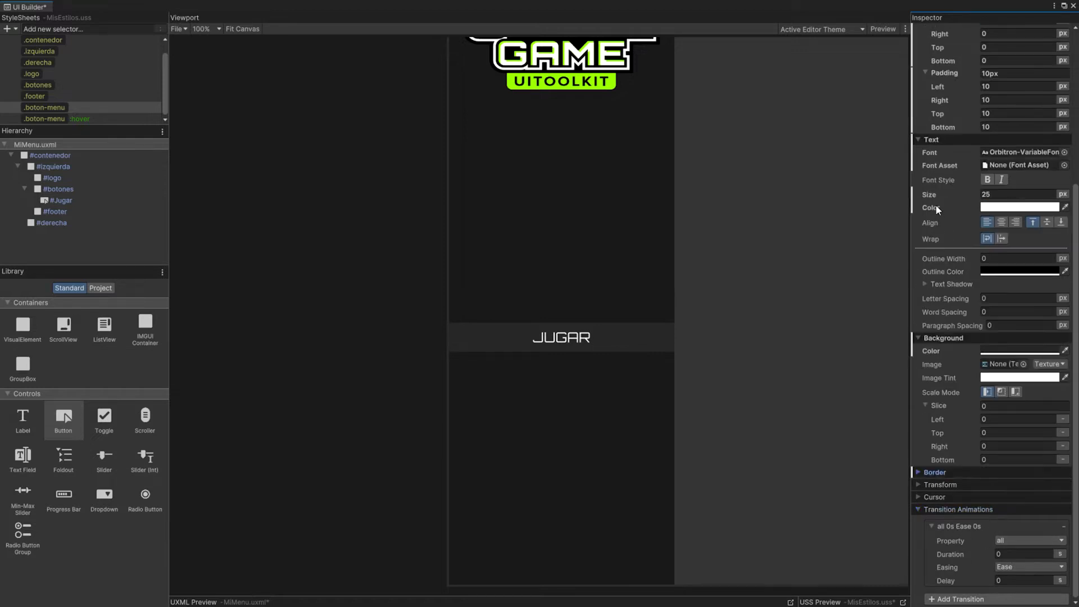
click(920, 140)
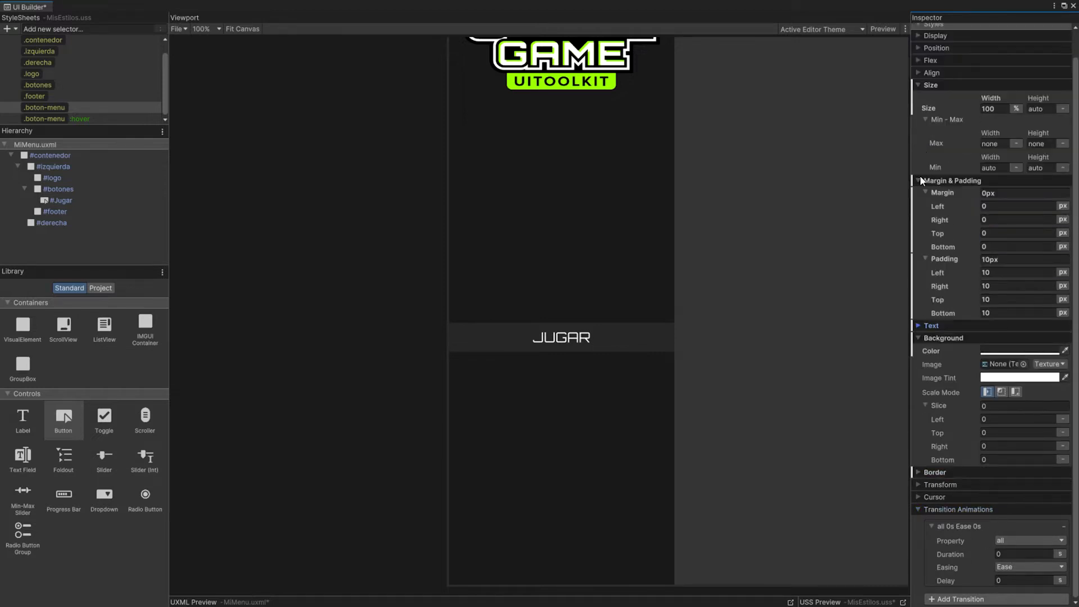
click(920, 180)
click(919, 110)
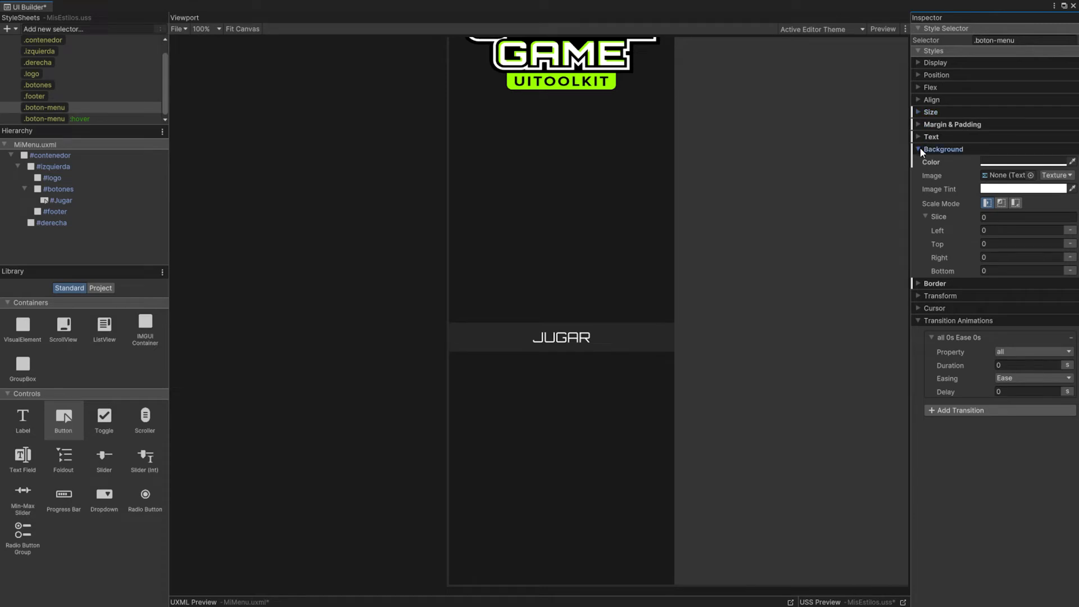
click(920, 150)
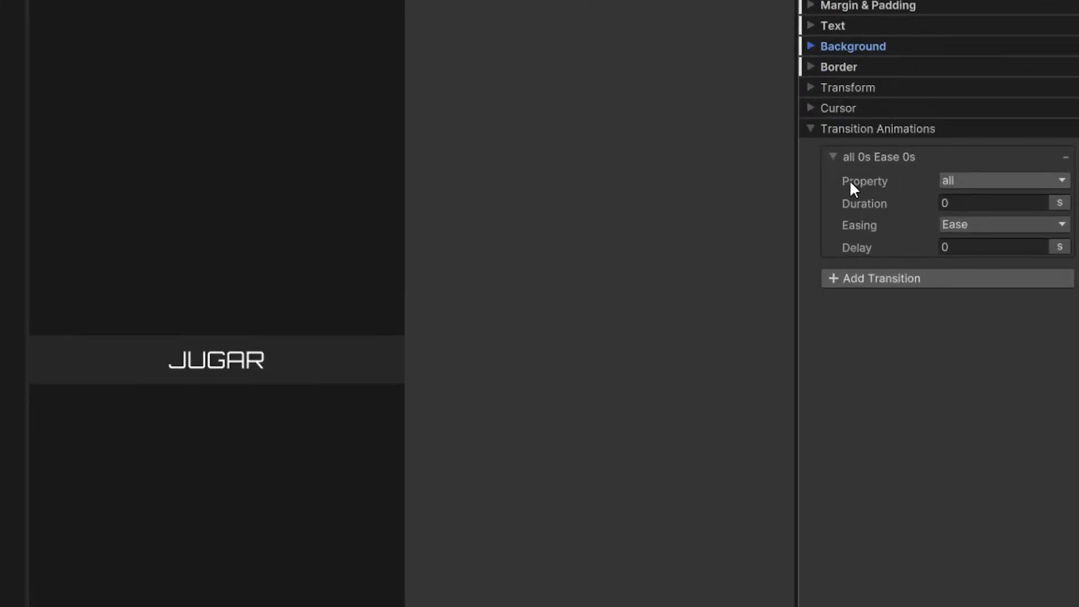
click(948, 181)
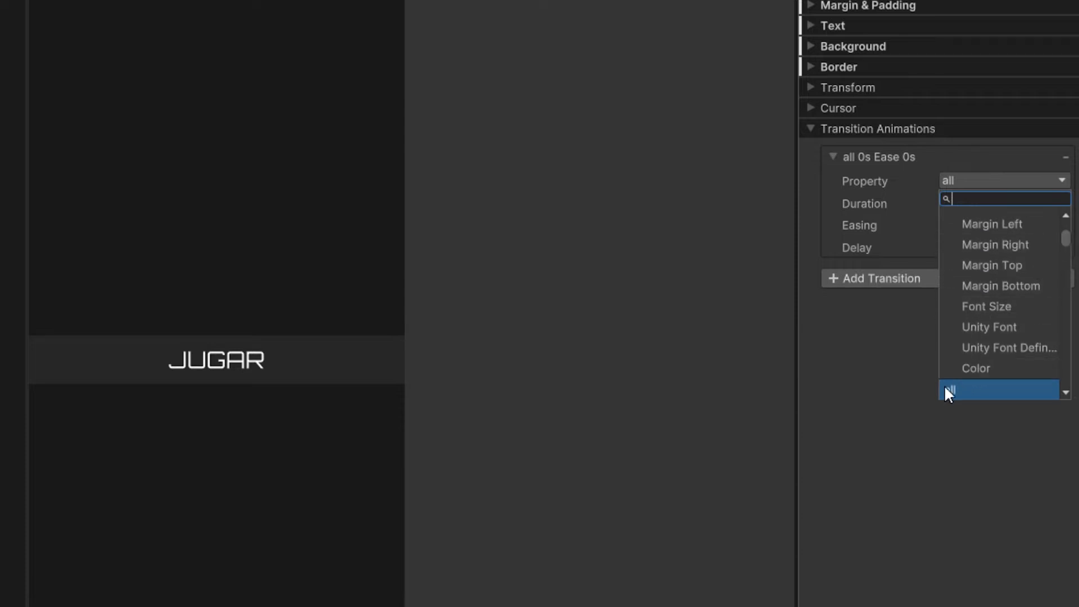
scroll(971, 379, down, 1)
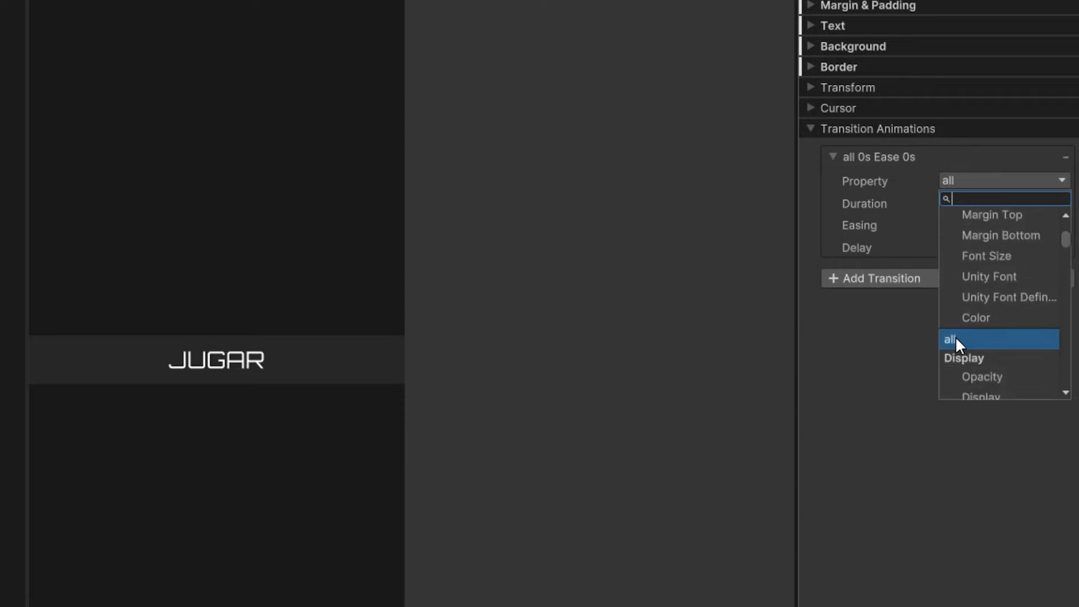
click(956, 338)
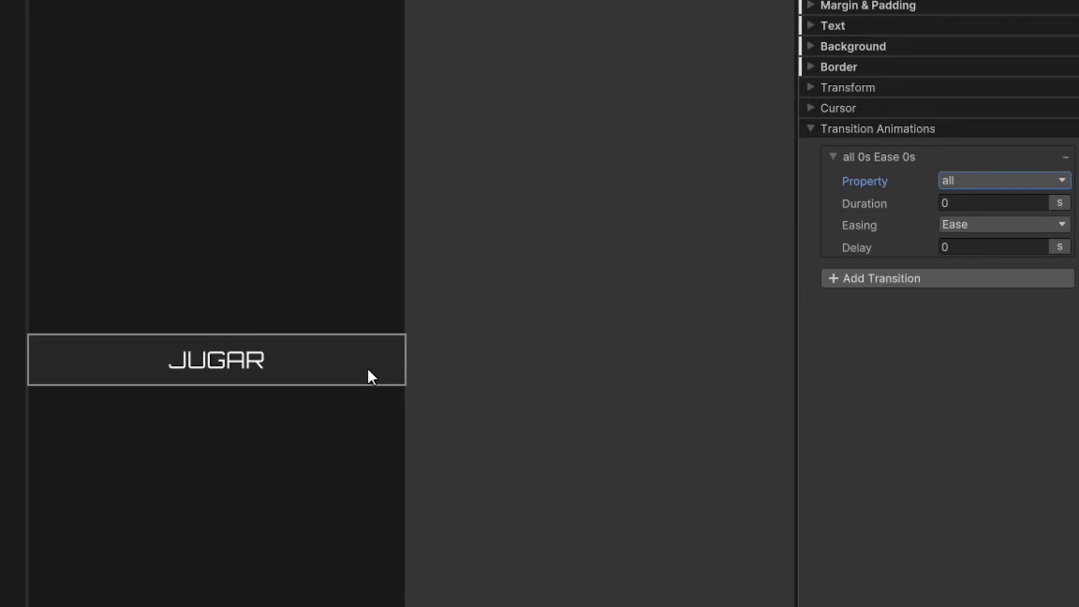
Step: Set the .boton-menu transition to a 0.5 s duration with Ease Out easing, and preview the animated hover effect
click(966, 203)
text(0.5)
click(974, 225)
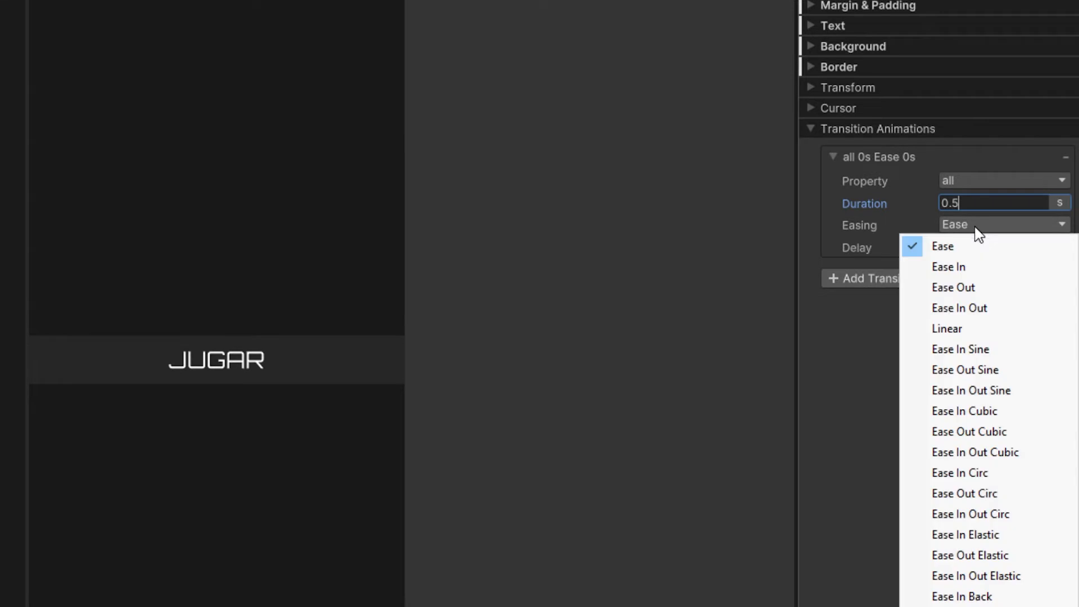
click(955, 286)
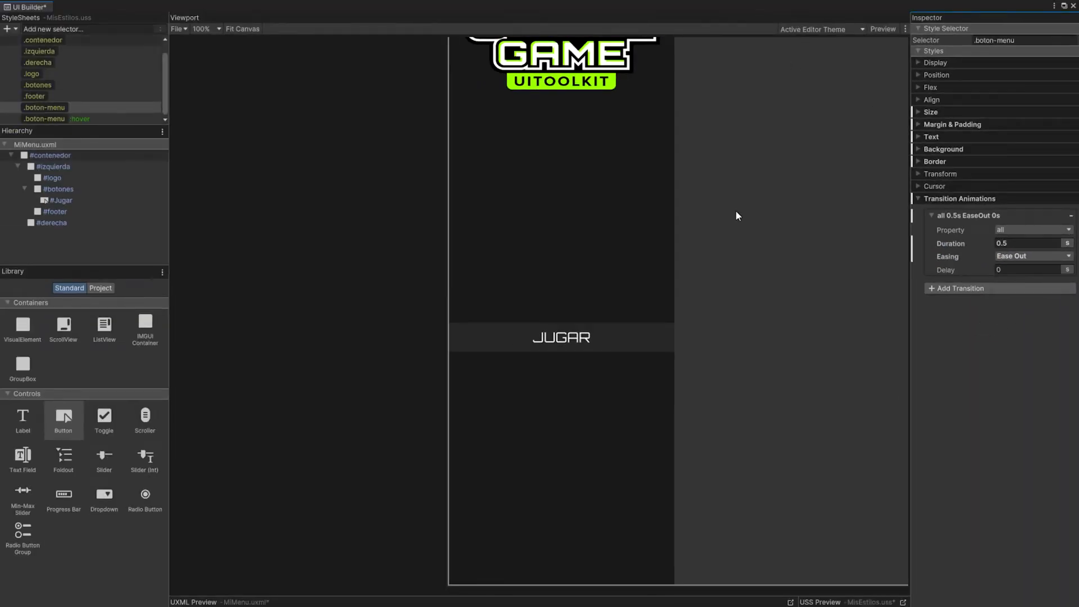
click(880, 30)
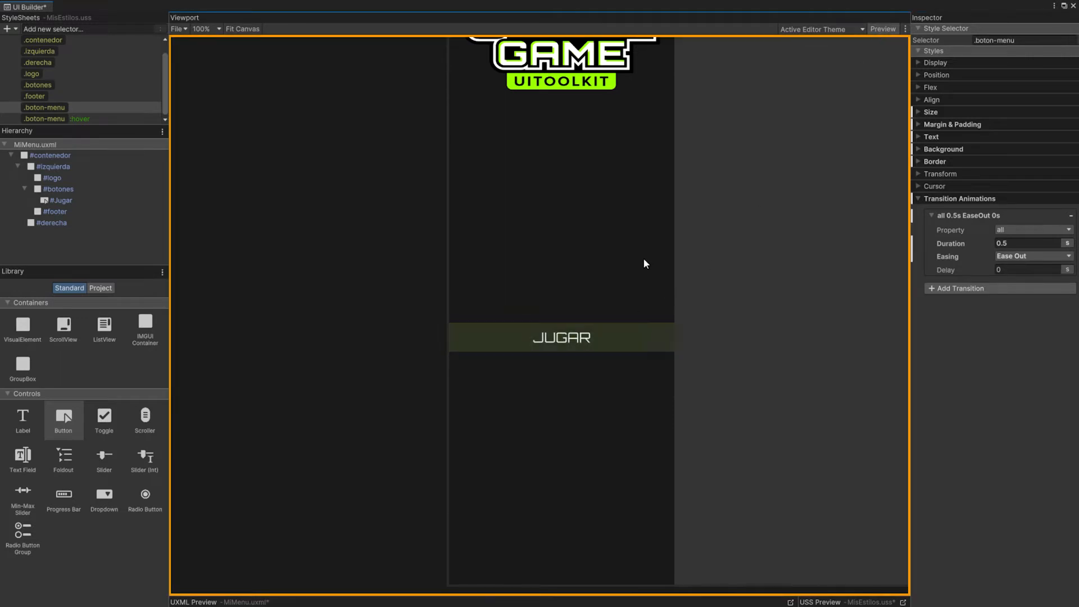
click(880, 29)
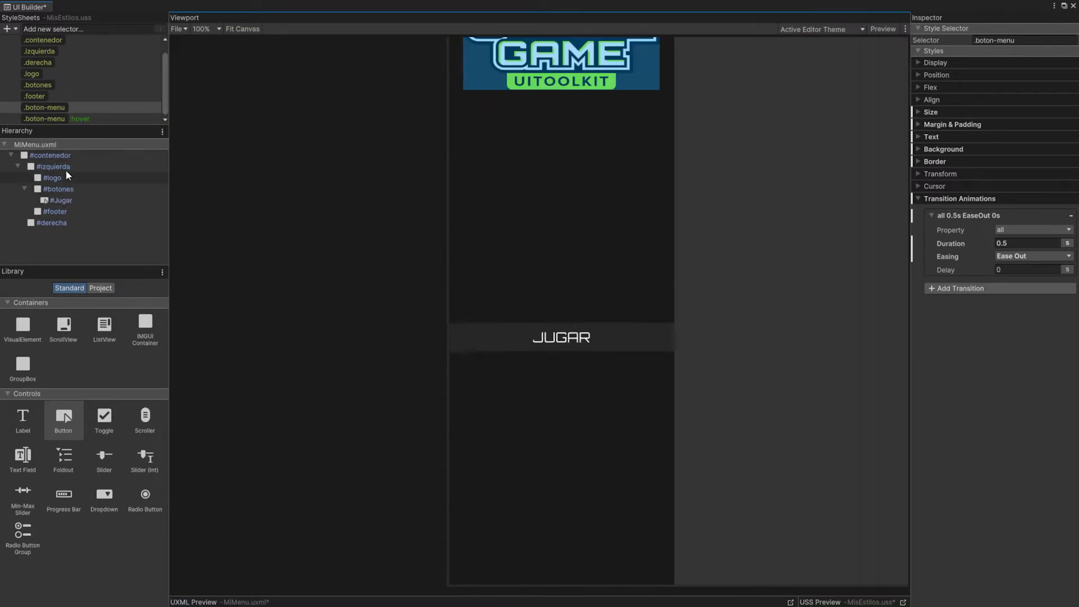
Step: Duplicate the #Jugar button twice and name the copies Opciones and Ranking
click(59, 201)
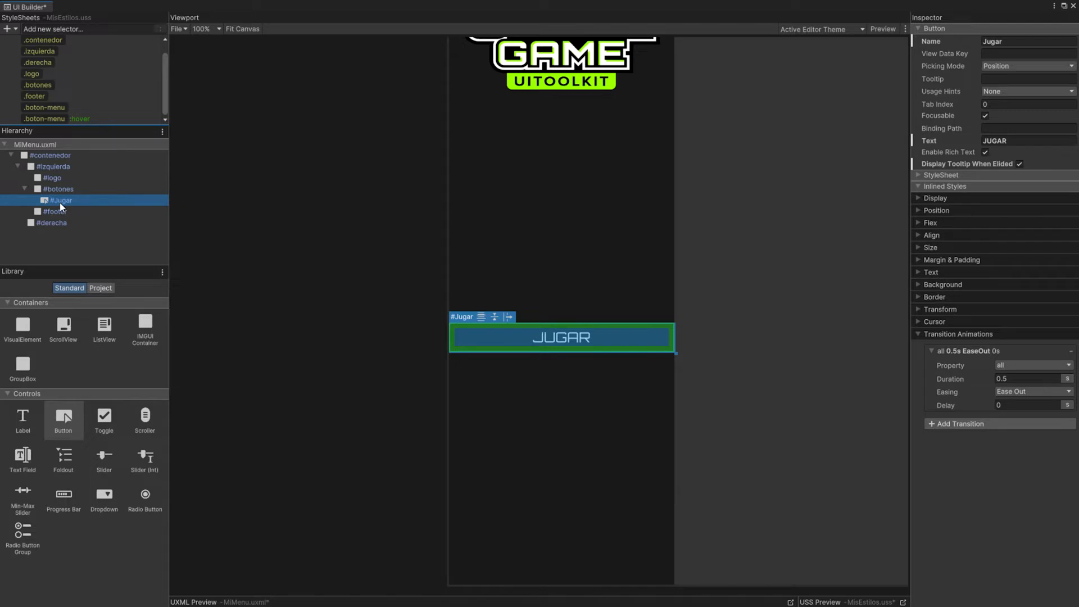
key(ctrl+d)
key(ctrl+d)
double_click(65, 211)
text(Opciones)
double_click(65, 224)
text(Rankin)
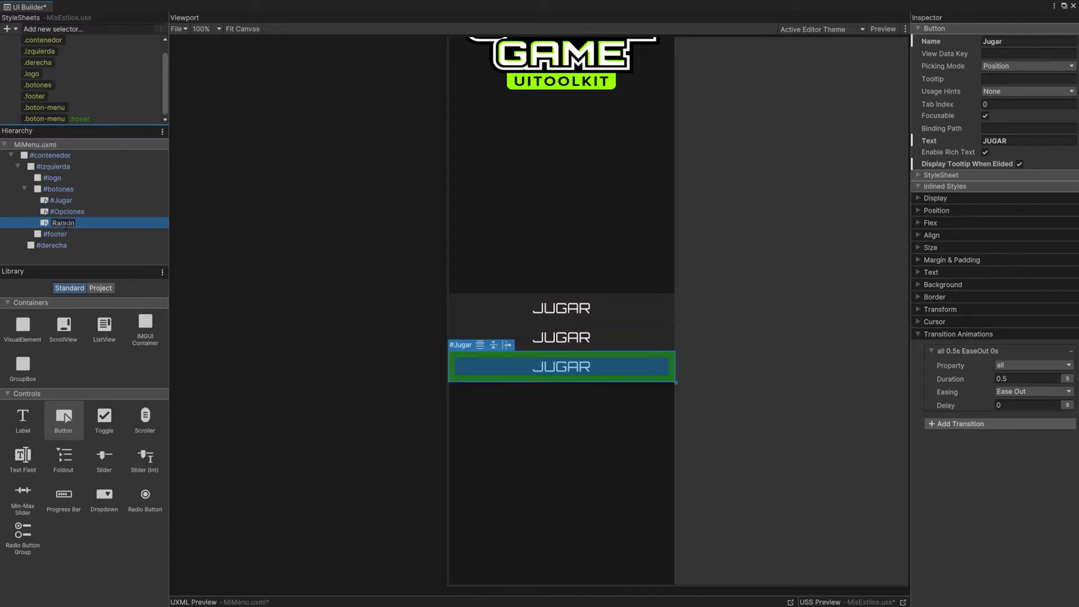
text(g)
key(Return)
Step: Add two more duplicates of the menu button and name them Hangar and Salir
key(ctrl+d)
double_click(66, 234)
text(Hangar)
key(Return)
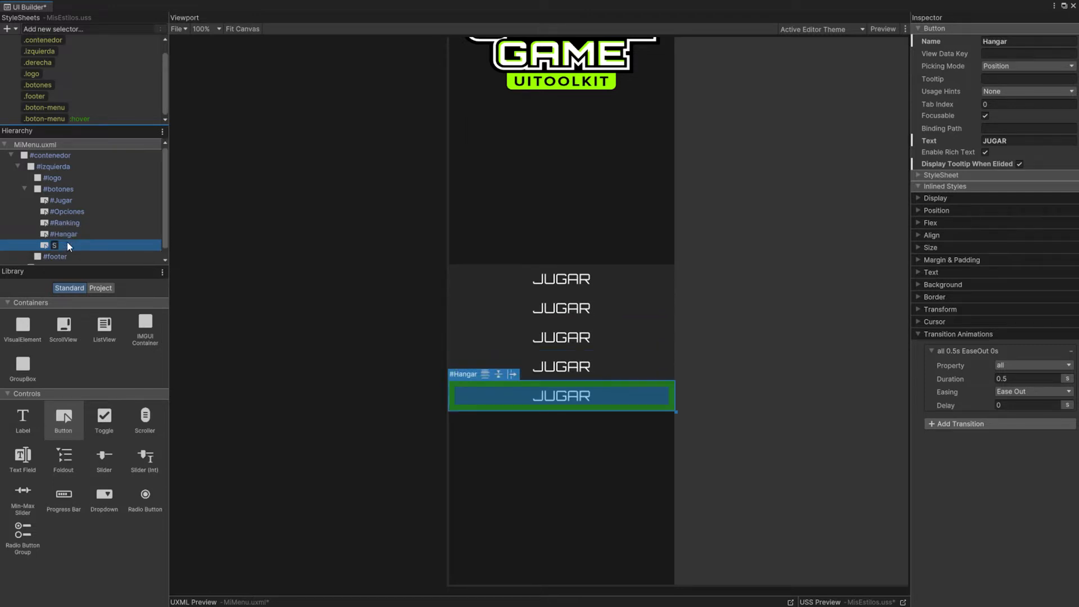
Step: Change the text of the #Opciones button to OPCIONES and of the #Ranking button to RANKING
click(561, 308)
click(1029, 141)
text(OPCIONES)
click(561, 338)
click(1029, 140)
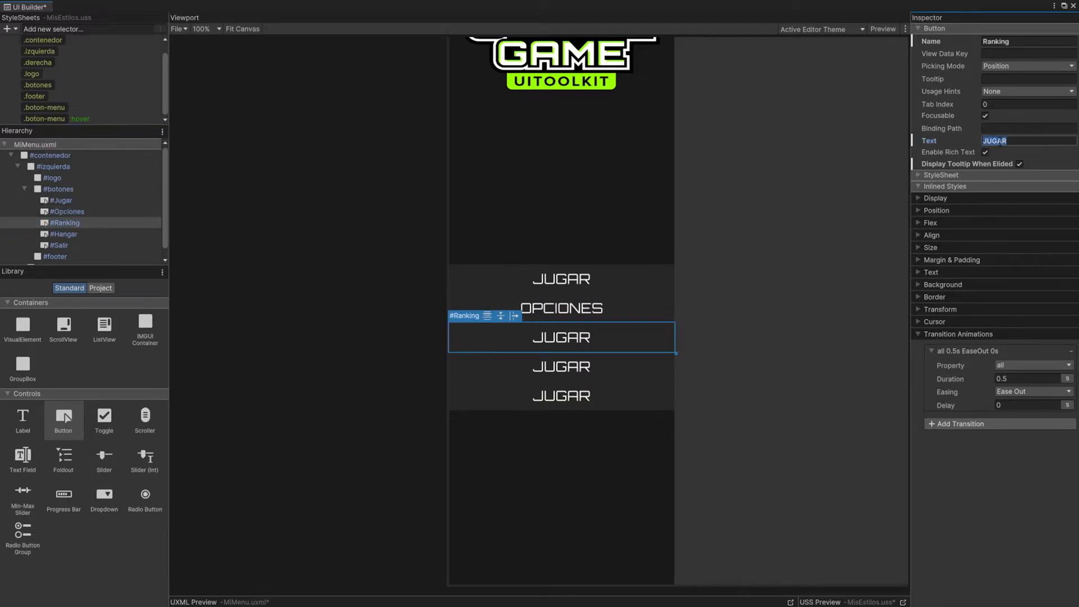
text(RANKING)
Step: Change the text of the #Hangar button to HANGAR and of the #Salir button to SALIR
click(83, 235)
click(1008, 141)
text(HANGAR)
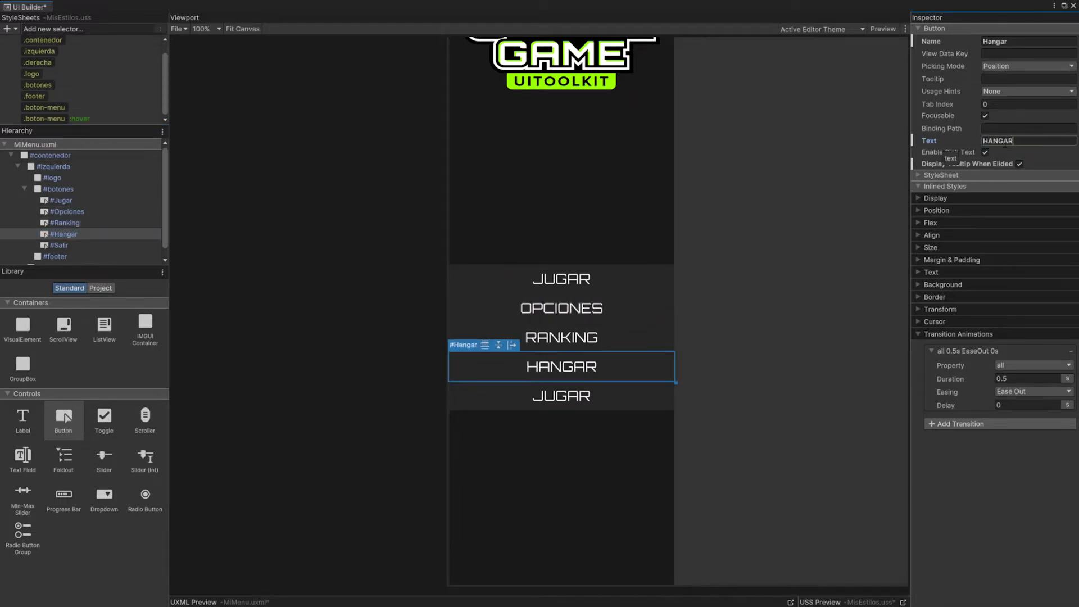
click(63, 246)
click(1008, 141)
text(SALIR)
click(135, 234)
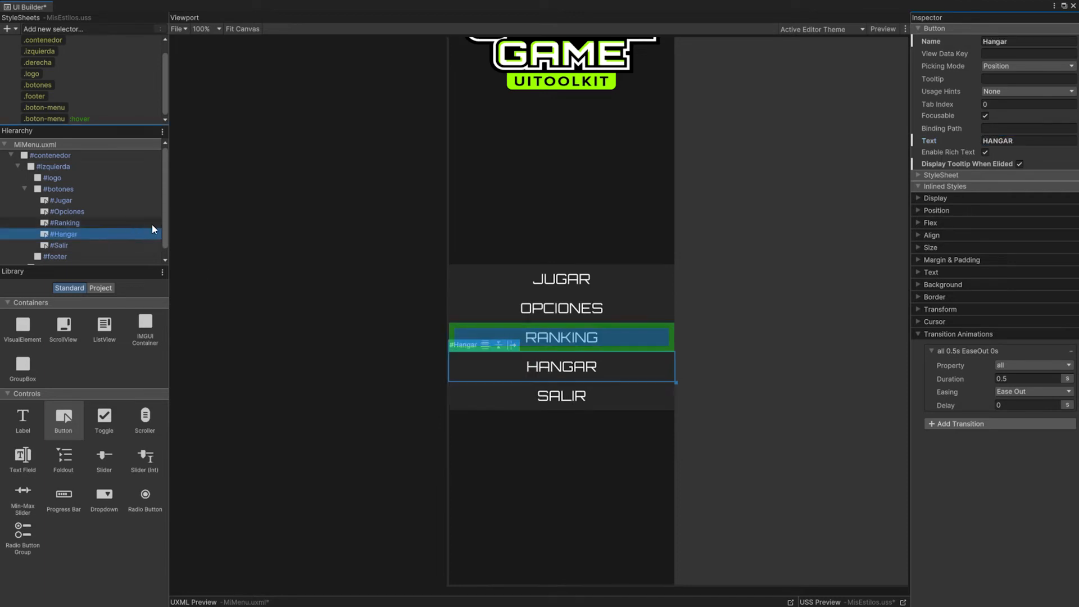
click(379, 272)
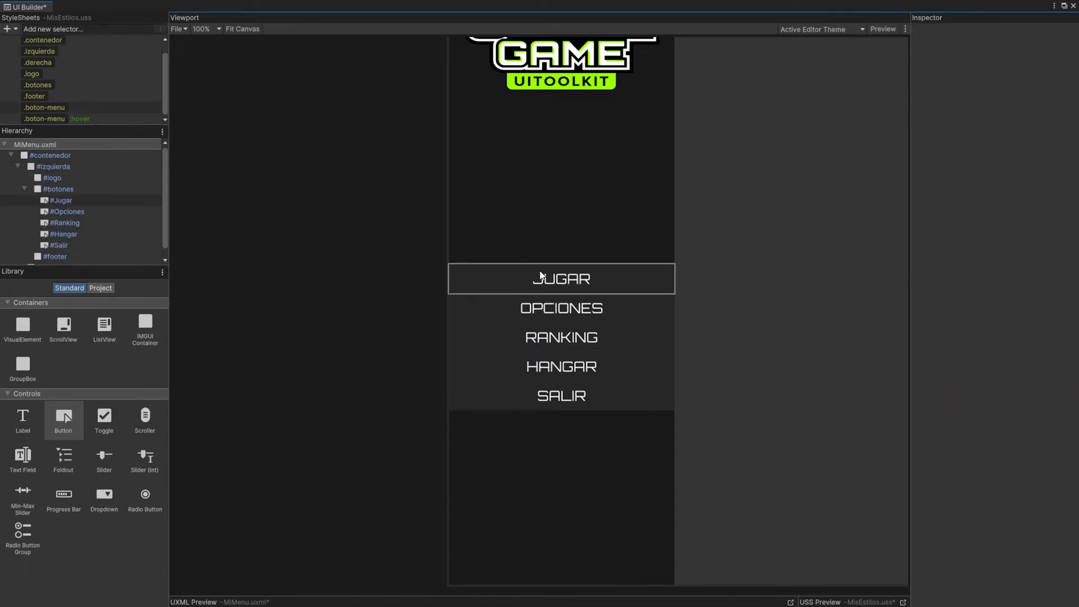
Step: Set the bottom margin of the .boton-menu class to 10 px to space out the menu buttons
click(50, 107)
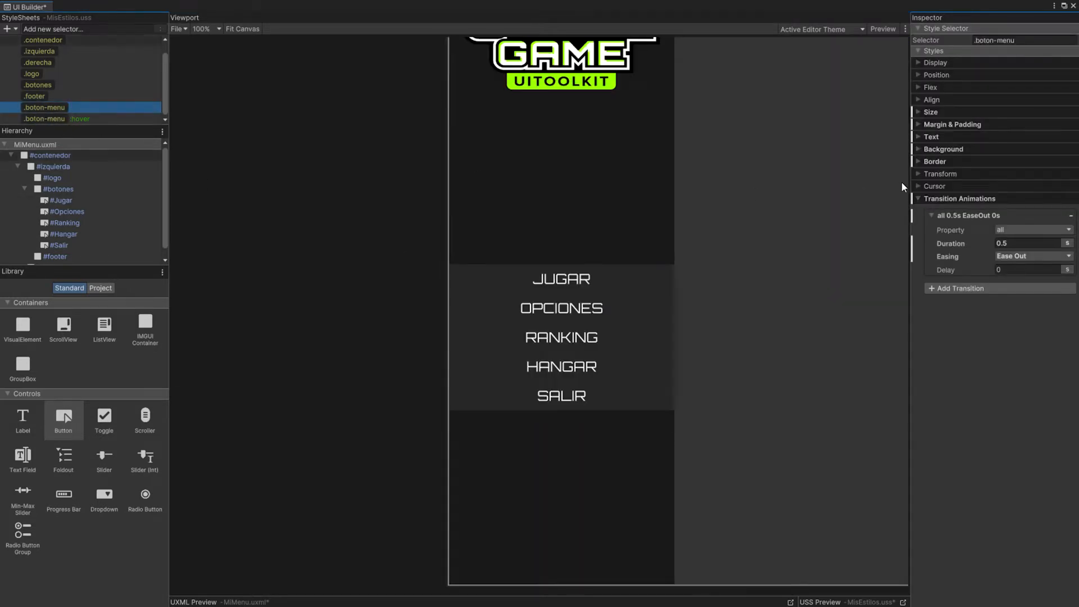
click(921, 123)
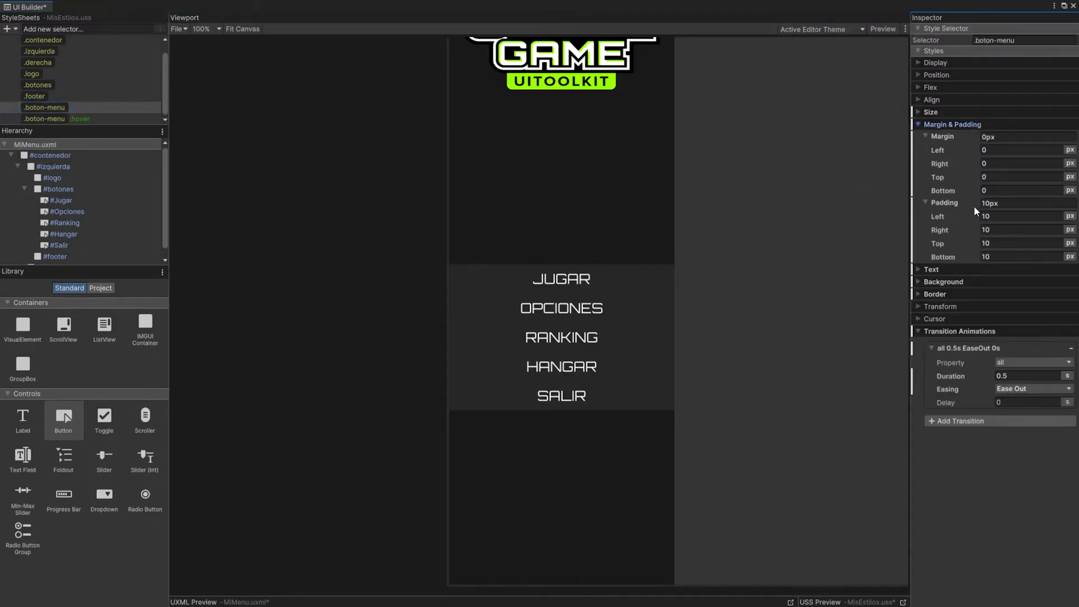
click(1011, 189)
text(10)
key(Return)
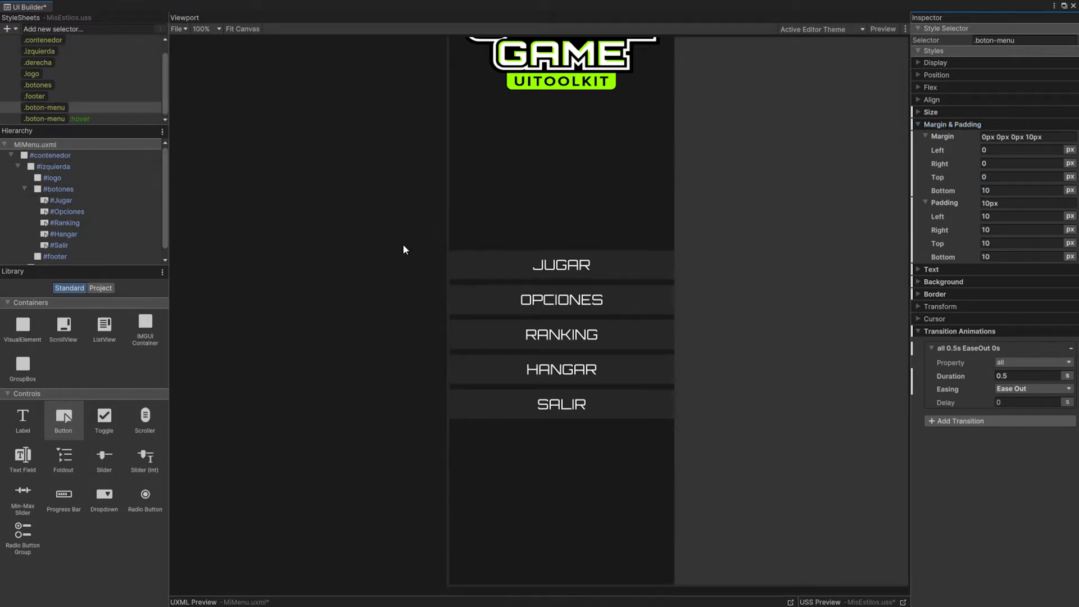
scroll(403, 244, down, 4)
scroll(443, 225, up, 3)
middle_drag(443, 225, 540, 236)
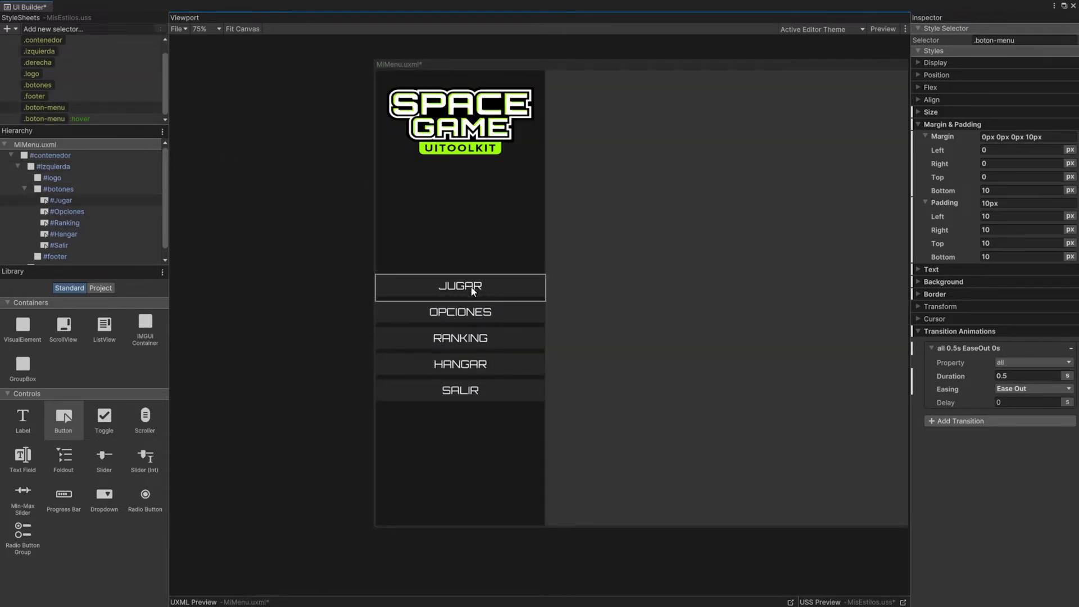
Step: Add a VisualElement named footer-logo and a Label named footer-texto inside the #footer element
click(25, 189)
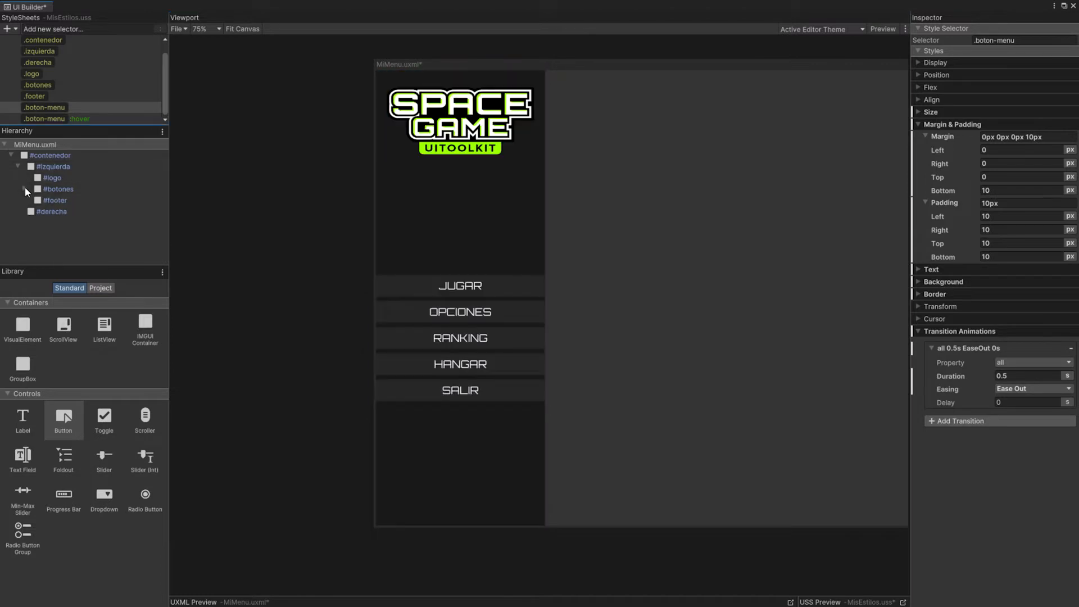
click(58, 201)
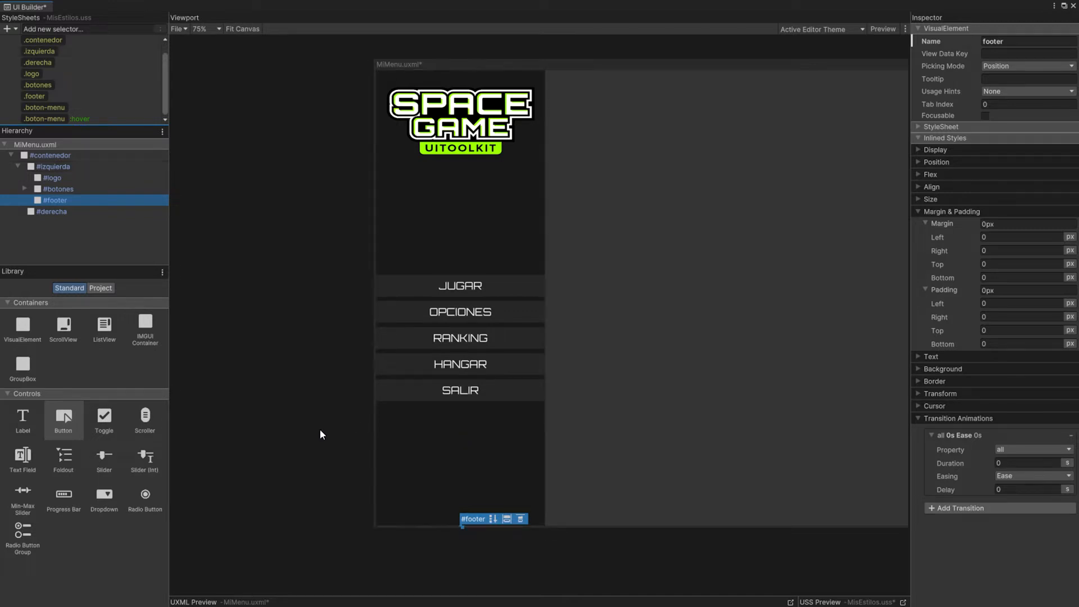
click(20, 332)
drag(19, 332, 55, 198)
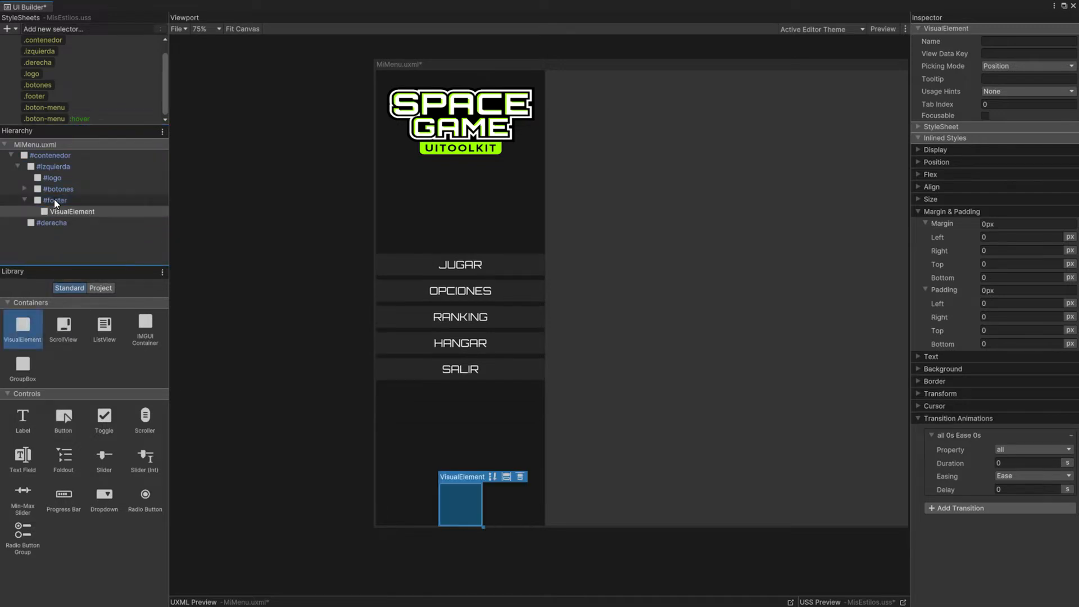
drag(22, 420, 58, 221)
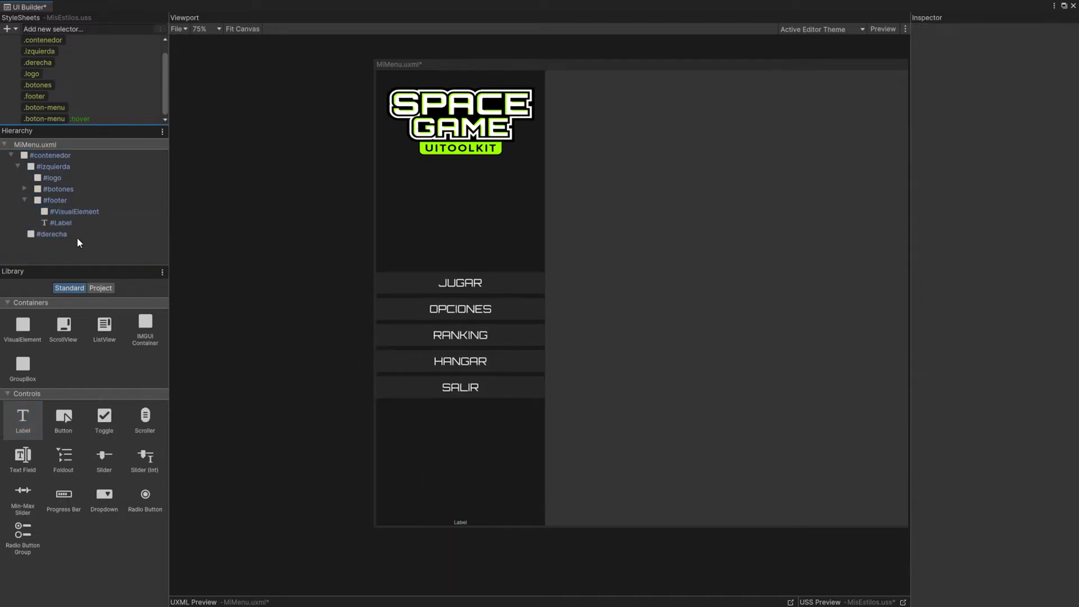
click(65, 211)
double_click(61, 223)
text(footer-texto)
key(Return)
Step: Create the .footer-logo and .footer-texto style selectors and apply each to its matching footer element
click(55, 29)
text(.footer-logo)
key(Return)
text(.footer-texto)
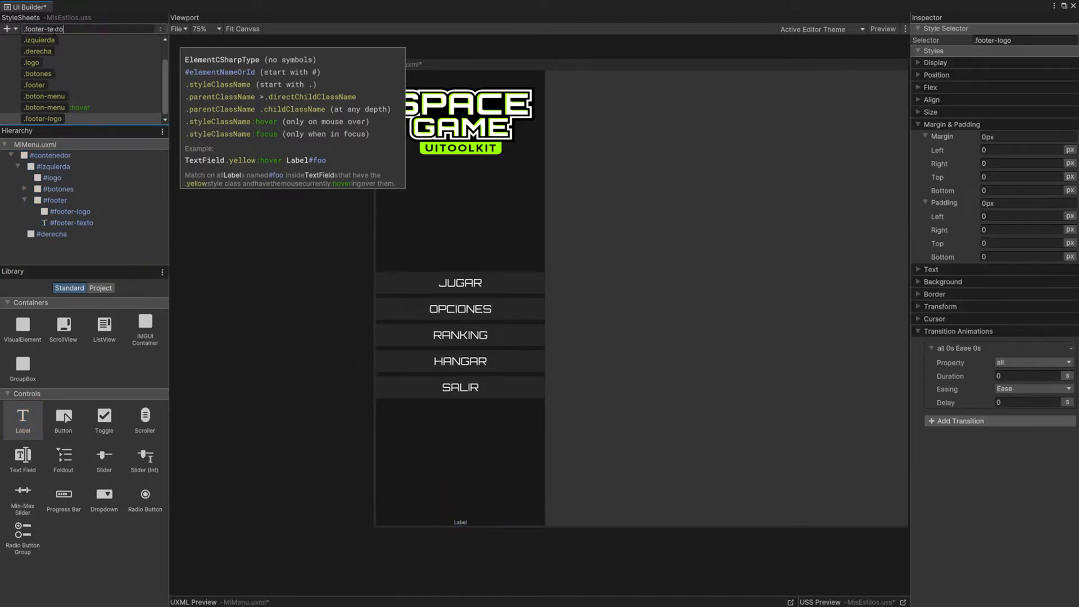
key(Return)
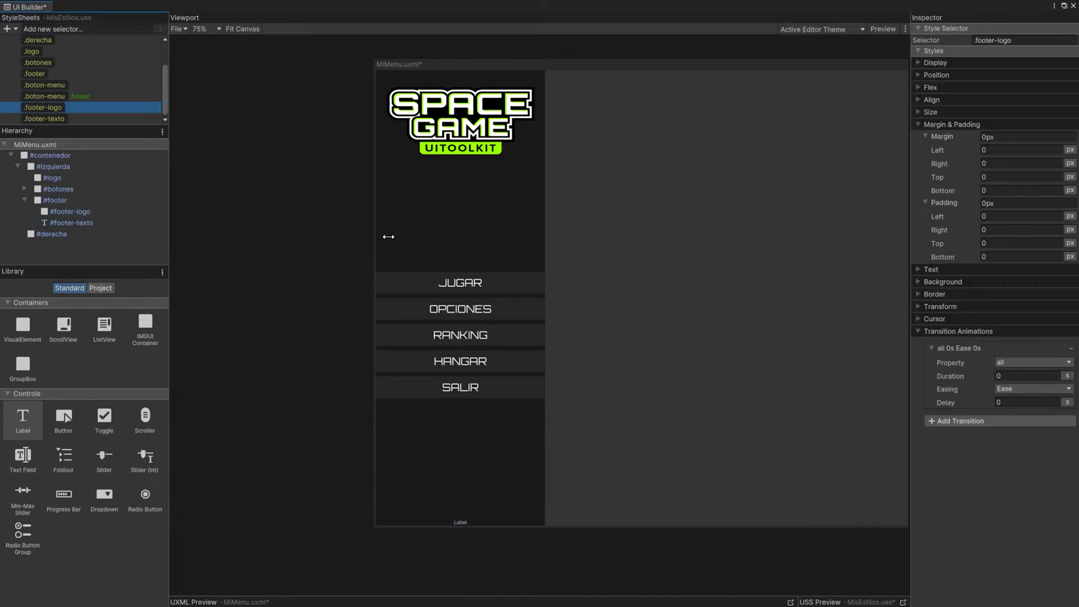
Step: Set the background image of the .footer-logo class to the Ludibyte Games logo, using the Sprite image type
click(919, 283)
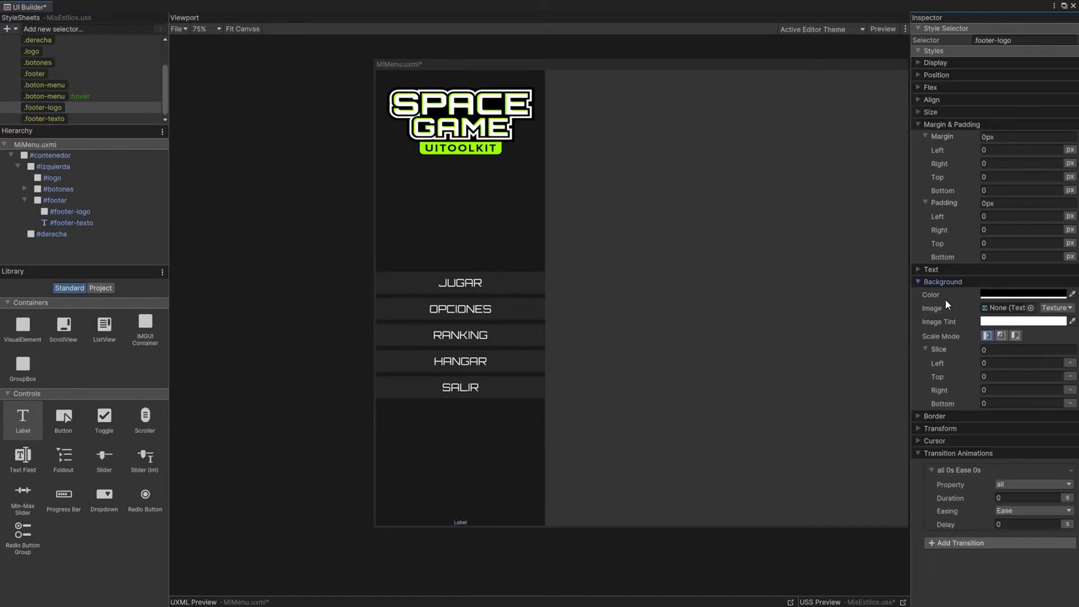
click(1056, 307)
click(1016, 343)
click(1035, 308)
double_click(992, 277)
Step: Set the size of the .footer-logo class to 150 px wide and 55 px high
click(945, 111)
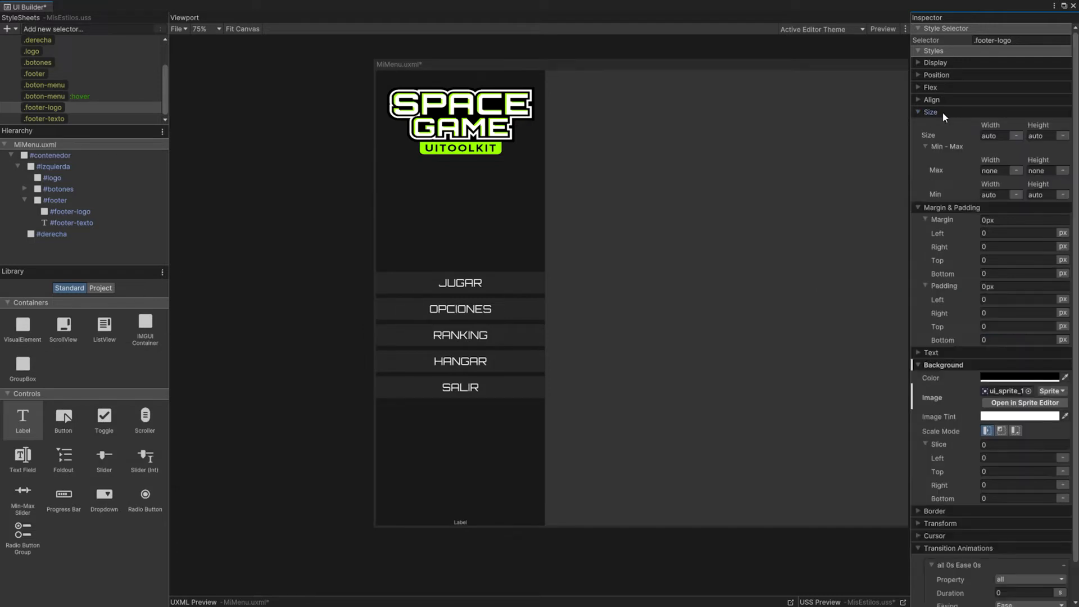
click(998, 136)
text(150)
key(Return)
drag(1040, 126, 1019, 141)
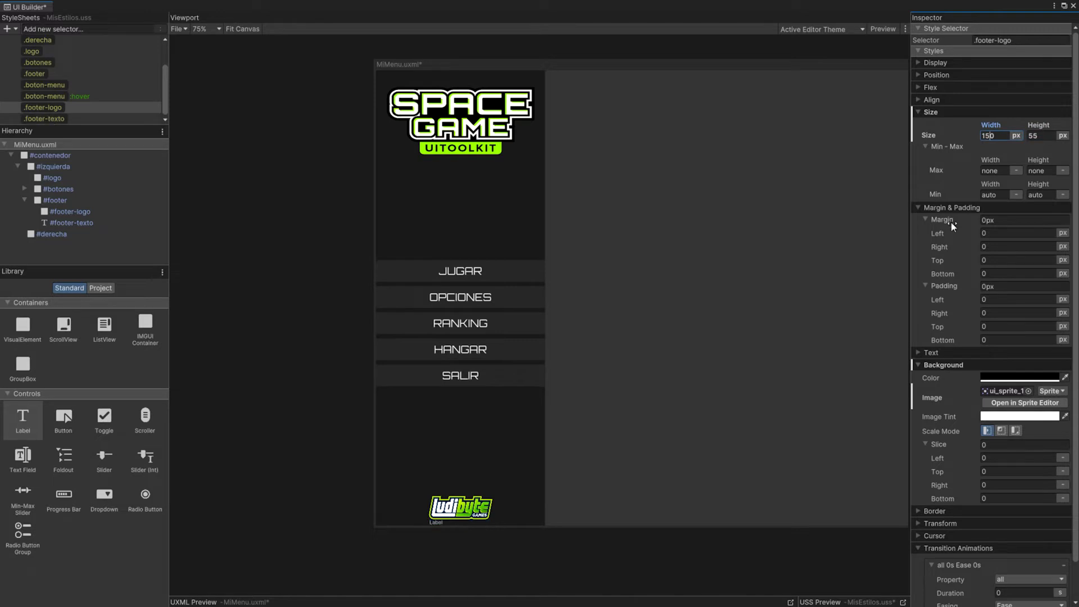
Step: Set the bottom margin of the .footer-logo class to 20 px
click(993, 272)
text(10)
key(Return)
drag(992, 273, 950, 277)
text(20)
key(Return)
Step: Set the bottom margin of the .footer-texto class to 30 px
click(45, 119)
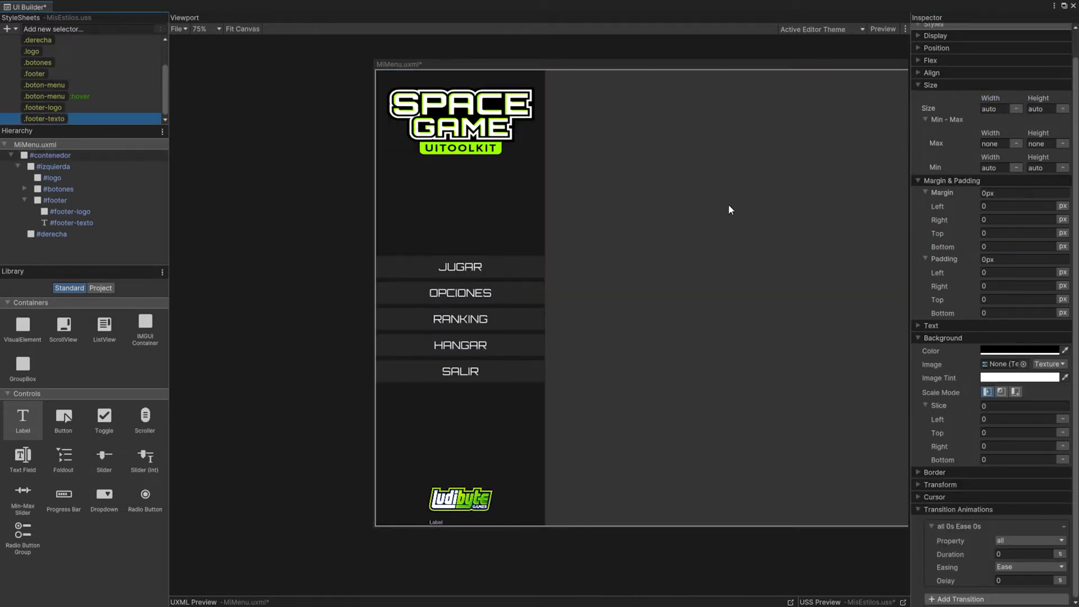
click(996, 246)
text(30)
key(shift+Tab)
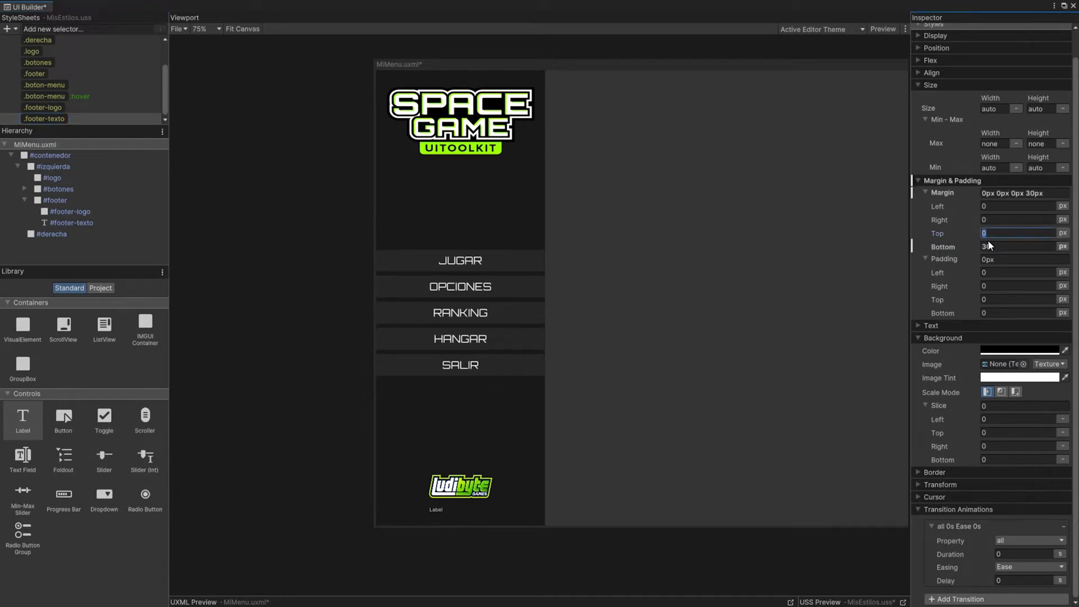
Step: Make the .footer-texto text white and centred, and set the footer label's text to "Ejemplo de UIToolkit | Ludibyte Games 2022"
click(920, 326)
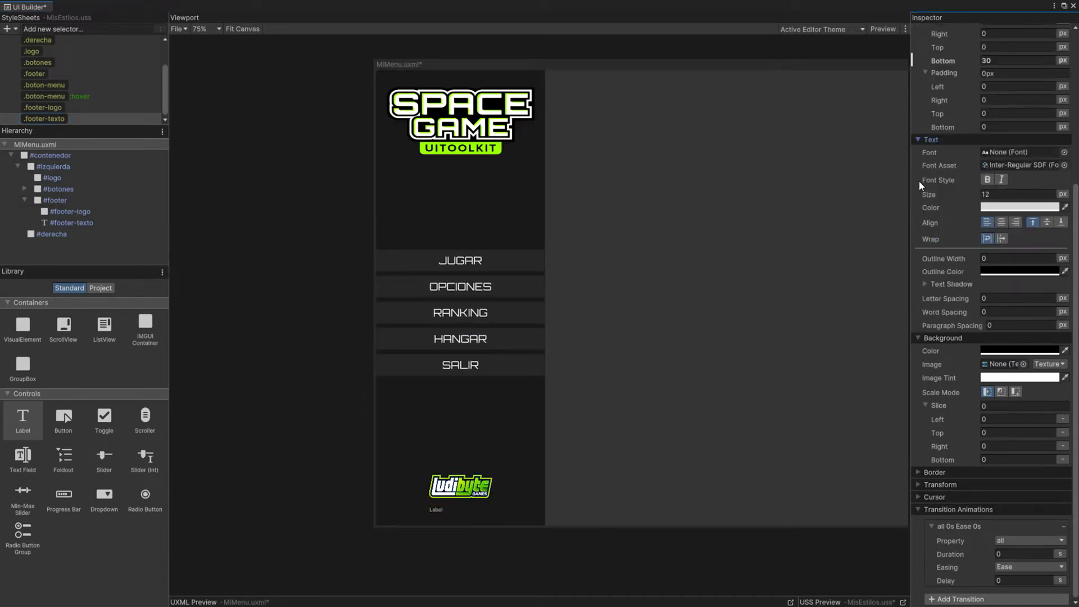
click(1020, 208)
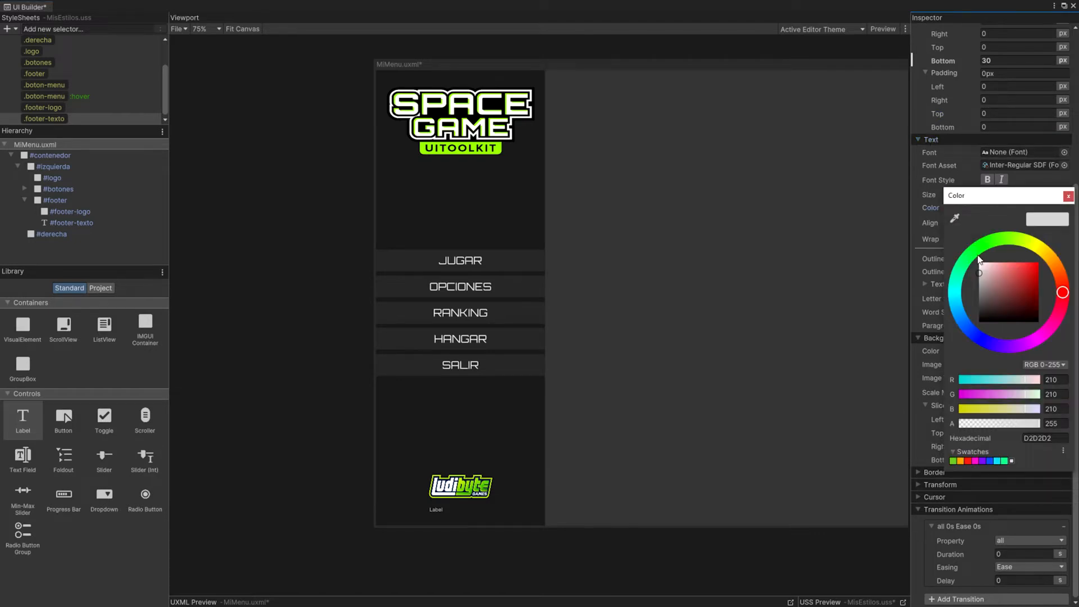
click(916, 241)
click(1002, 224)
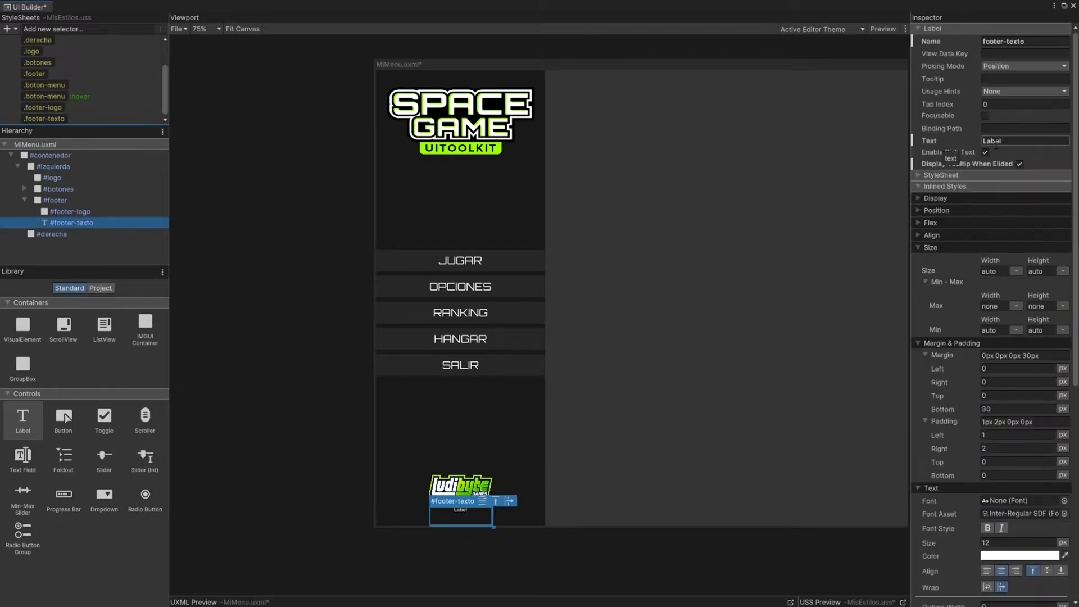
text(Ejemplo de UIToolkit | Ludibyte Games 2022)
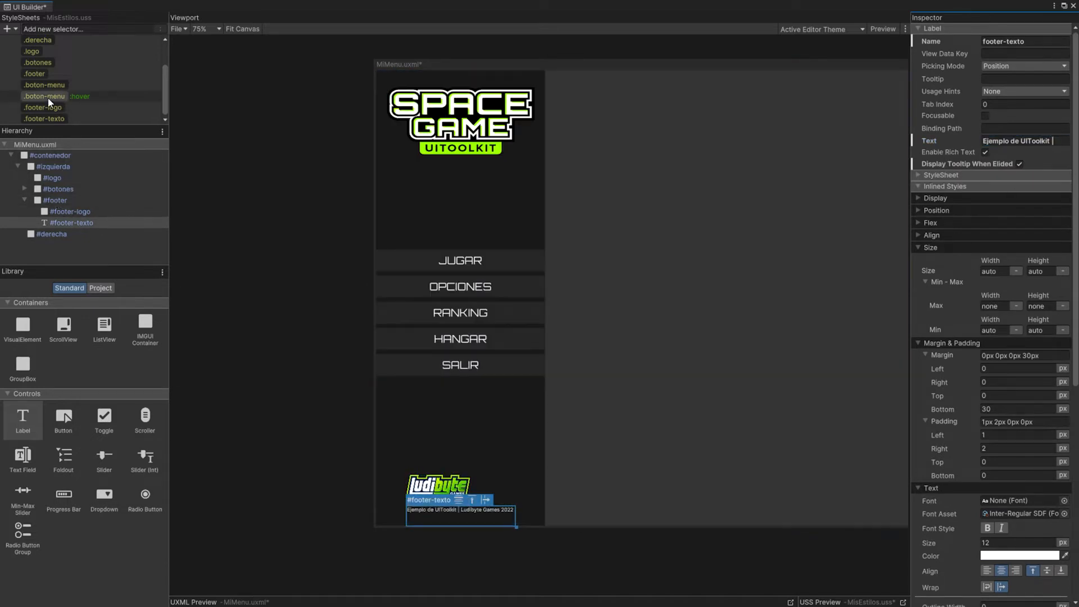
Step: Set the .footer class to 100% width and align its items to the centre
click(36, 73)
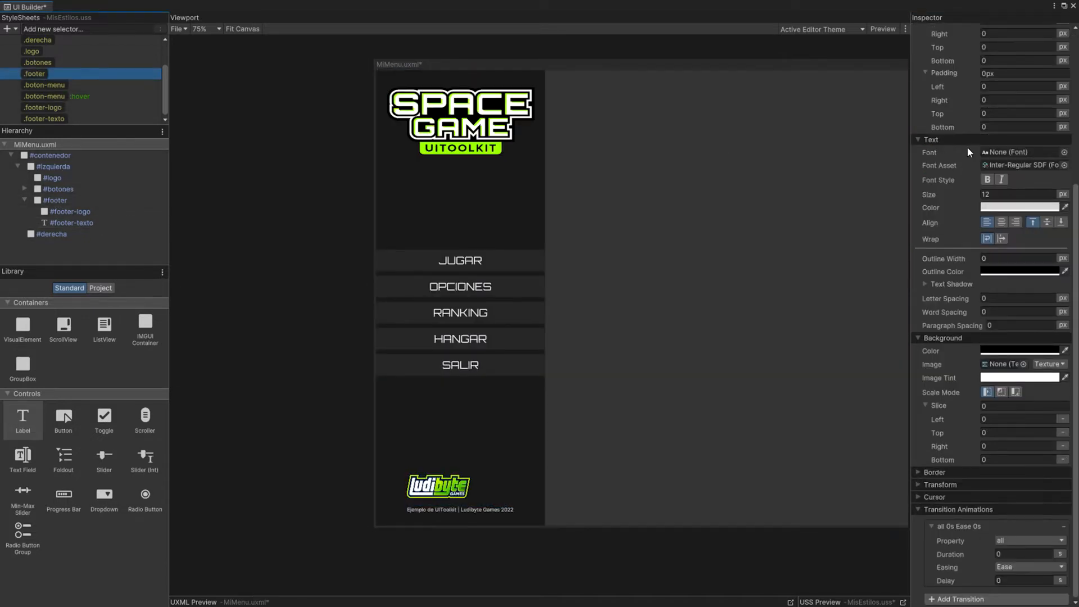
scroll(950, 180, up, 10)
click(992, 136)
text(100)
click(1016, 135)
click(1024, 156)
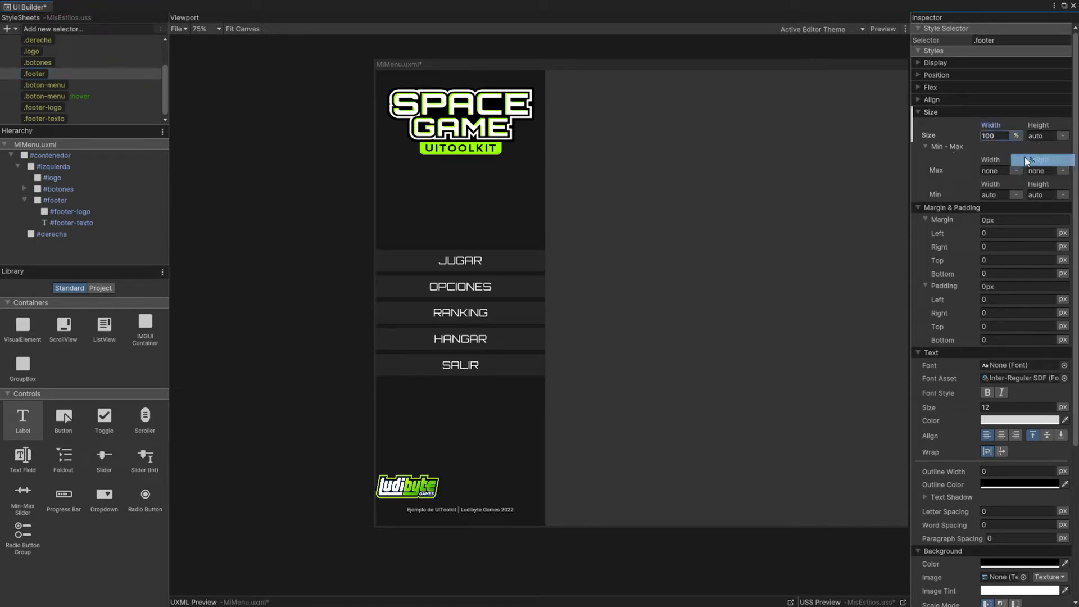
click(918, 99)
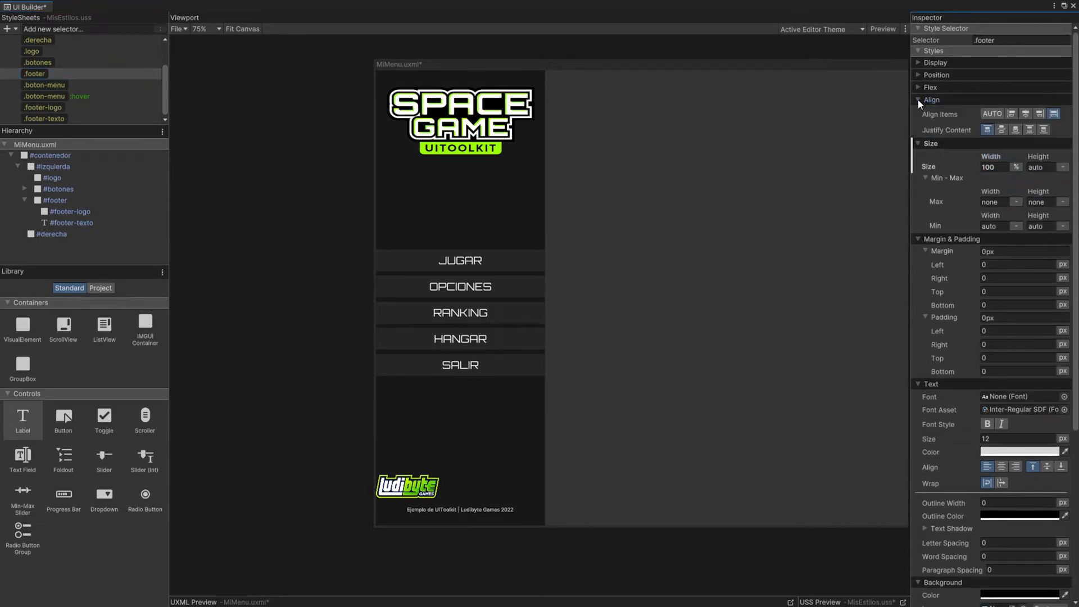
click(1025, 114)
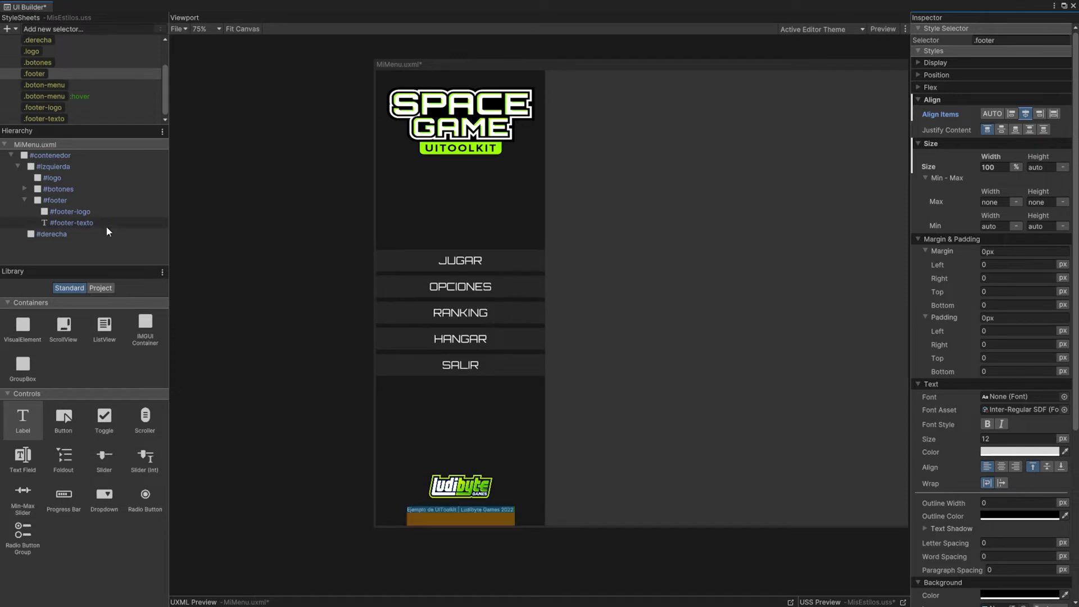
Step: Set the height of the .derecha class to 100%
click(25, 199)
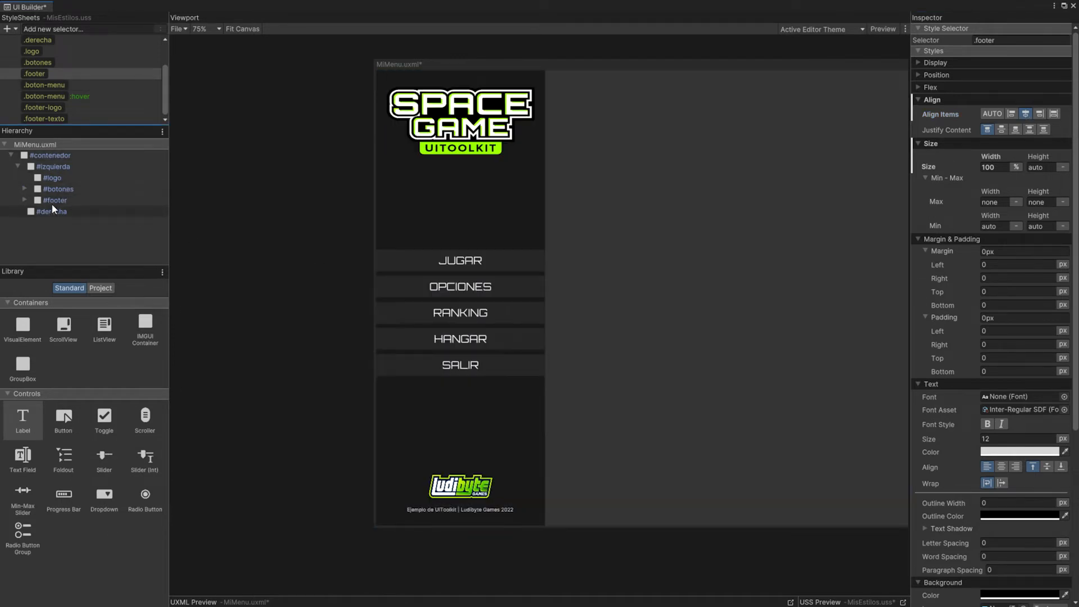
click(18, 167)
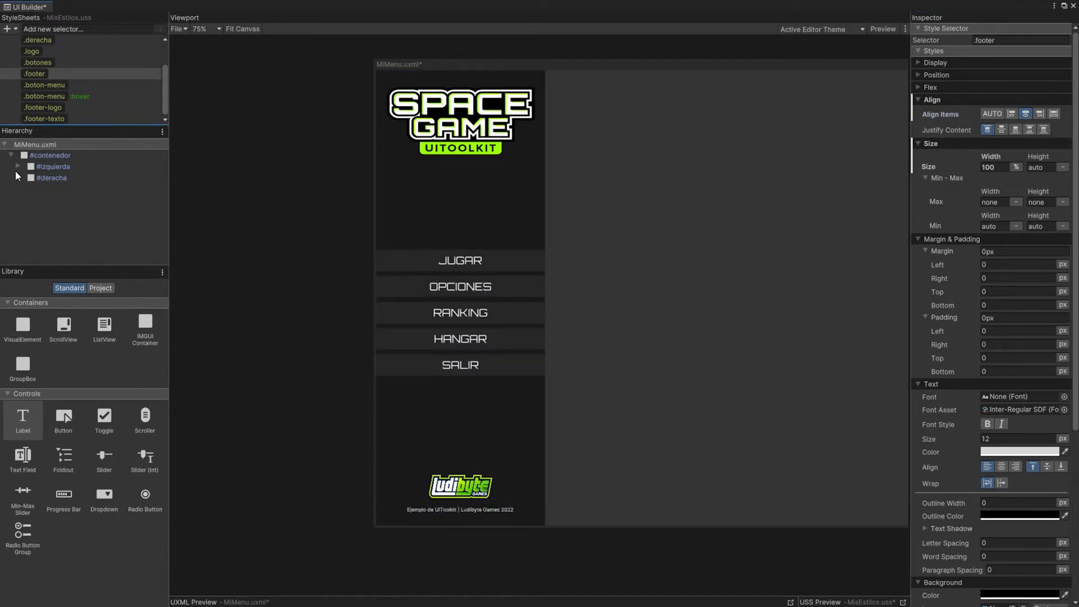
click(54, 178)
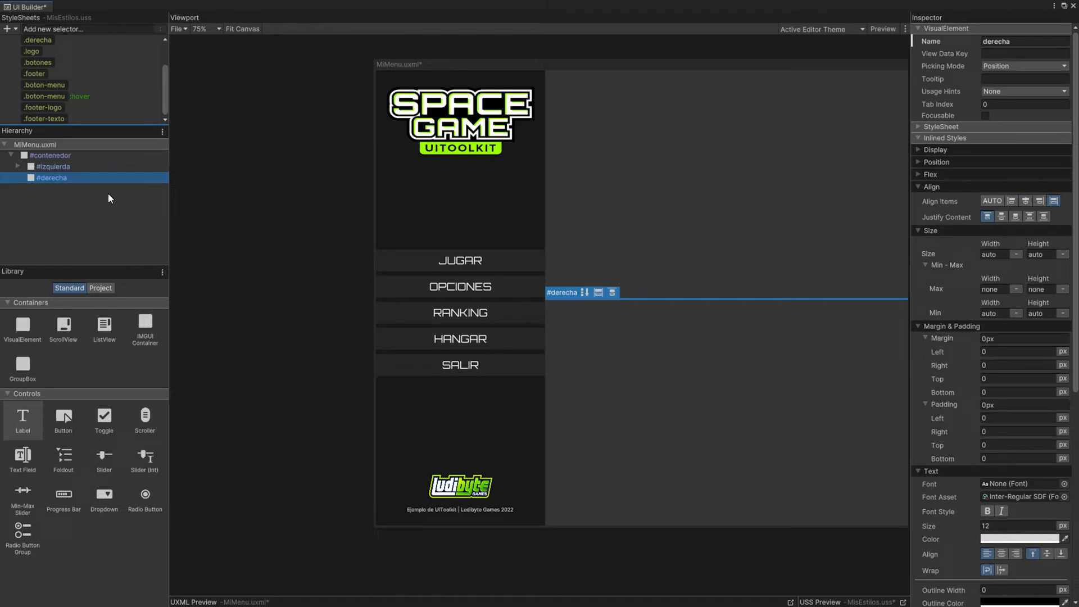
scroll(49, 82, up, 2)
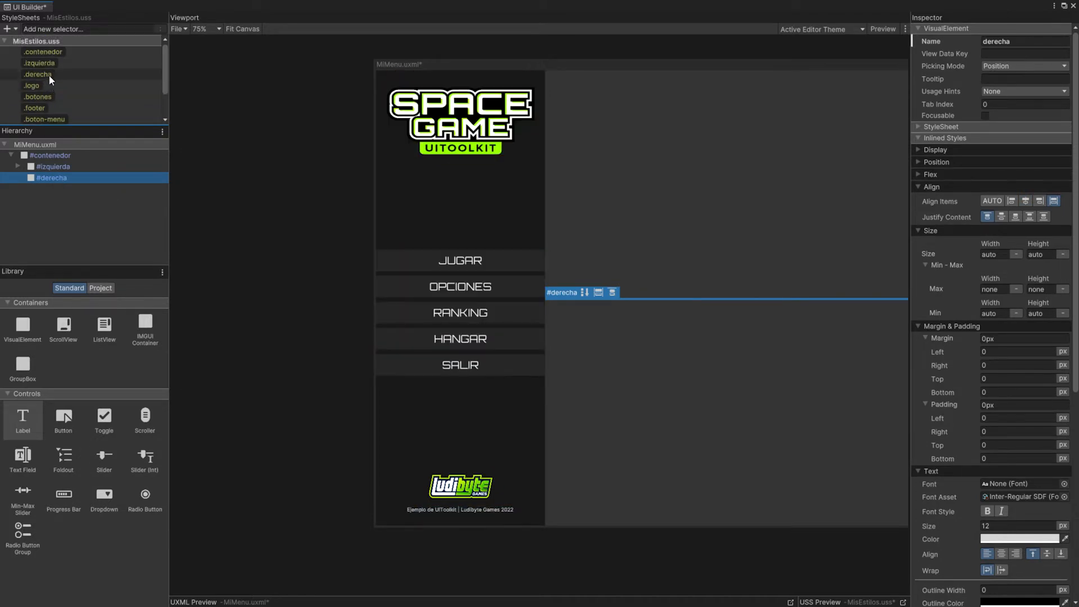
click(43, 74)
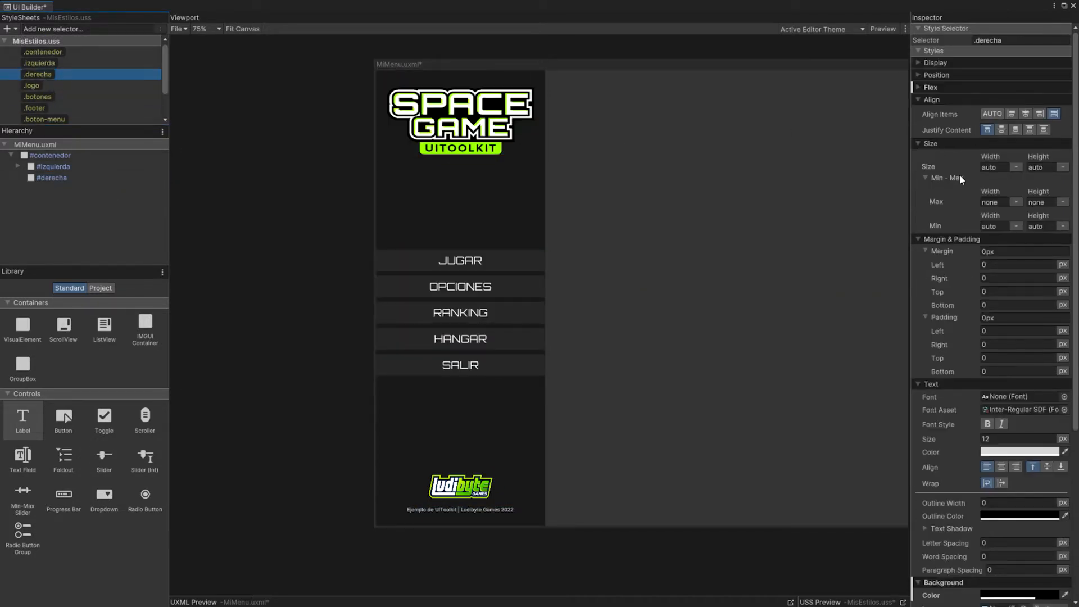
click(918, 87)
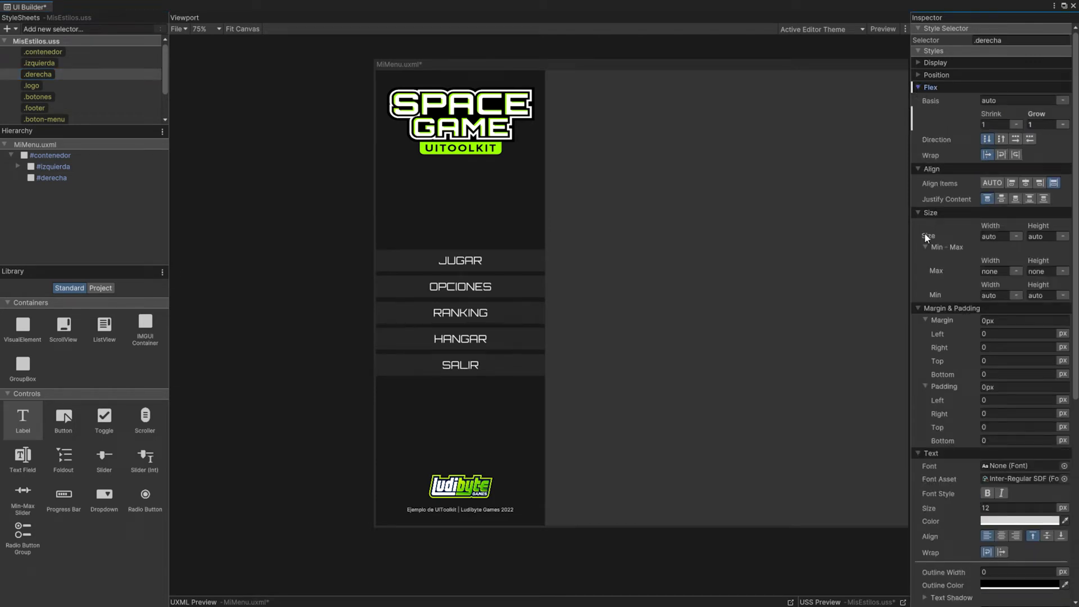
click(1037, 236)
text(100)
click(1063, 236)
click(1034, 261)
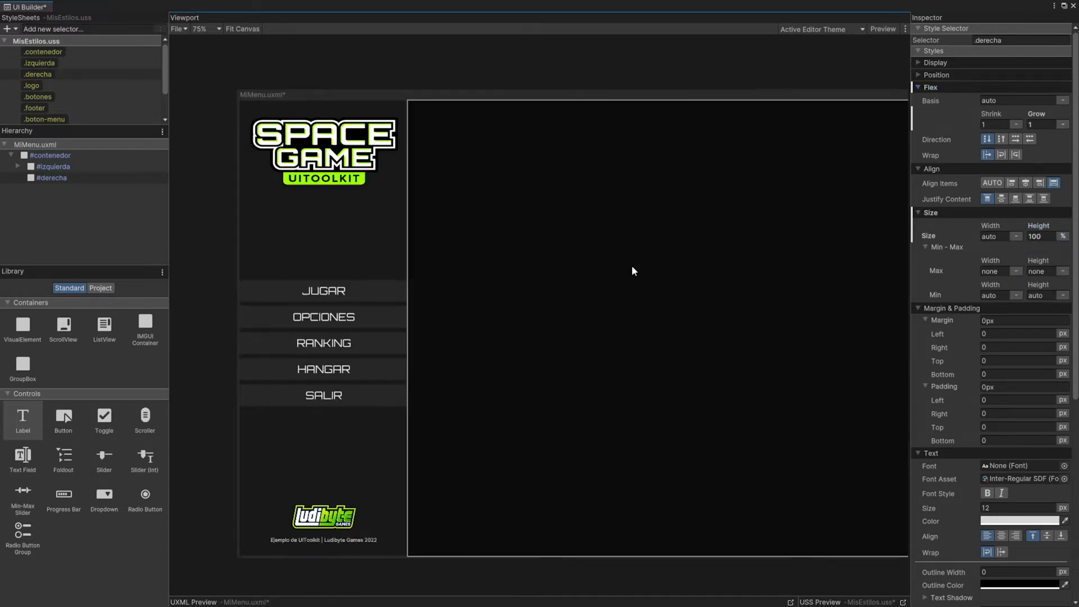
Step: Add a visual element inside #derecha and name it hangar
scroll(632, 265, down, 2)
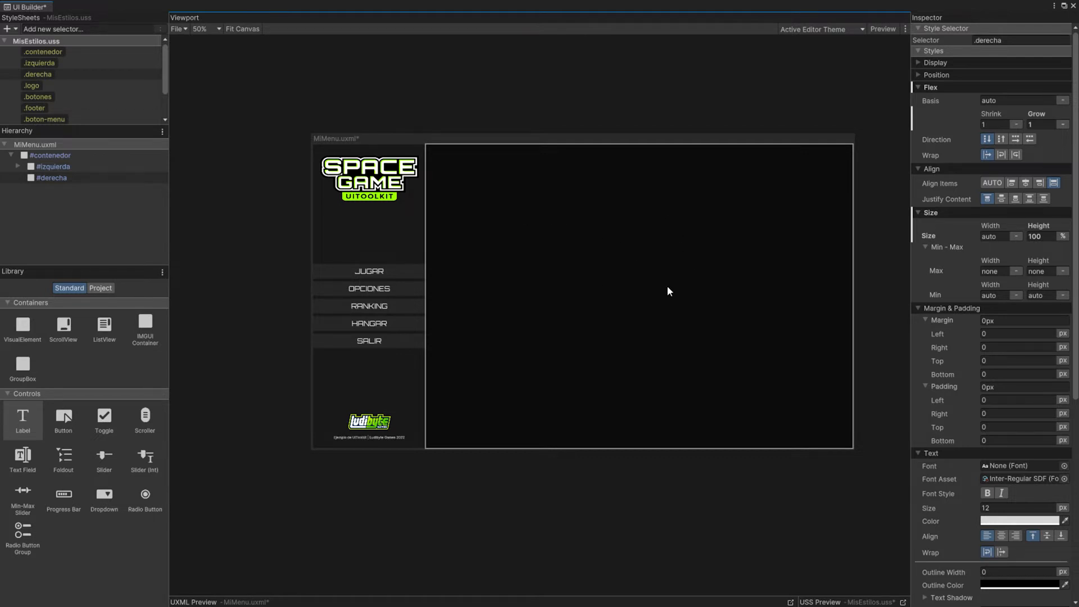
drag(23, 324, 57, 182)
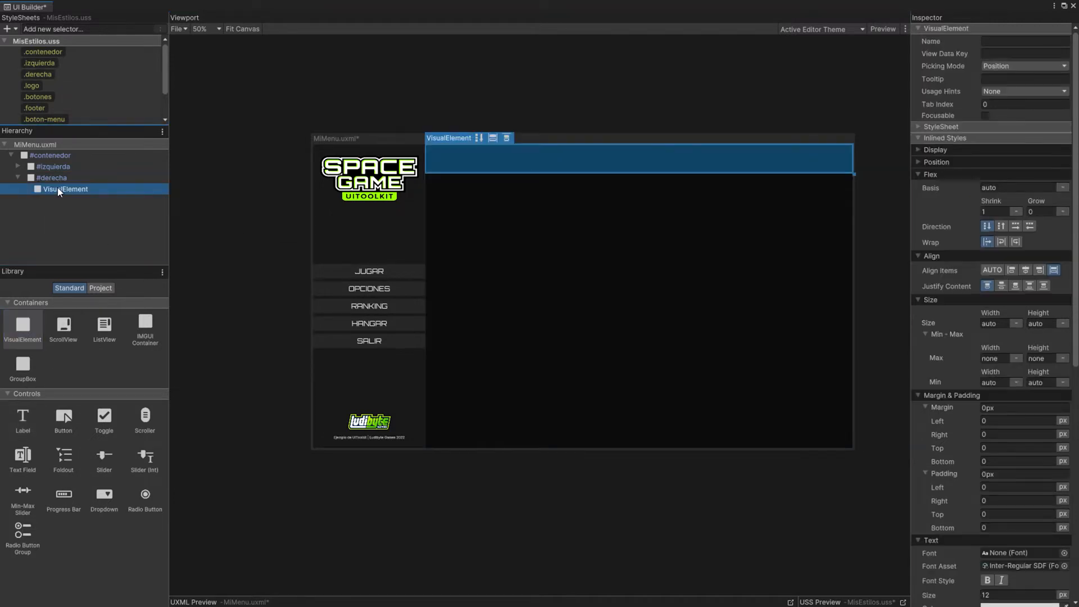
double_click(58, 187)
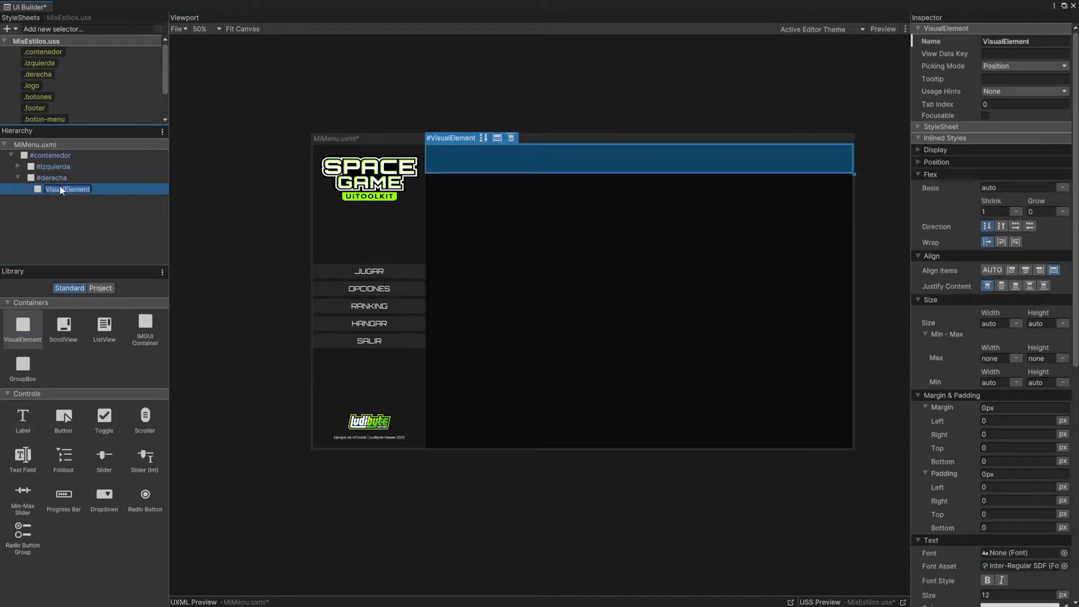
text(hangar)
key(Return)
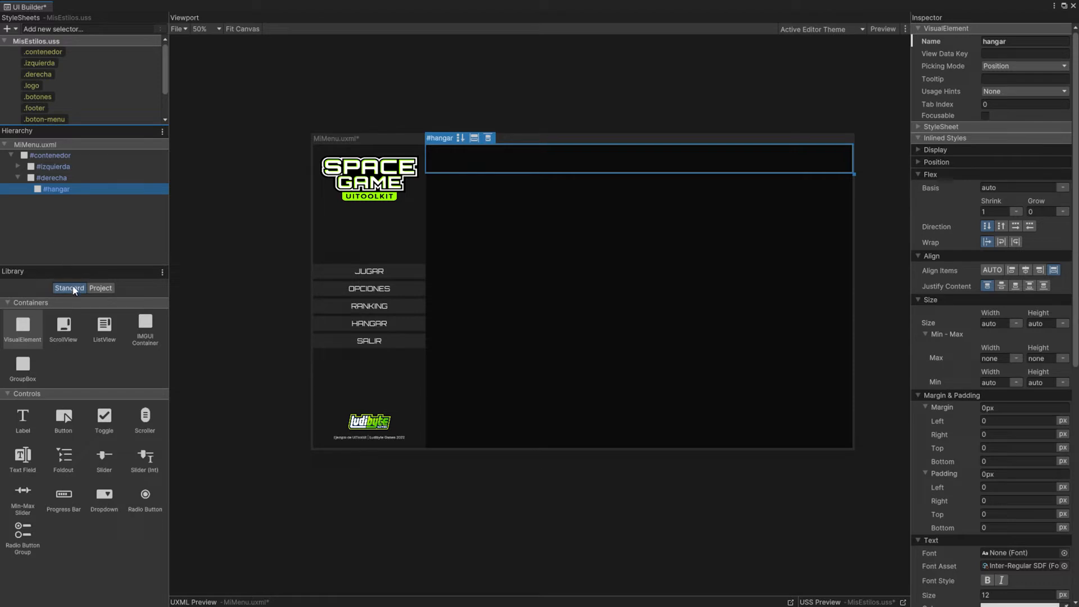
Step: Add a label inside #hangar and name it hangar-titulo
drag(23, 419, 57, 190)
double_click(60, 200)
text(hangar-titulo)
key(Return)
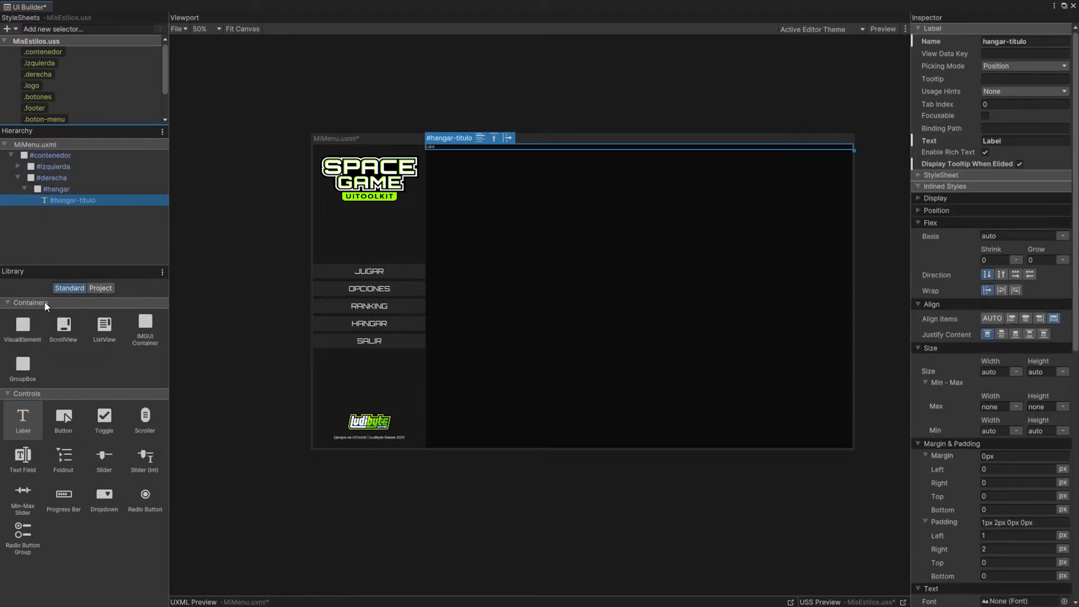
Step: Add a visual element below #hangar-titulo inside #hangar and name it hangar-naves
drag(31, 325, 60, 206)
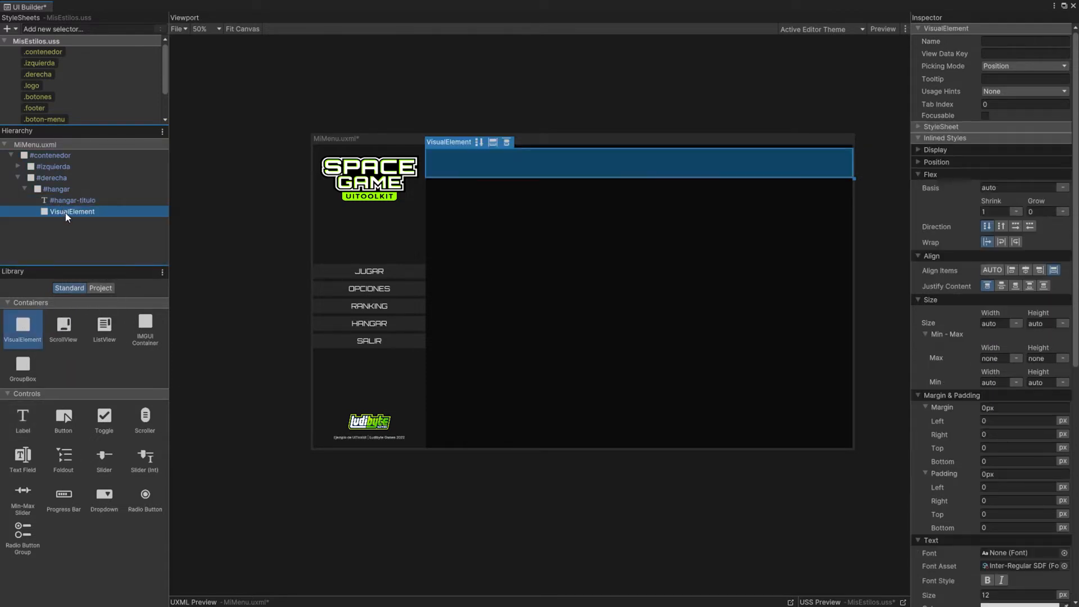
double_click(65, 212)
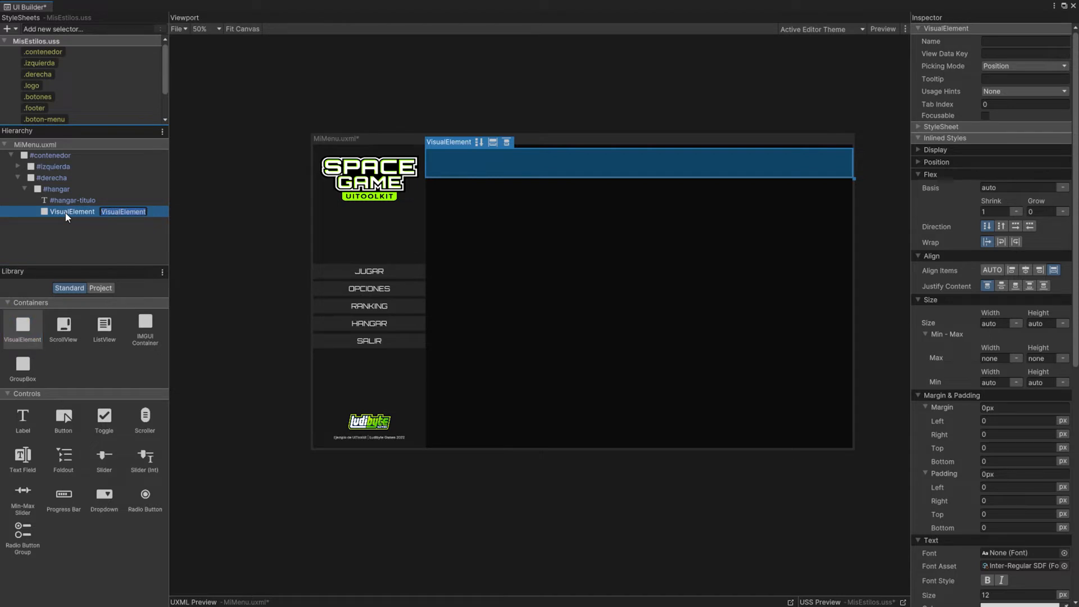
double_click(66, 213)
text(naves)
key(Return)
double_click(66, 213)
text(hangar-naves)
key(Return)
click(62, 238)
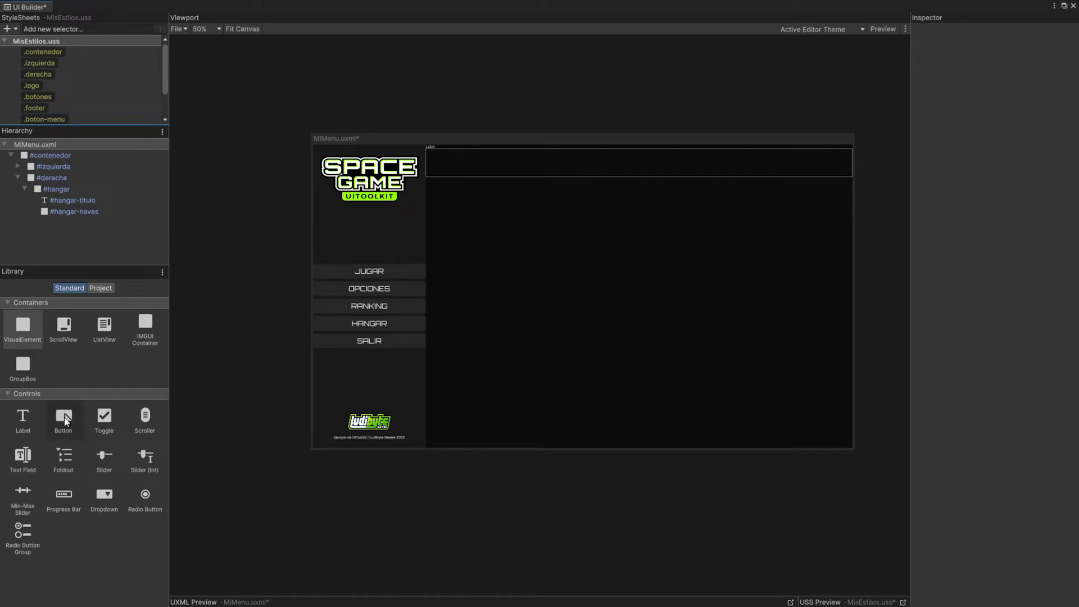
Step: Add a button below #hangar-naves inside #hangar and name it hangar-volver
drag(65, 420, 62, 221)
double_click(62, 222)
text(hangar-volver)
Step: Add two visual elements named naves-izquierda and naves-derecha inside #hangar-naves
click(74, 213)
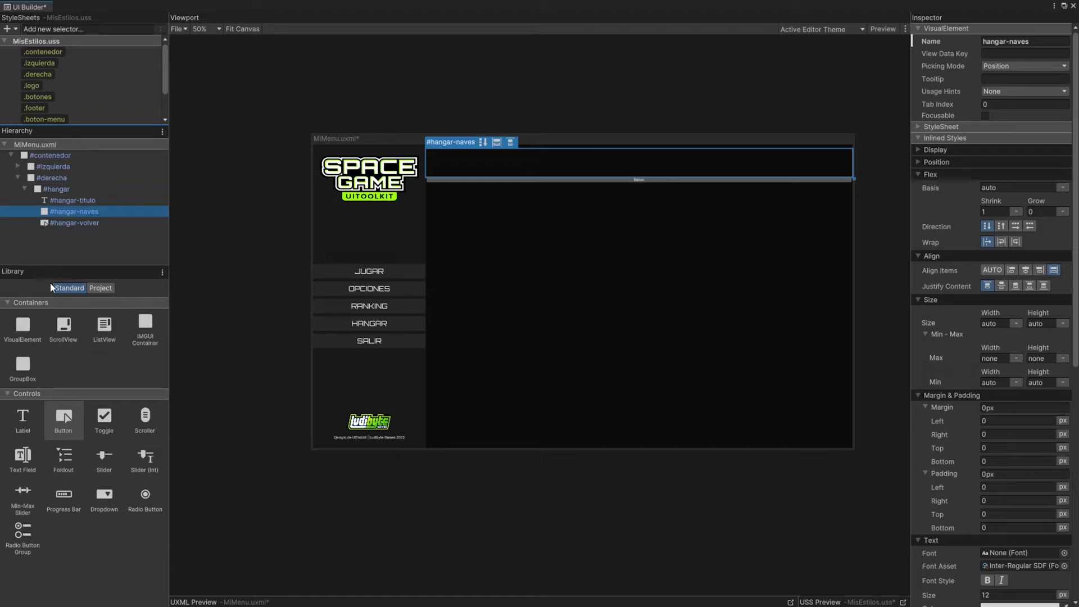
drag(19, 327, 71, 232)
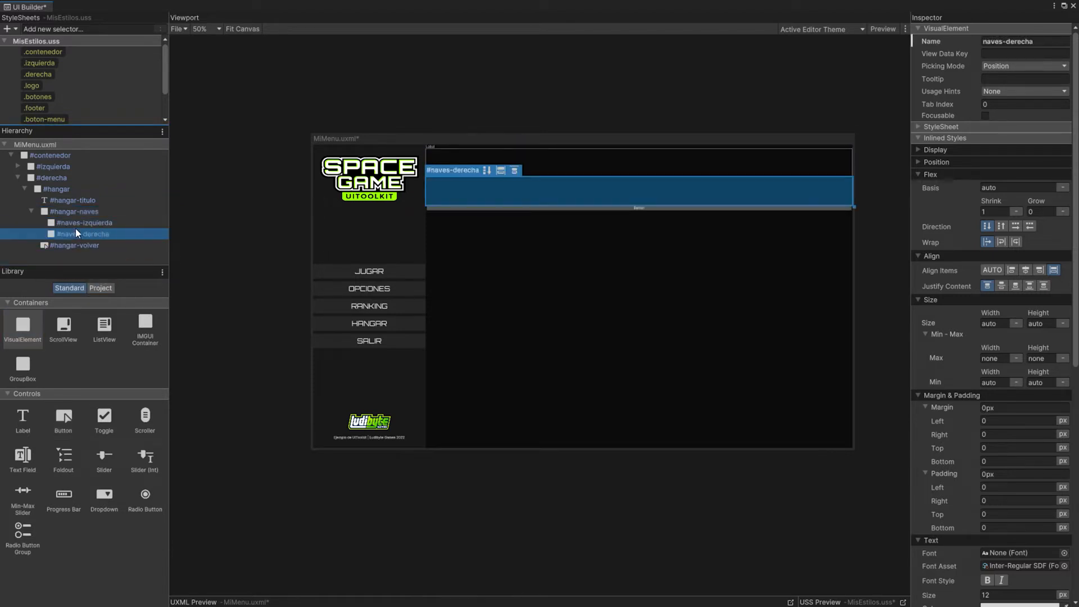
click(74, 223)
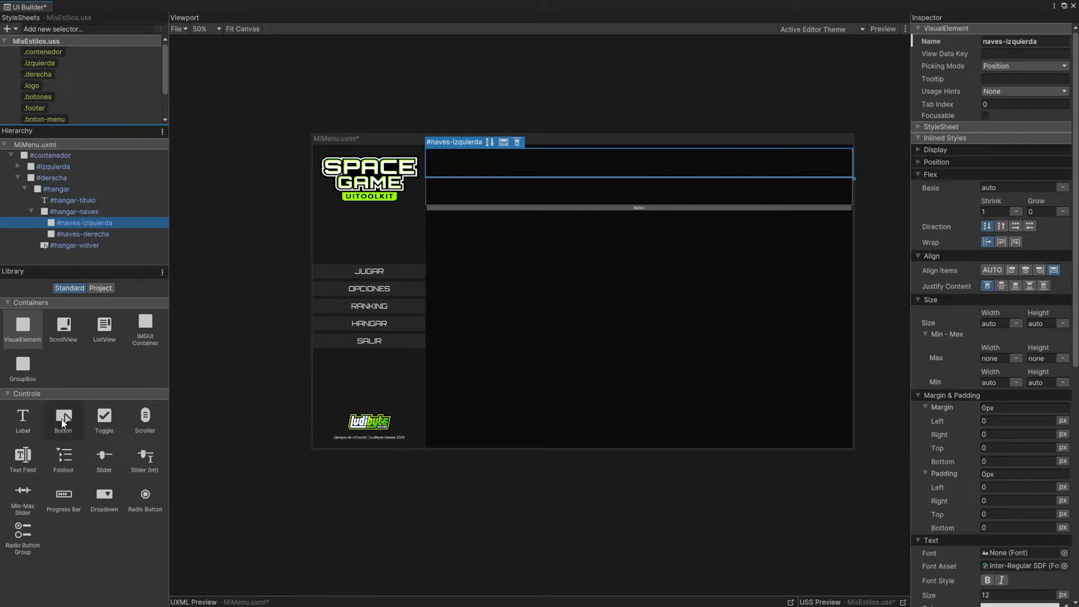
Step: Add six buttons inside #naves-izquierda and name them nave01 through nave06
drag(64, 420, 83, 234)
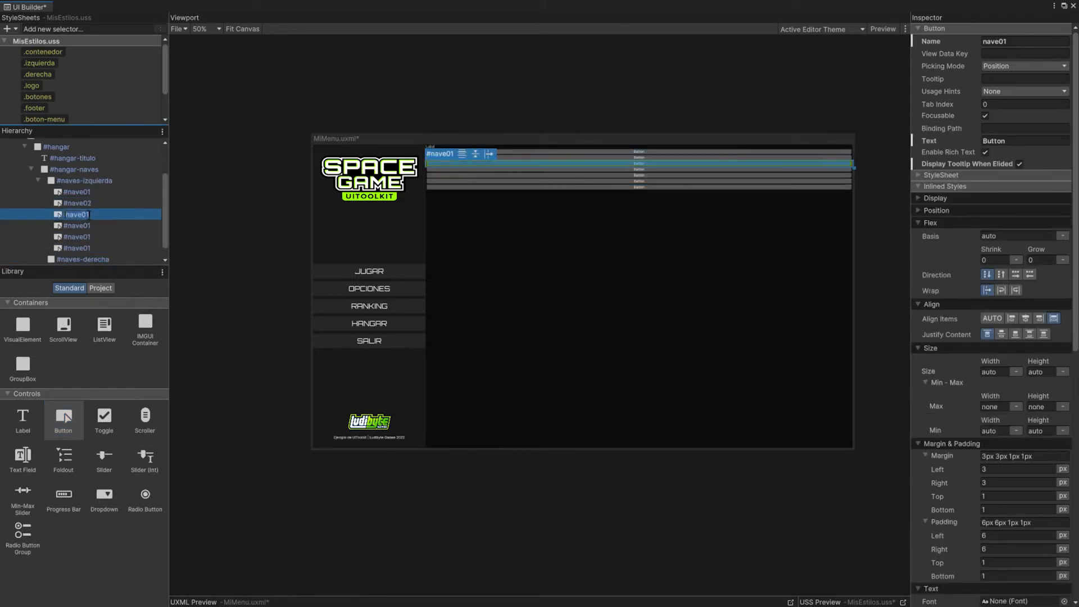
double_click(88, 225)
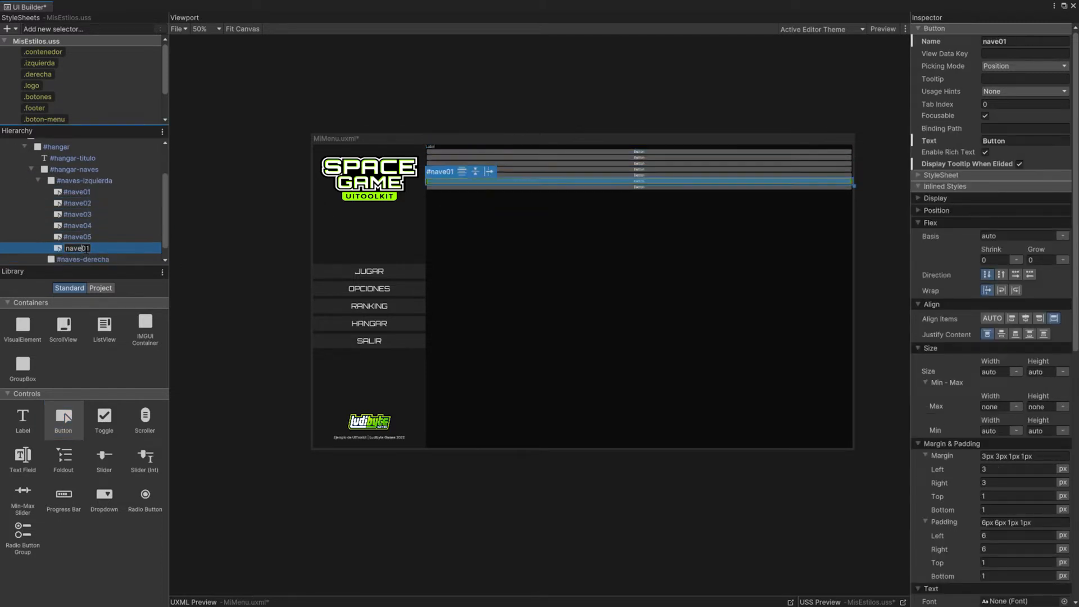
Step: Add two labels inside #naves-derecha
click(78, 248)
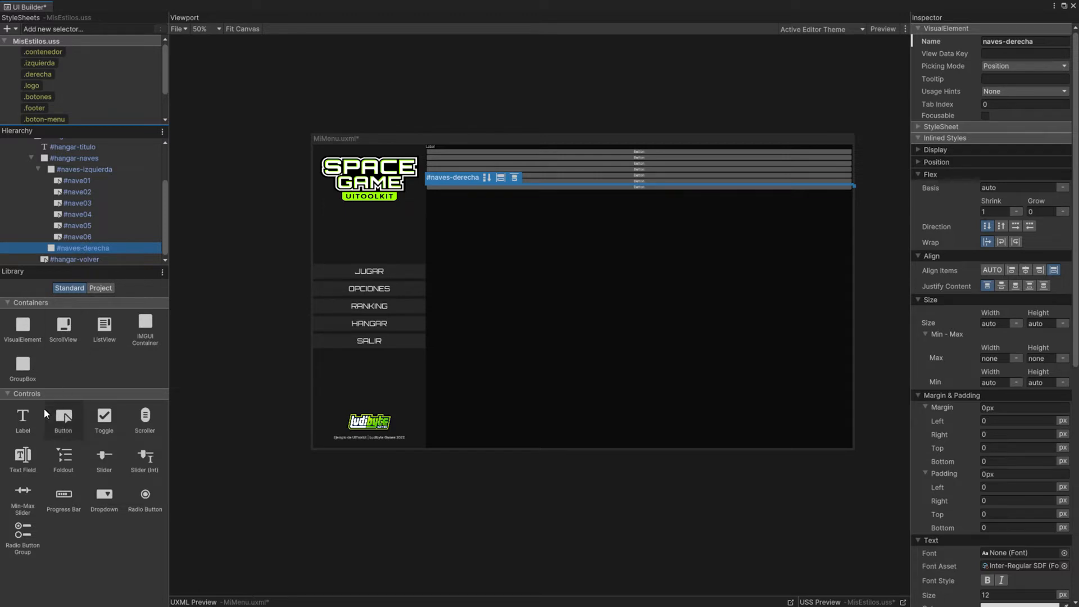
drag(22, 418, 83, 249)
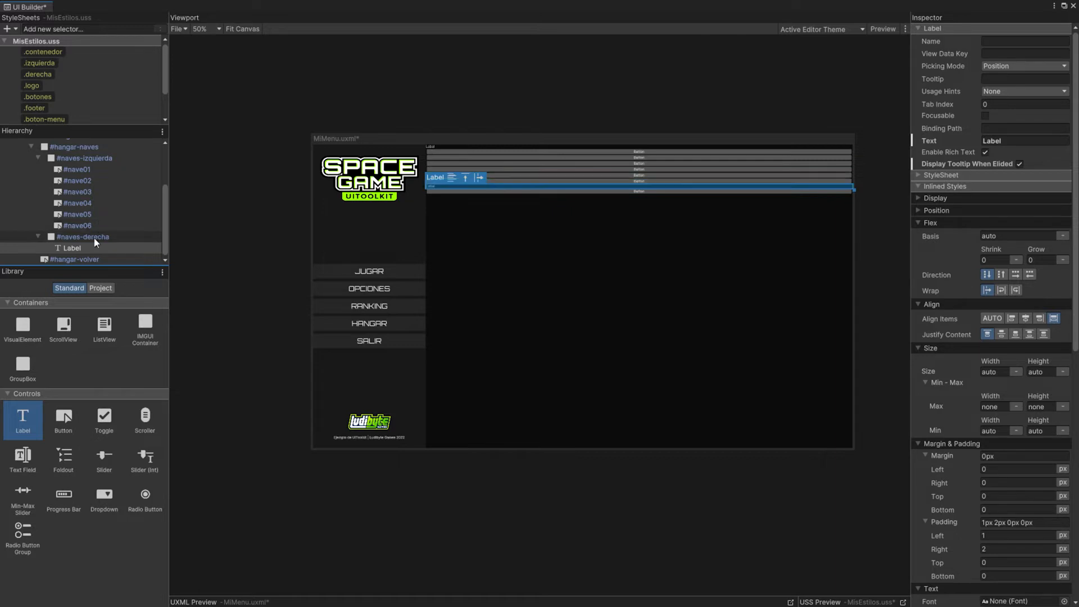
drag(23, 423, 72, 251)
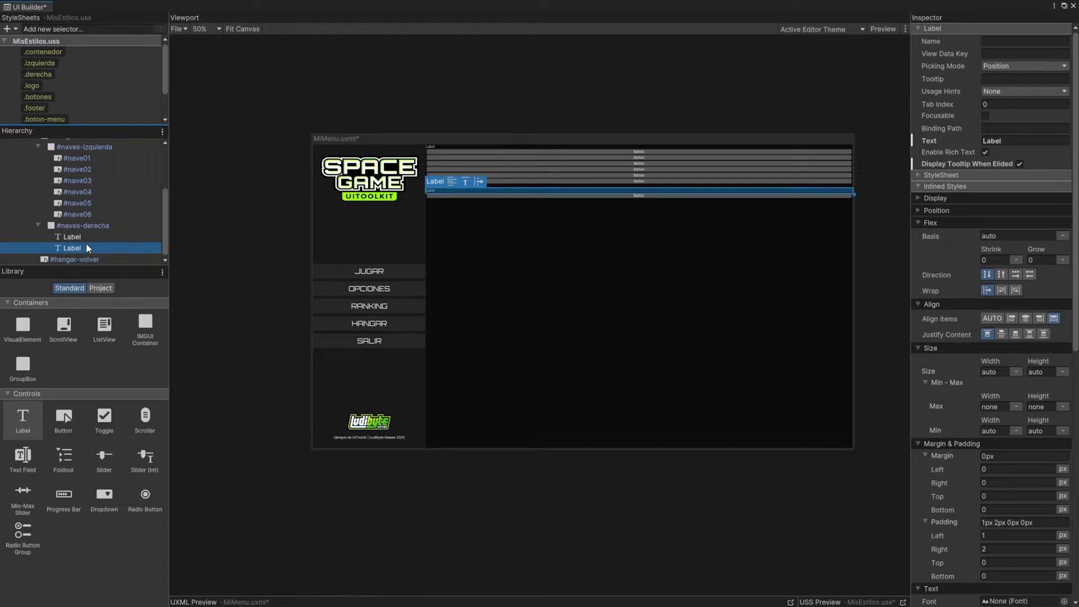
Step: Add a visual element named estadistica below the labels in #naves-derecha, and place a label and a progress bar inside it
drag(22, 326, 71, 252)
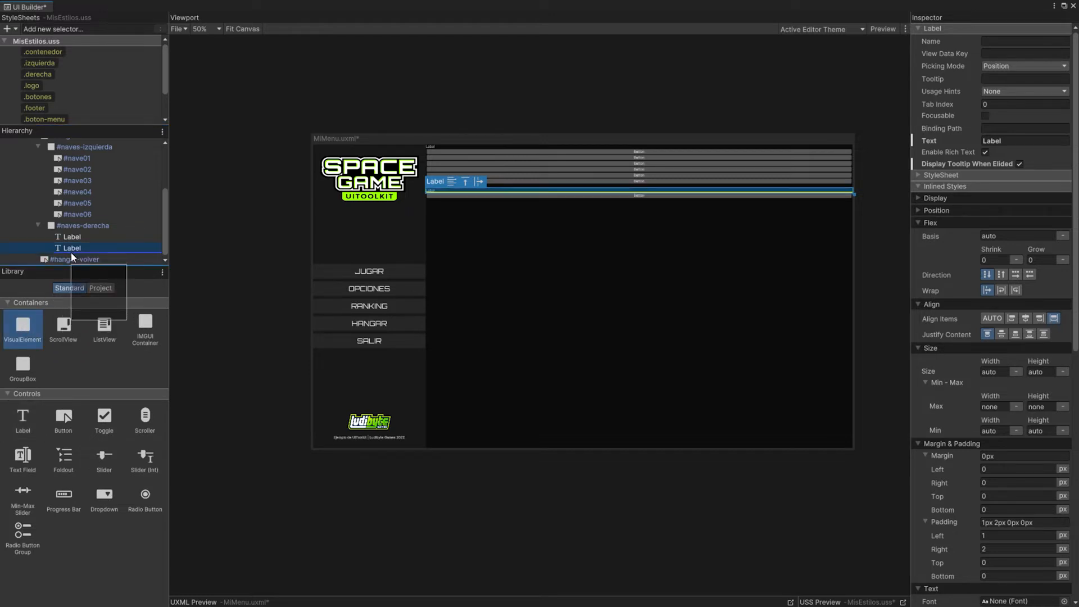
double_click(76, 247)
text(estadistica)
key(Return)
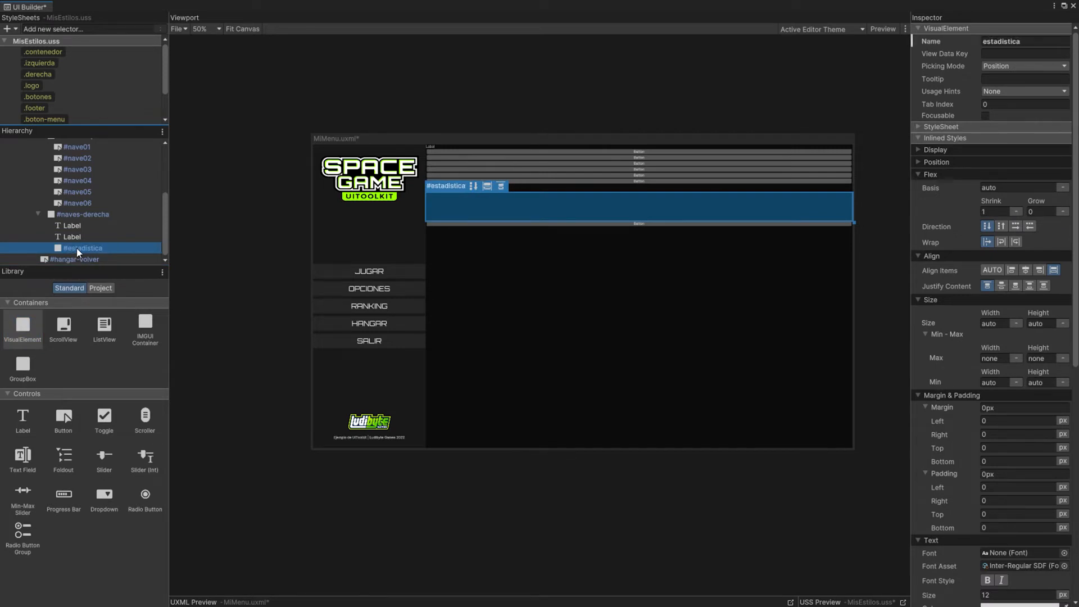
drag(23, 421, 83, 252)
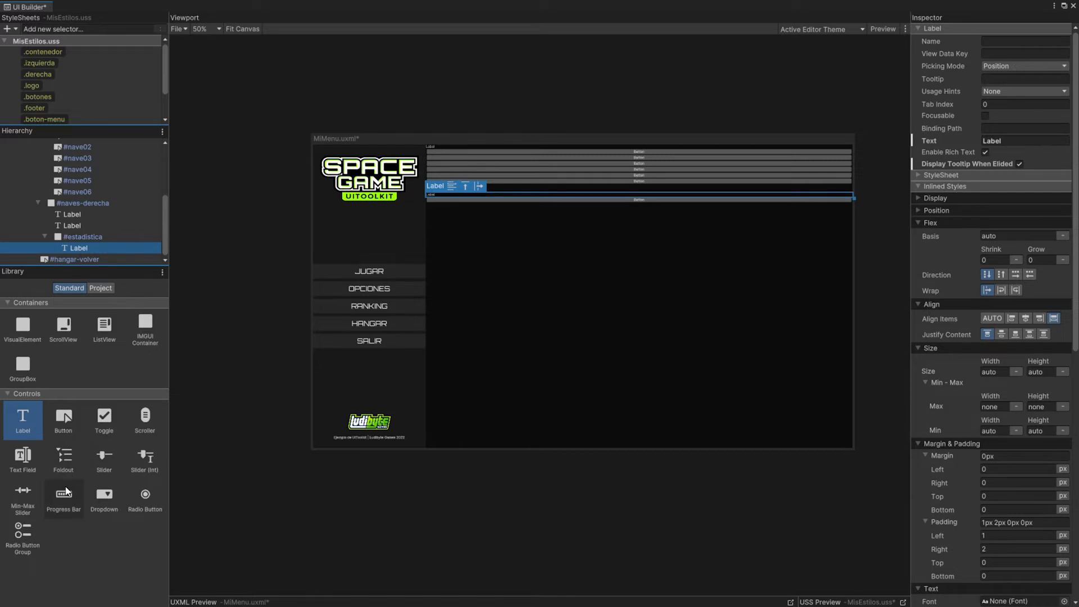
drag(63, 494, 79, 251)
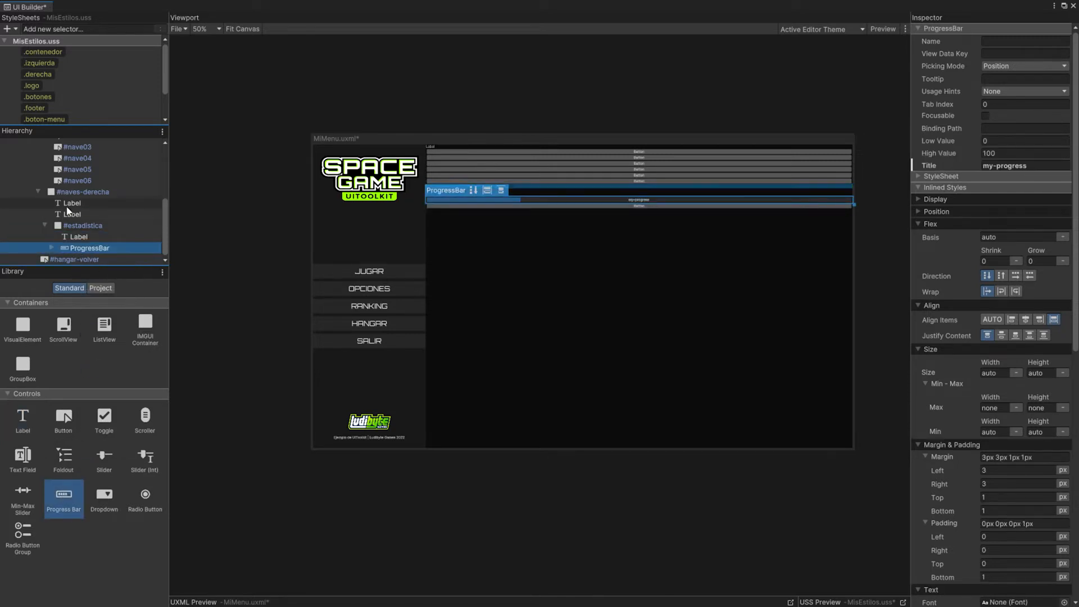
Step: Name the two labels in #naves-derecha instruccion and nave-nombre, and name the label and progress bar inside #estadistica
click(76, 204)
click(78, 215)
text(nave-nombre)
double_click(80, 239)
text(p)
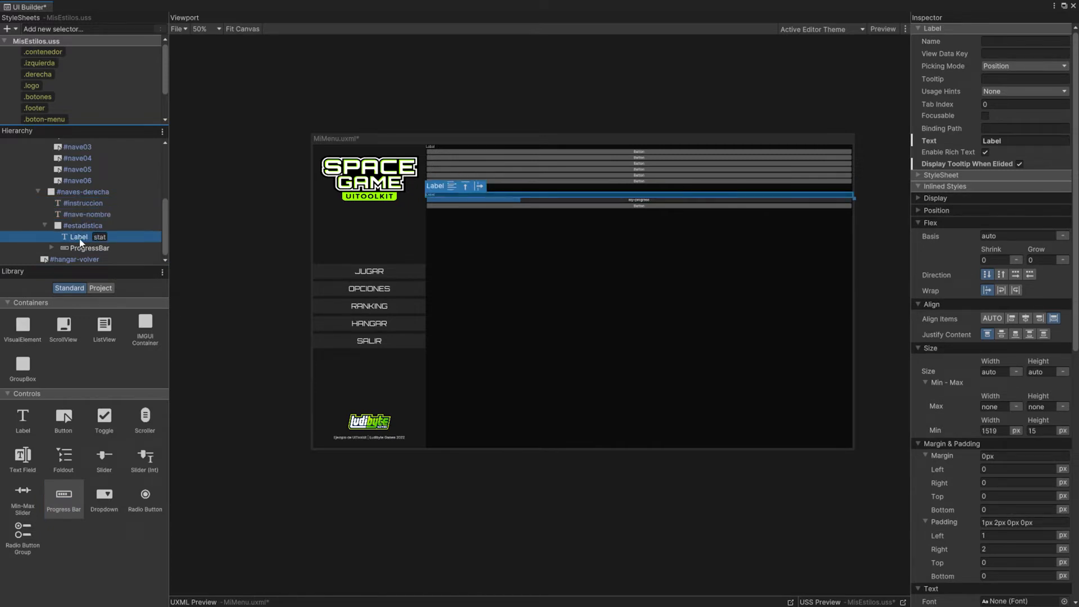
text(ropiedad)
key(Return)
double_click(84, 247)
text(velocidad)
key(Return)
Step: Duplicate the #estadistica element in #naves-derecha three times
scroll(67, 227, up, 1)
scroll(66, 227, down, 1)
click(46, 225)
click(81, 248)
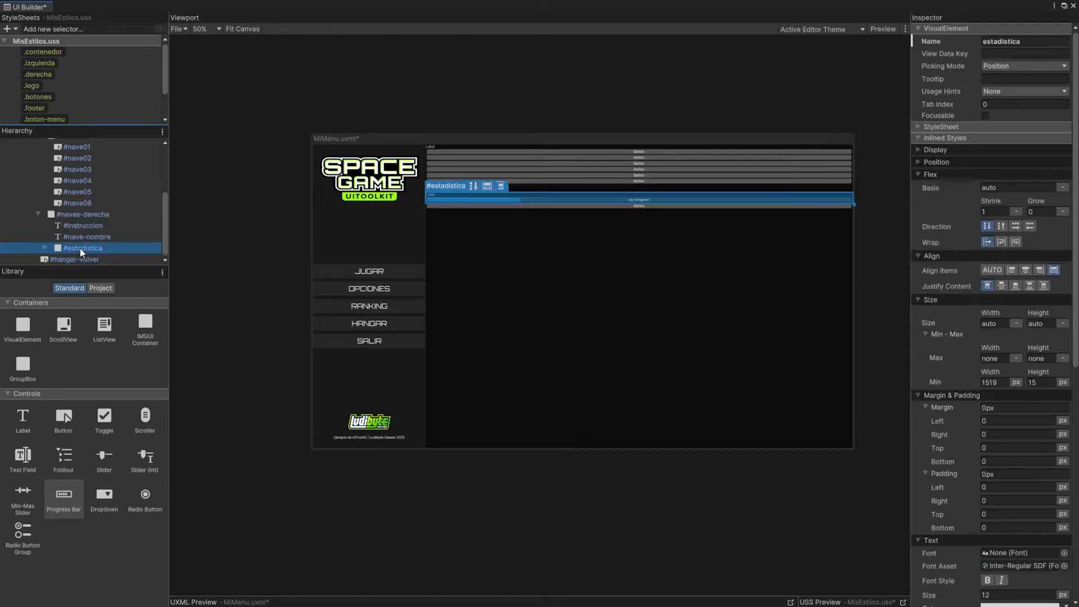
key(ctrl+d)
key(ctrl+d)
key(ctrl+d)
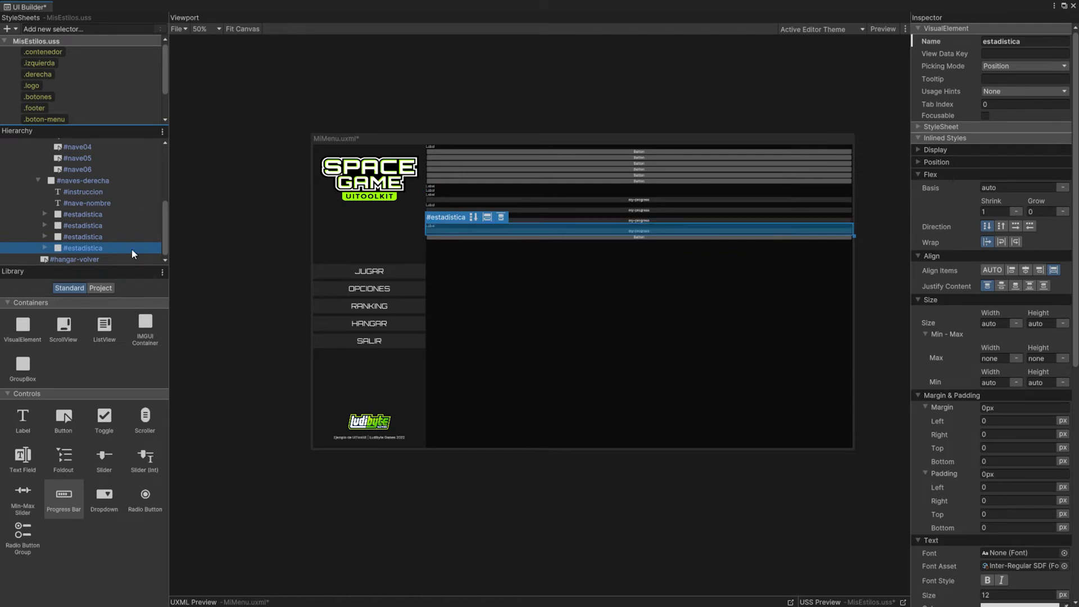
Step: Review the hangar's element hierarchy, from #contenedor and #hangar down to the #estadistica blocks and #hangar-volver
scroll(110, 203, up, 3)
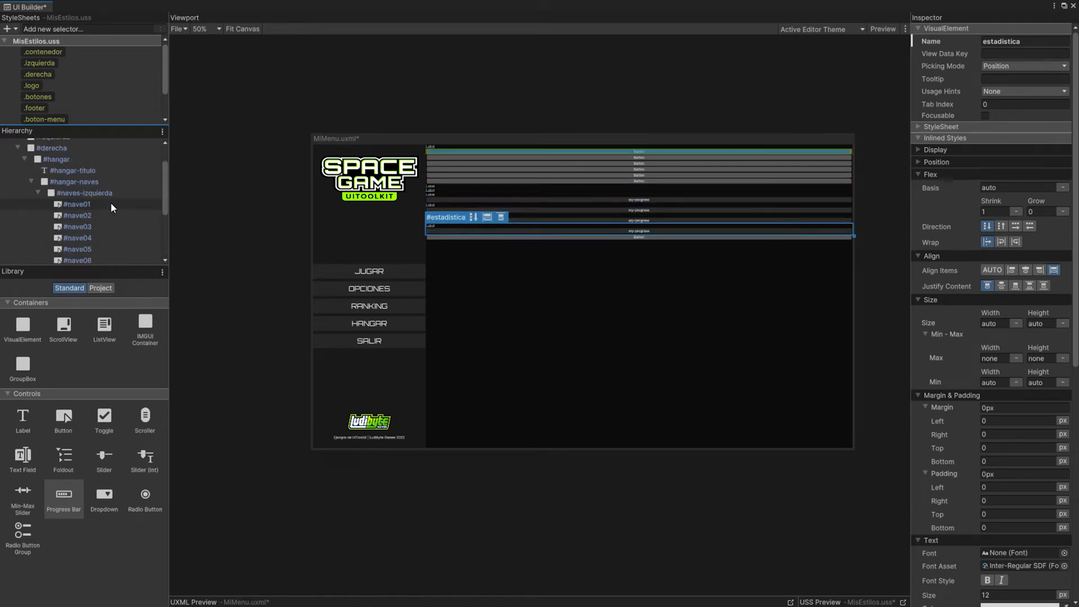
scroll(98, 212, up, 2)
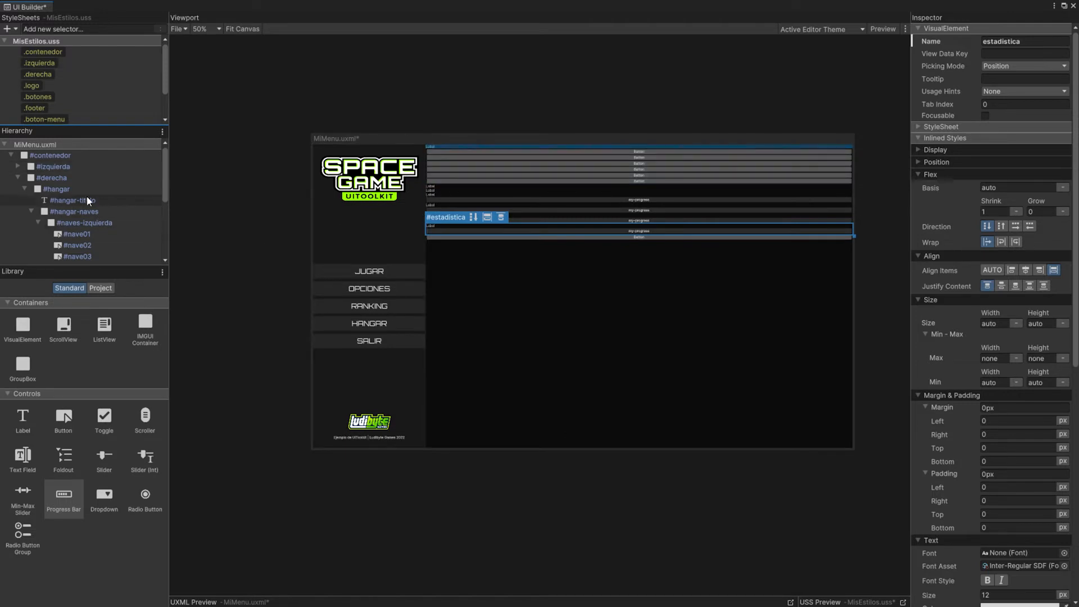
scroll(61, 194, down, 2)
scroll(62, 197, down, 2)
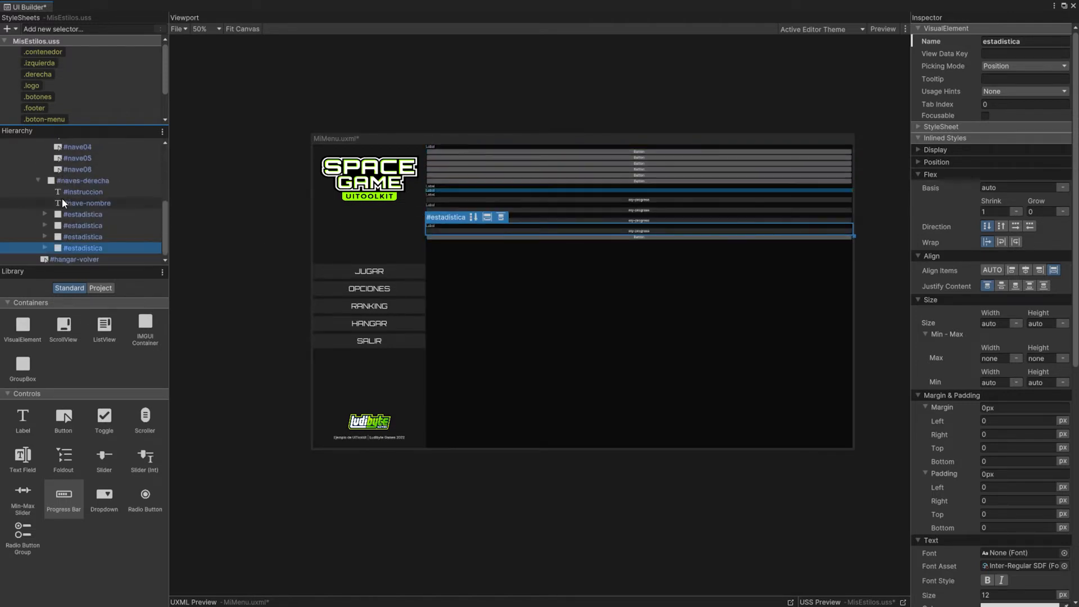
scroll(85, 228, up, 4)
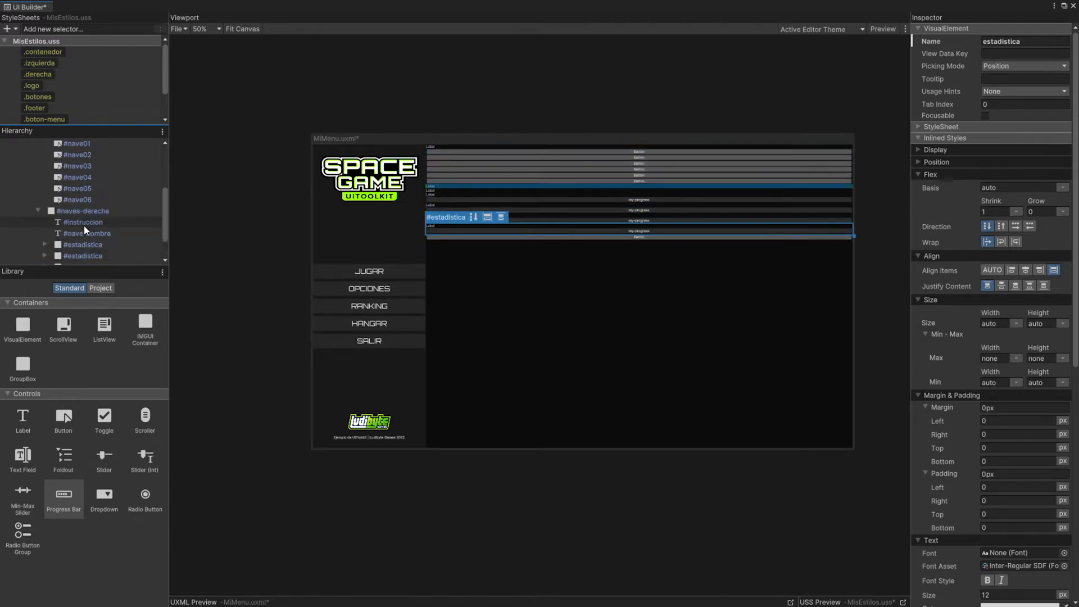
scroll(81, 204, down, 4)
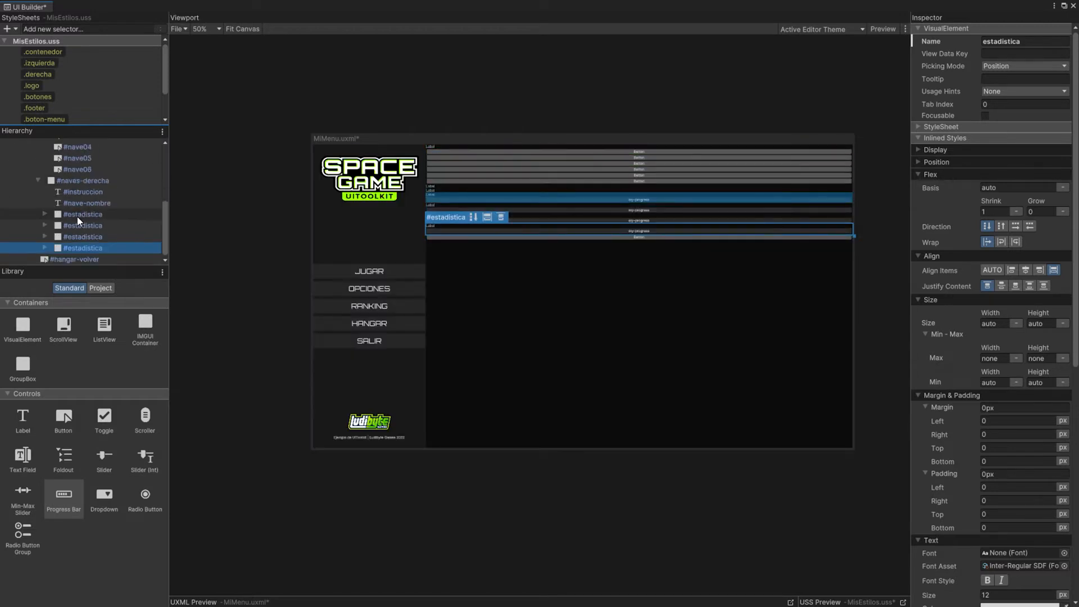
scroll(78, 213, up, 3)
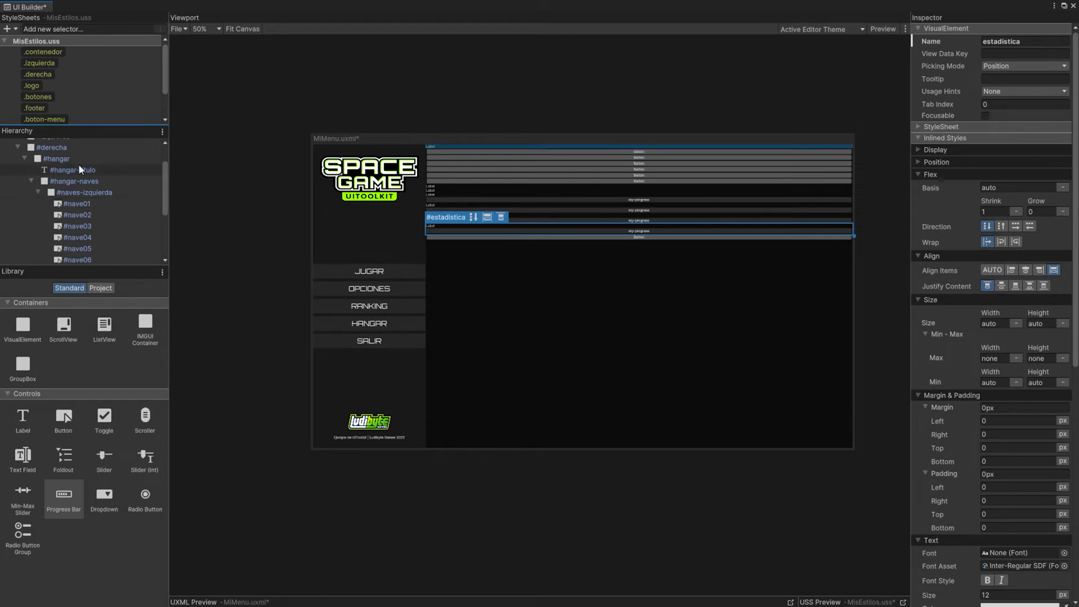
scroll(60, 111, down, 3)
Step: Create the class selectors .hangar and .hangar-titulo and assign them to the elements of the same name
click(55, 29)
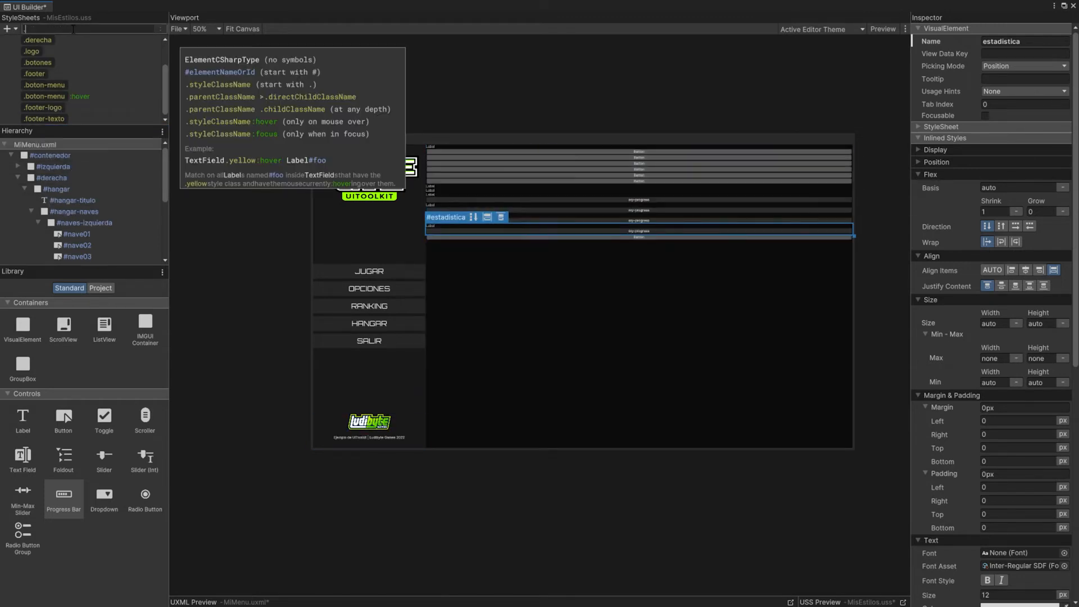
text(hangar)
key(Return)
scroll(57, 188, up, 3)
click(46, 119)
click(52, 30)
text(hangar-titulo)
key(Return)
click(47, 120)
Step: Create the class selectors .hangar-naves, .naves-izquierda and .boton-nave in MisEstilos.uss
click(51, 29)
text(hangar-naves)
key(Return)
click(55, 29)
text(naves-izquierda)
key(Return)
click(57, 30)
text(boton-nave)
key(Return)
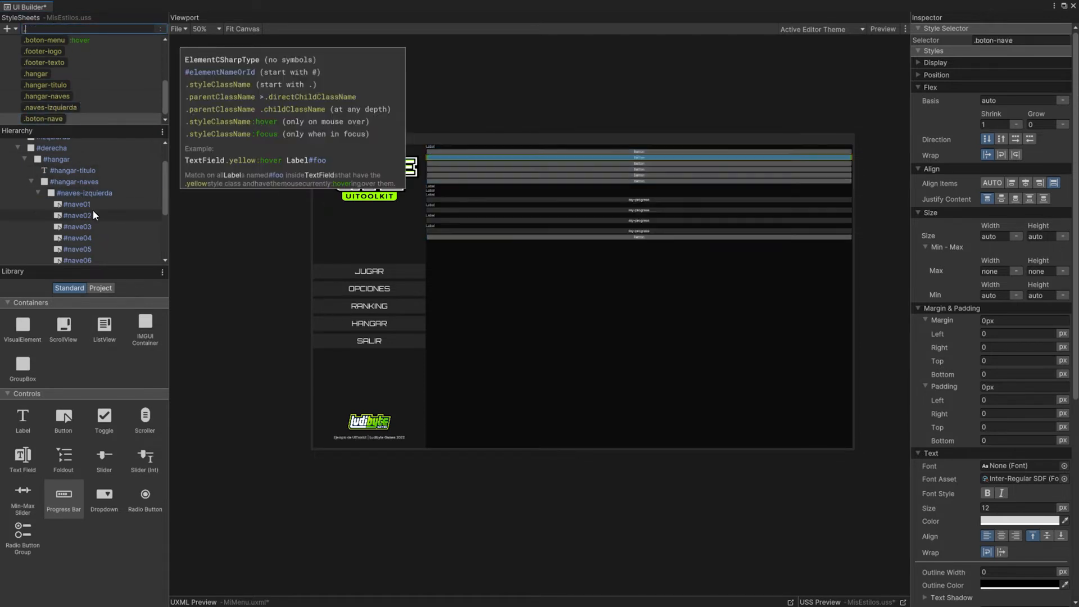
Step: Apply the .boton-nave class to the nave buttons and create the selectors .naves-derecha, .instruccion and .nave-nombre
scroll(85, 191, down, 2)
click(55, 120)
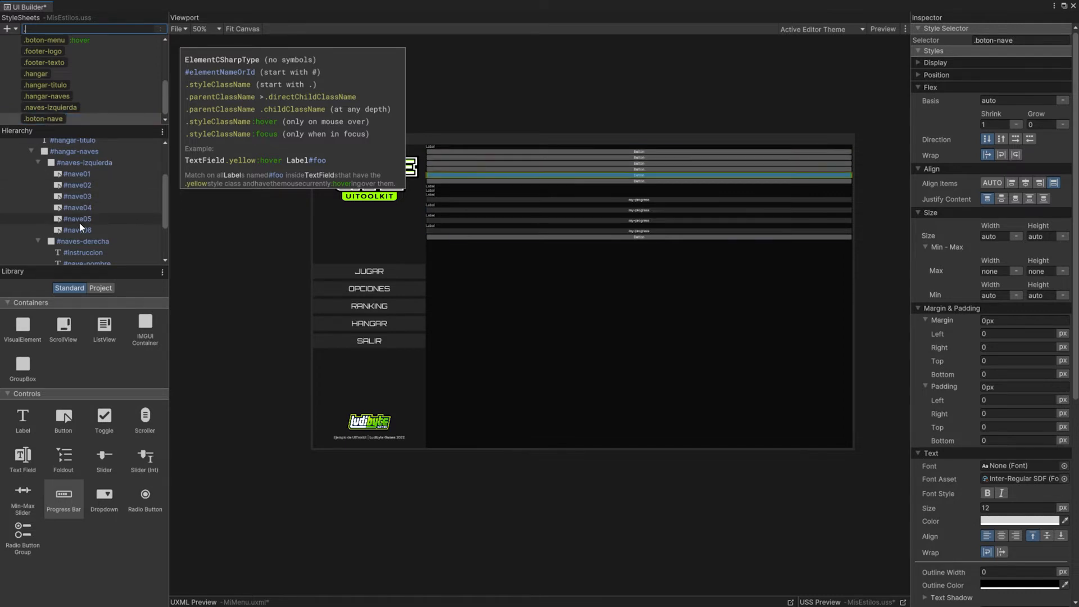
drag(49, 119, 80, 235)
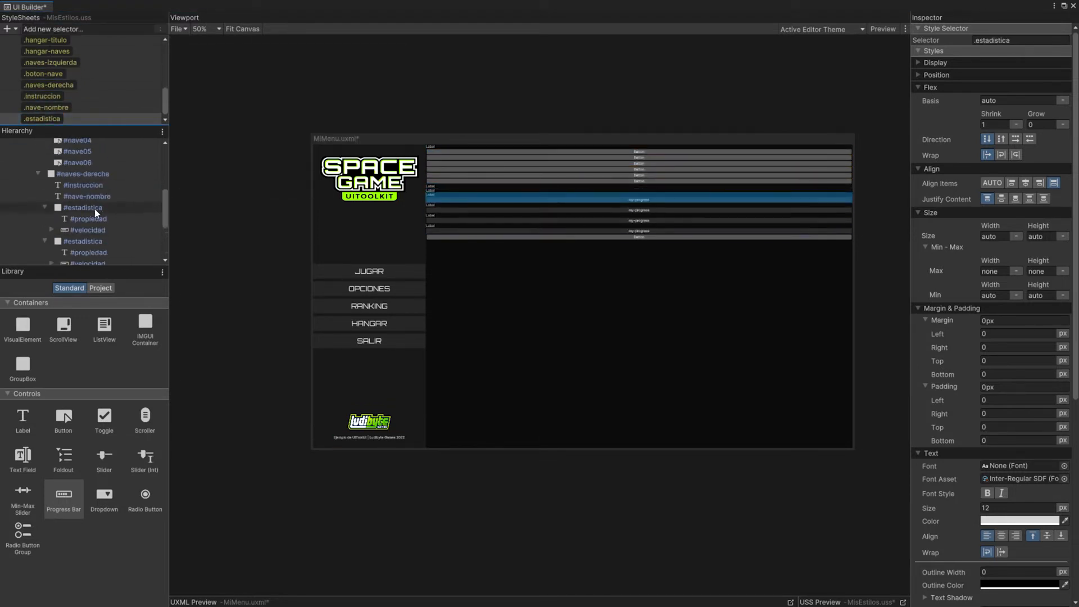
Step: Assign the .estadistica class to the #estadistica elements and the .propiedad class to the labels inside them
click(107, 242)
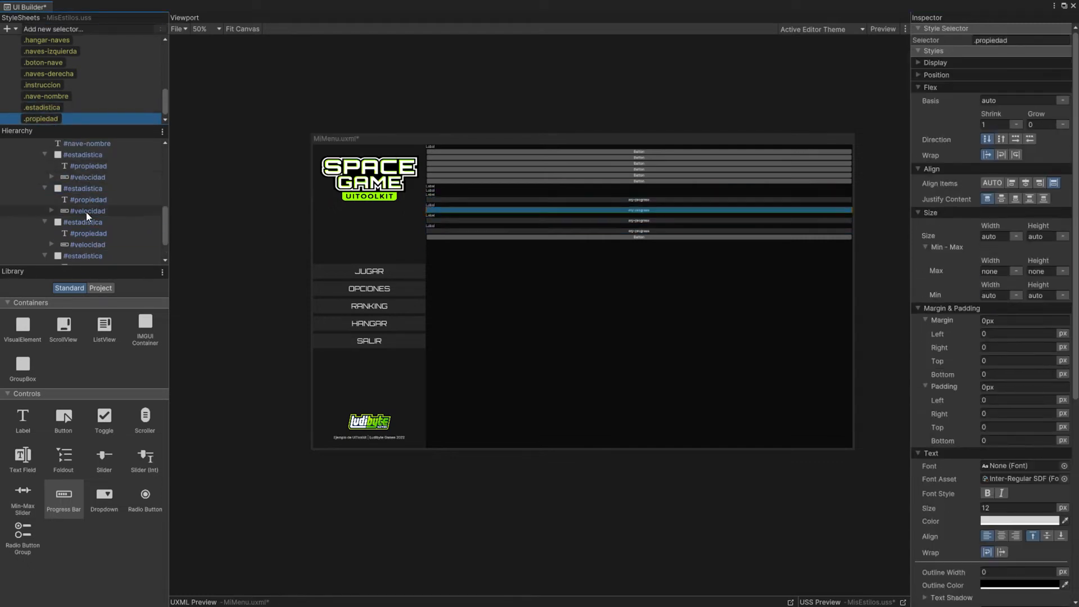
click(101, 215)
click(90, 235)
Step: Name the progress bars in the second, third and fourth #estadistica elements estabilidad, resistencia and potencia
click(102, 242)
scroll(103, 238, down, 1)
click(98, 246)
Step: Enlarge the hierarchy and style sheet areas so more elements and selectors fit on screen
scroll(96, 191, up, 3)
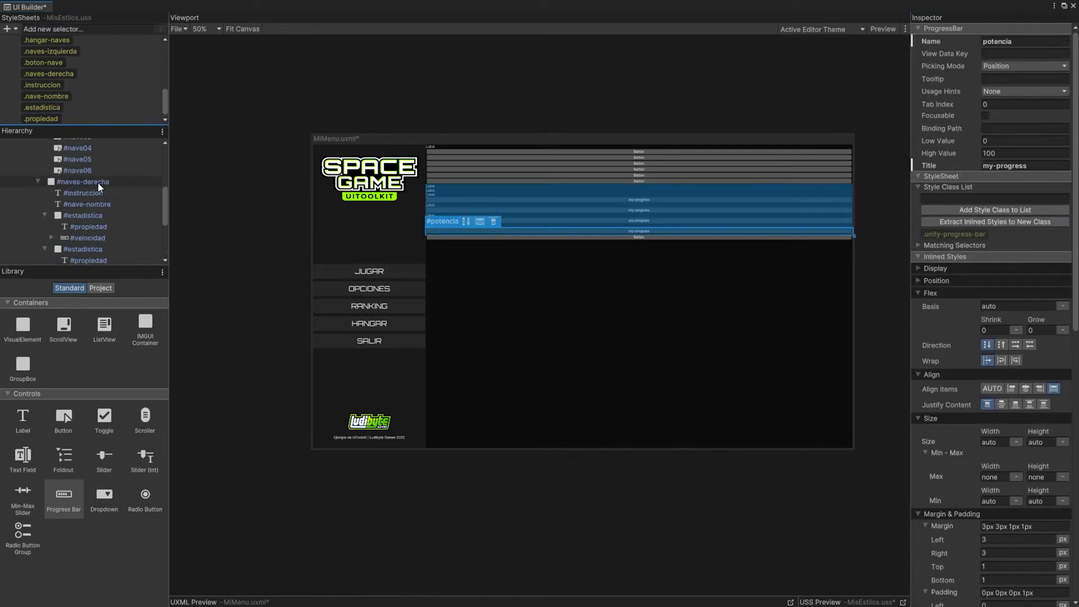
scroll(97, 203, up, 2)
drag(117, 265, 128, 437)
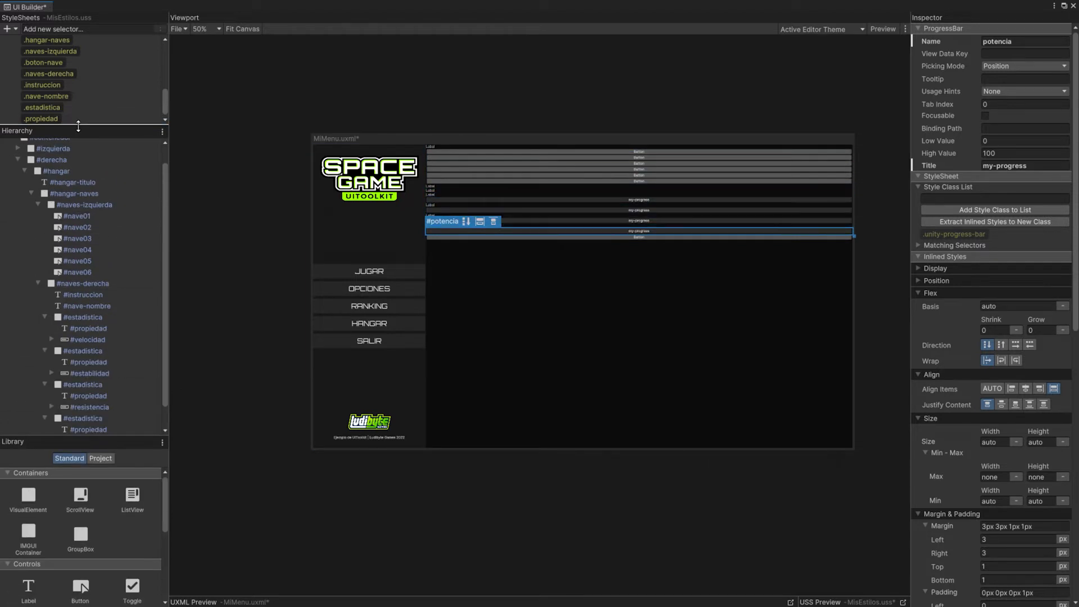
drag(73, 125, 76, 151)
scroll(91, 270, down, 3)
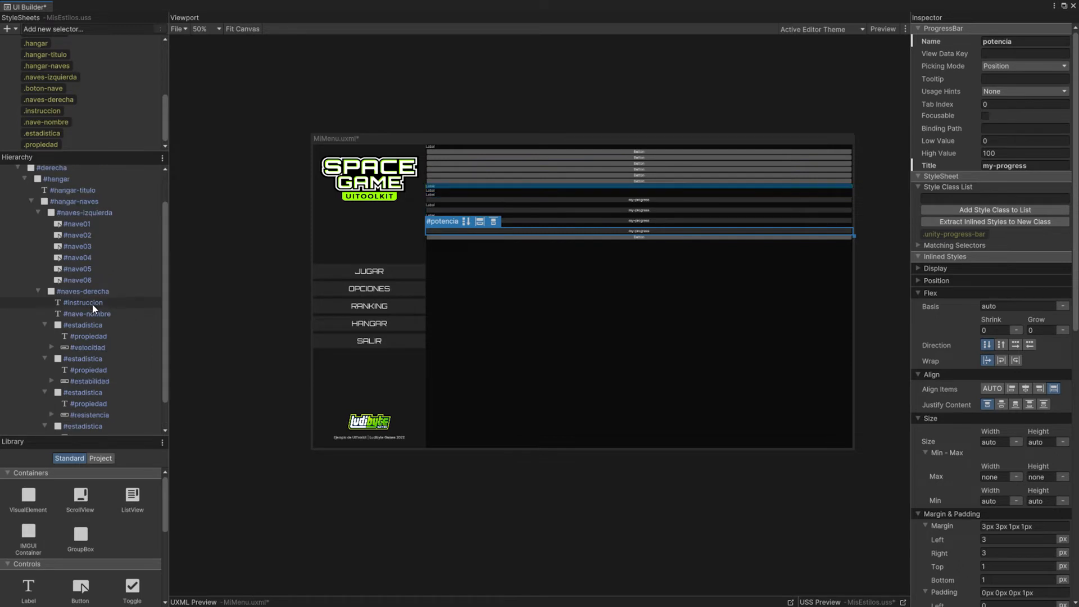
scroll(89, 251, up, 4)
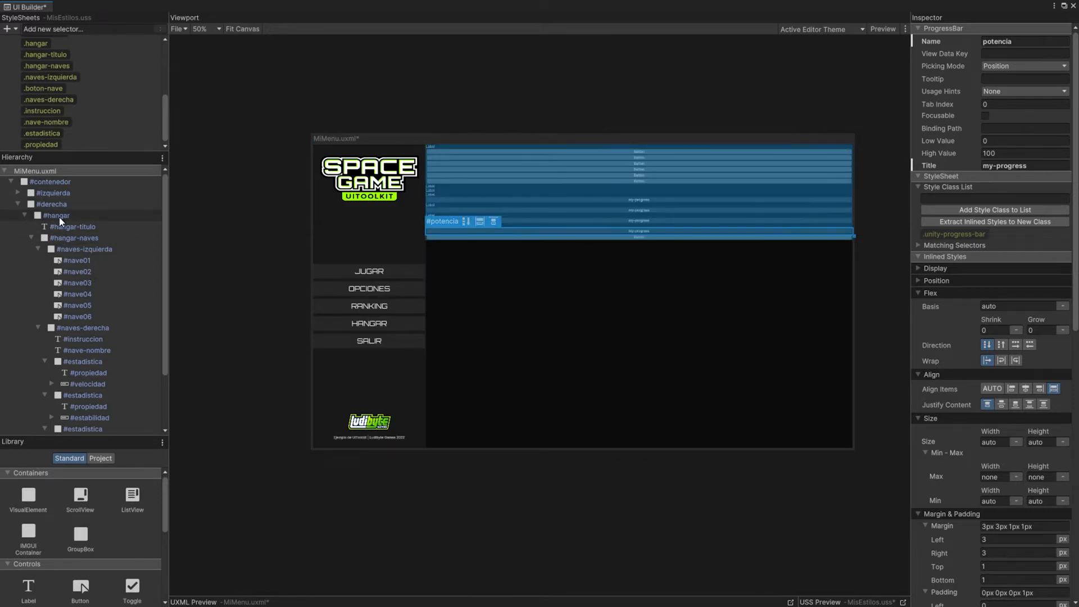
Step: Set the width of the .hangar style to 60%
click(59, 217)
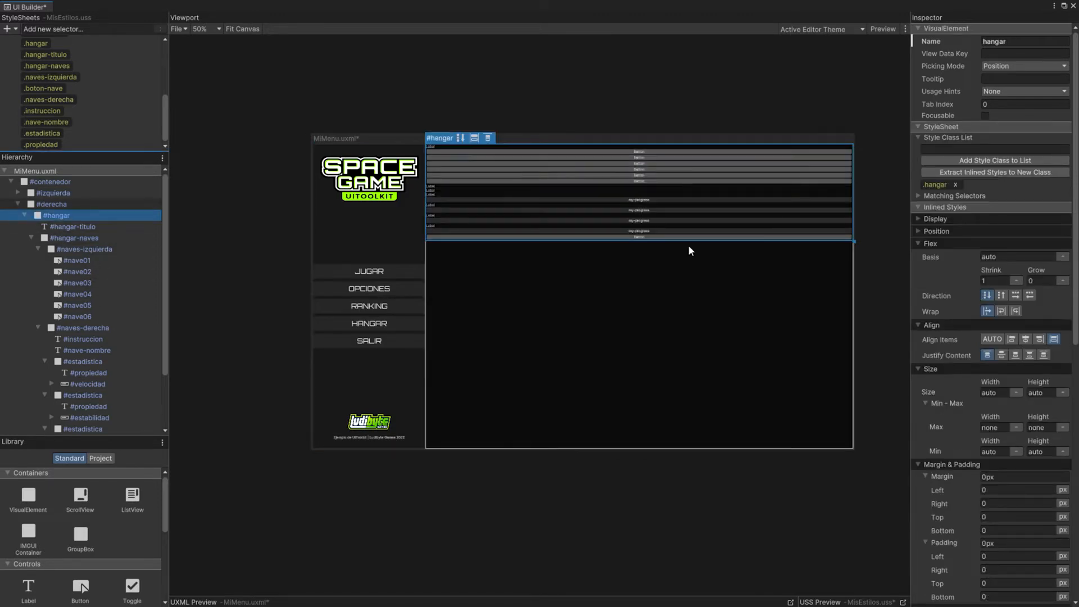
scroll(85, 103, up, 5)
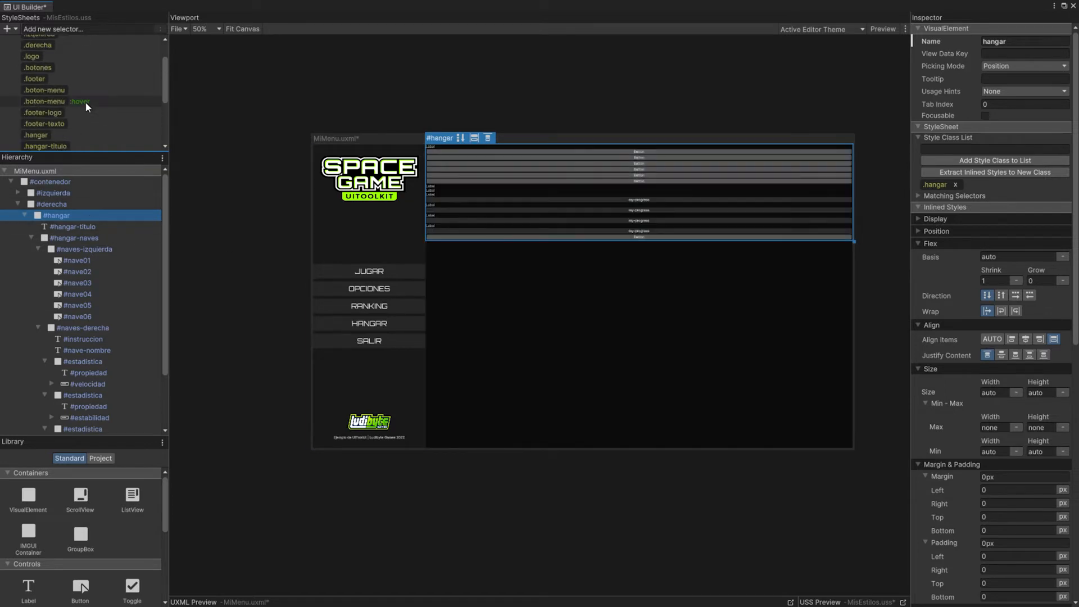
click(37, 104)
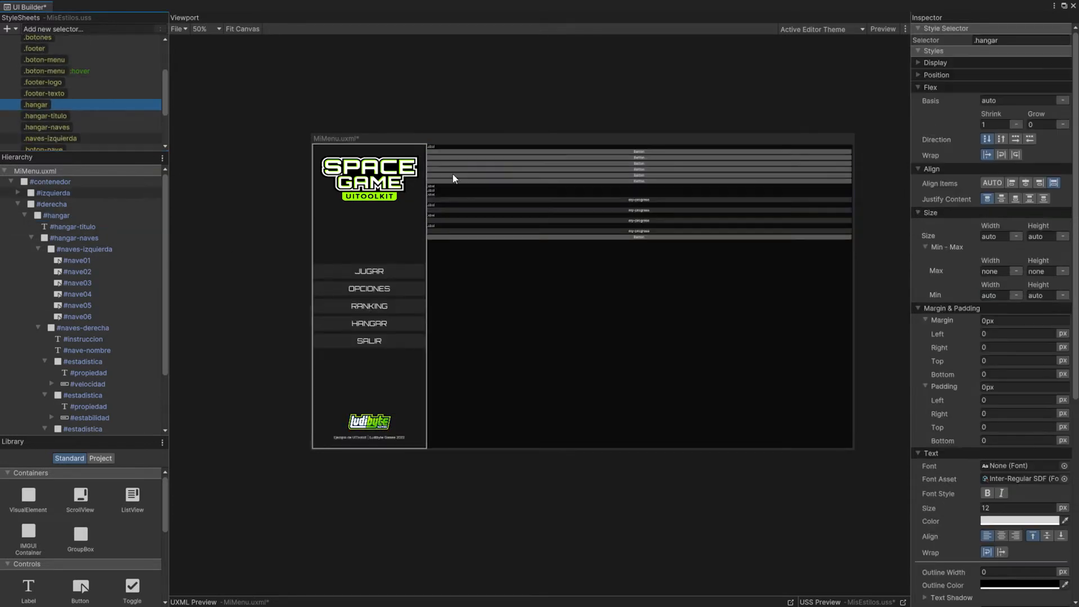
click(992, 235)
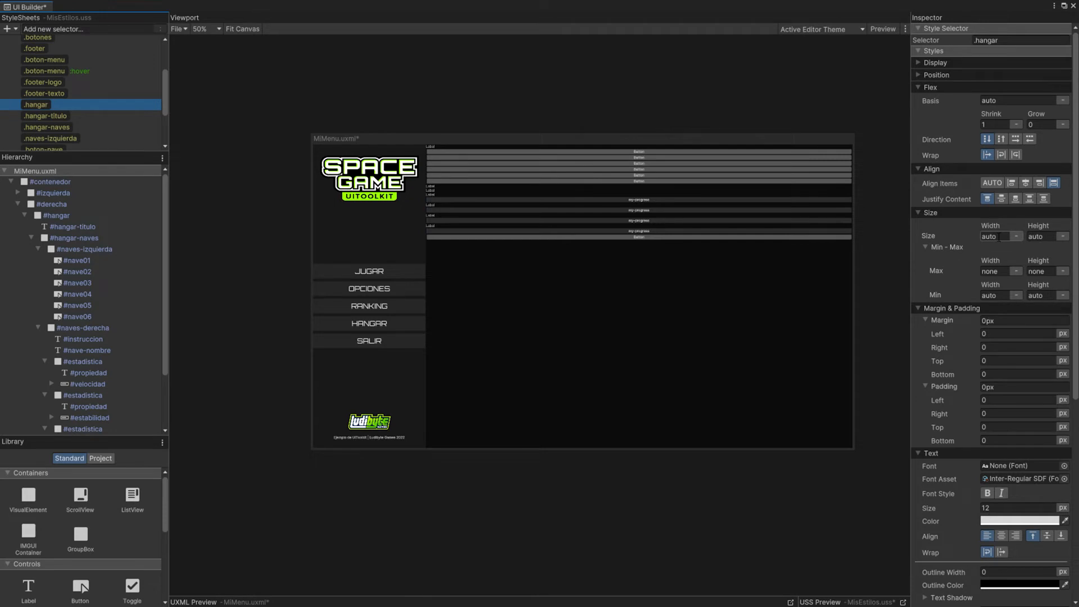
click(995, 236)
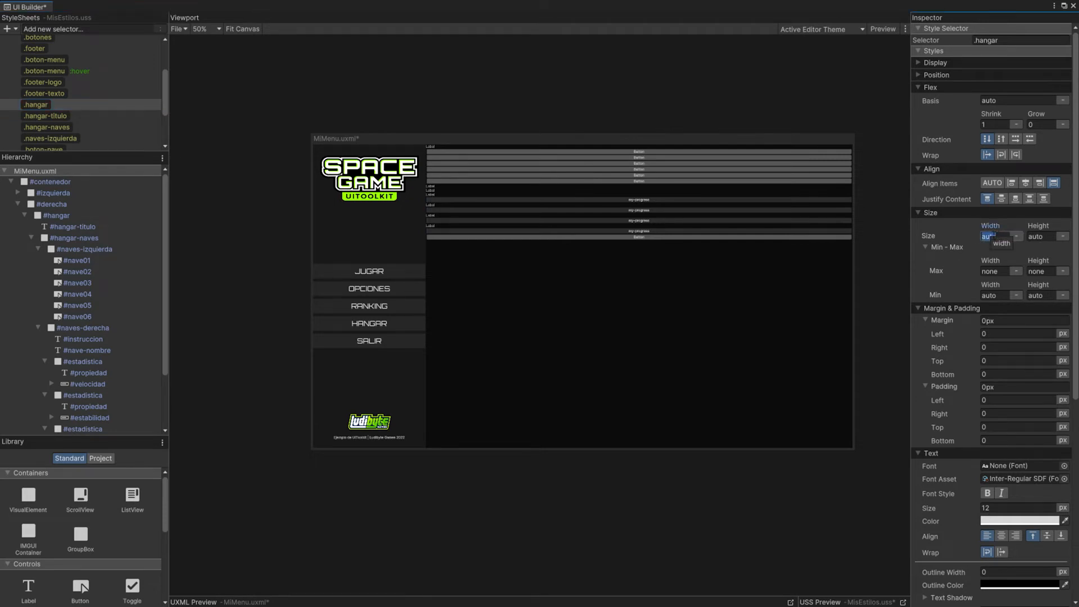
text(60)
click(1016, 236)
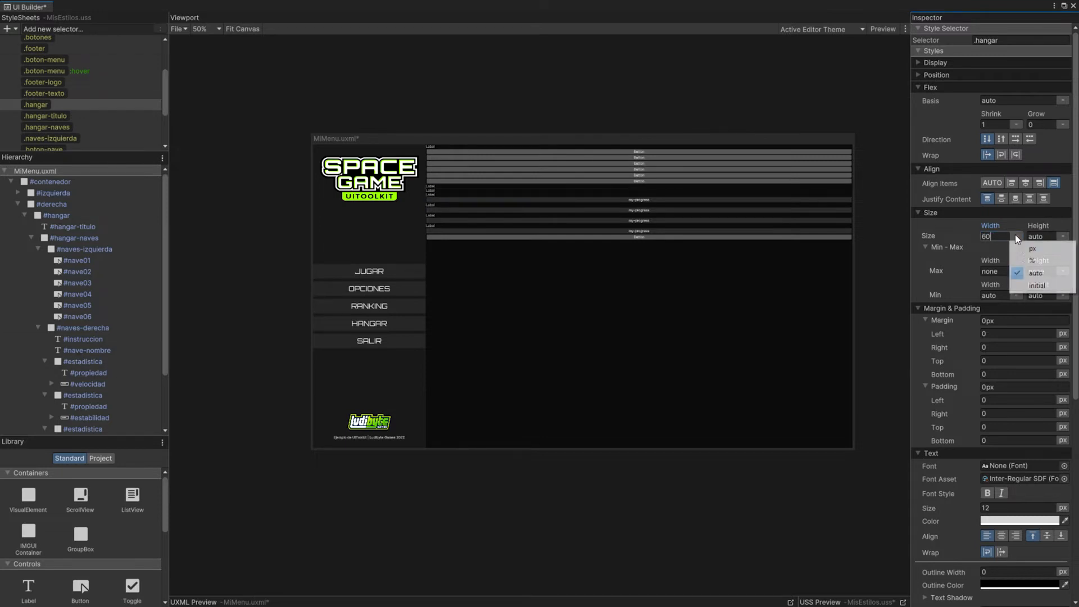
click(1027, 260)
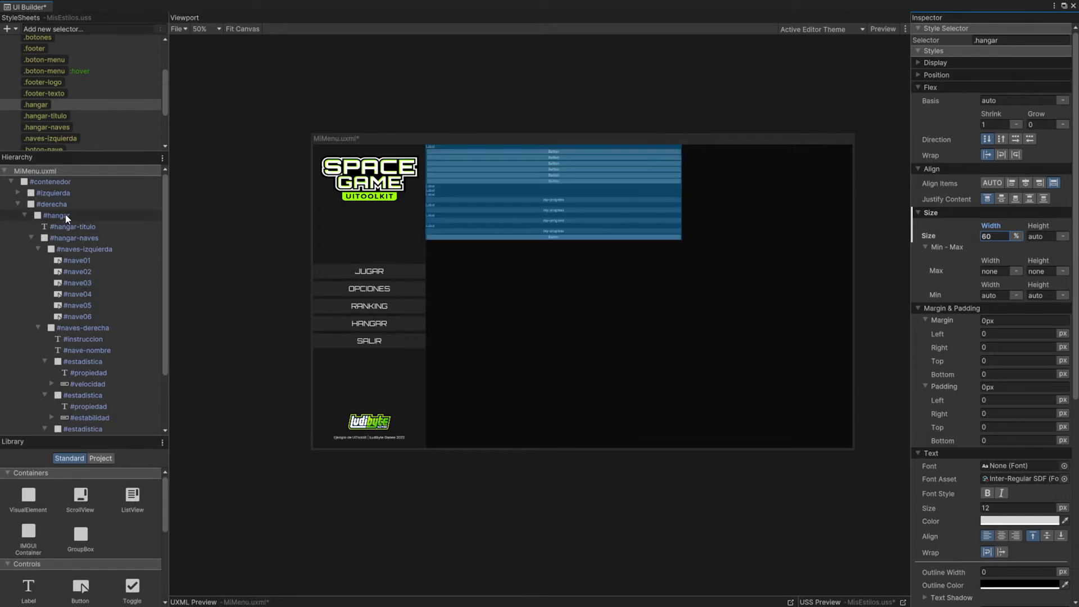
Step: Center the content of the .derecha style on both axes by setting Align Items and Justify Content to center
click(54, 204)
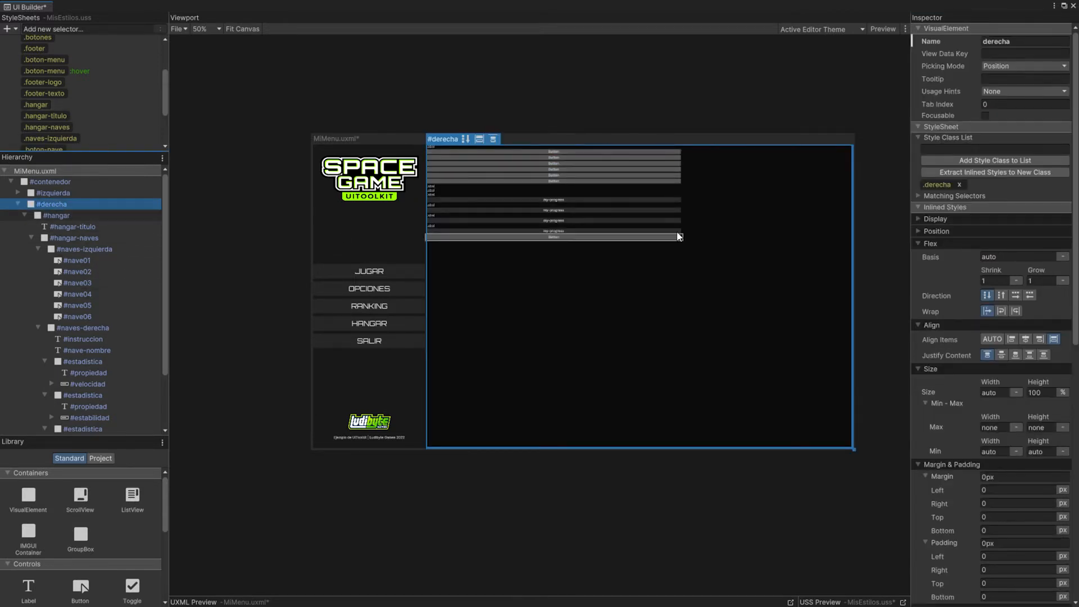
click(919, 28)
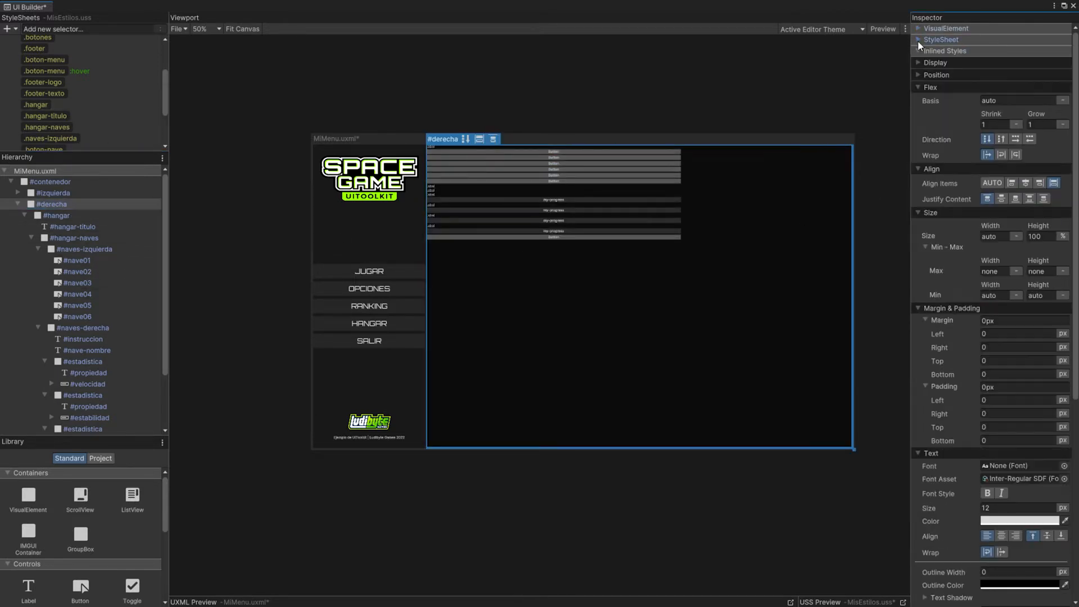
scroll(85, 84, up, 3)
click(38, 75)
click(1024, 183)
click(1000, 199)
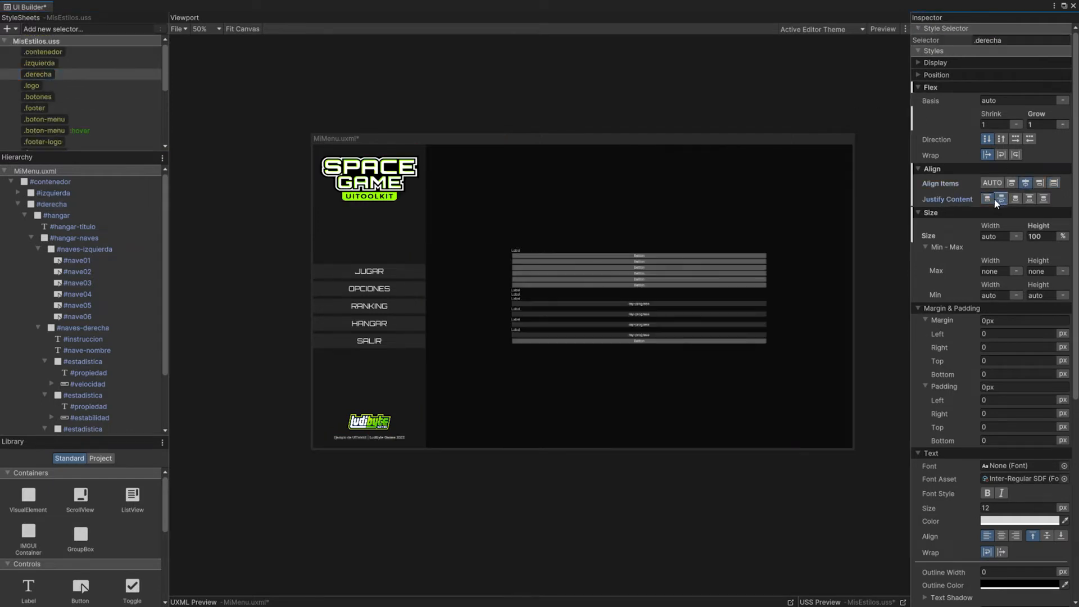
Step: Give the .hangar-titulo style centered text in the Orbitron variable font, with the font asset set to None
scroll(72, 109, down, 5)
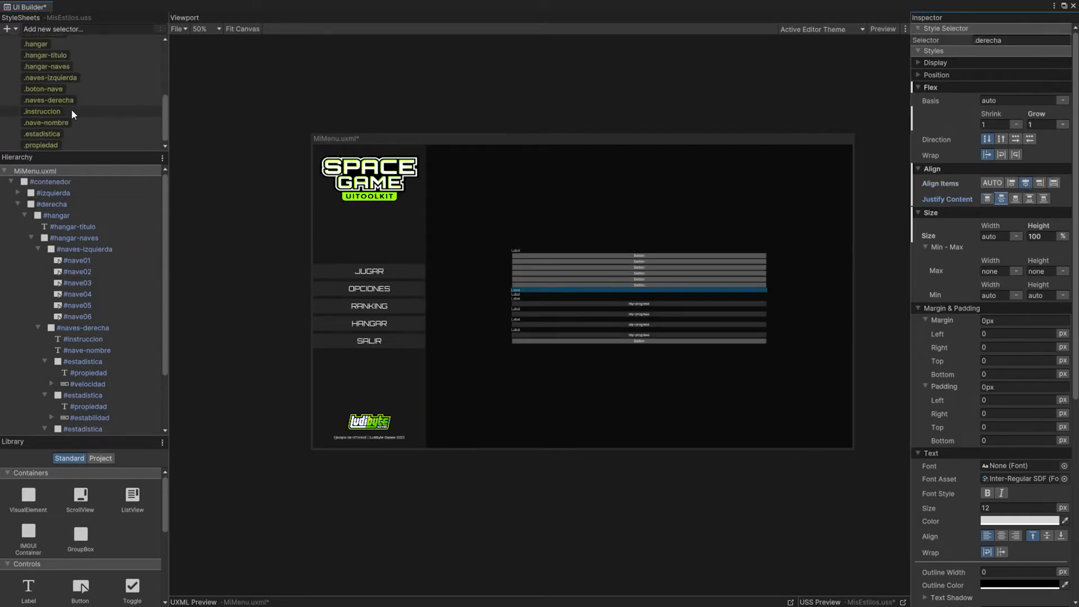
click(49, 56)
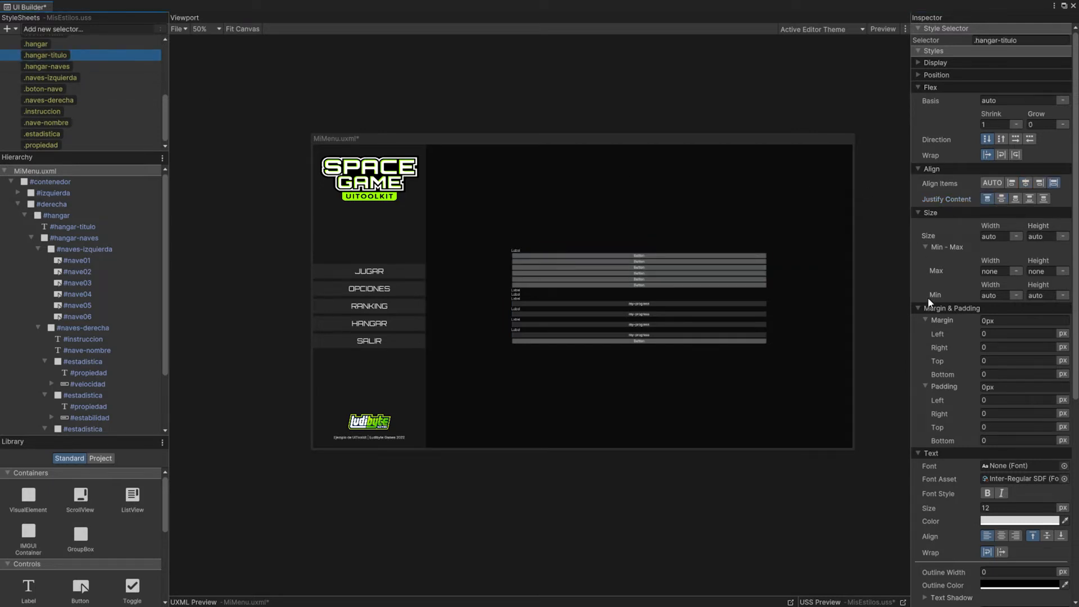
scroll(958, 389, down, 3)
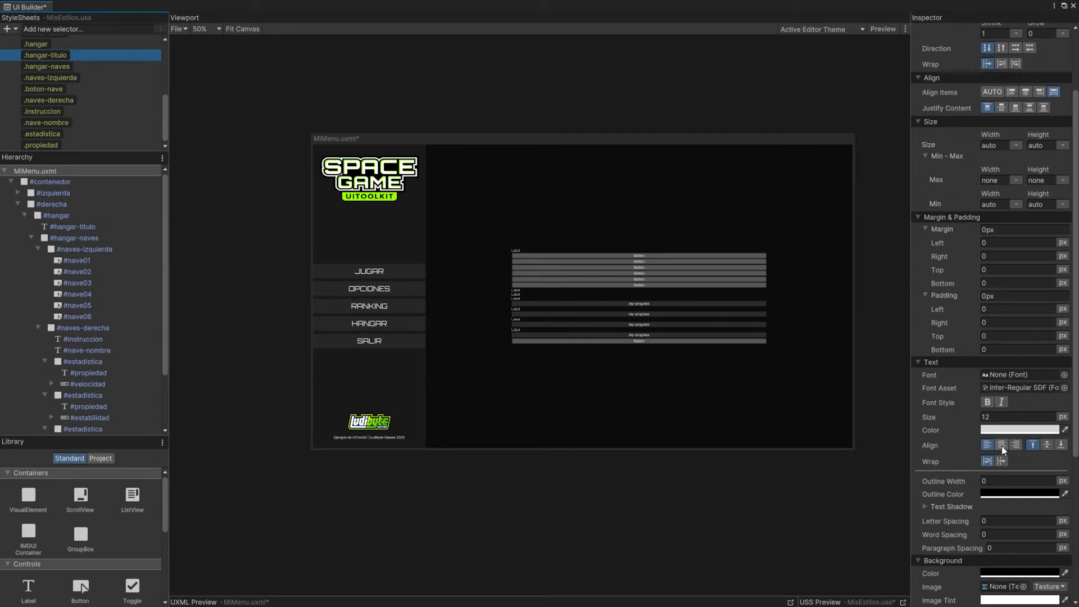
click(1064, 375)
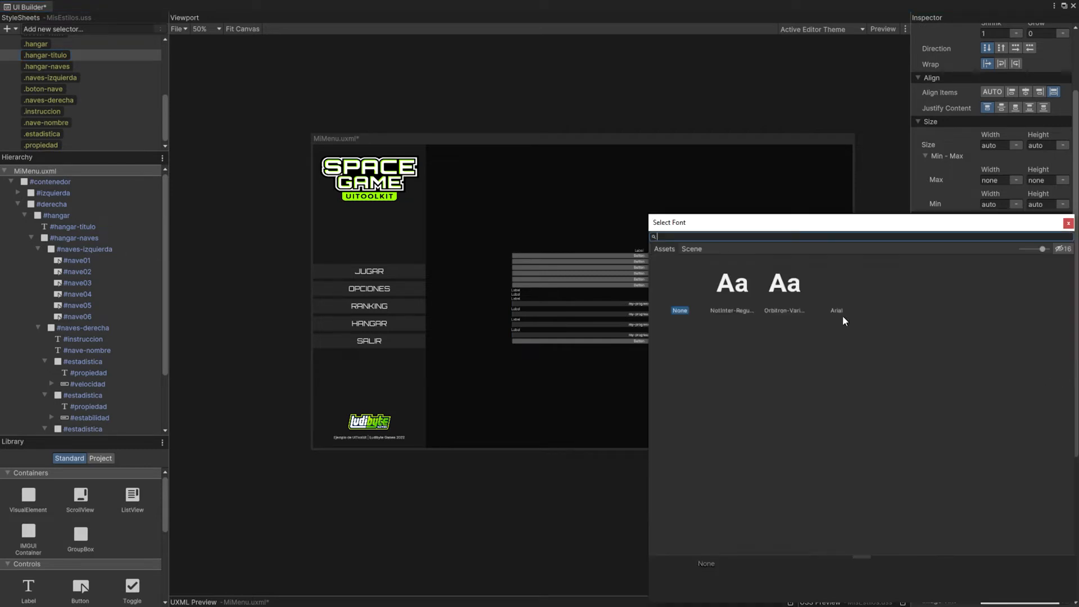
double_click(780, 291)
click(1068, 391)
double_click(683, 284)
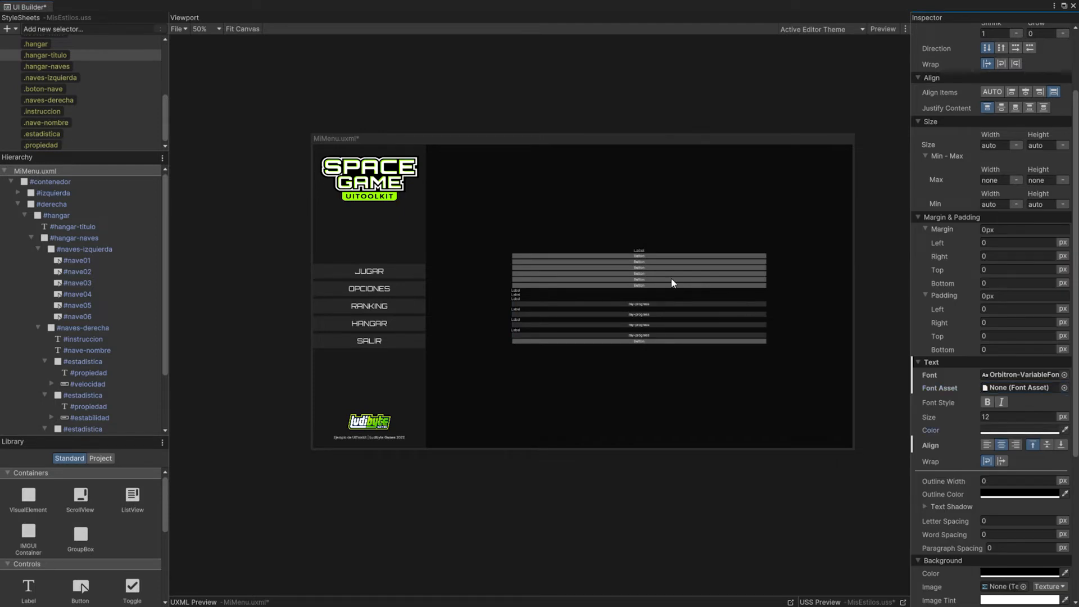
Step: Set the .hangar-titulo text color to the logo's green and its font size to 50 px
click(395, 198)
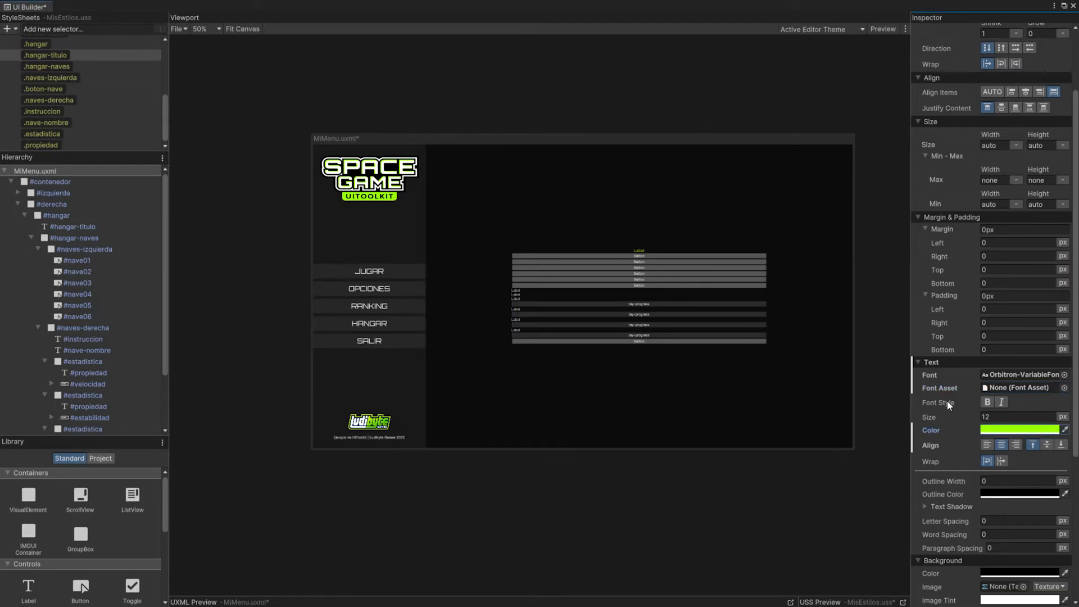
click(1020, 416)
text(50)
key(Return)
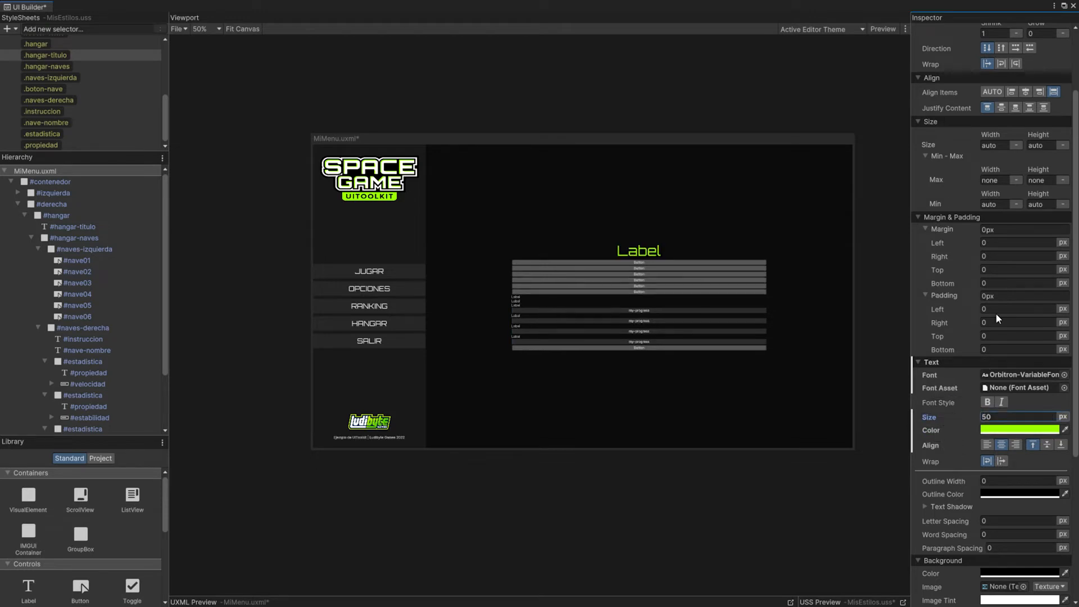
Step: Set the bottom margin of the .hangar-titulo style to 20 px
click(1012, 283)
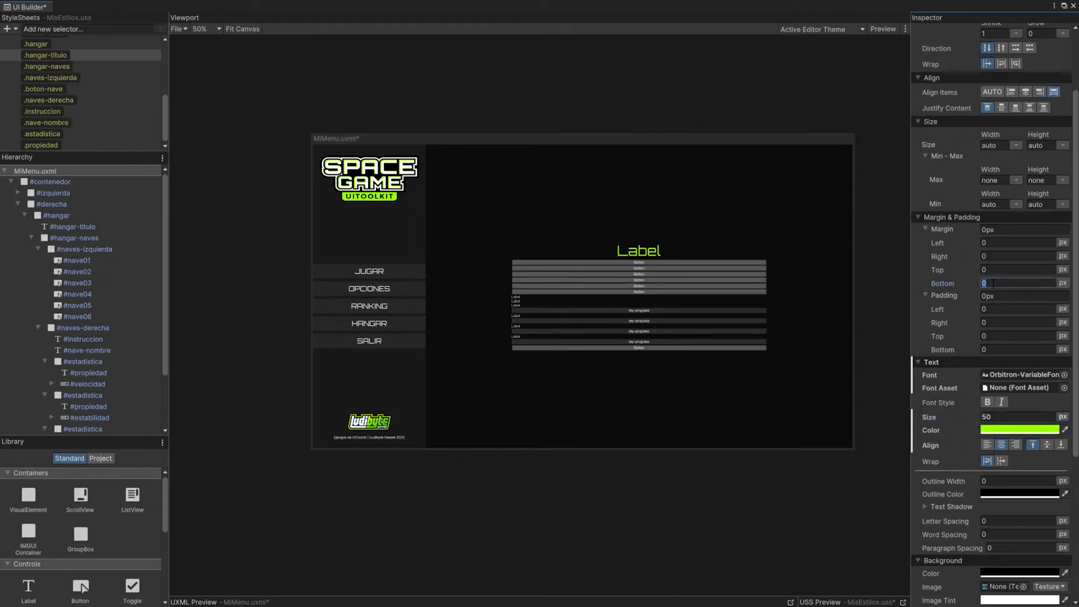
text(20)
key(Return)
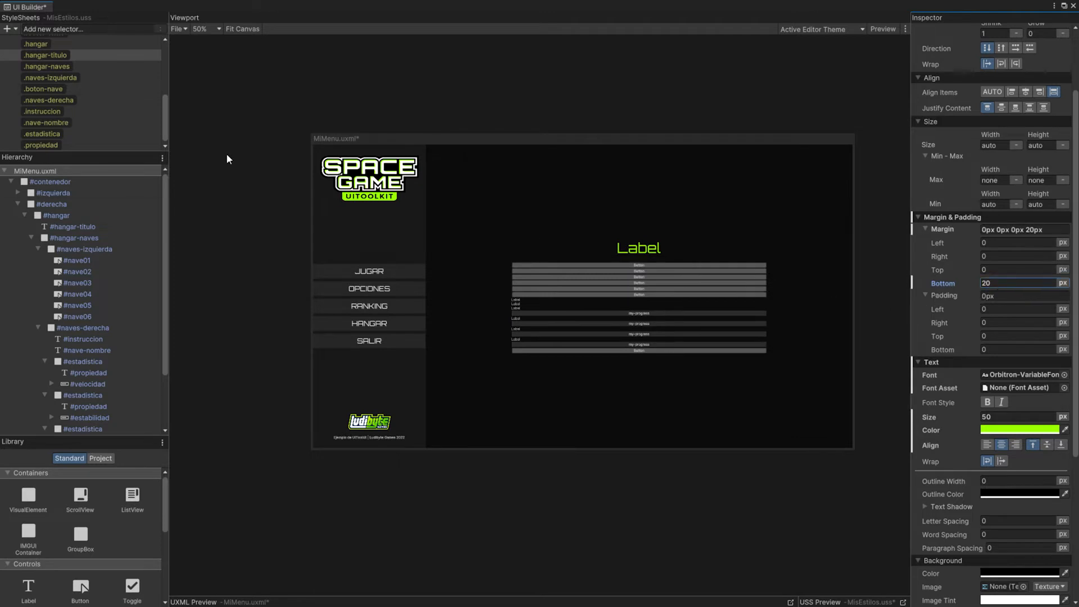
Step: Change the text of the #hangar-titulo label to HANGAR
click(76, 229)
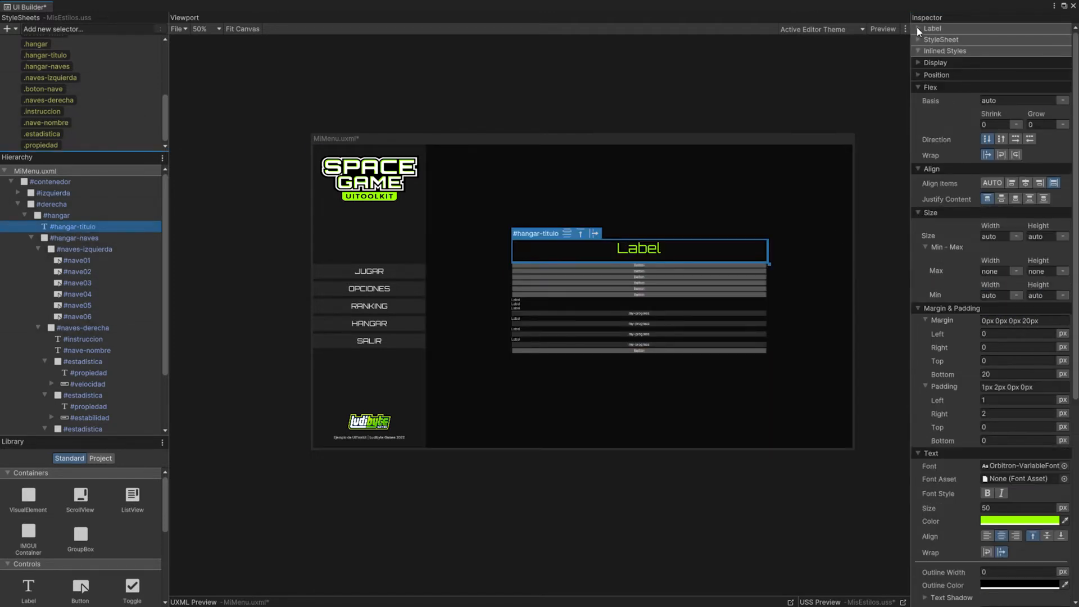
click(919, 29)
click(1012, 140)
text(HANGAR)
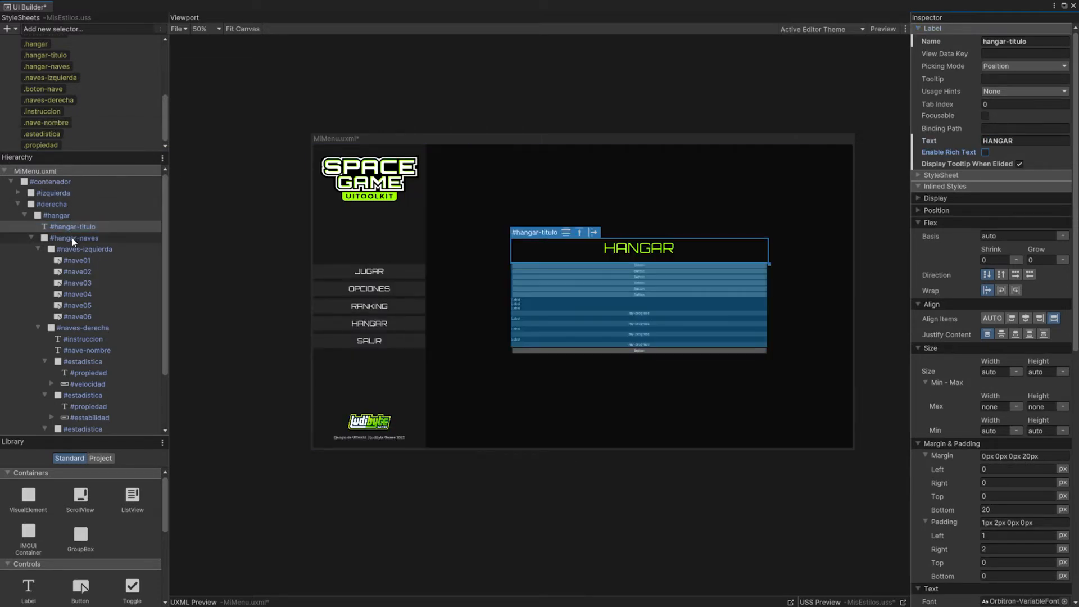
Step: Set the flex direction of the .hangar-naves style to row
click(72, 239)
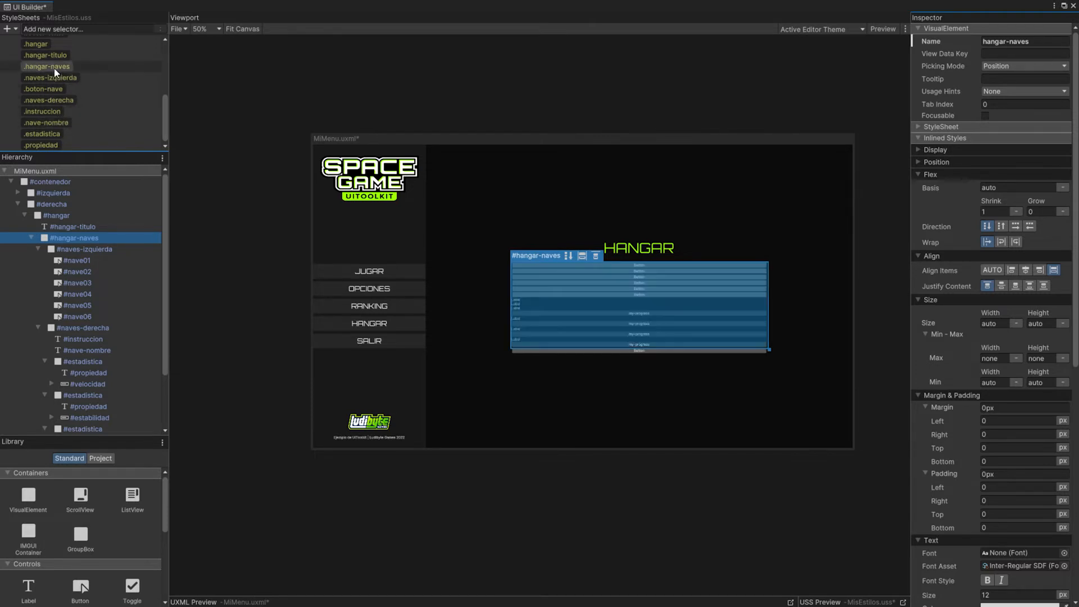
click(124, 68)
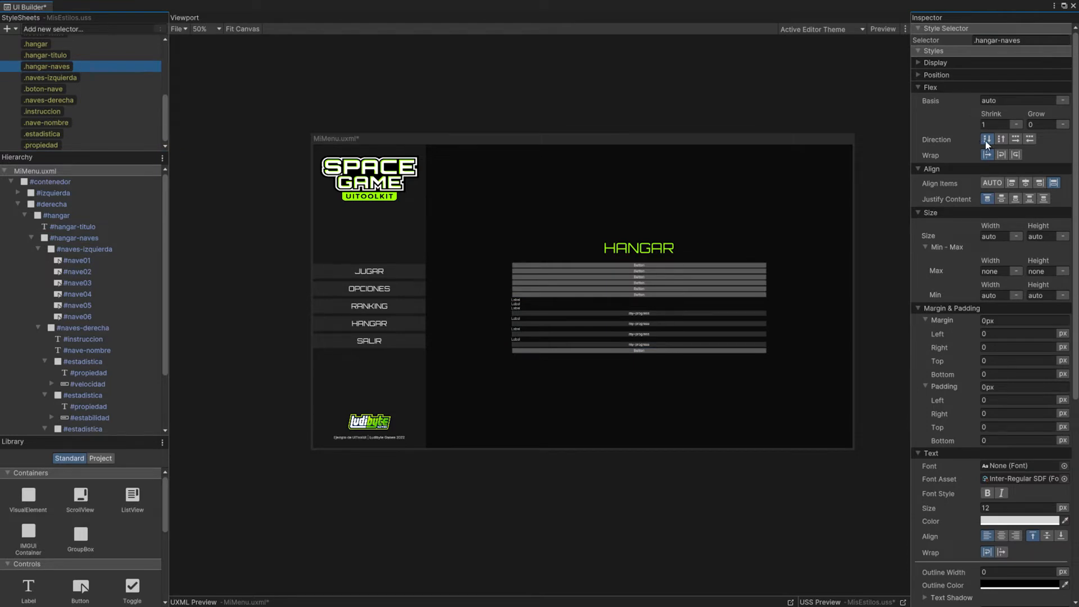
click(1014, 140)
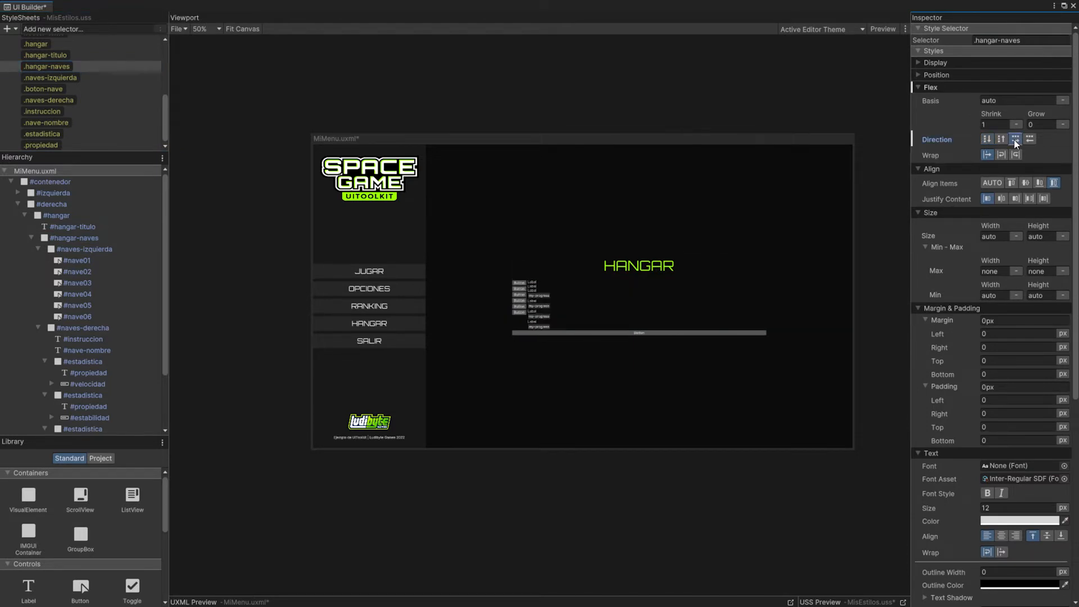
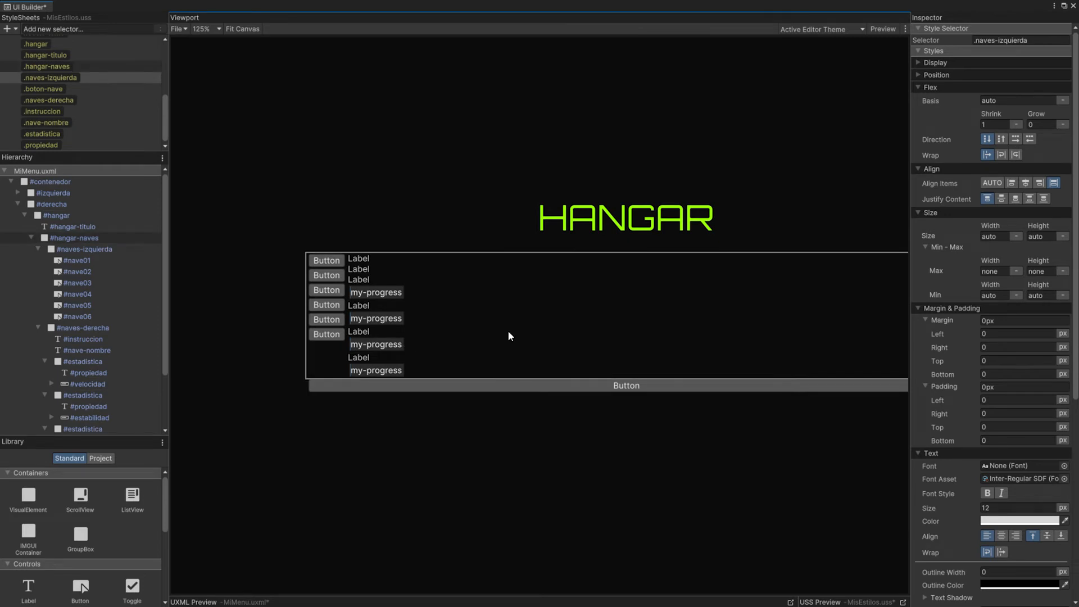
Step: Set the flex direction of the .naves-izquierda style to row and enable wrapping
click(61, 79)
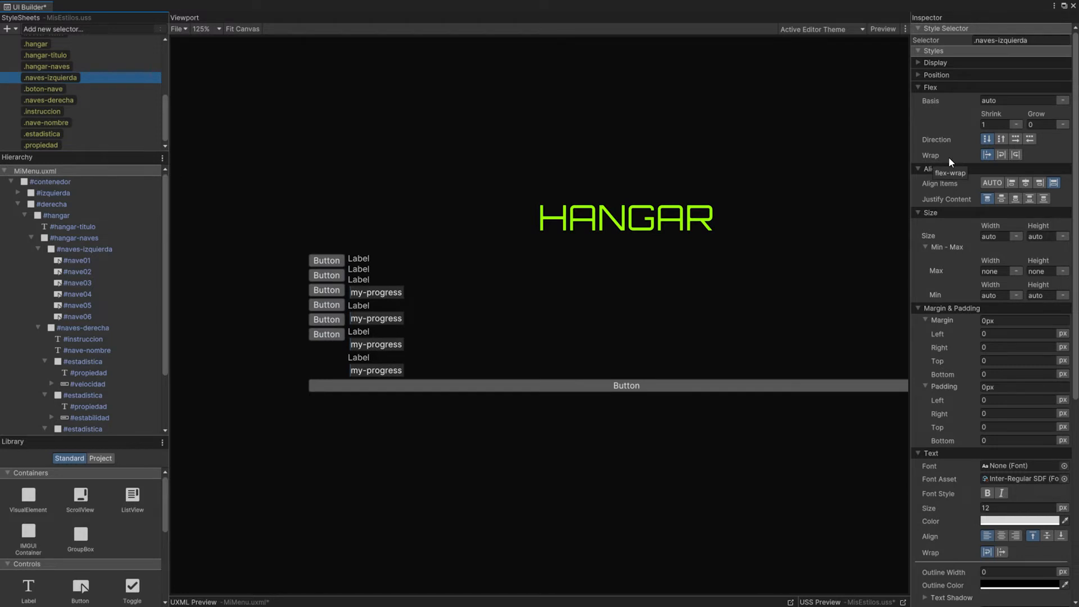
click(1014, 140)
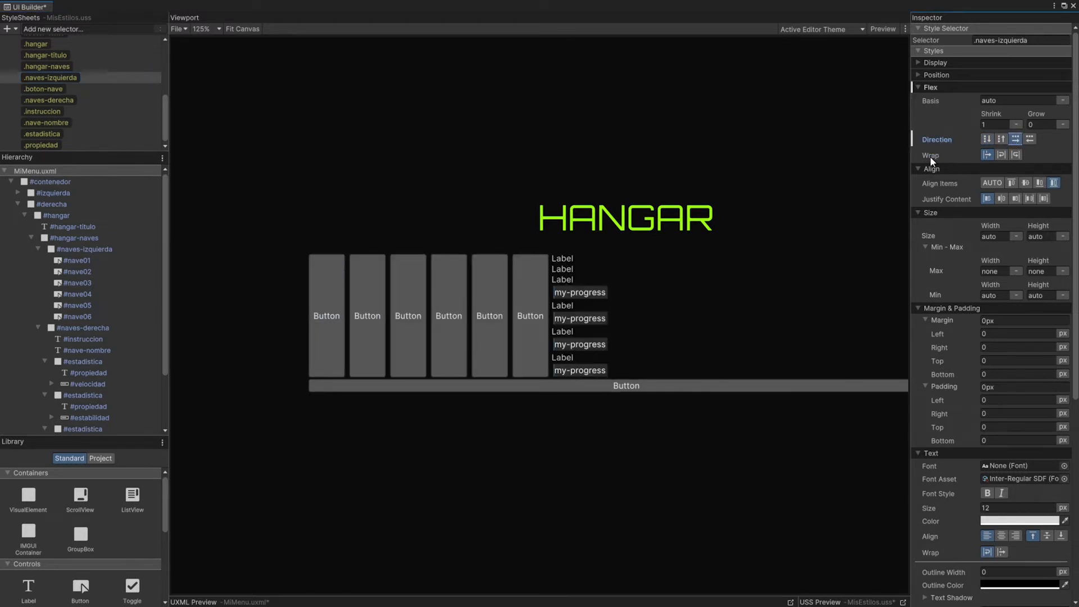
click(1001, 155)
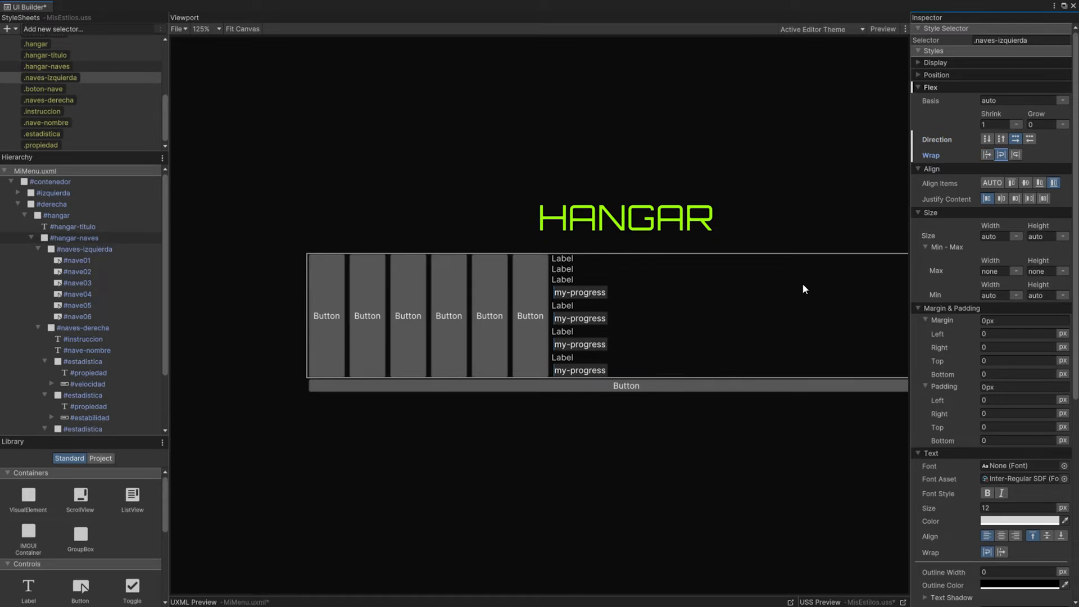
Step: Set the height of the #naves-derecha element to 100% and its flex grow to 1
click(37, 249)
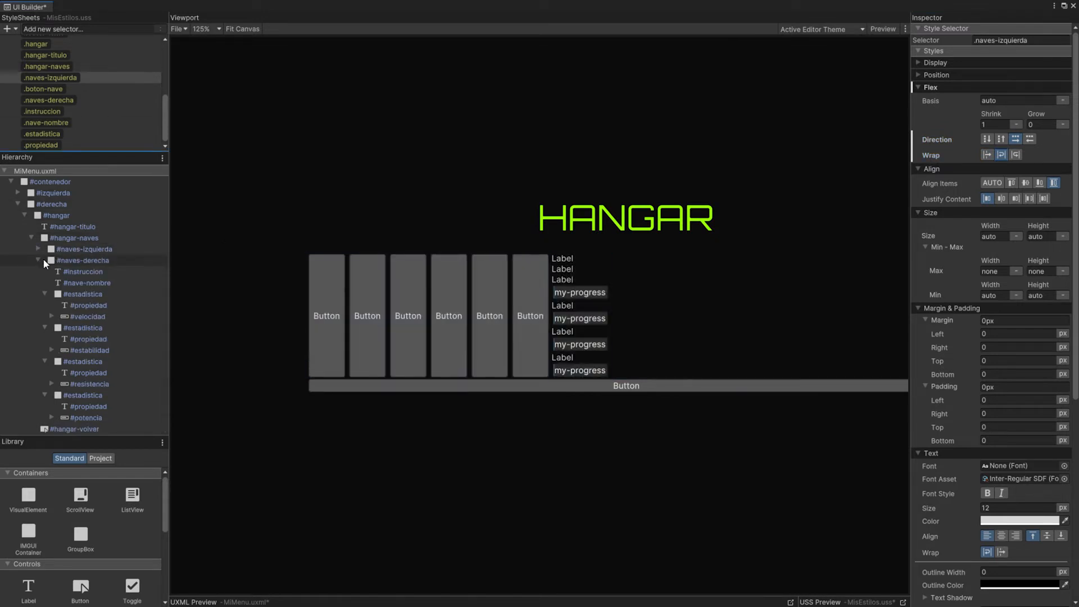
click(90, 262)
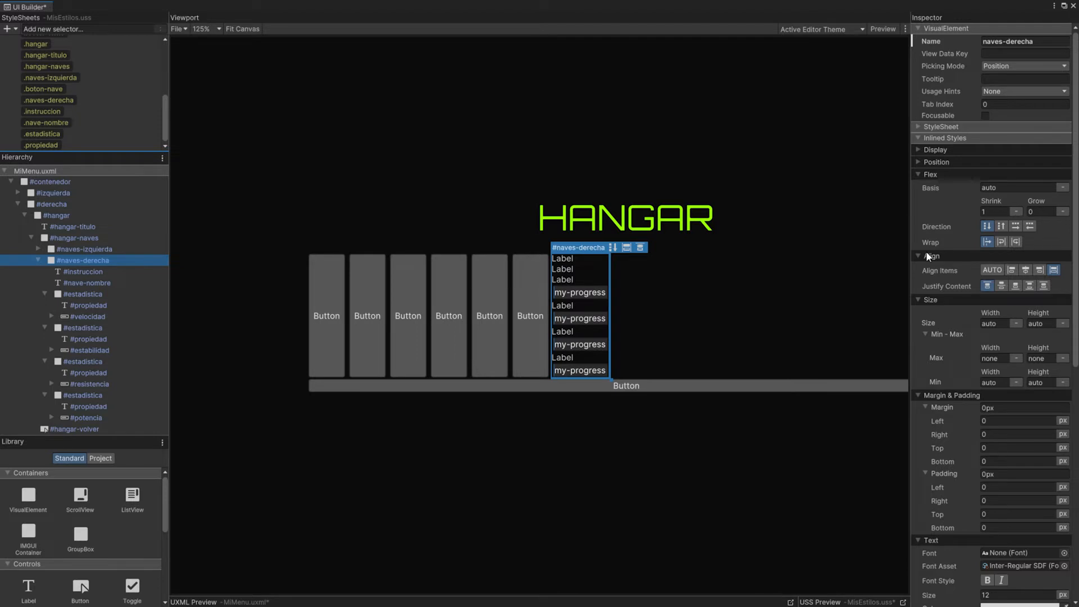
click(1041, 323)
text(100)
click(1063, 325)
click(1041, 346)
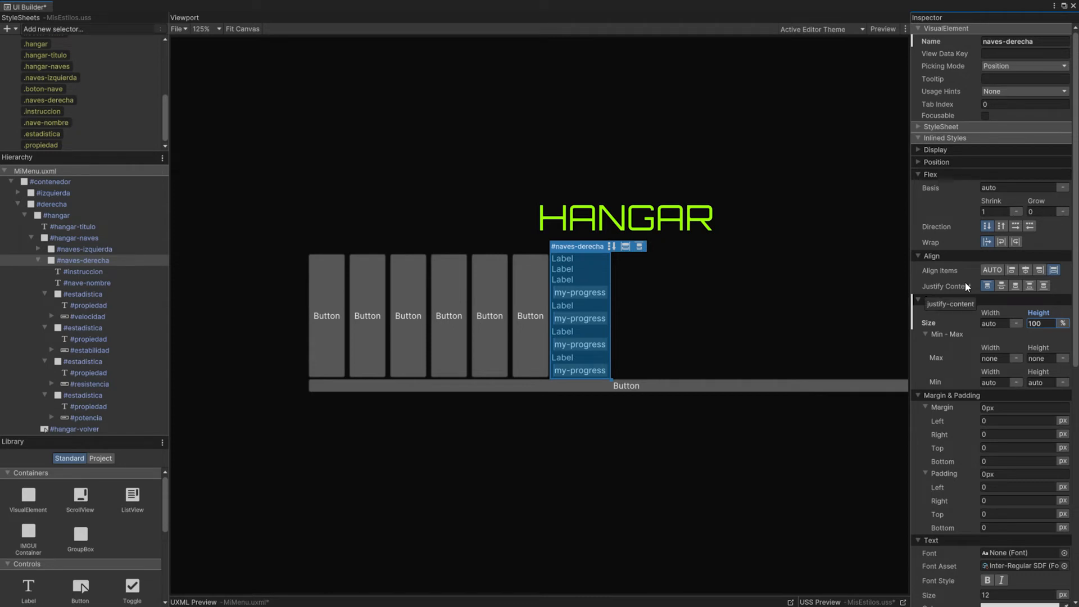
click(1041, 212)
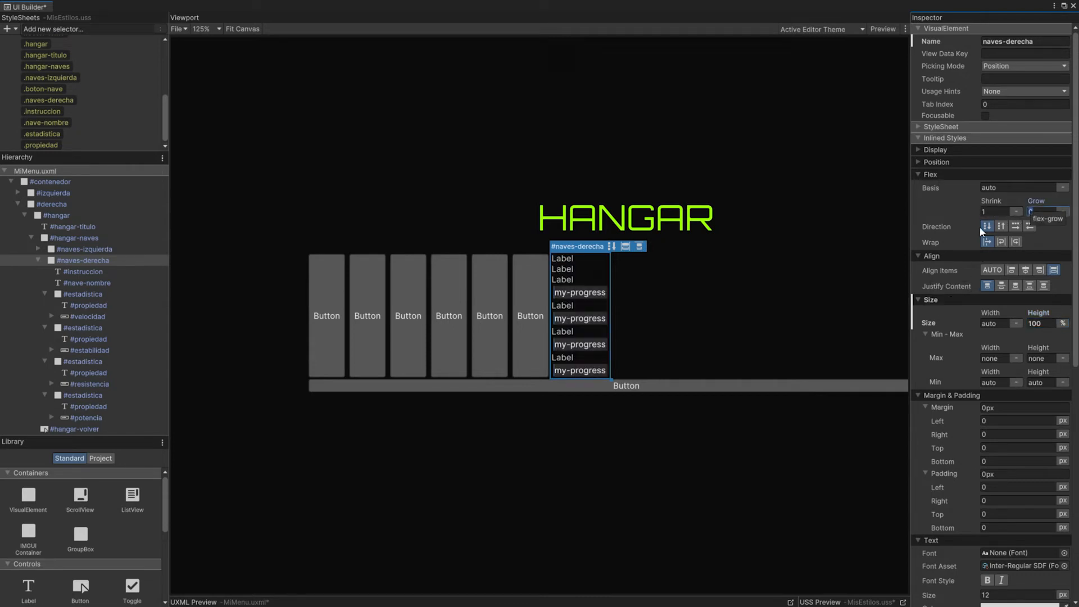
text(1)
click(1053, 229)
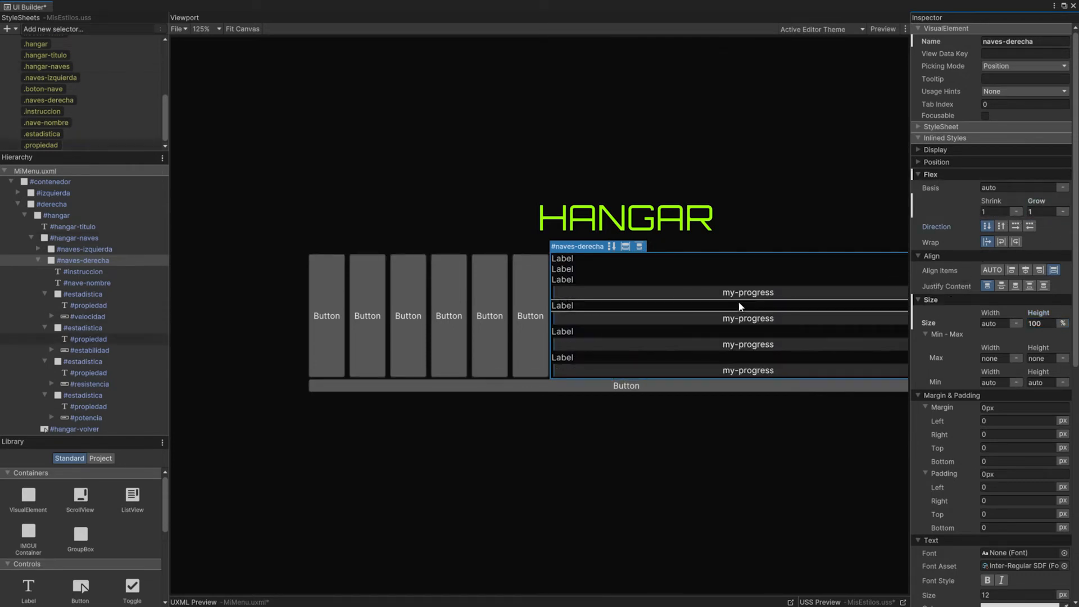
scroll(710, 281, down, 1)
middle_drag(710, 281, 661, 250)
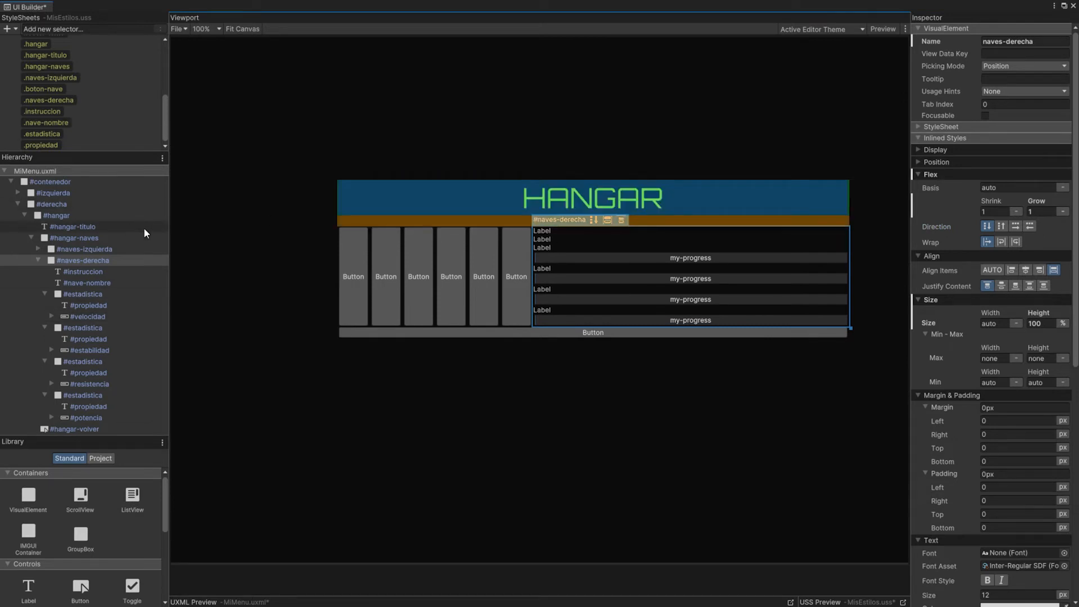
Step: Set the width and height of the .boton-nave style to 200 px each
click(38, 249)
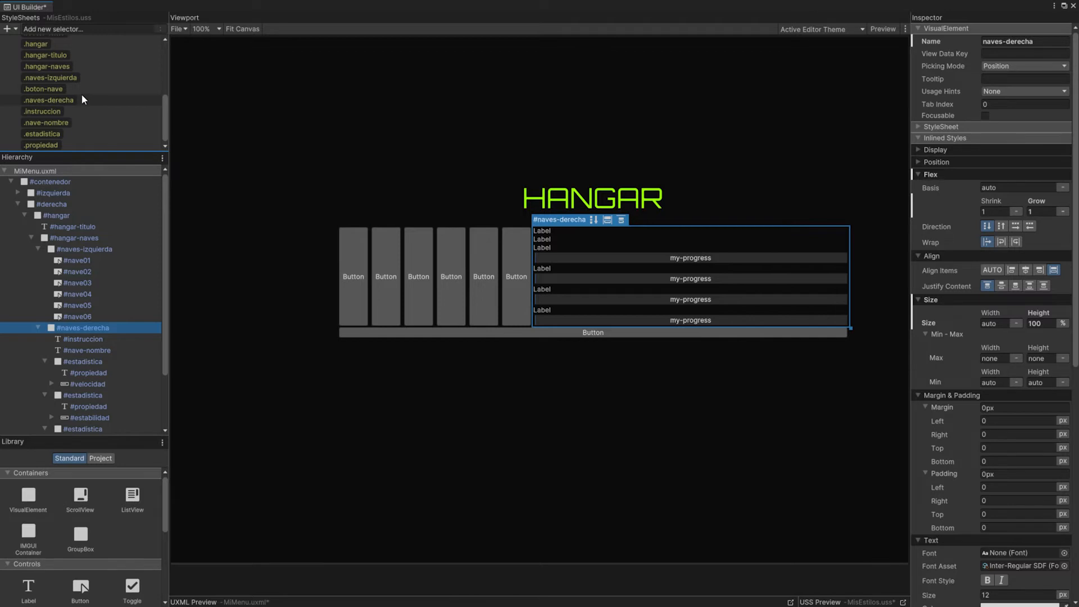
click(49, 88)
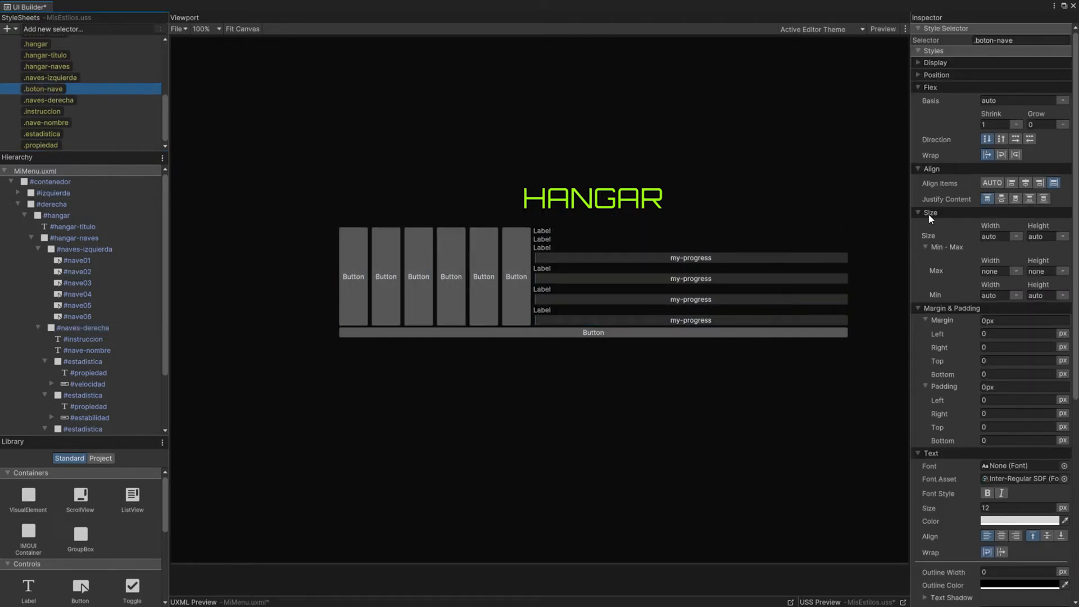
click(994, 236)
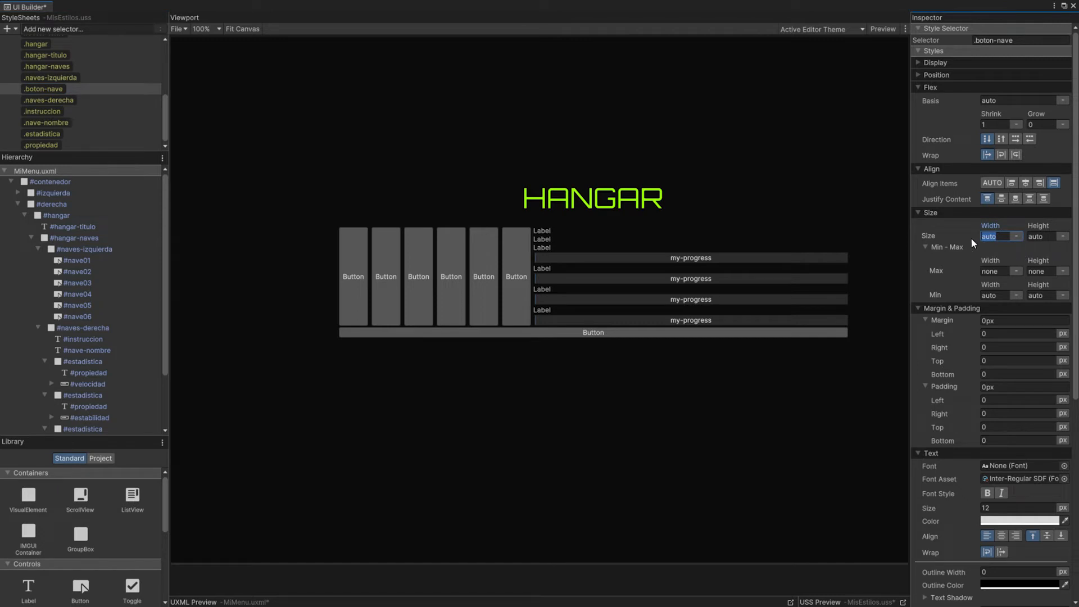
text(200)
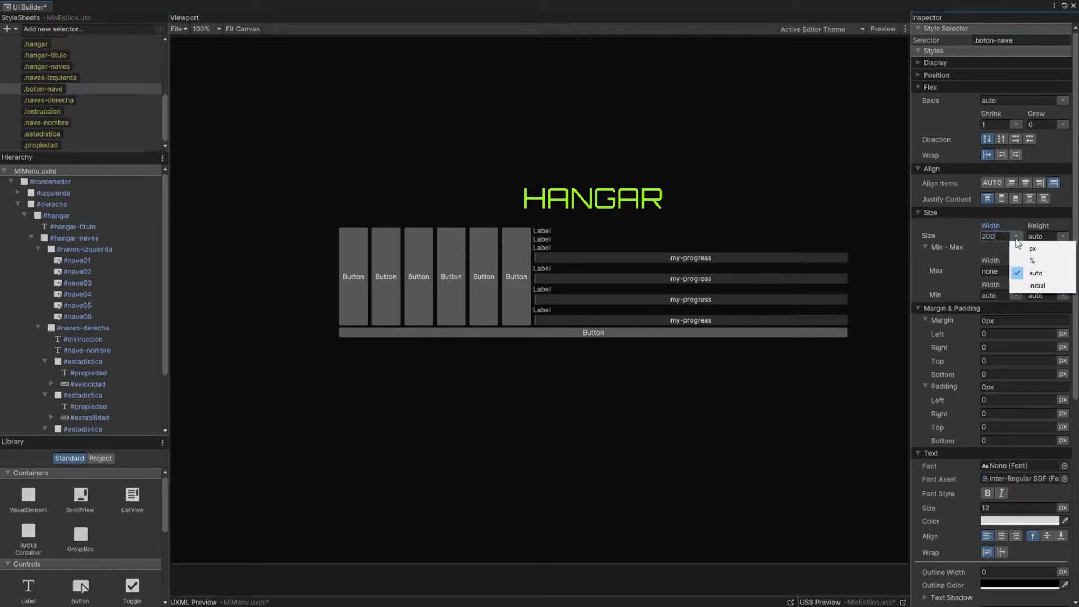
click(1044, 237)
text(200)
key(Return)
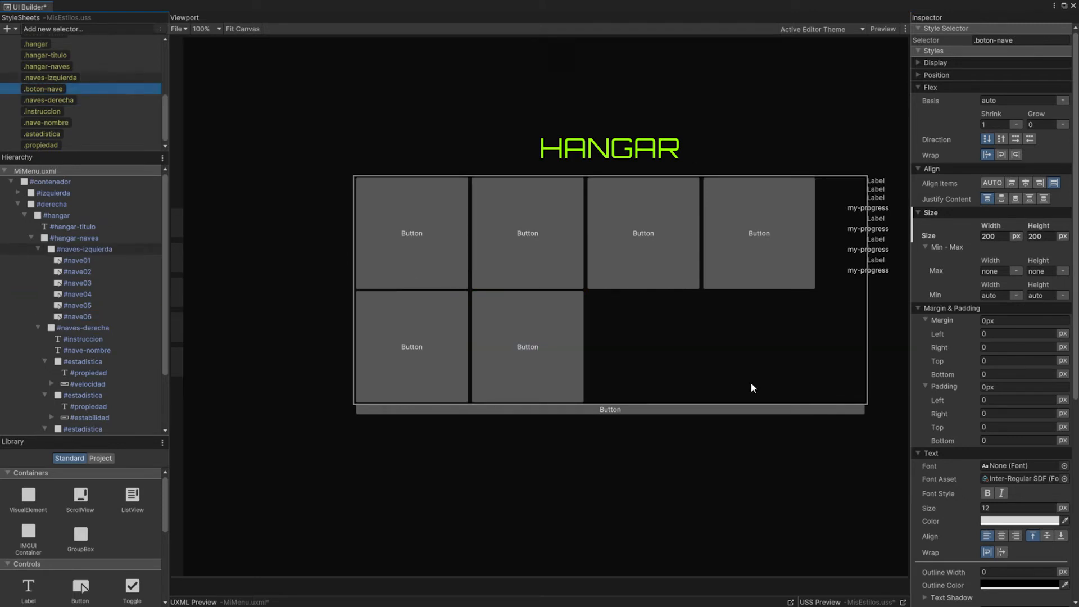
Step: Set the width of the .naves-izquierda style to 630 px
click(61, 86)
click(61, 78)
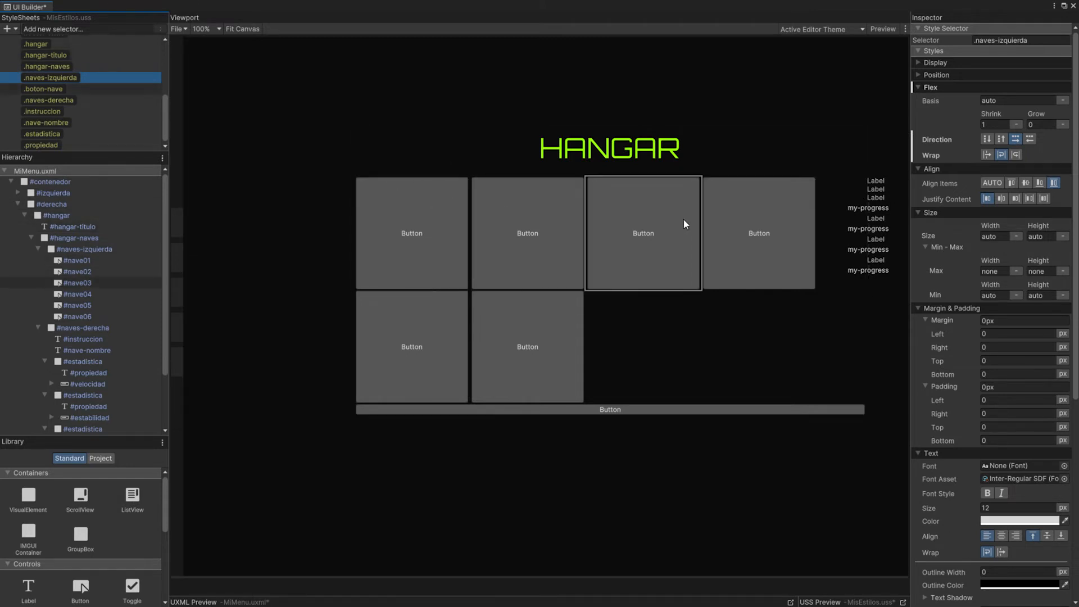
click(994, 236)
text(630)
key(Return)
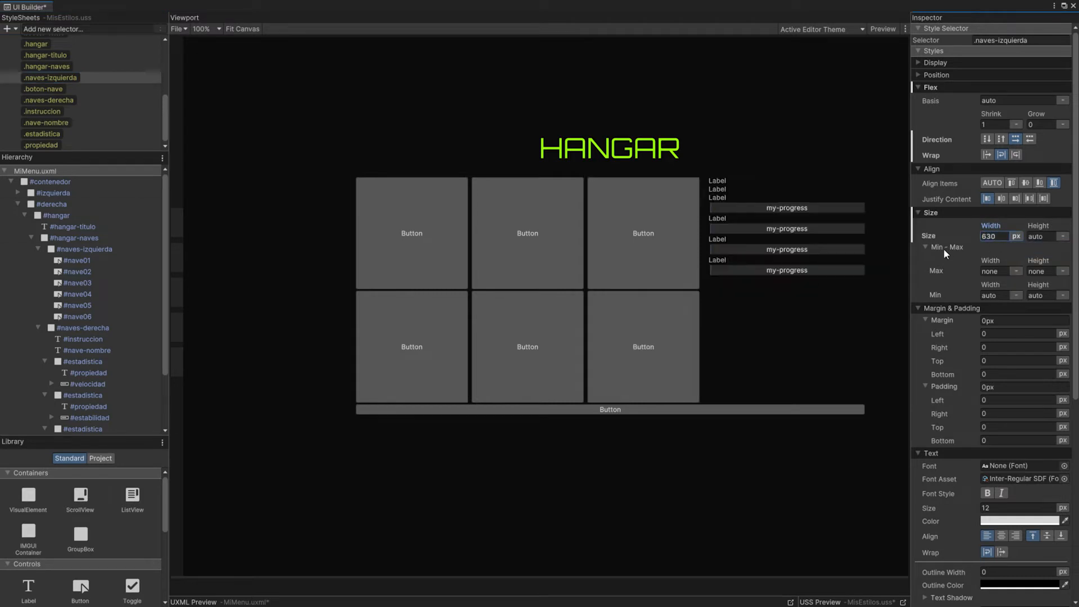
Step: Set the border width and border radius of the .boton-nave style to 0 px
click(43, 88)
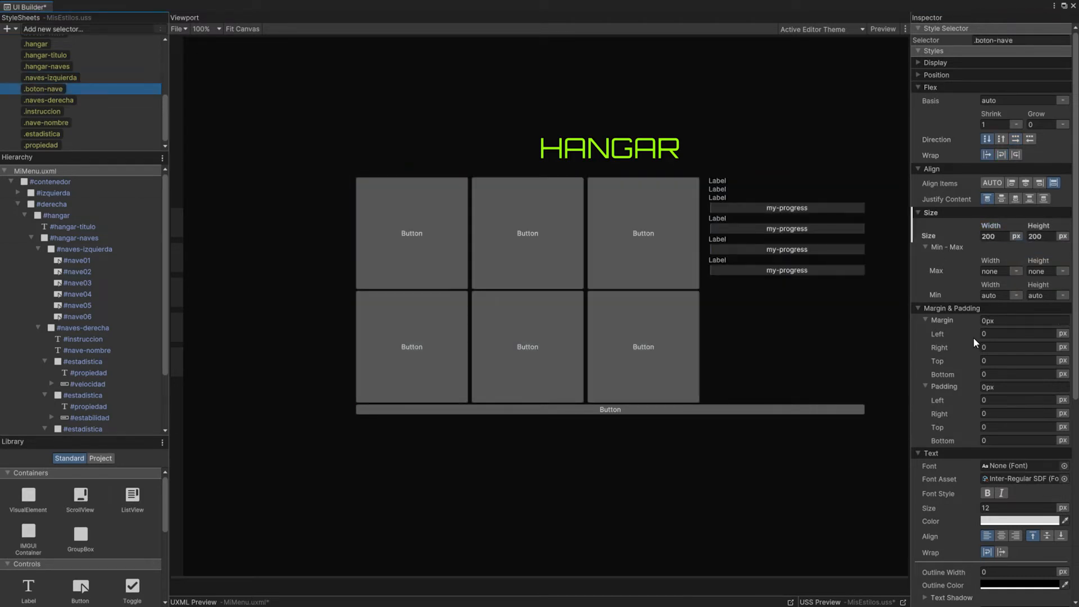
scroll(973, 339, down, 10)
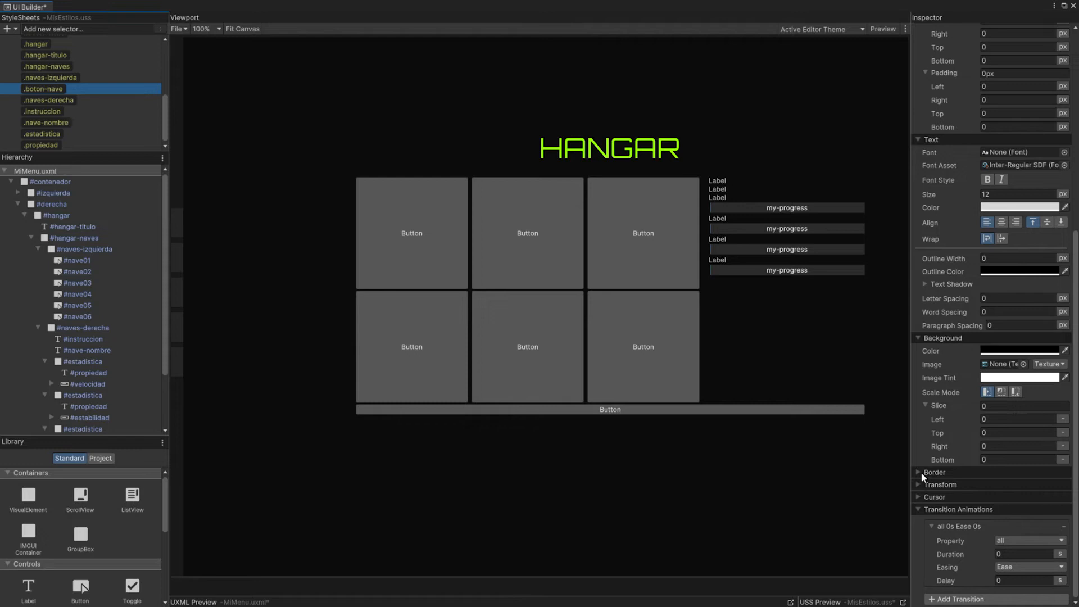
click(920, 472)
scroll(955, 469, down, 4)
click(1007, 493)
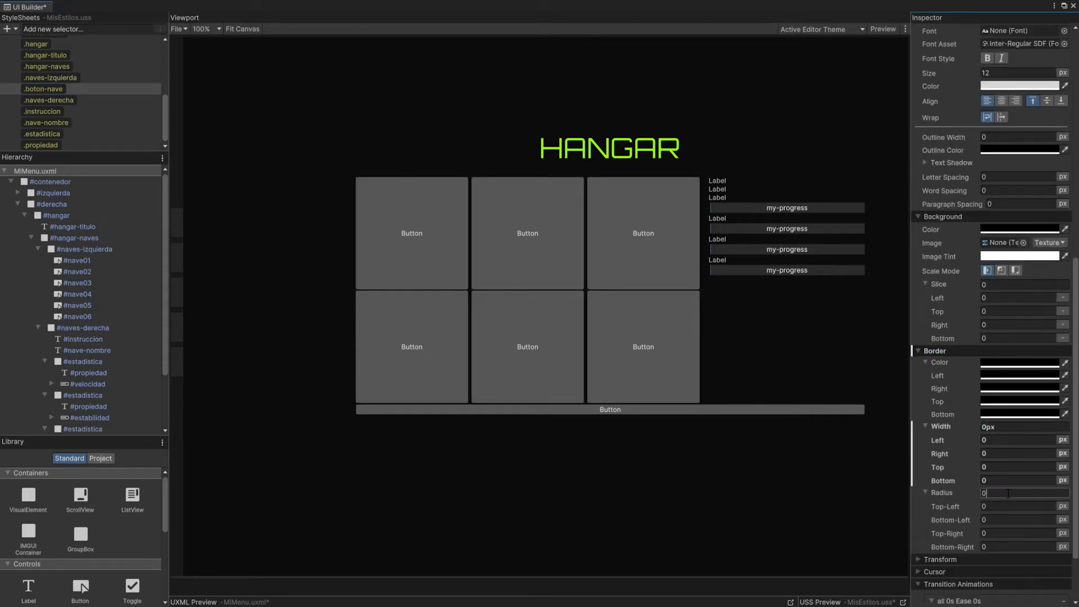
Step: Set all margins of the .boton-nave style to 5 px and its padding to 0 px
scroll(964, 386, up, 9)
click(996, 159)
text(5)
key(Return)
click(1002, 225)
key(Return)
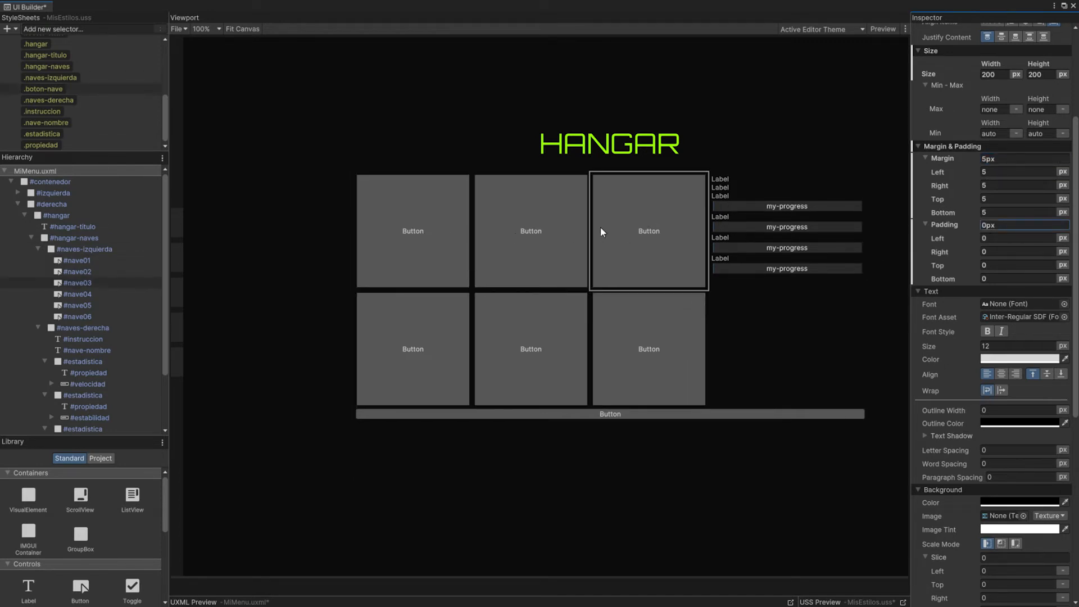
Step: Clear the text of the six ship buttons, #nave01 to #nave06
click(77, 261)
key(Down)
key(Down)
key(Down)
key(Down)
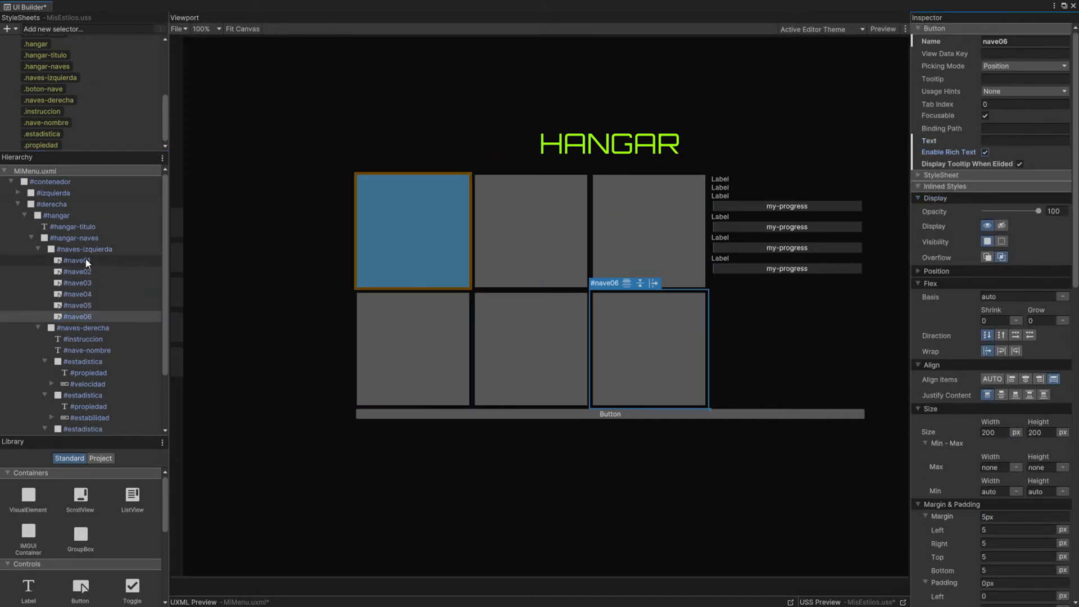
Step: Set the border radius of the .boton-nave style to 10 px on all corners
click(43, 89)
scroll(1003, 369, down, 3)
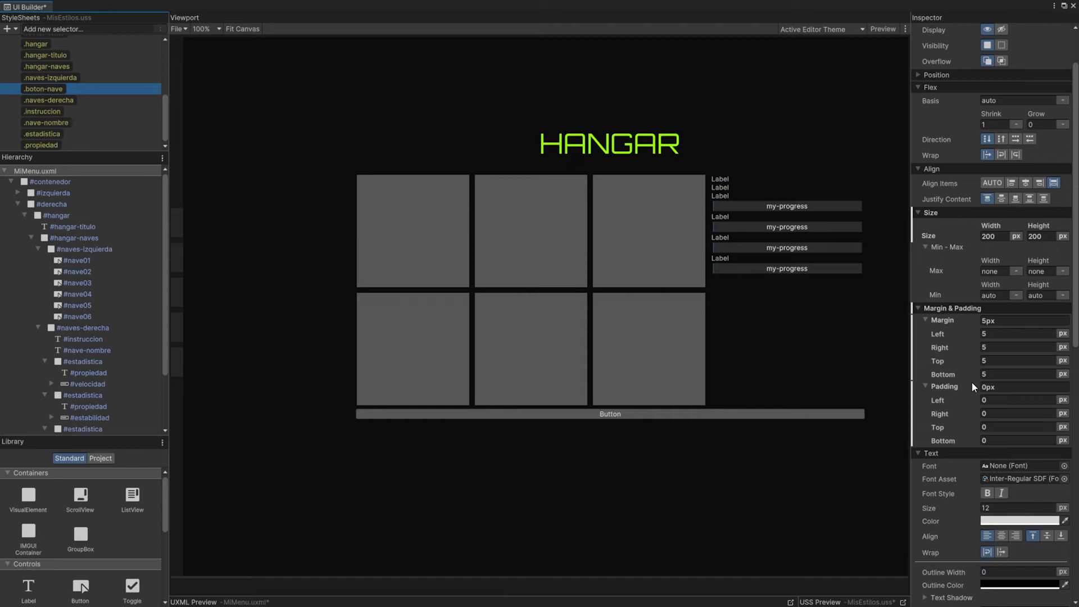
scroll(959, 392, down, 3)
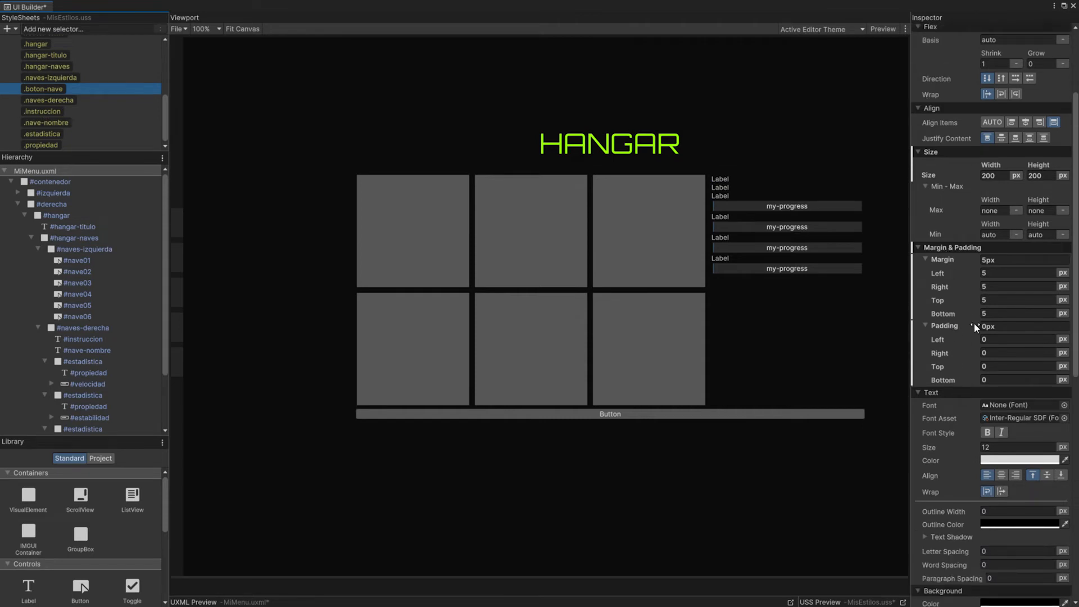
scroll(970, 312, down, 7)
scroll(964, 340, down, 14)
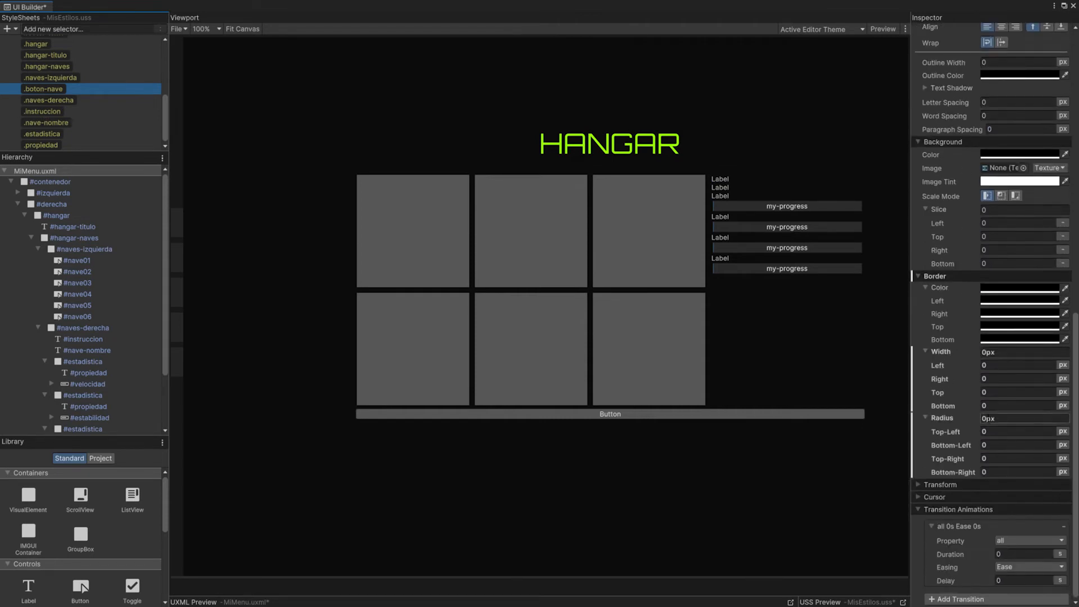
click(1004, 418)
text(10)
key(Return)
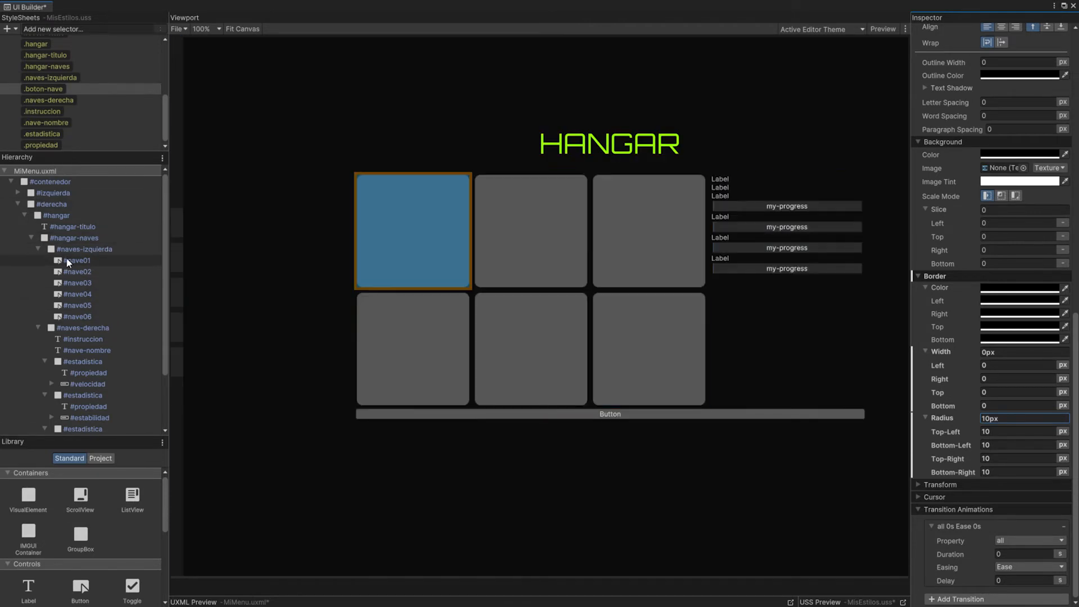
Step: Assign the sprites ui_sprite_3 to ui_sprite_8 as background images of the buttons #nave01 to #nave06, in order
click(78, 260)
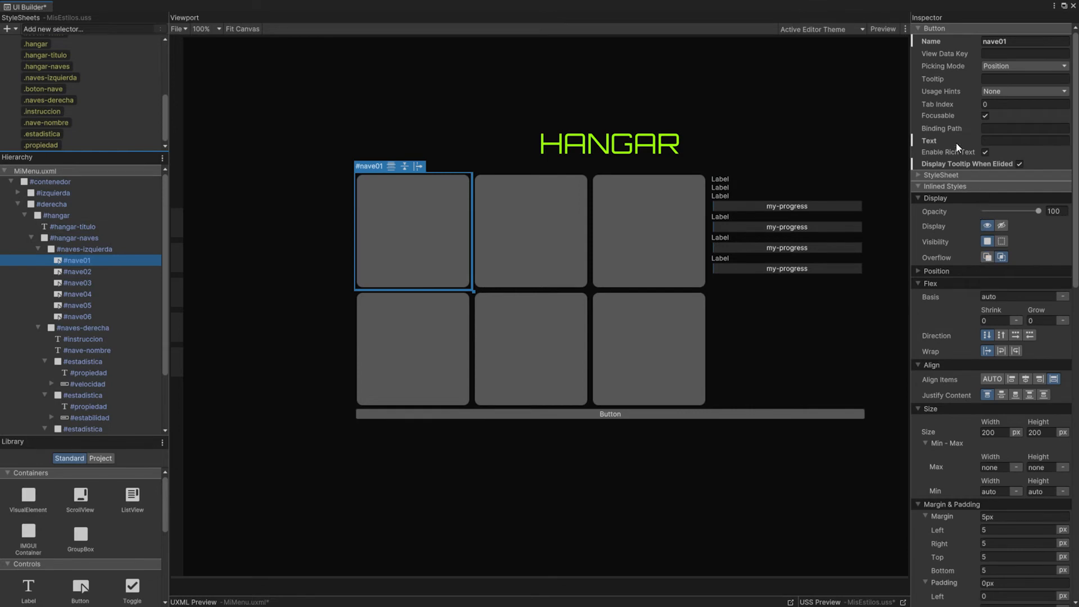
click(919, 27)
scroll(923, 47, down, 10)
scroll(938, 63, up, 10)
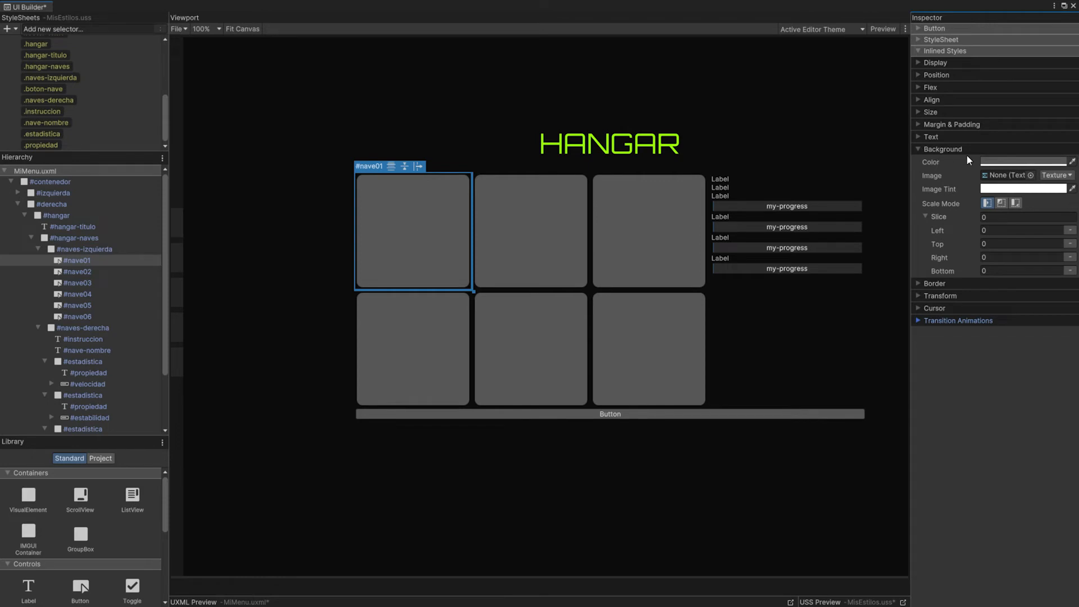
click(1055, 175)
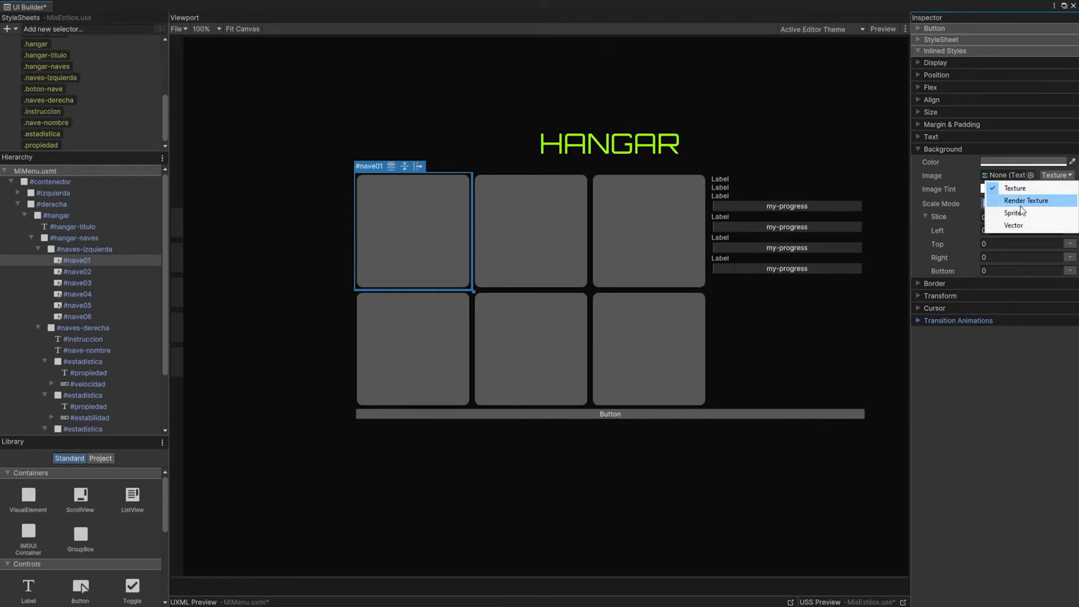
click(1018, 214)
click(1034, 174)
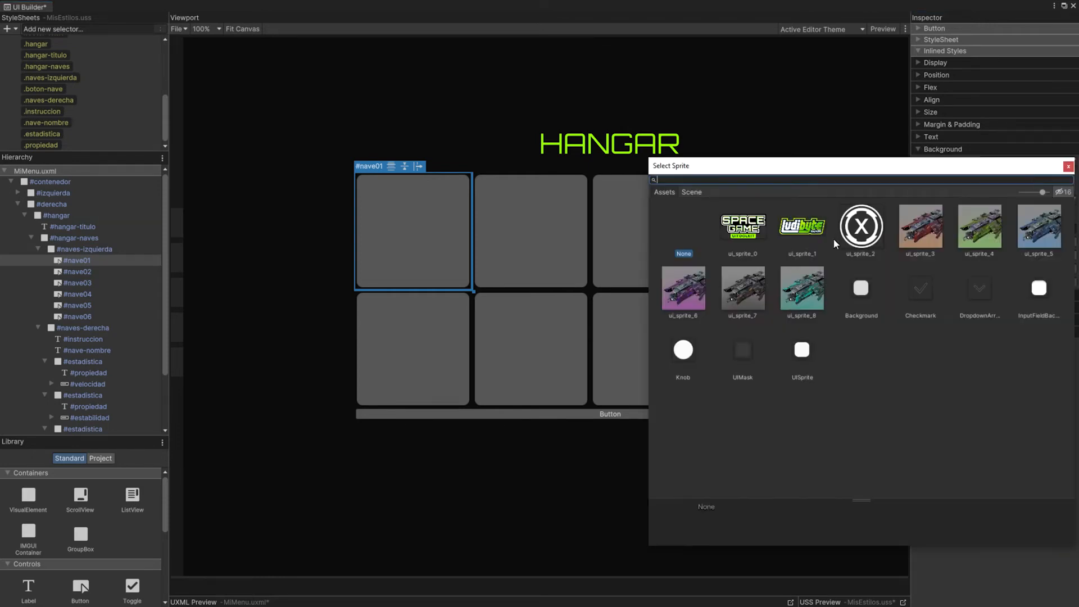
double_click(924, 227)
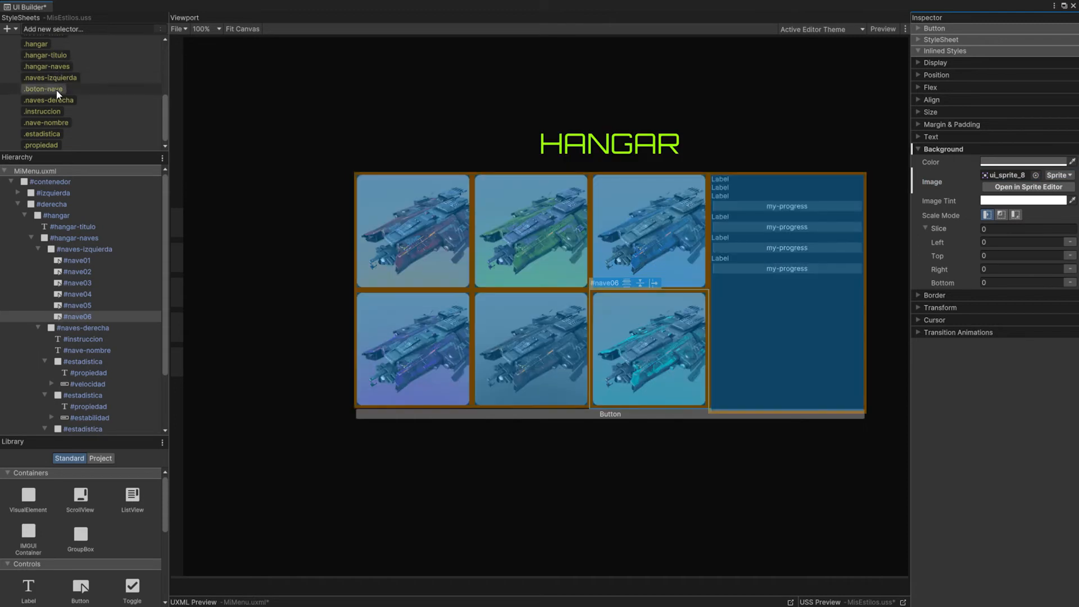
Step: Lower the opacity of the .boton-nave style to 27 and set its background image tint to light grey
click(43, 89)
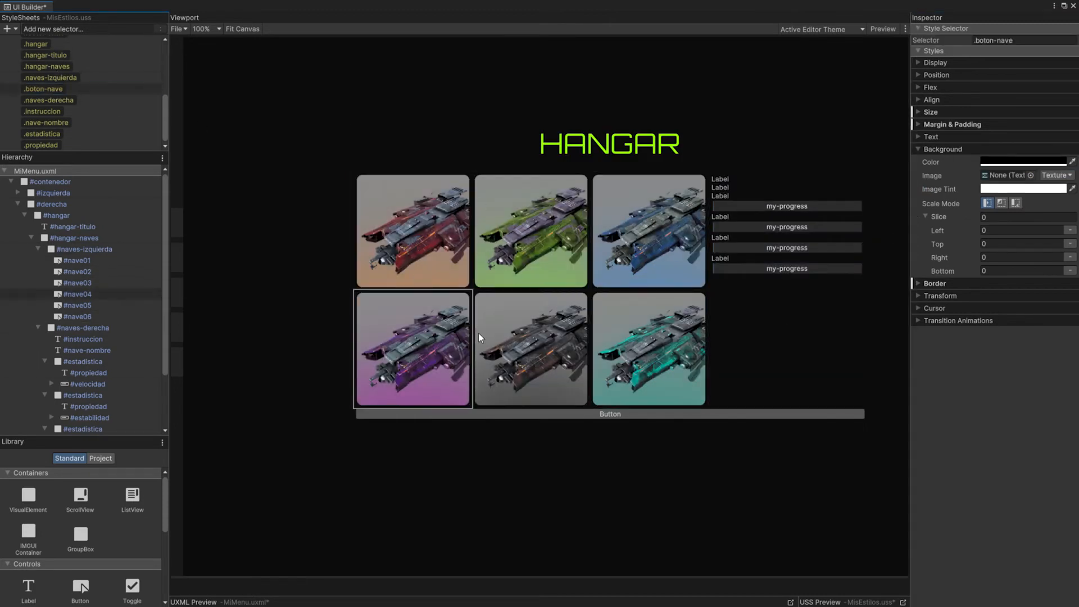
click(920, 63)
drag(1045, 75, 1001, 76)
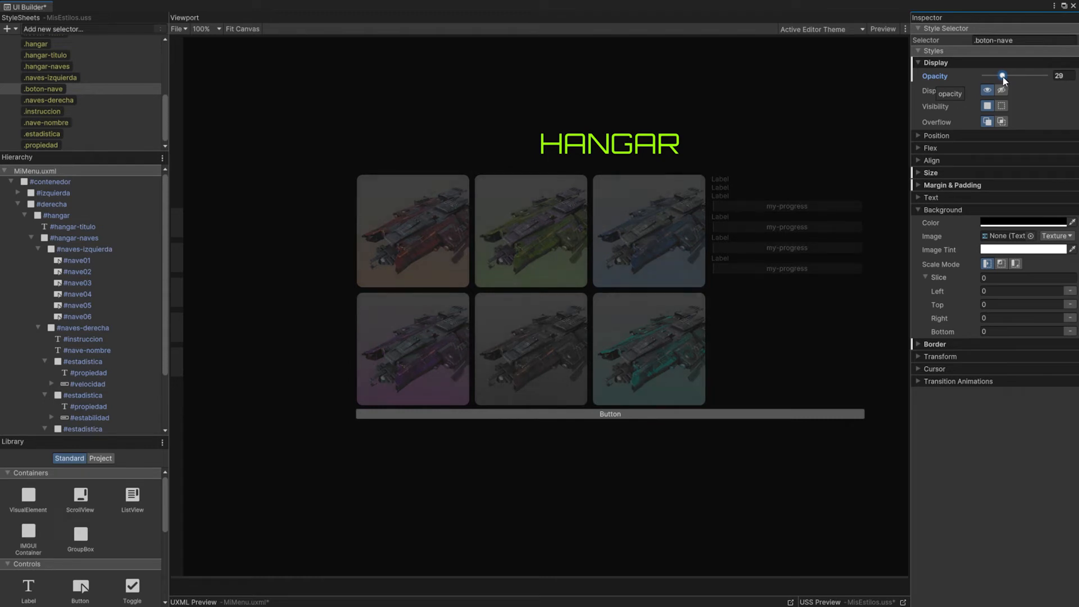
drag(1005, 79, 1002, 78)
click(992, 250)
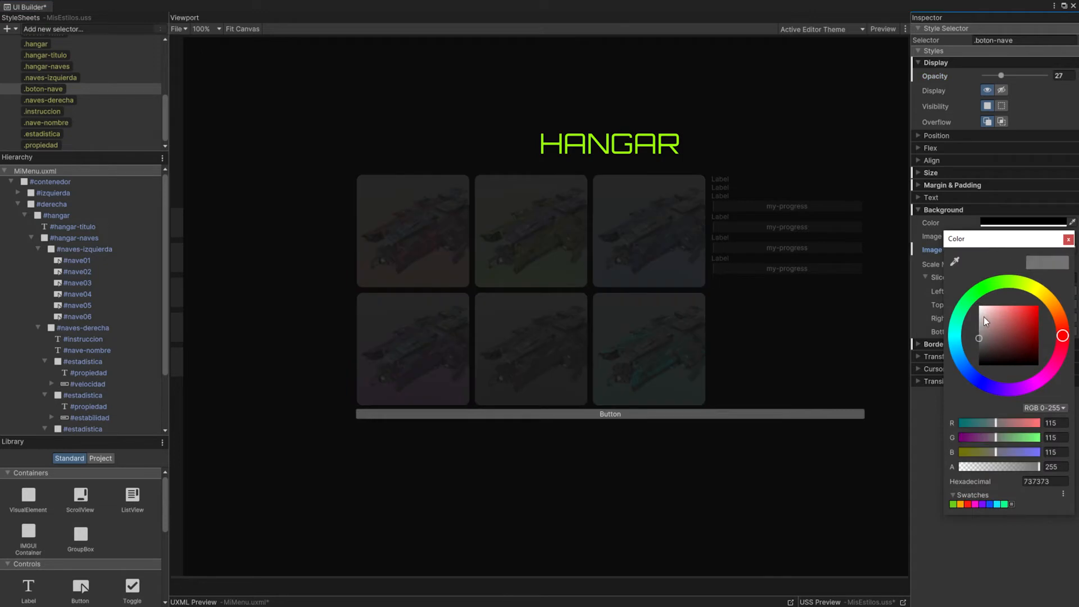
click(981, 322)
Step: Add a new style selector named .boton-nave:hover
click(62, 29)
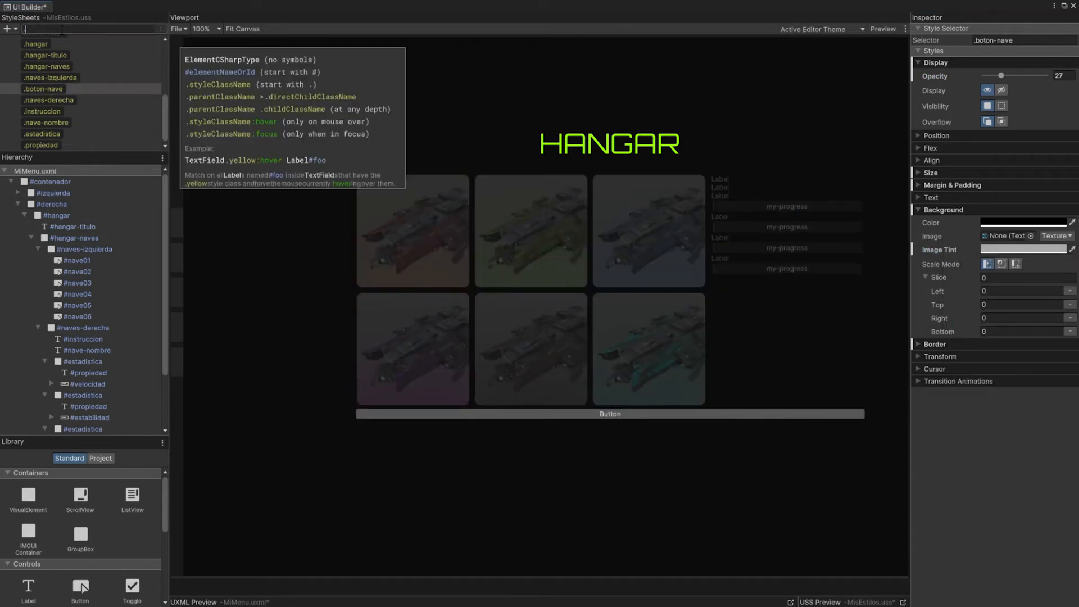
text(.boton-nave:hover)
key(Return)
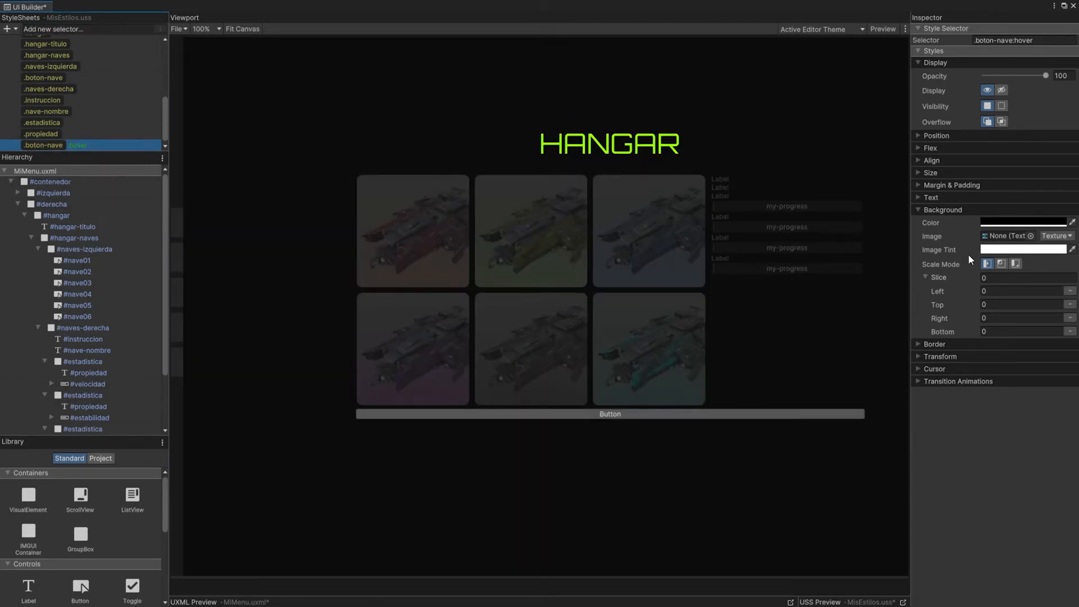
Step: Set the image tint of the .boton-nave:hover style to white and its opacity to 100
click(1007, 249)
drag(1000, 309, 969, 300)
drag(1015, 74, 1060, 79)
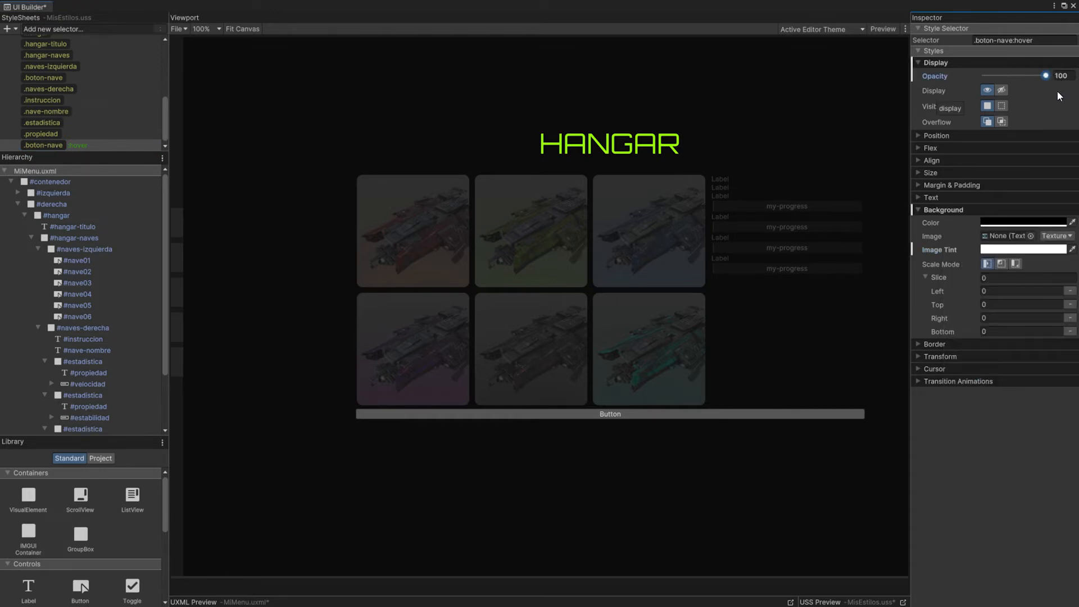
Step: Set the transform scale of the .boton-nave:hover style to 1.1 in X and Y
click(919, 357)
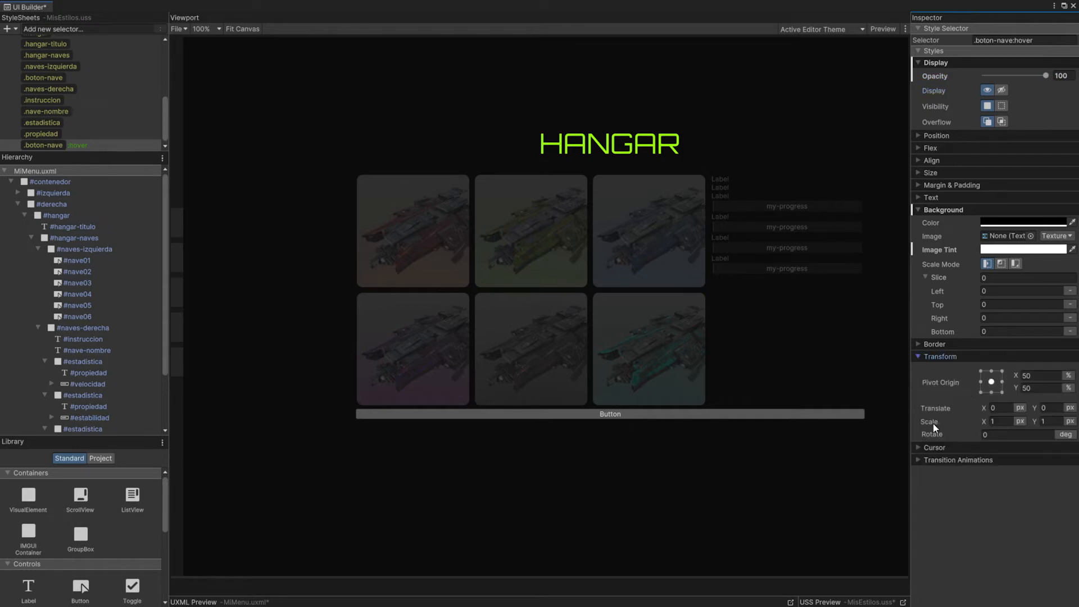
click(1045, 423)
text(1.1)
key(Return)
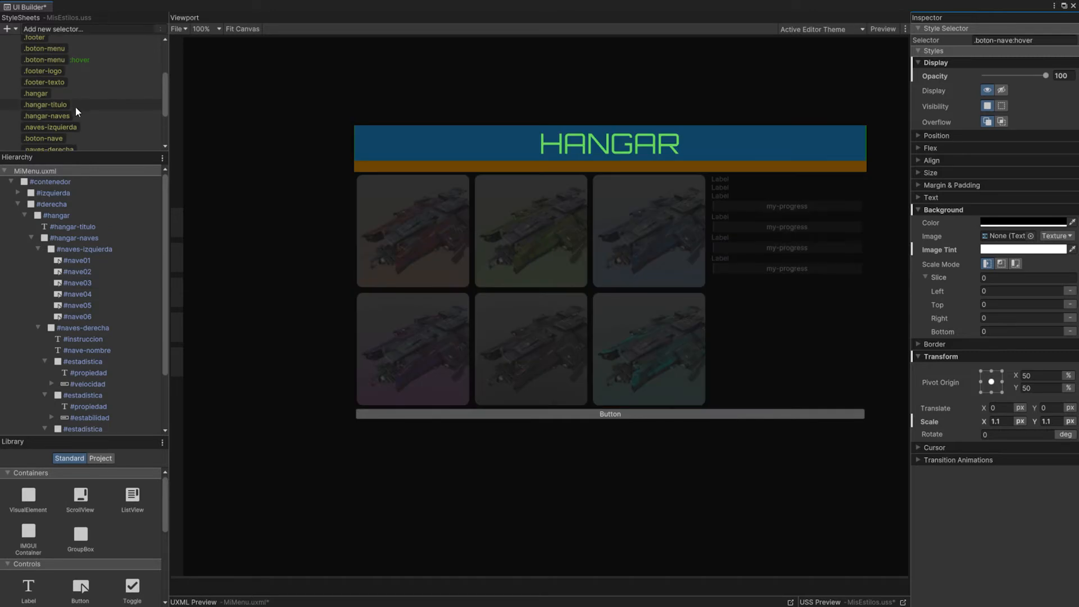
Step: Give the .boton-nave style a transition on all properties with 0.5 s duration and Ease Out easing, and preview it
click(48, 78)
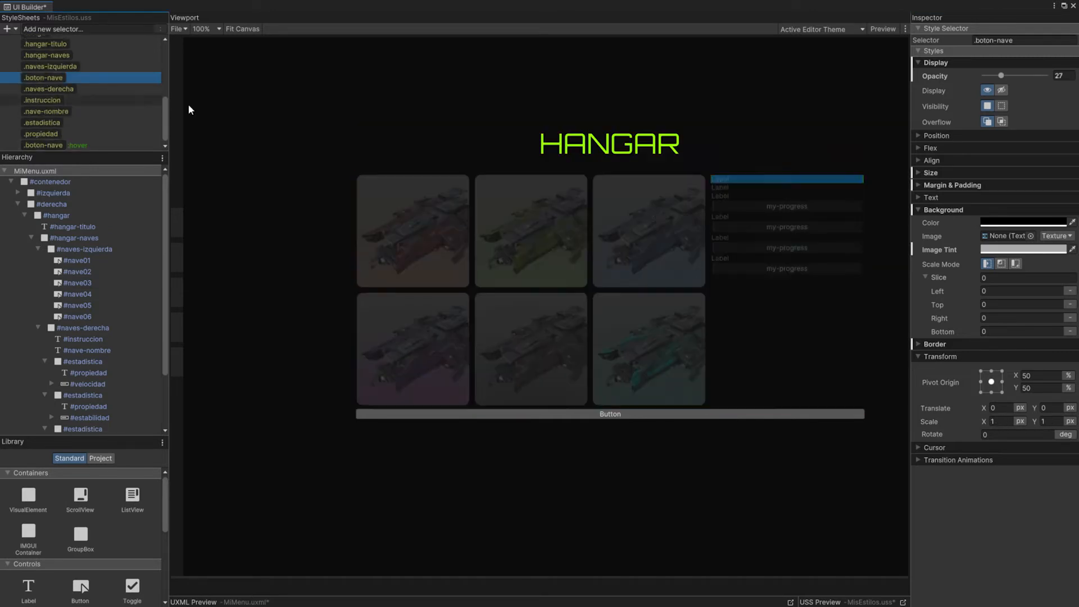
click(918, 459)
click(1003, 504)
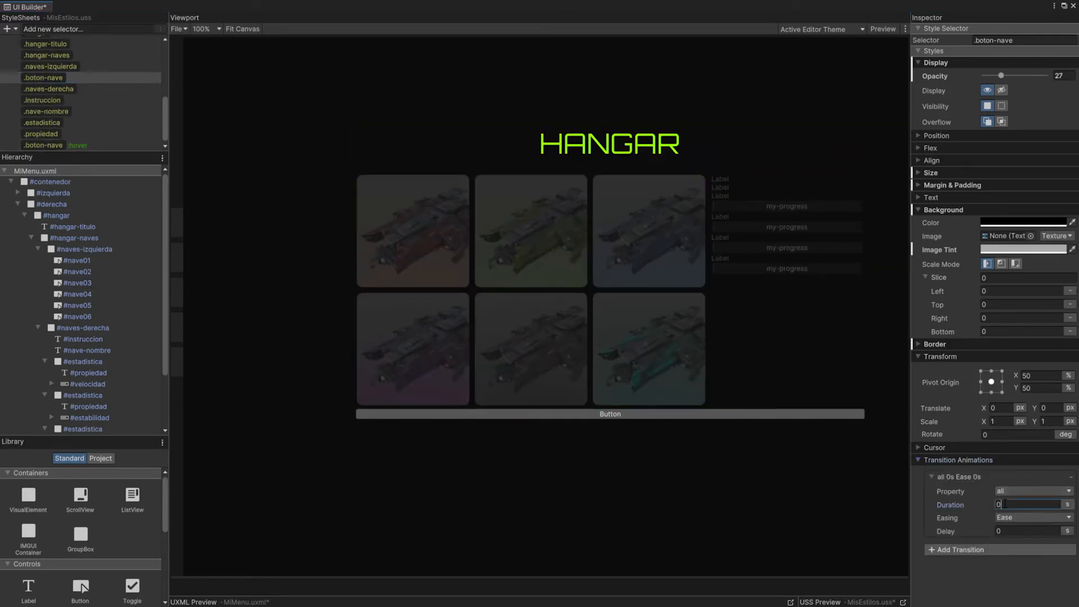
text(.5)
click(1013, 517)
click(1009, 267)
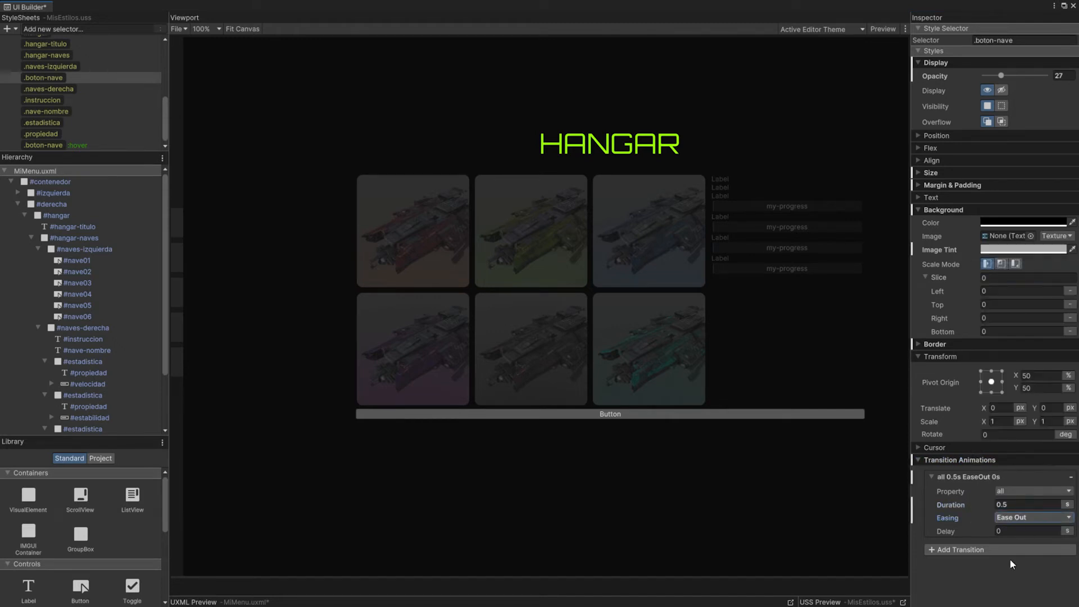
click(883, 29)
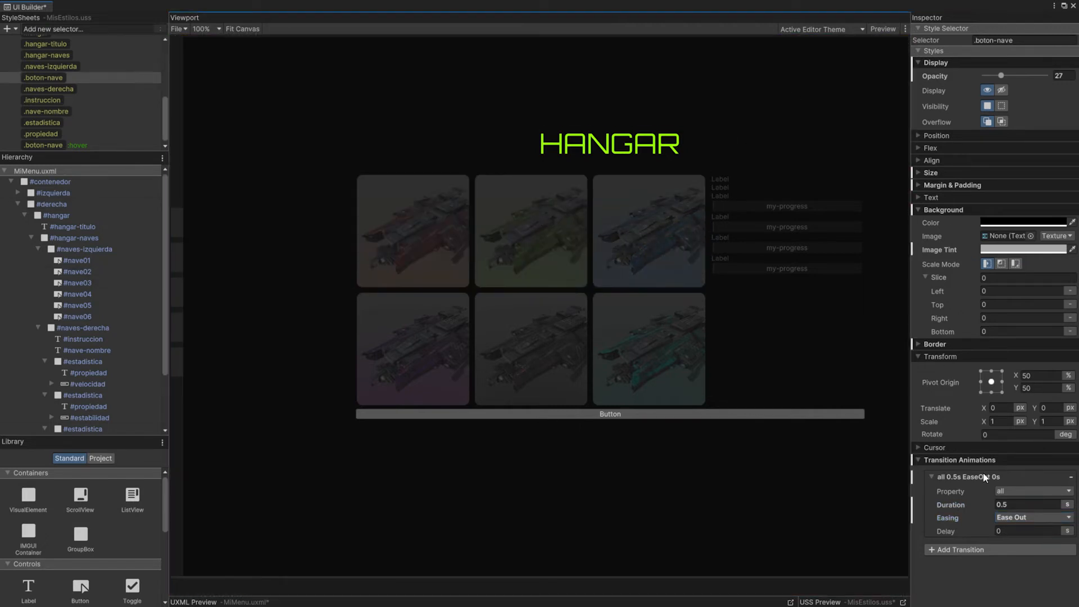
Step: Shorten the .boton-nave transition duration to 0.2 s and preview the hover effect on the ship buttons
drag(1008, 505, 1002, 506)
key(Return)
click(882, 29)
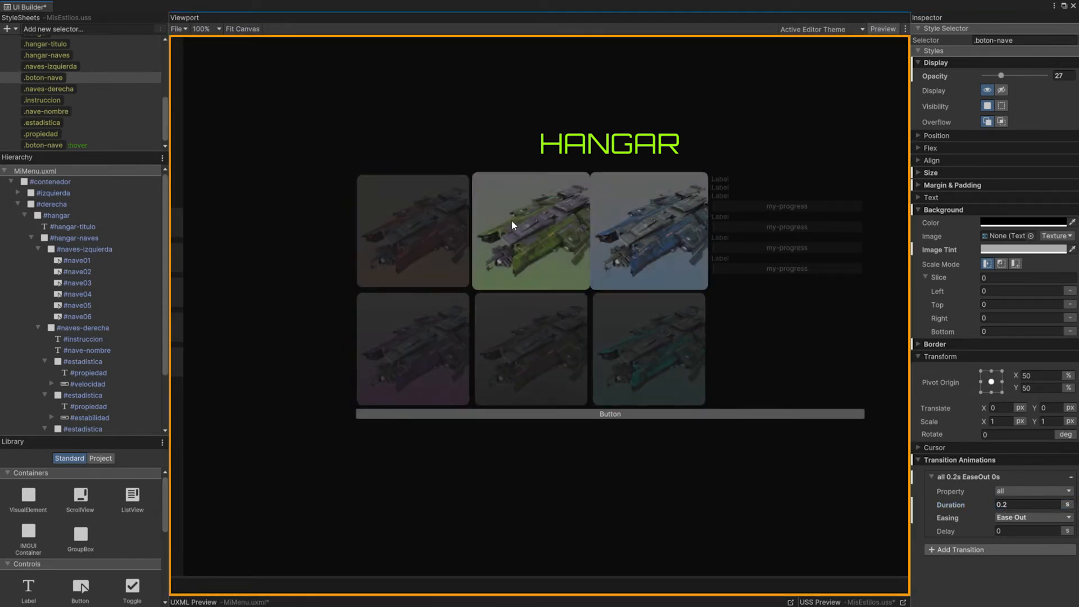
click(883, 29)
Step: Set the text of the #instruccion label inside #naves-derecha to "Selecciona una Nave"
click(38, 249)
click(85, 261)
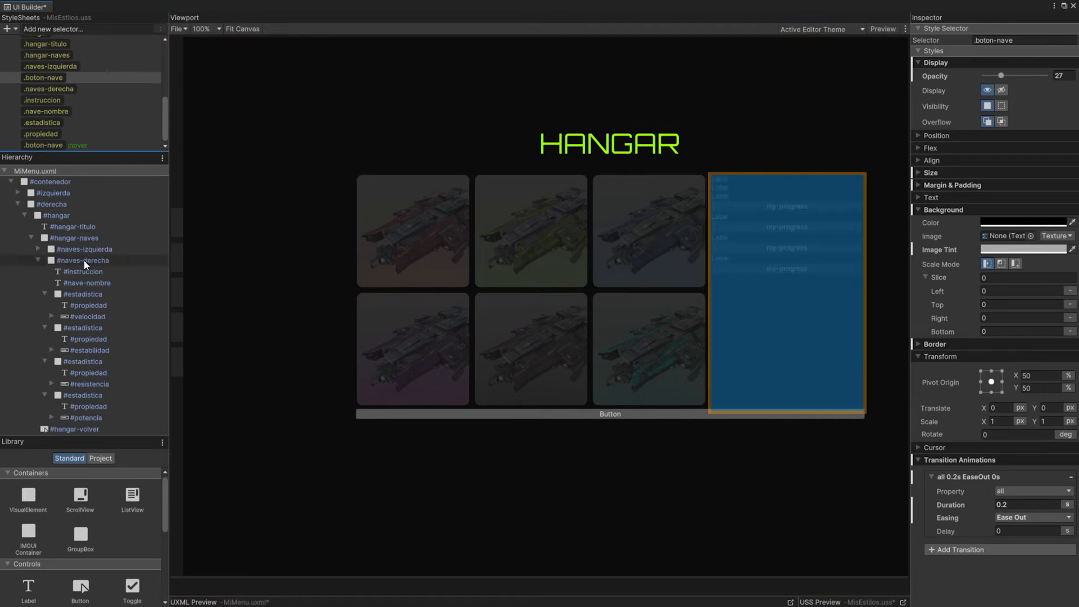
click(82, 272)
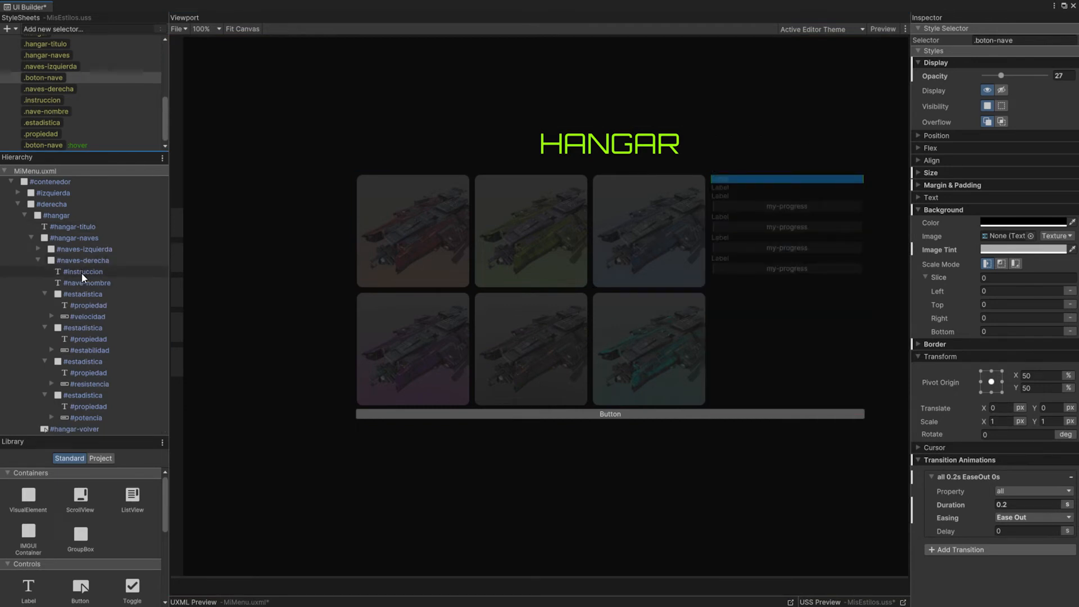
click(83, 272)
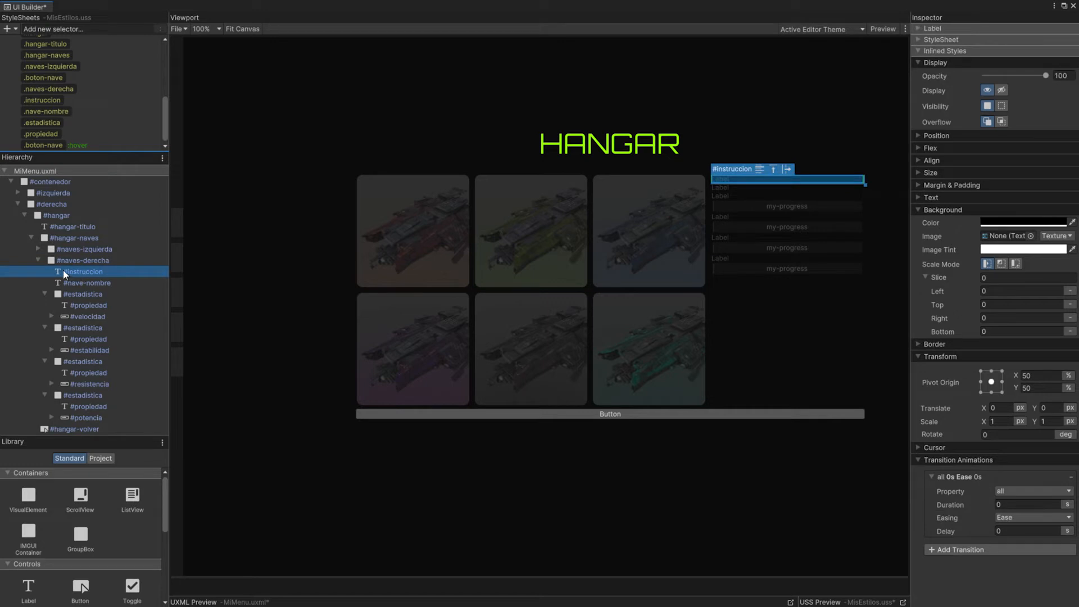
click(919, 28)
click(1004, 140)
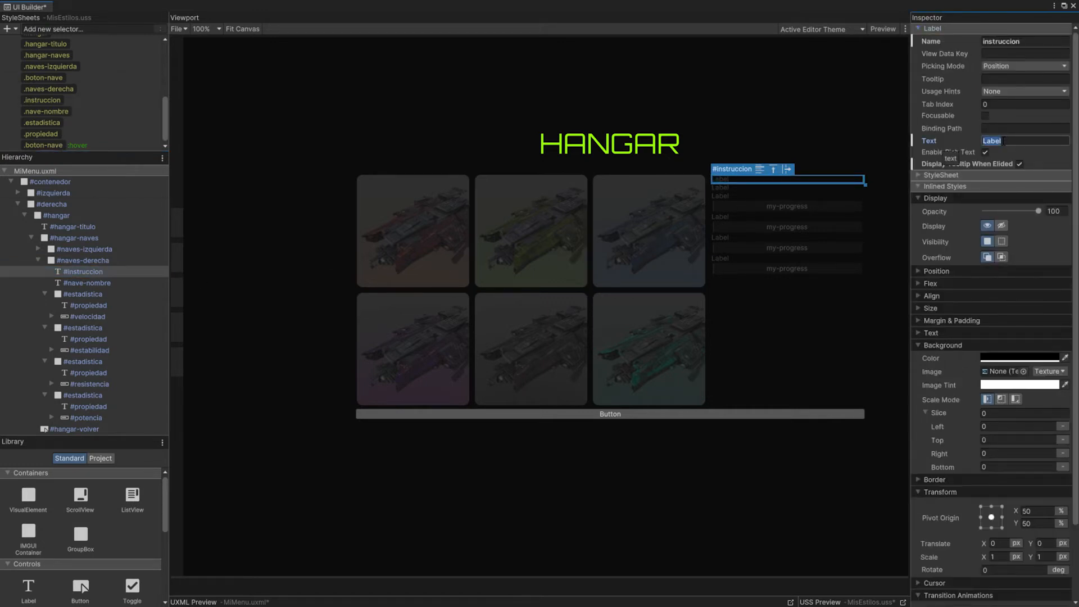
text(Selecciona una Nave)
key(Tab)
Step: Set the text of the #nave-nombre label to a dash
click(96, 284)
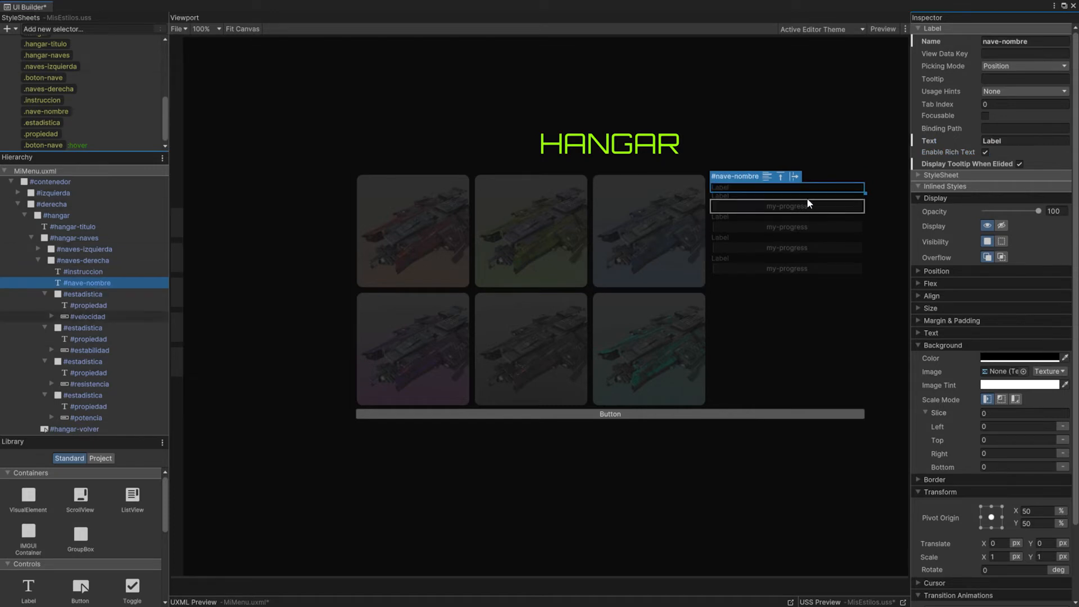
click(1010, 140)
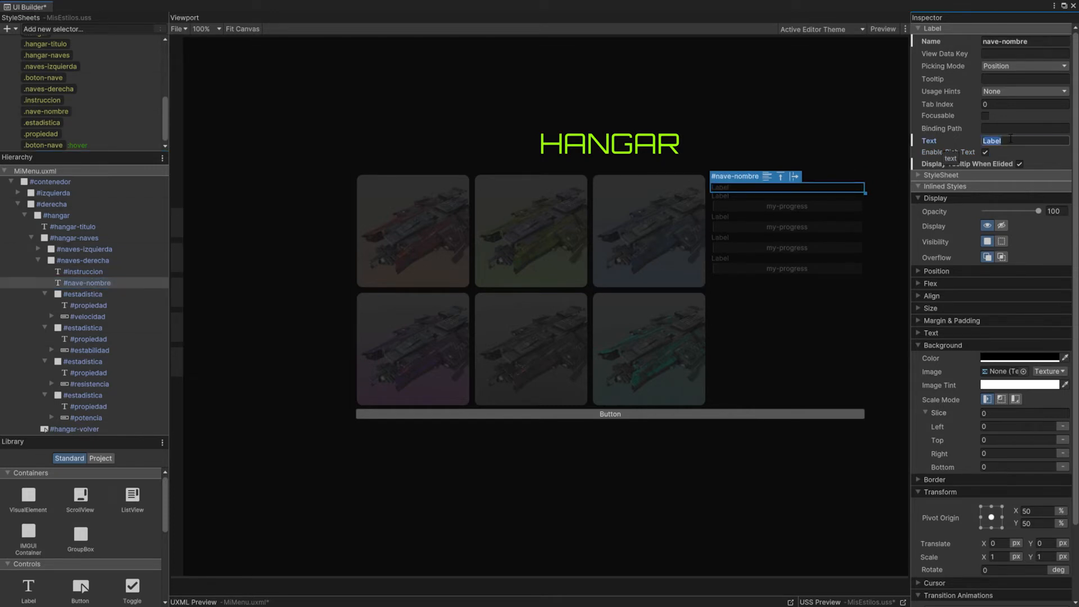
text(-)
click(1037, 241)
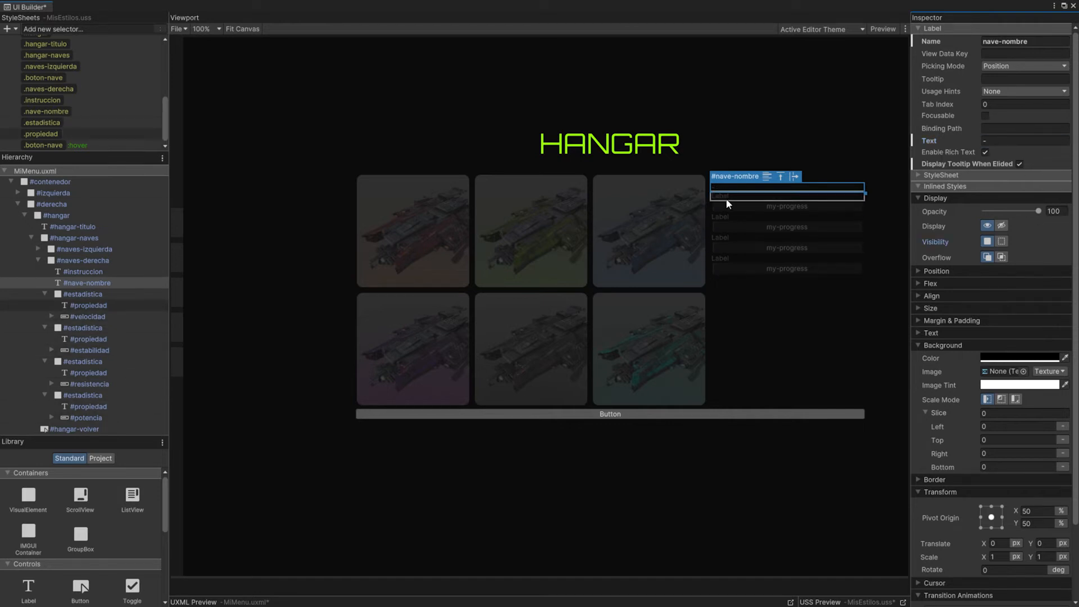
click(81, 284)
Step: Set the text of the first two #propiedad labels to "Velocidad" and "Estabilidad"
click(88, 305)
click(1006, 141)
text(Velocidad)
click(88, 339)
click(1006, 141)
text(Estabilidad)
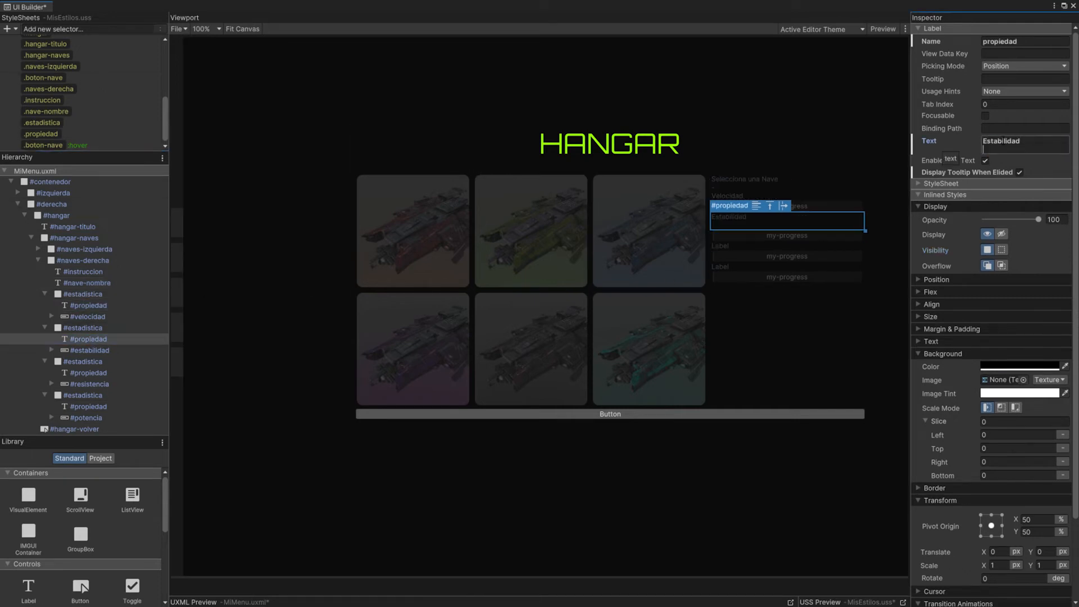
Step: Set the text of the third and fourth #propiedad labels to "Resistencia" and "Potencia"
click(84, 363)
click(89, 373)
click(962, 141)
text(Resistencia)
click(88, 406)
click(962, 141)
text(Potencia)
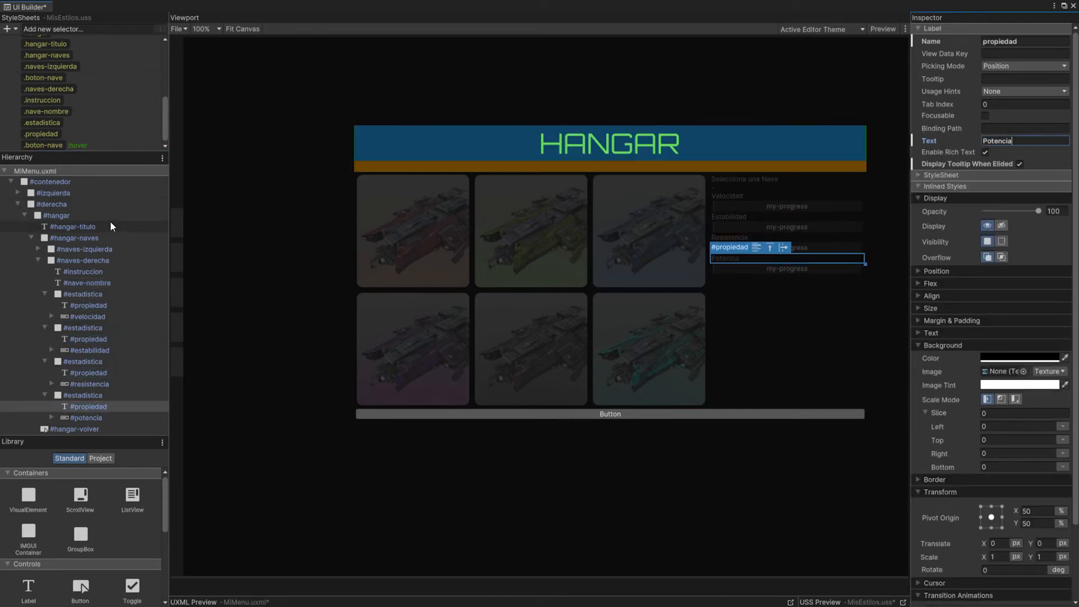
Step: Set the text of the #nave-nombre label to the placeholder "Nombre Nombre"
click(84, 283)
click(997, 141)
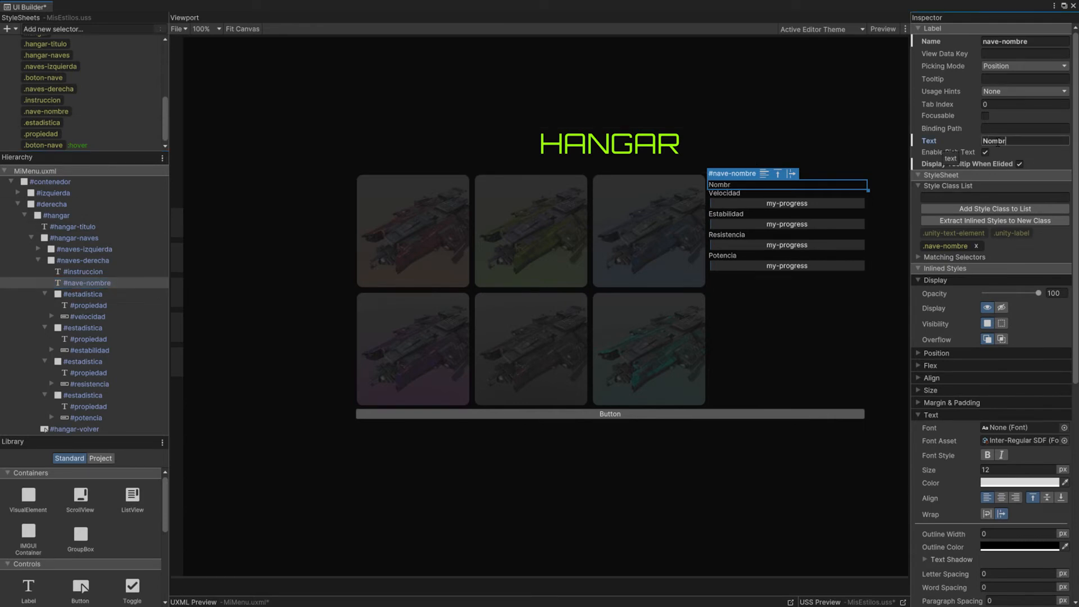
text(Nombre Nombre)
click(84, 271)
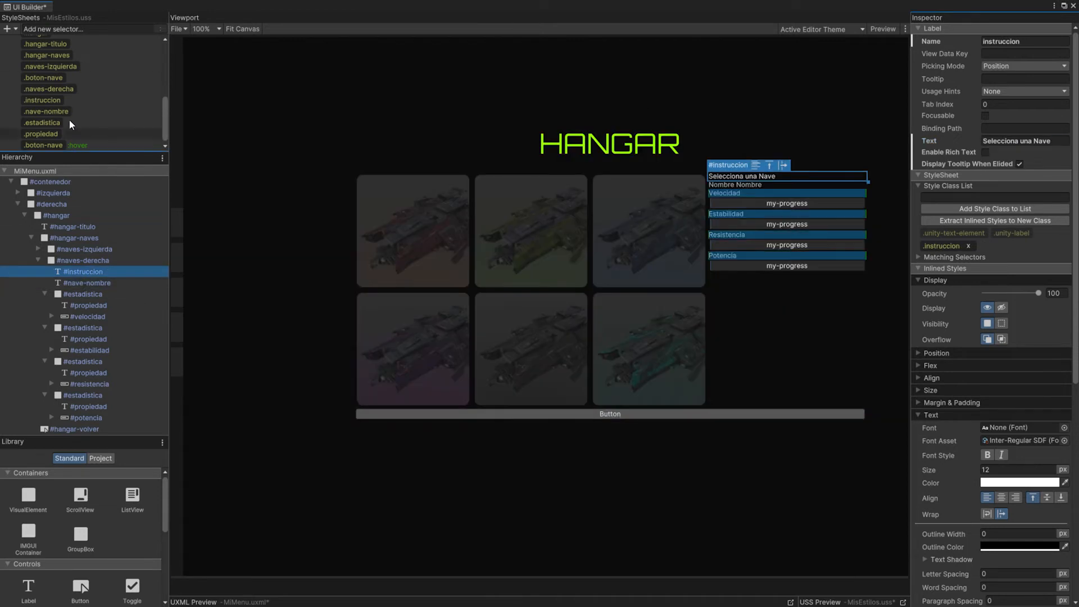
Step: Style the .nave-nombre text with the Orbitron variable font, no font asset, size 25 px and bright green colour
click(50, 113)
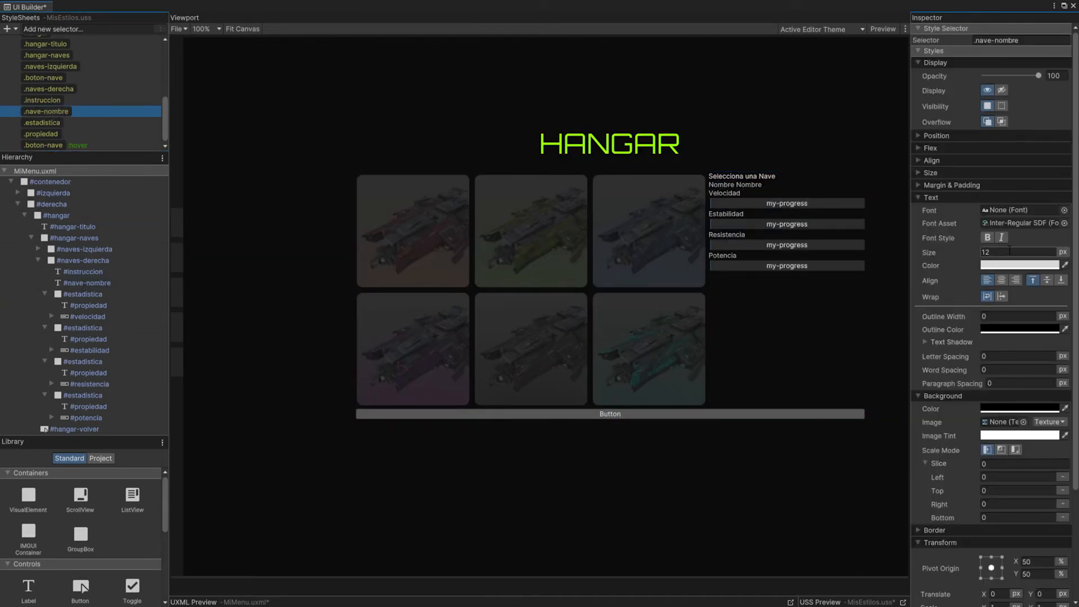
click(1064, 211)
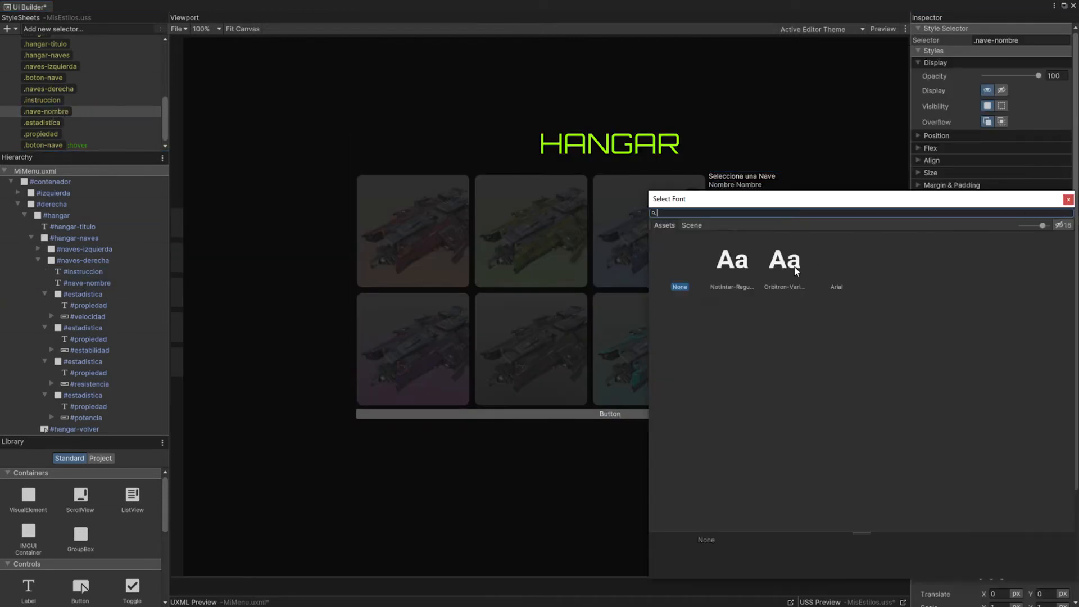
double_click(796, 271)
click(1065, 436)
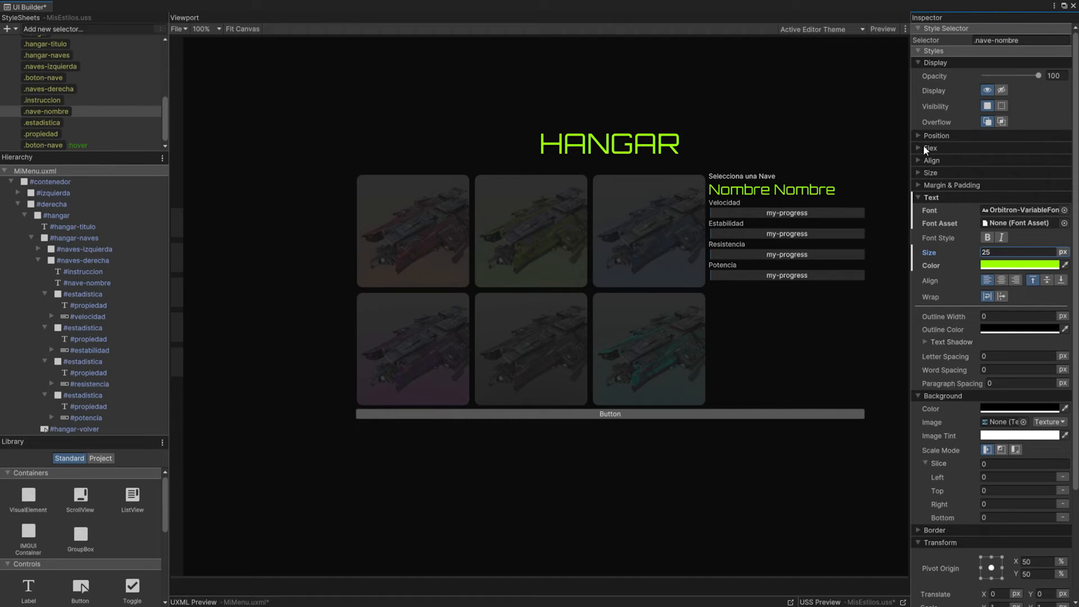
Step: Set the top and bottom padding of the .nave-nombre style to 10 px
click(922, 186)
click(983, 305)
text(10)
key(Return)
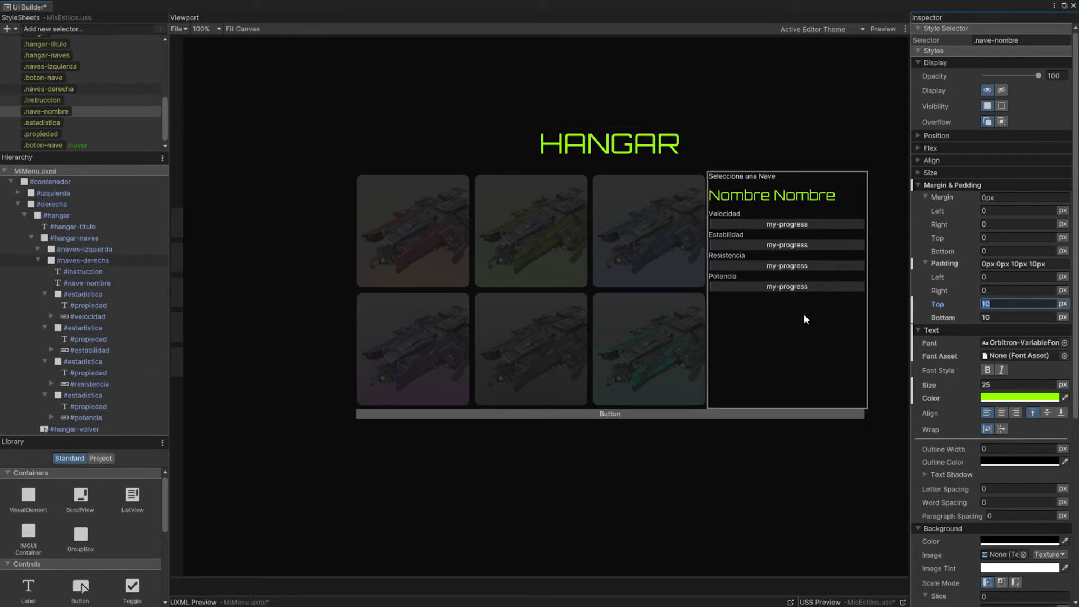
Step: Set the left padding of the .naves-derecha style to 25 px
click(44, 109)
click(45, 89)
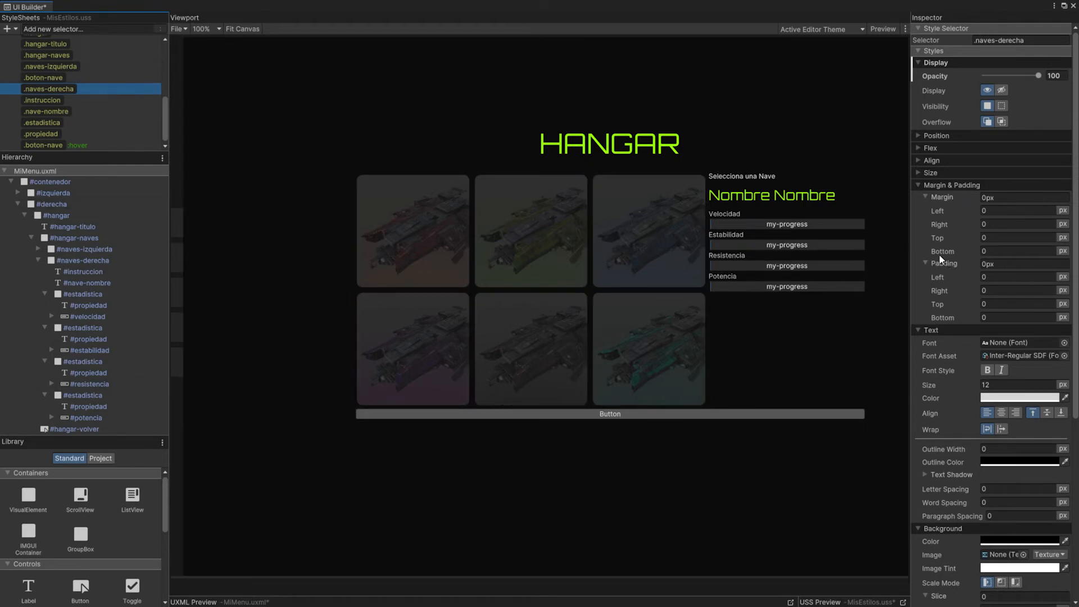
click(962, 278)
text(25)
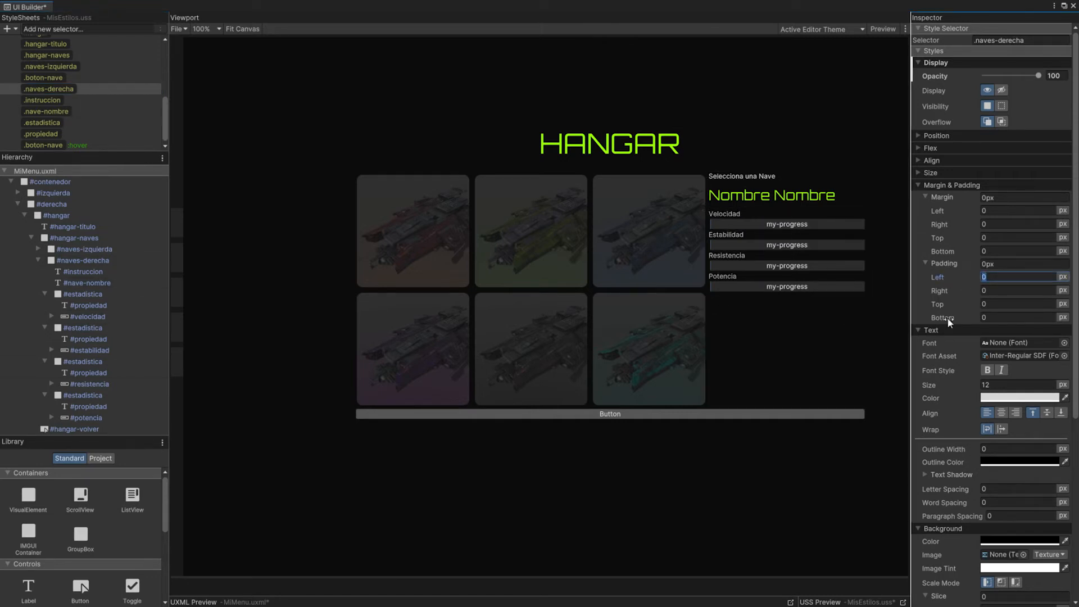
click(1019, 304)
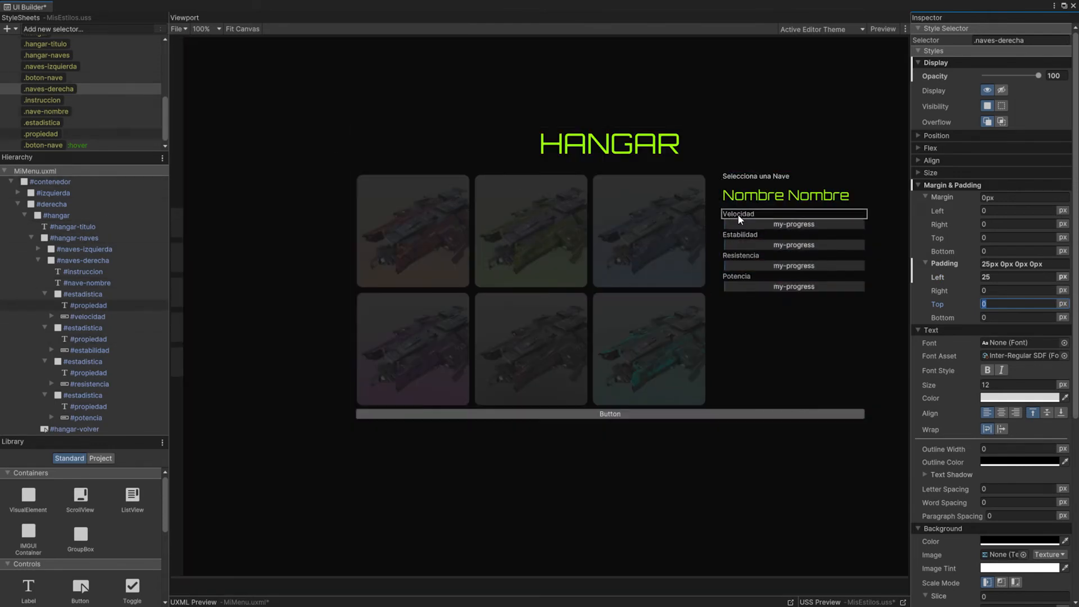
Step: Lay out the .estadistica style as a row with space-between justification and vertically centred items
click(52, 125)
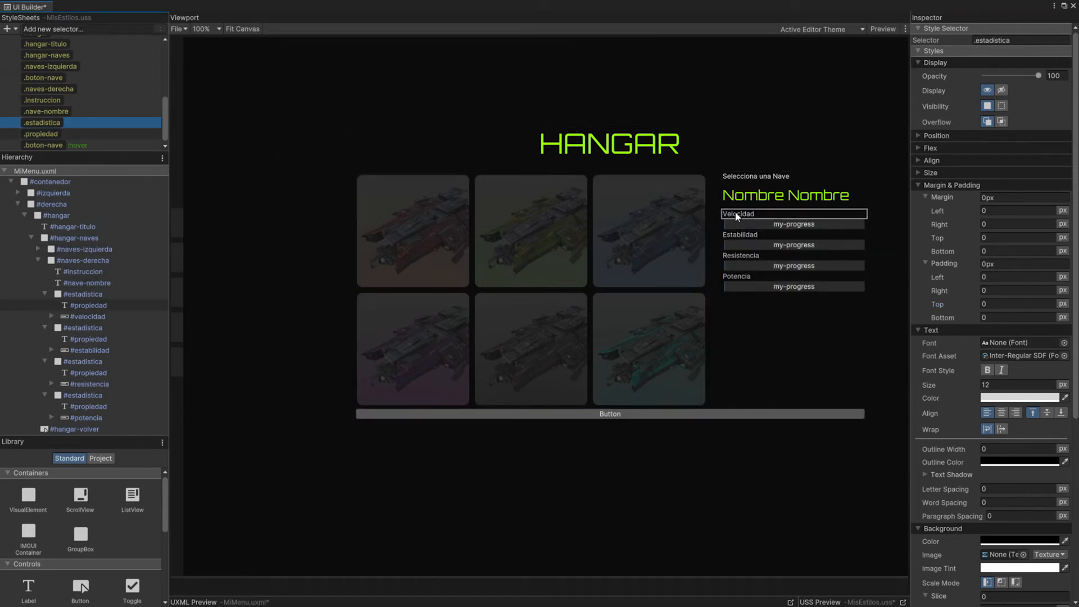
click(918, 149)
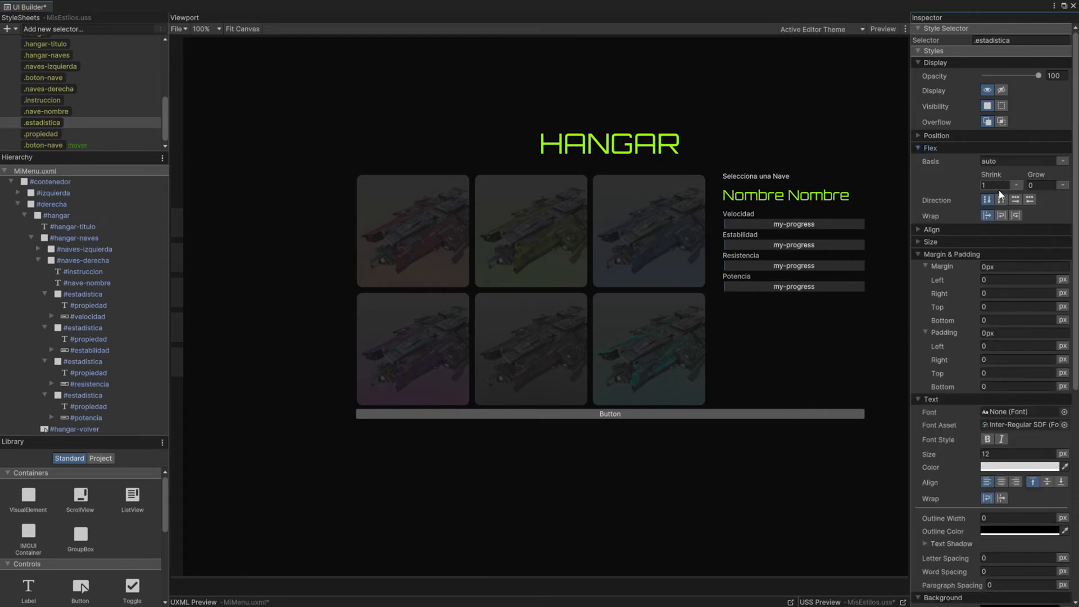
click(1016, 200)
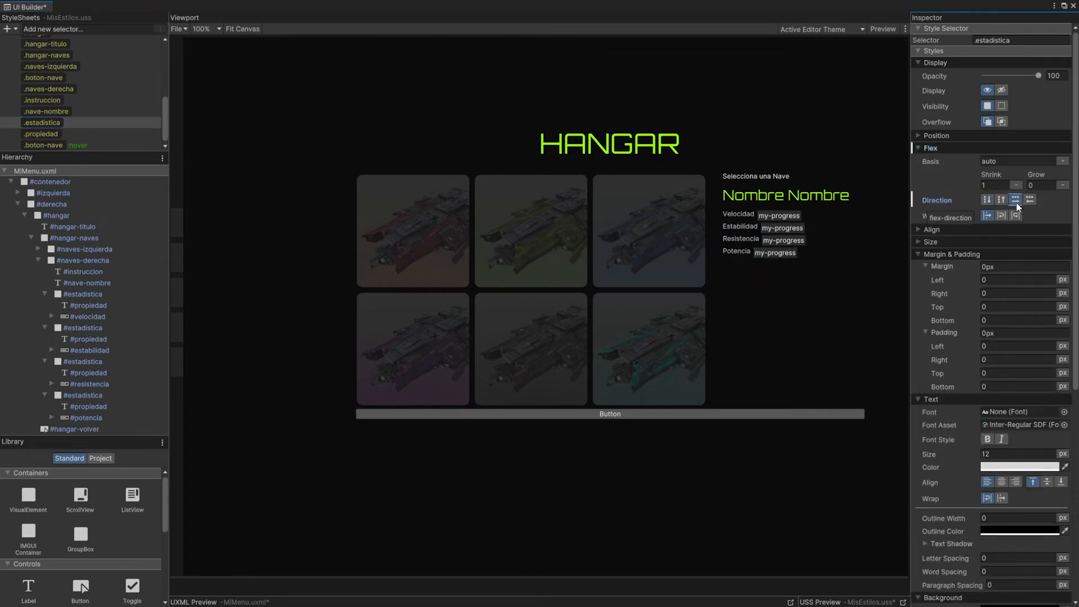
click(918, 230)
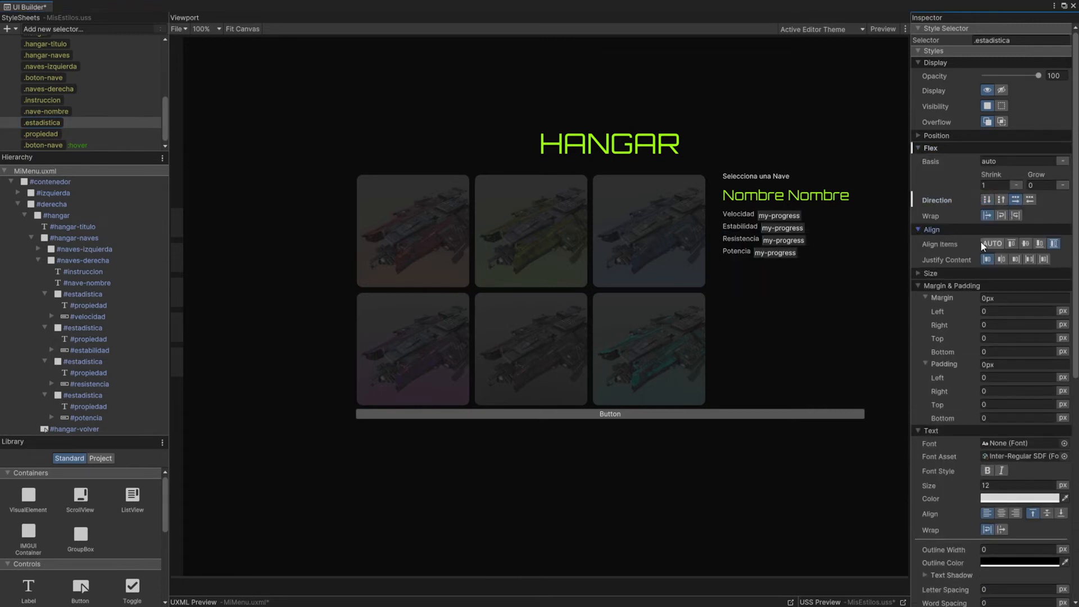
click(1030, 260)
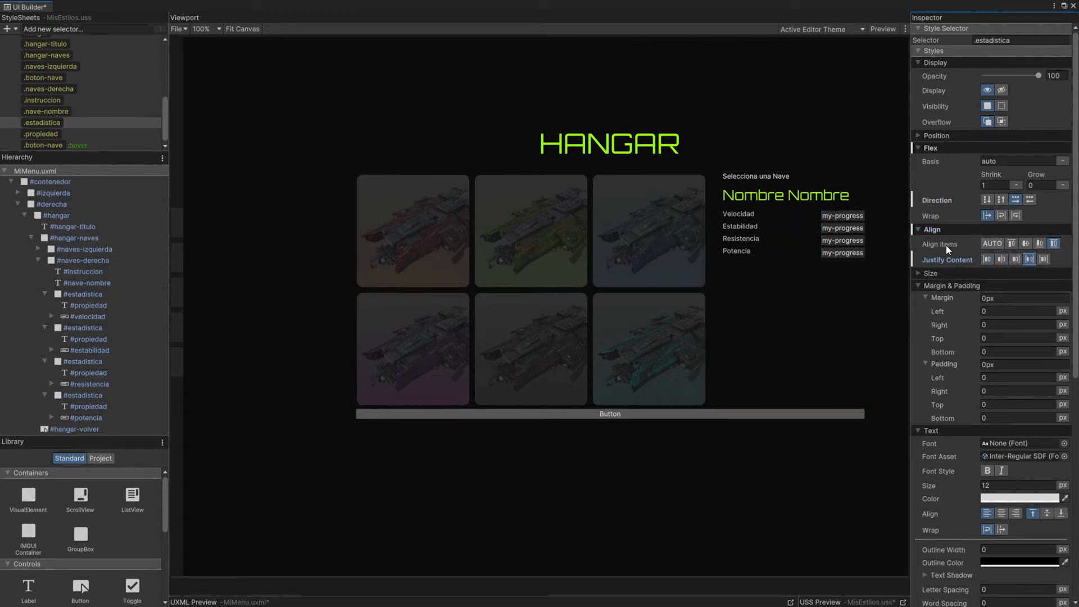
click(1026, 244)
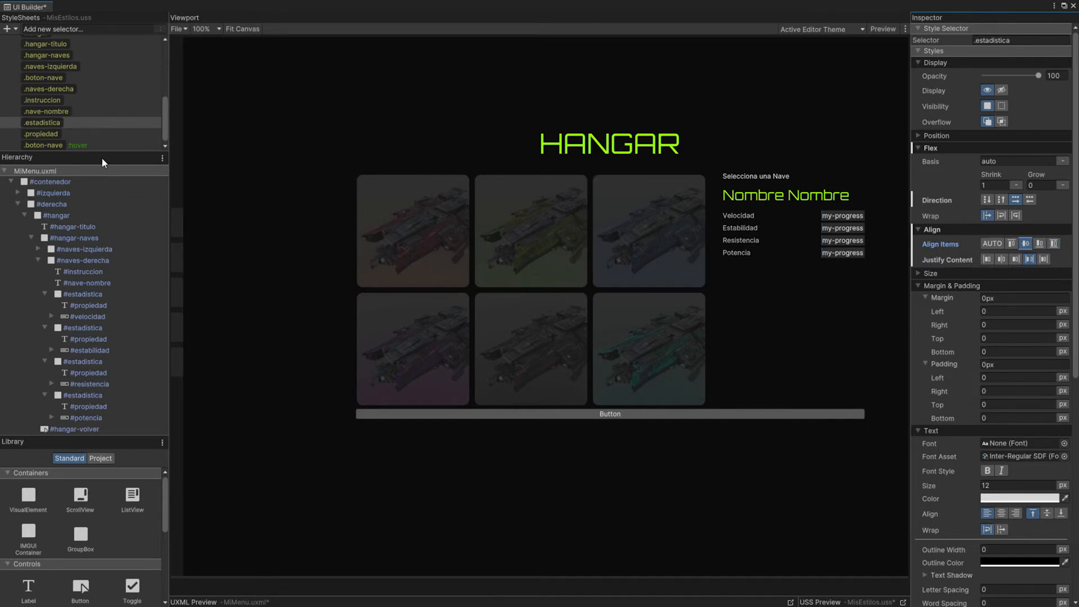
Step: Set the .propiedad style's text colour to white and its size to 16 px
click(56, 133)
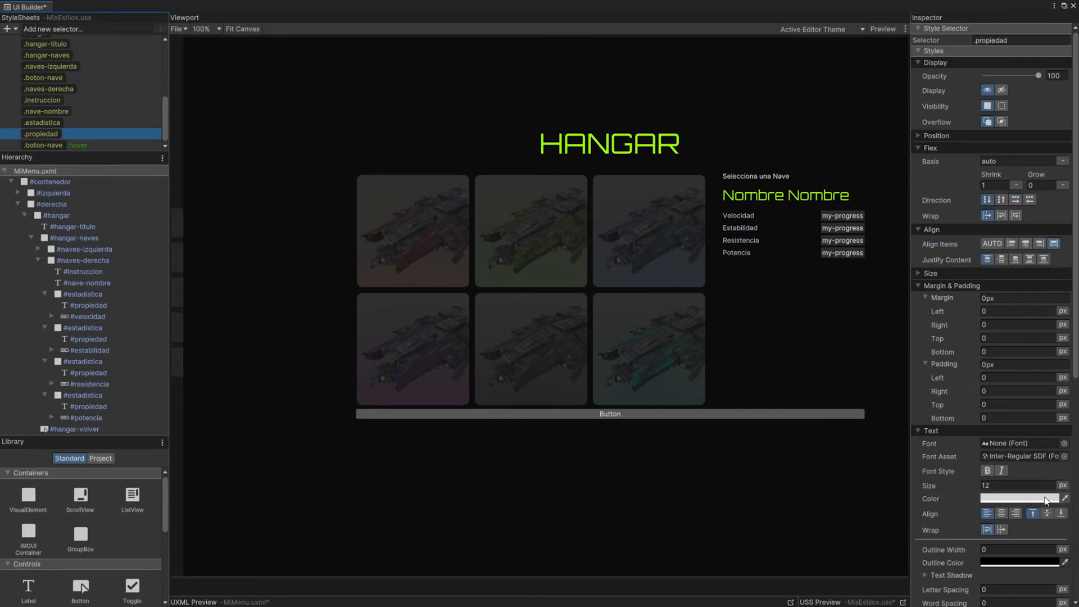
click(1049, 500)
drag(984, 409, 959, 385)
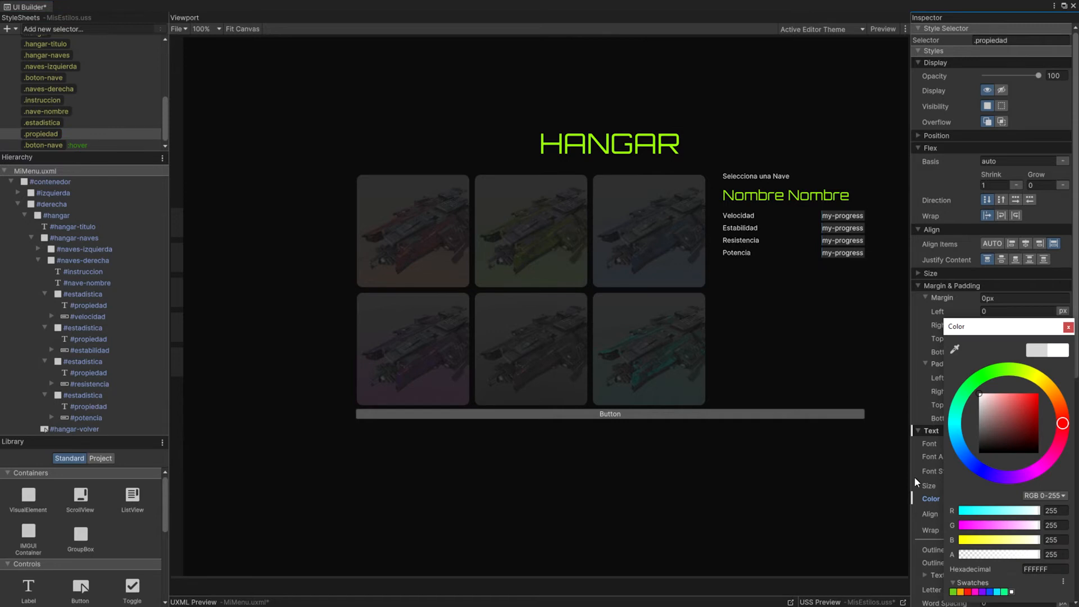
click(913, 477)
key(Return)
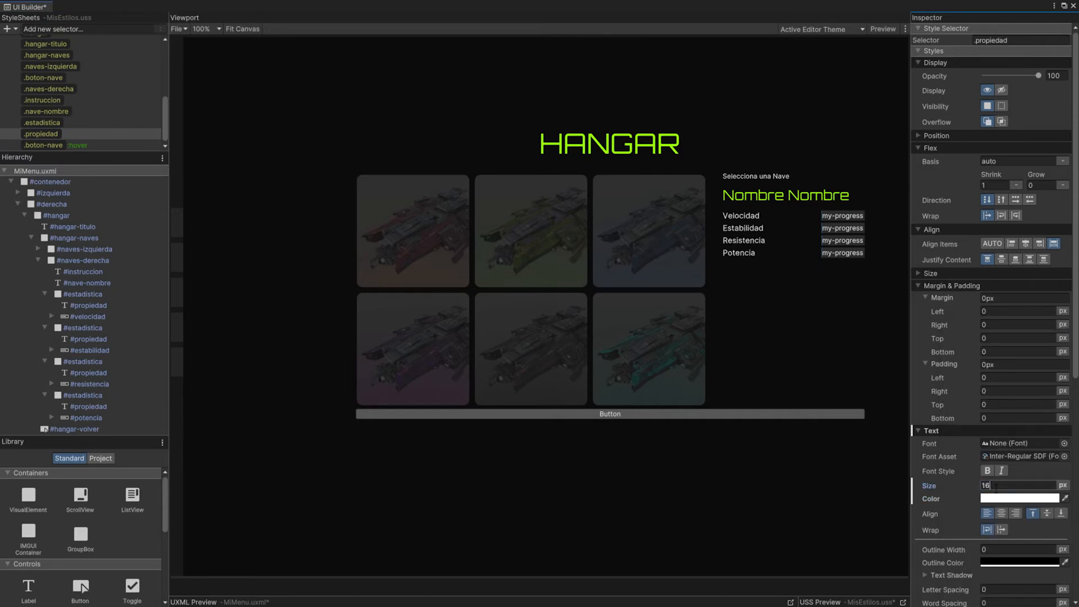
Step: Set the bottom margin of the .estadistica style to 5 px
click(60, 123)
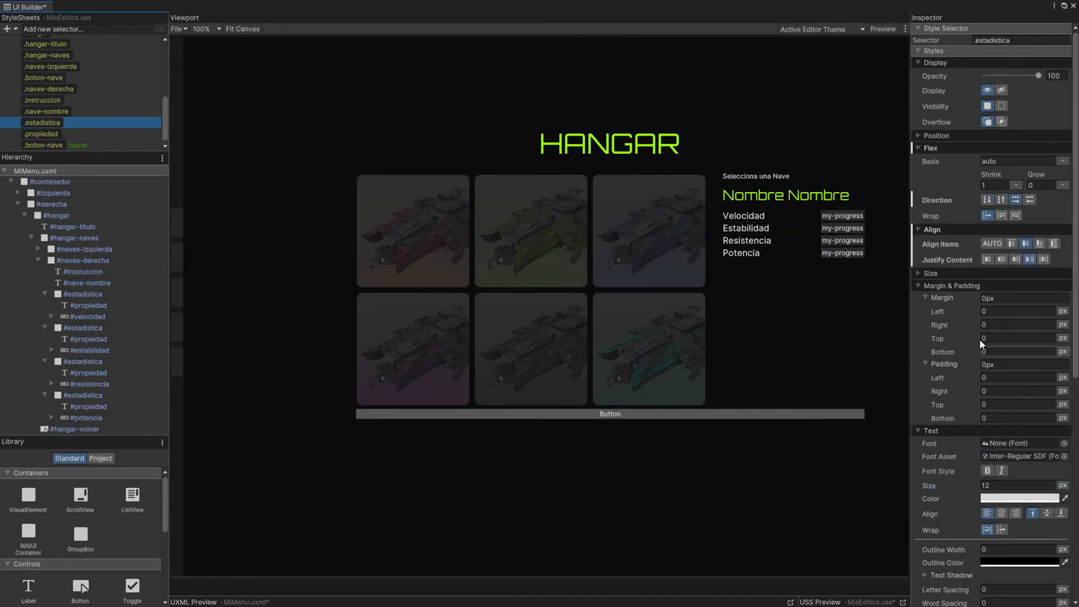
click(1001, 351)
text(5)
key(Return)
scroll(749, 282, up, 10)
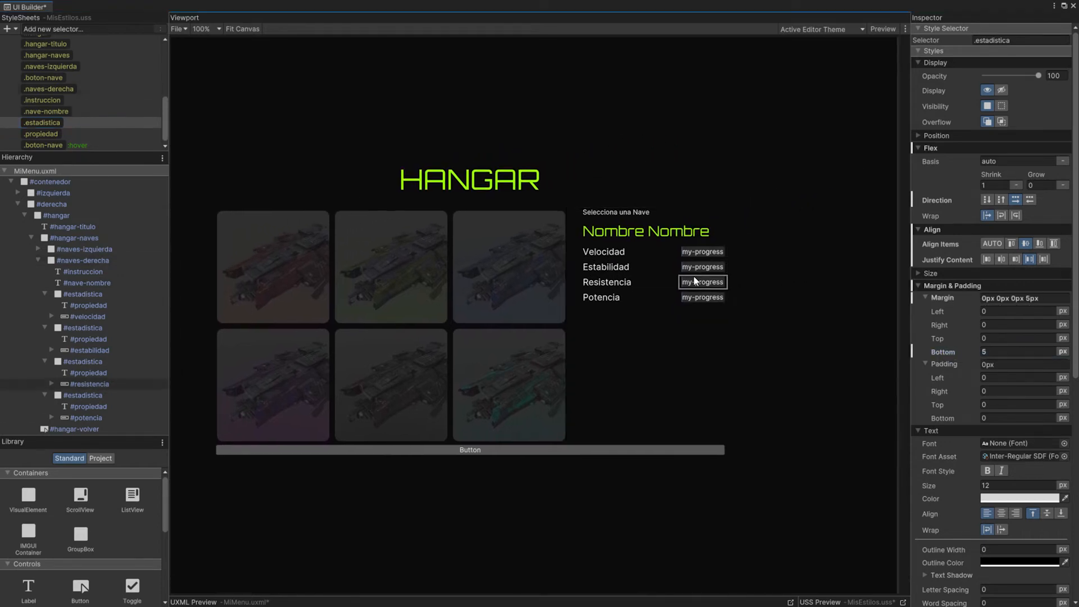
Step: Expand the #velocidad progress bar in the hierarchy down to its inner title label
scroll(697, 299, down, 5)
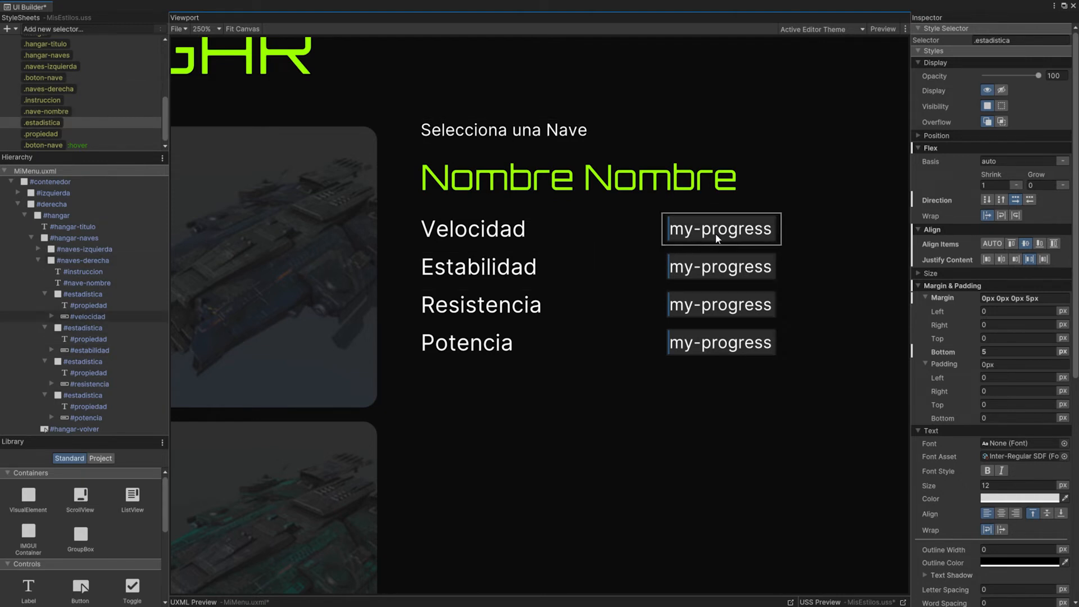
drag(169, 306, 259, 306)
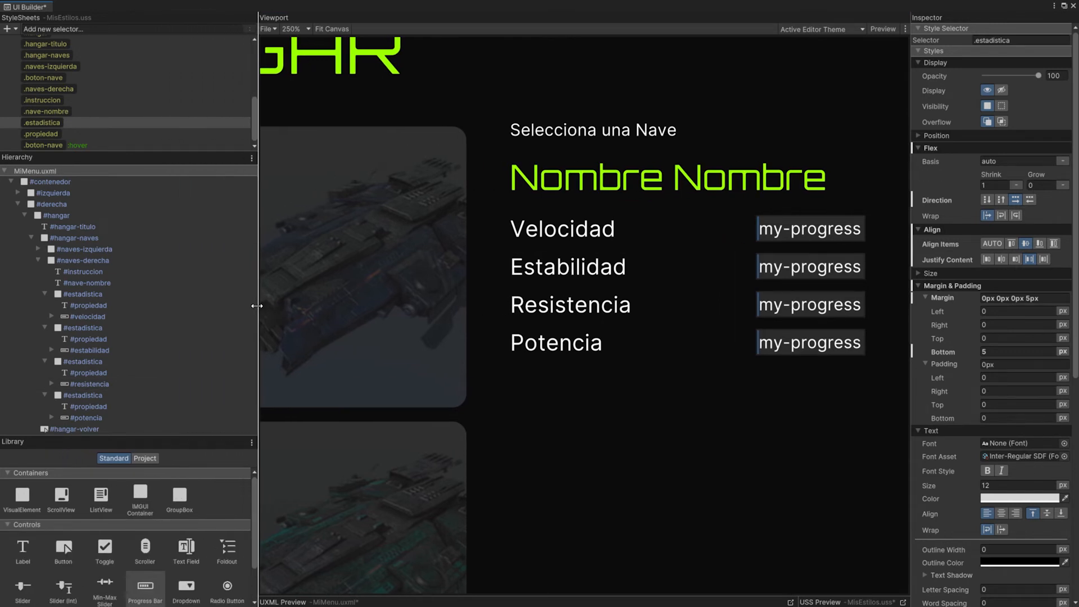
click(93, 316)
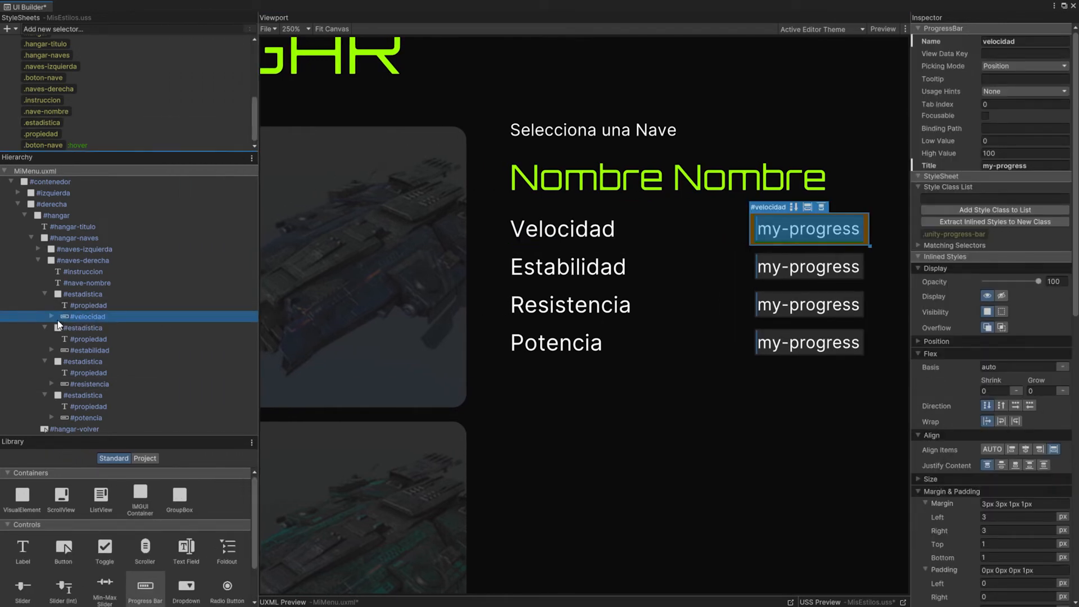
click(52, 317)
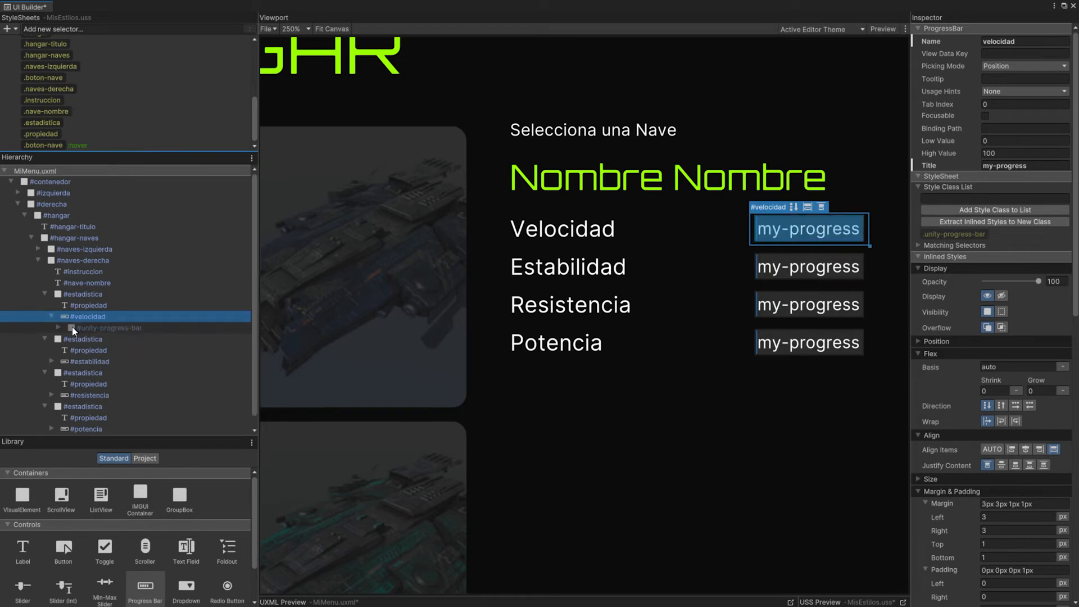
click(58, 328)
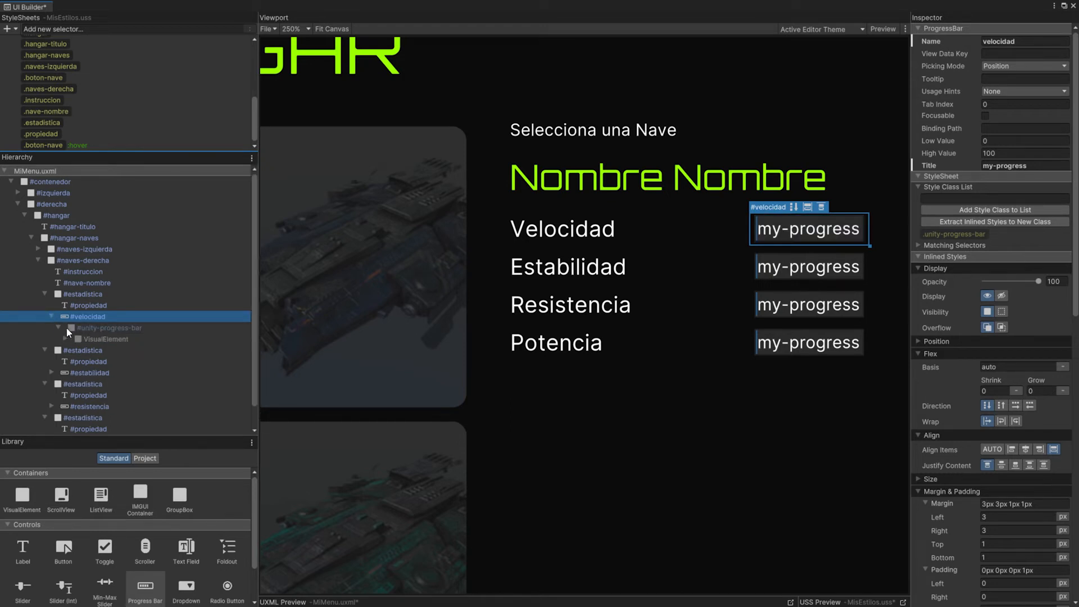
click(64, 339)
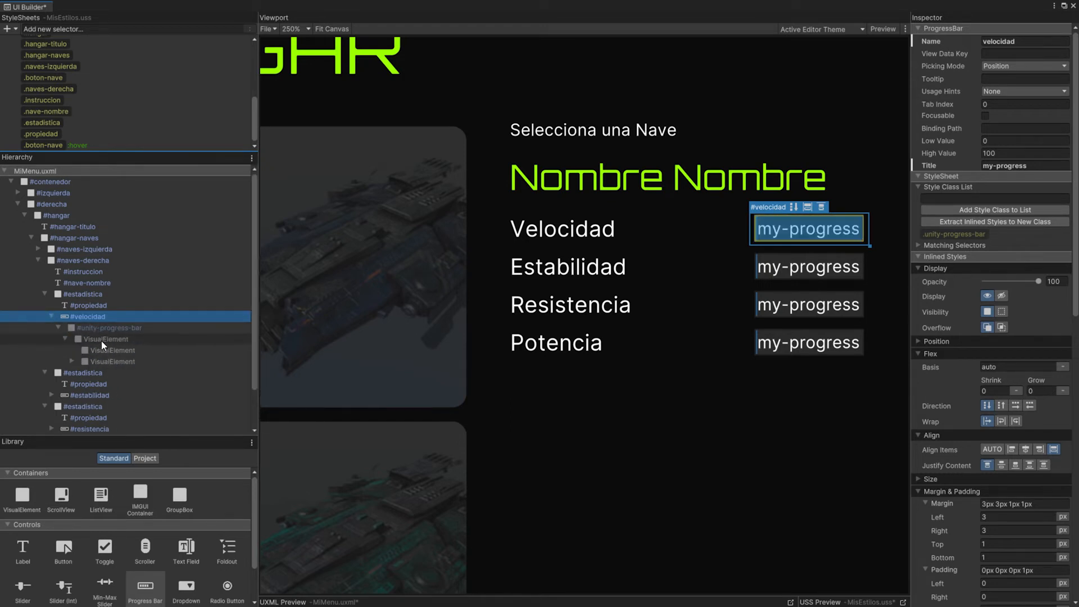
click(71, 361)
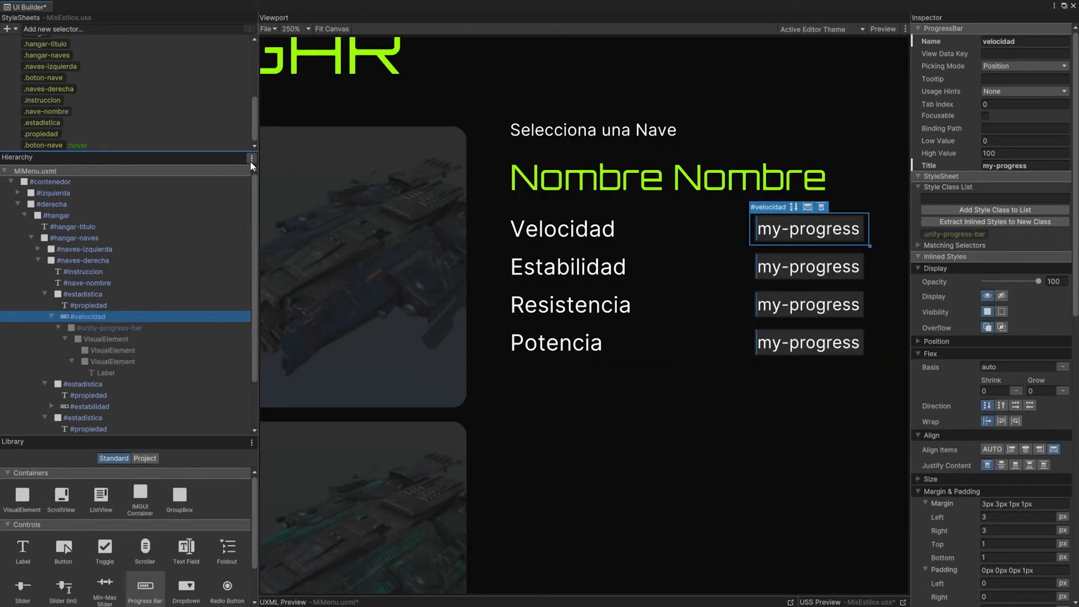
Step: Show each element's style class list in the hierarchy and make room to read the progress bar's class names
click(252, 159)
click(278, 181)
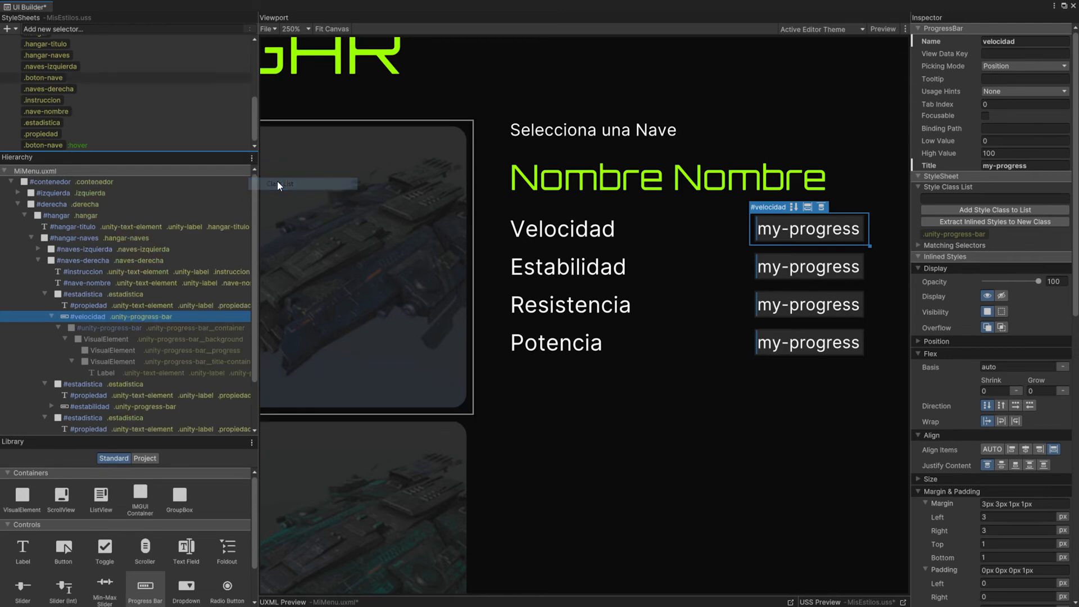
drag(258, 309, 339, 309)
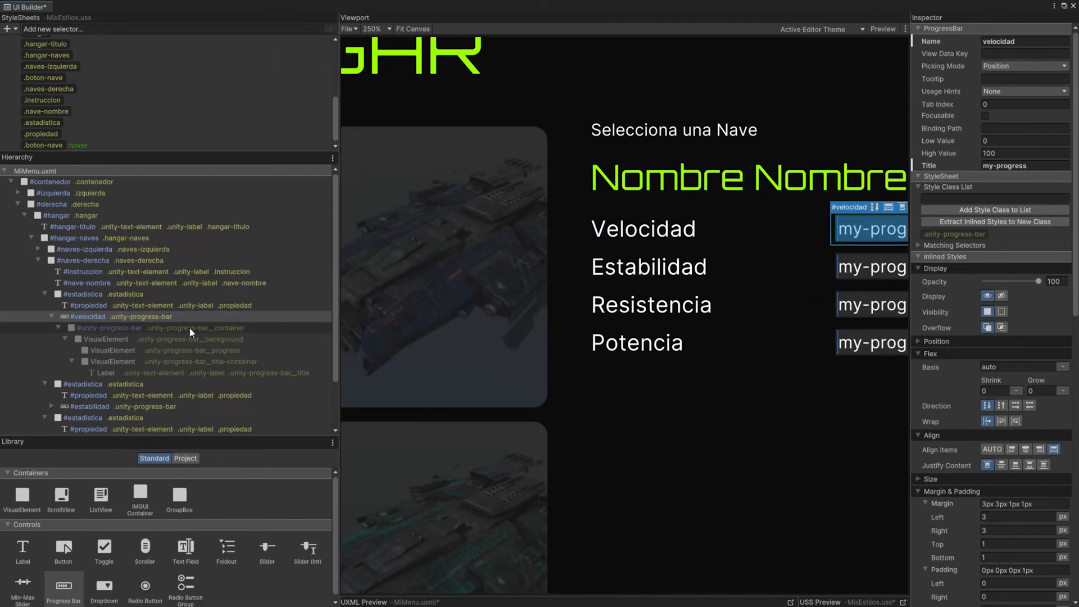
drag(339, 286, 278, 287)
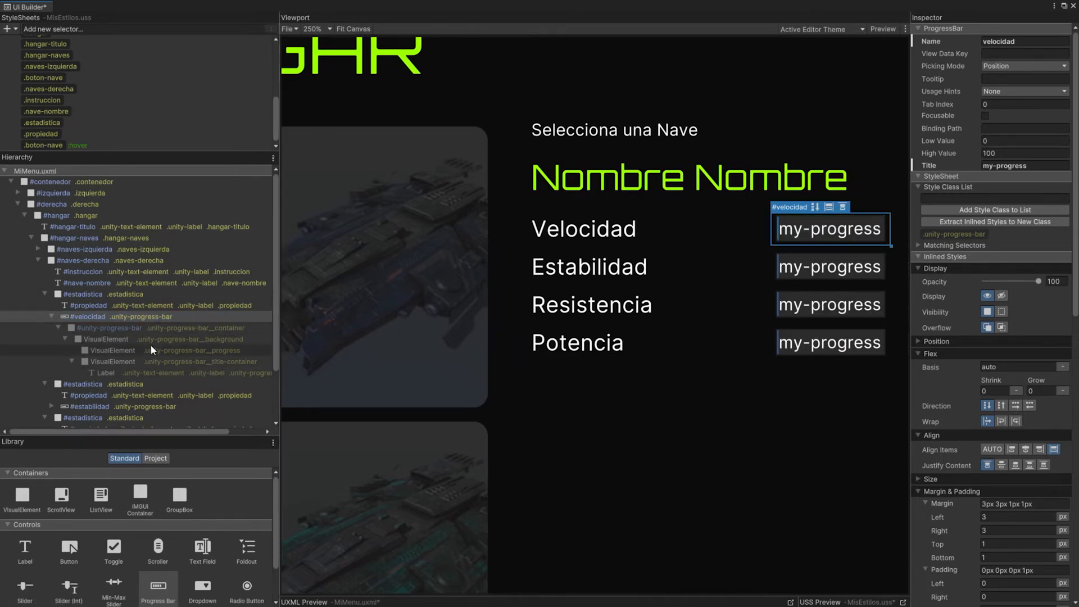
Step: Add a .unity-progress-bar__progress style selector for the progress bars' fill element
click(217, 351)
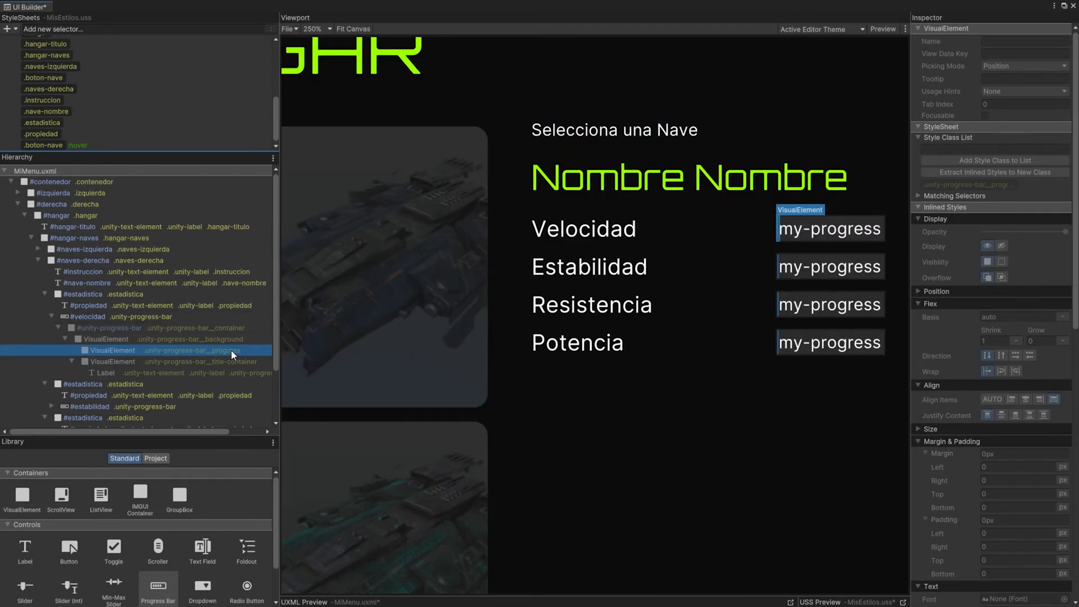
click(85, 28)
text(.unity-progress-bar__progress)
key(Return)
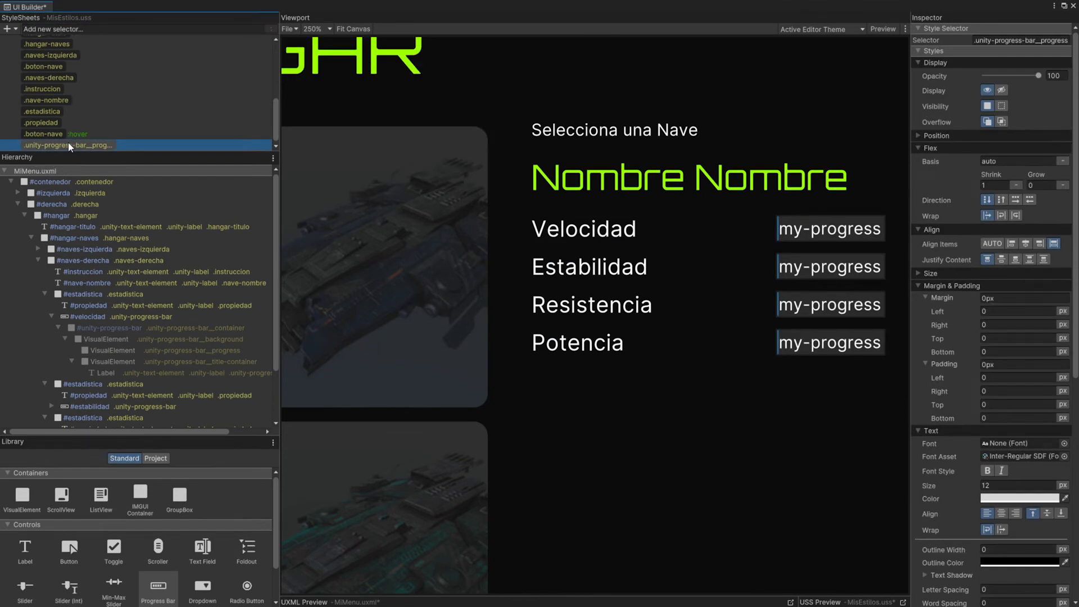
Step: Set the background colour of .unity-progress-bar__progress to the bright green sampled from the ship name text
scroll(947, 259, down, 10)
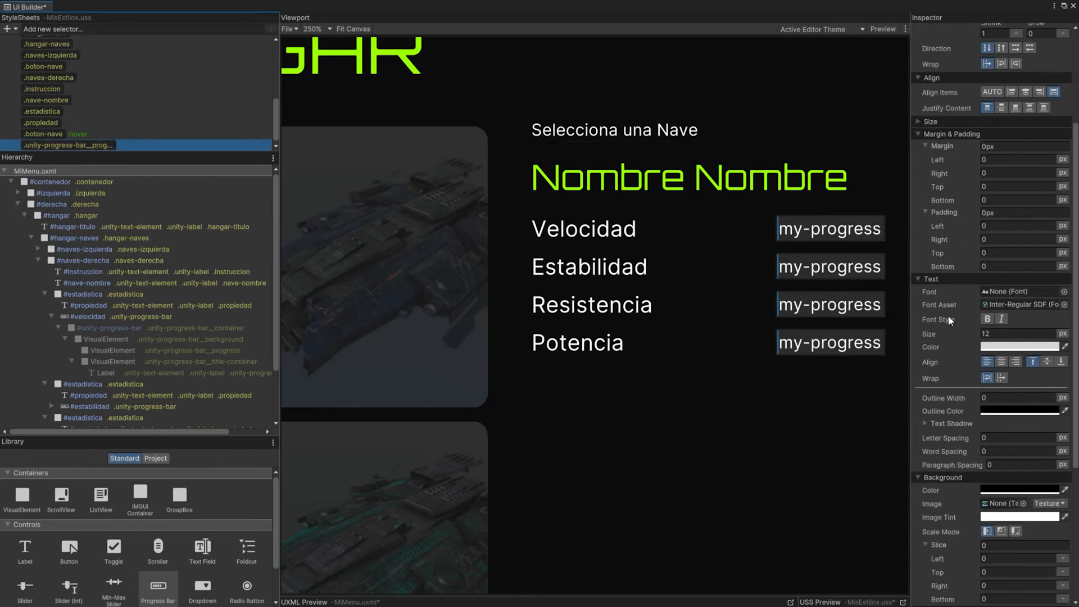
click(1065, 272)
click(616, 177)
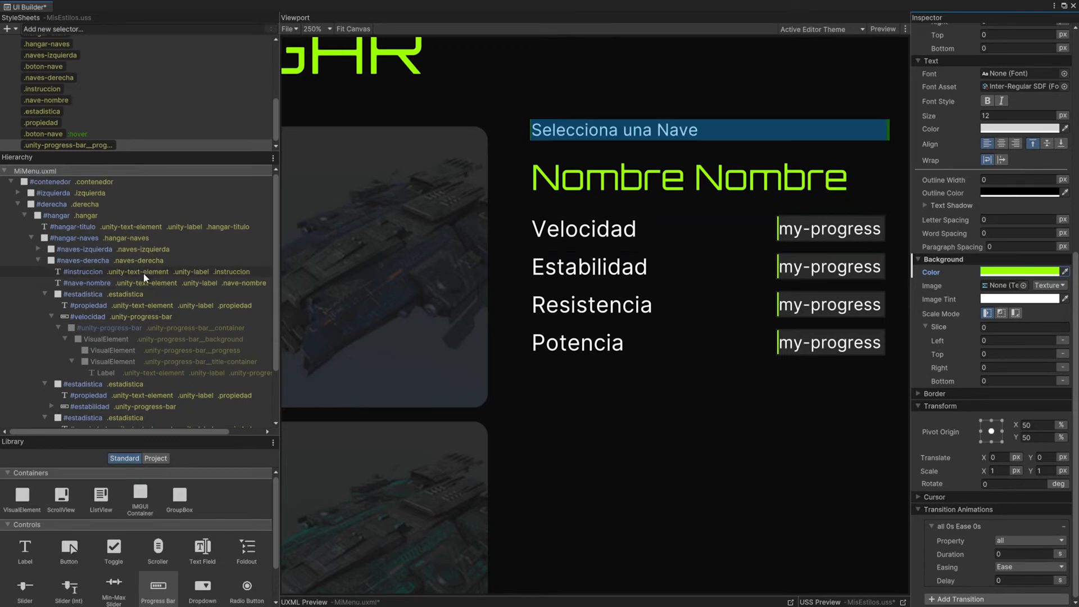
Step: Clear the title text of the velocidad, estabilidad, resistencia and potencia progress bars
click(52, 316)
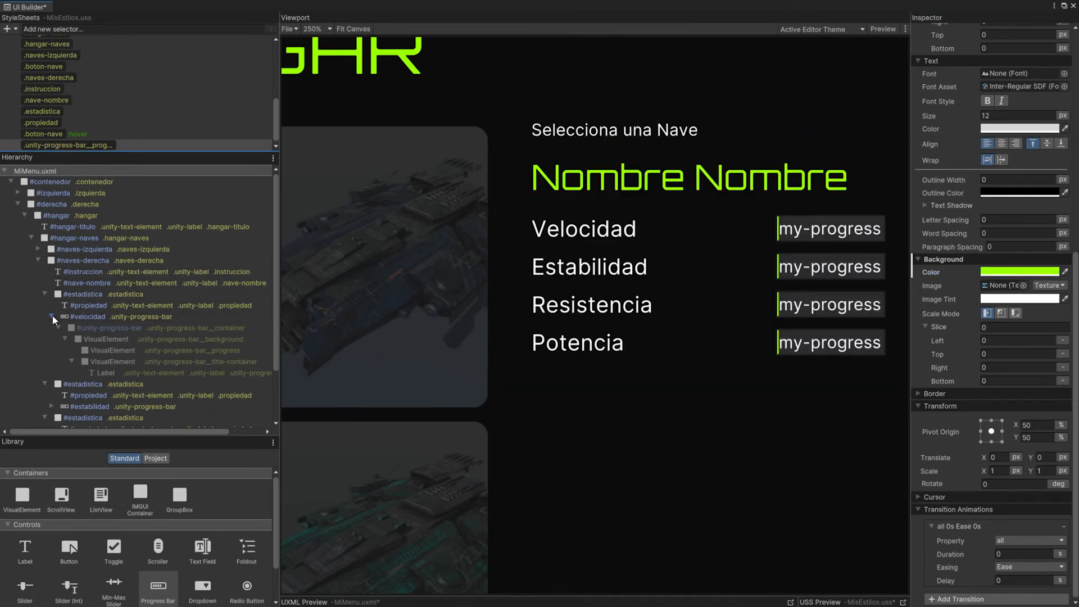
click(94, 317)
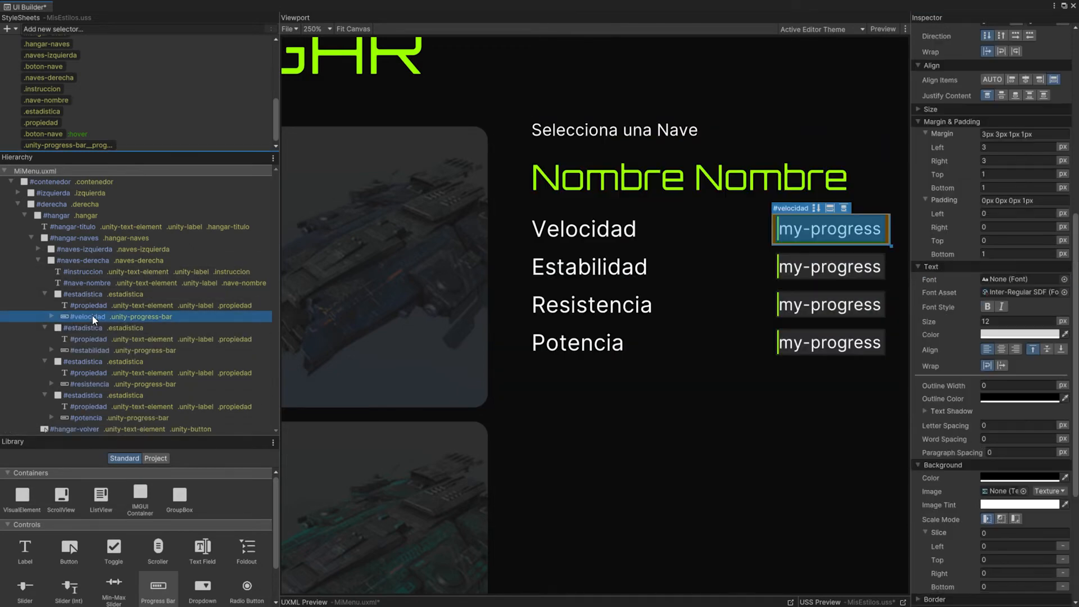
drag(1074, 249, 1073, 65)
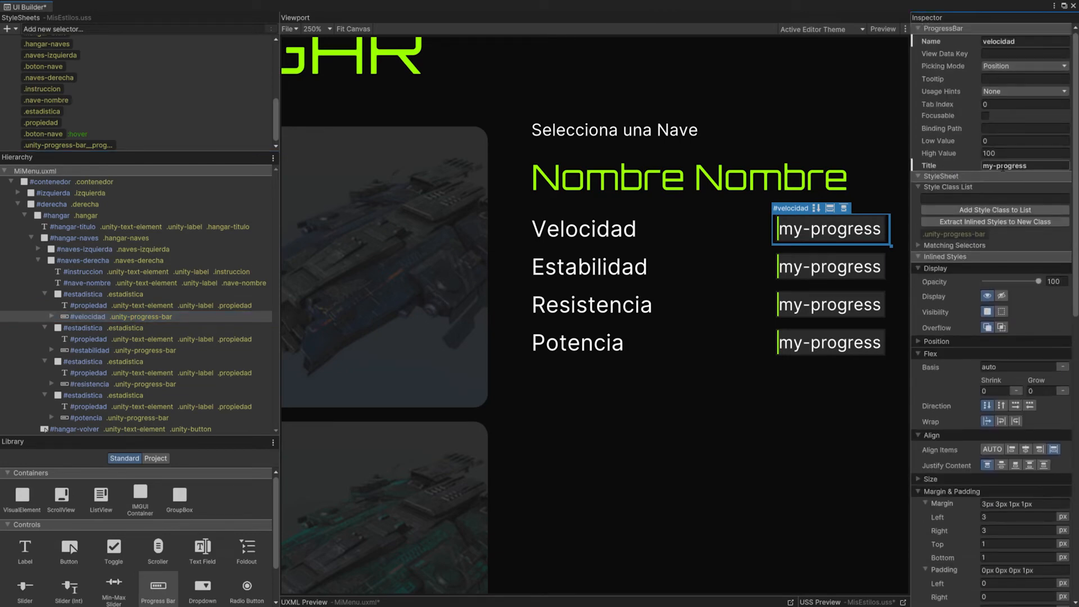
click(90, 350)
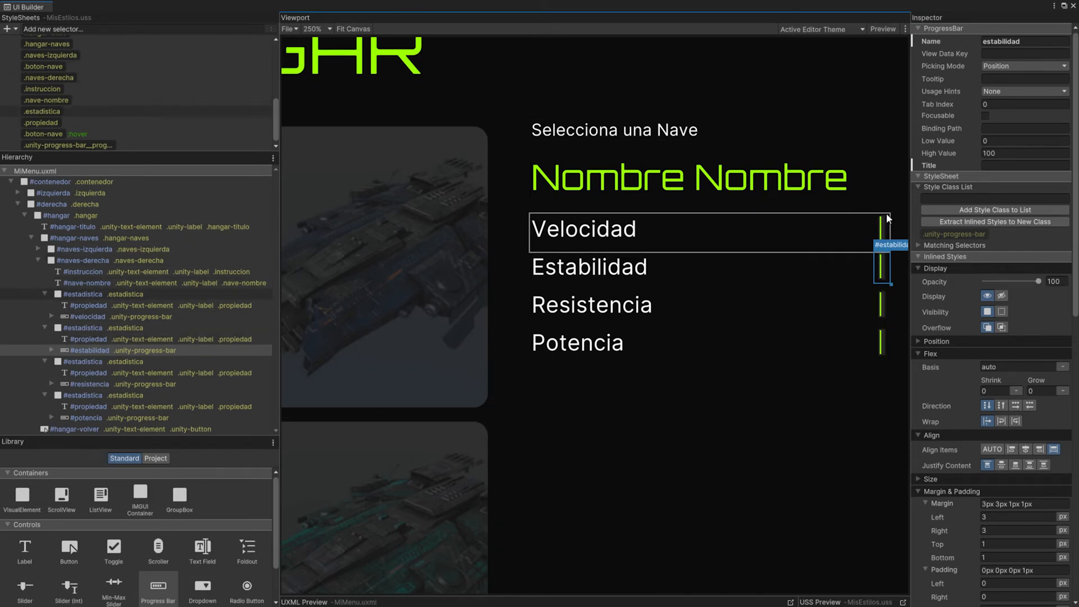
Step: Expand the #estabilidad progress bar and add a .unity-progress-bar__container style selector
click(110, 353)
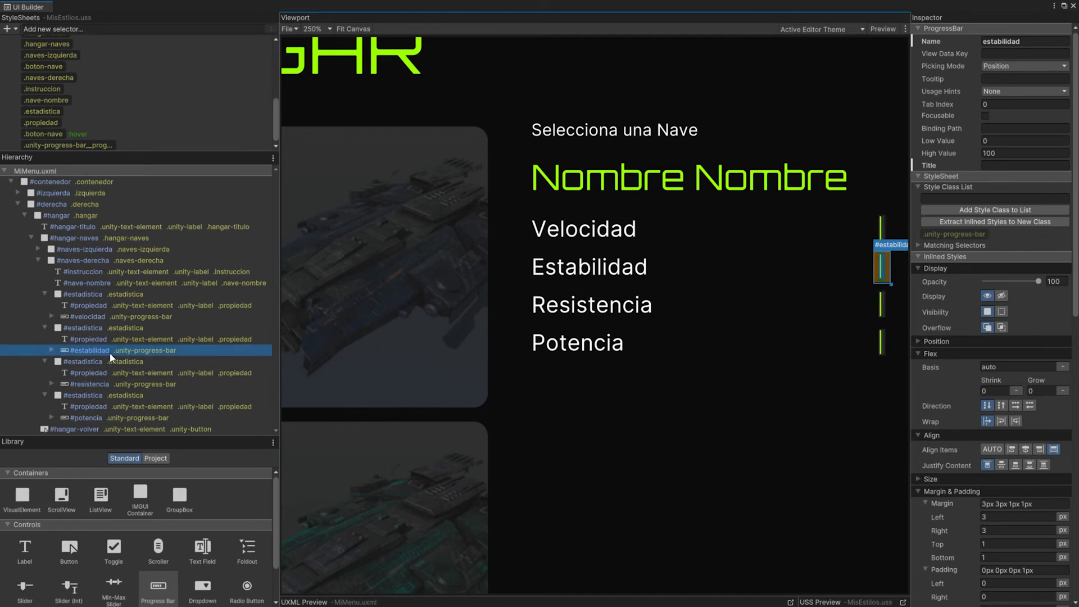
click(52, 350)
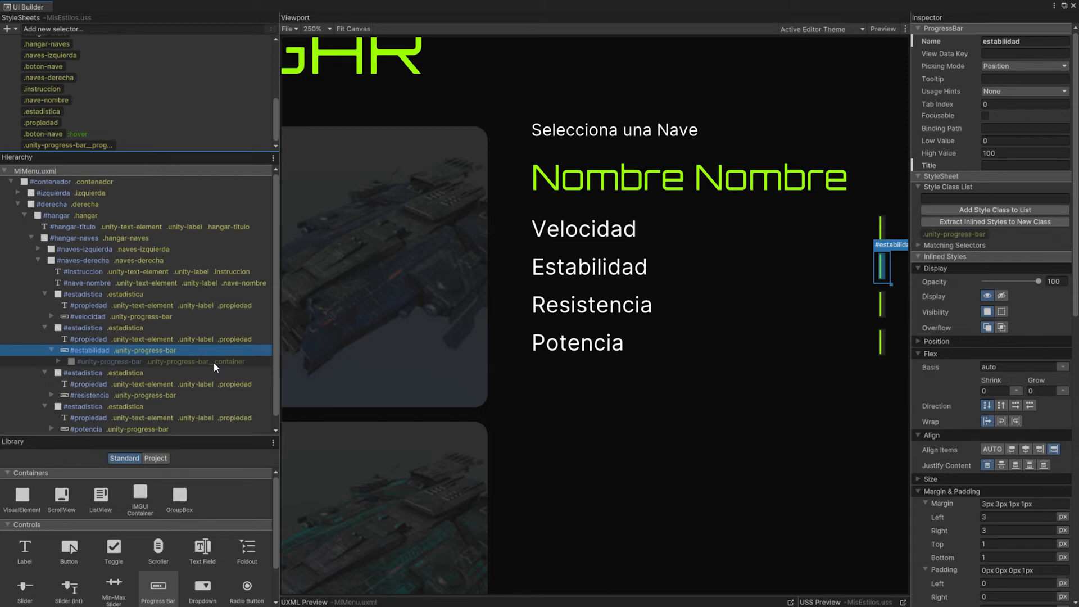
click(146, 29)
text(.unity-progress-bar-container)
key(BackSpace)
text(__)
key(Return)
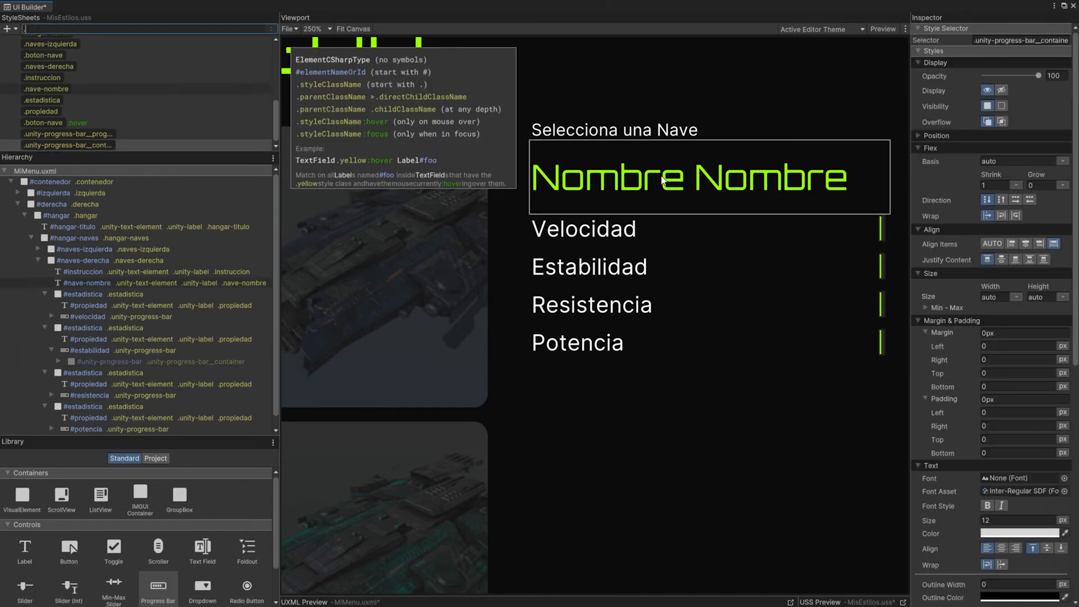
Step: Set the minimum width of the .unity-progress-bar__container style to 100 px
click(73, 144)
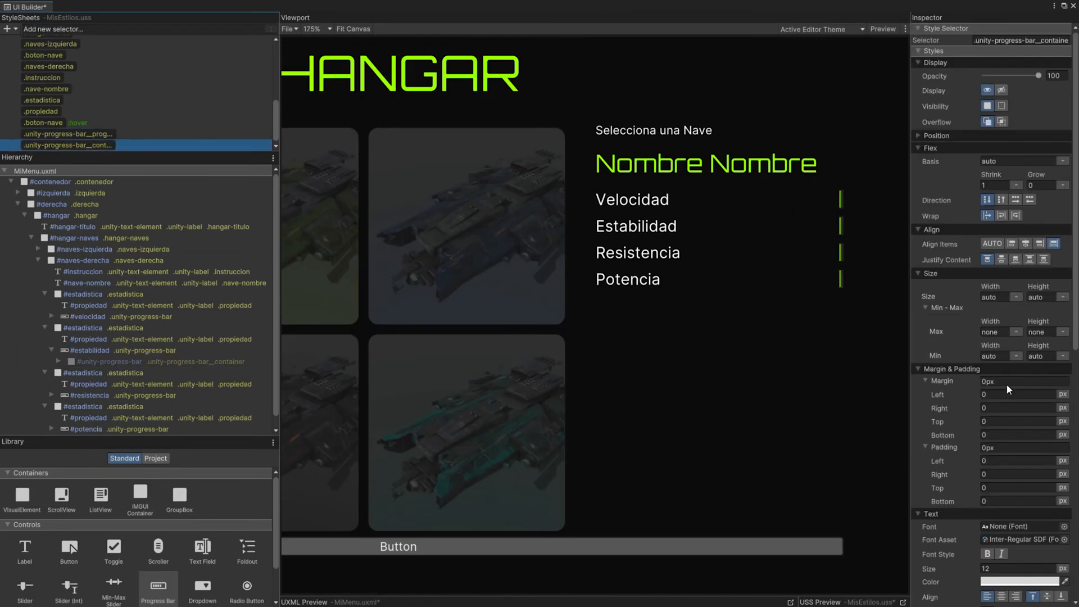
click(1002, 357)
text(100)
click(1015, 356)
click(1021, 368)
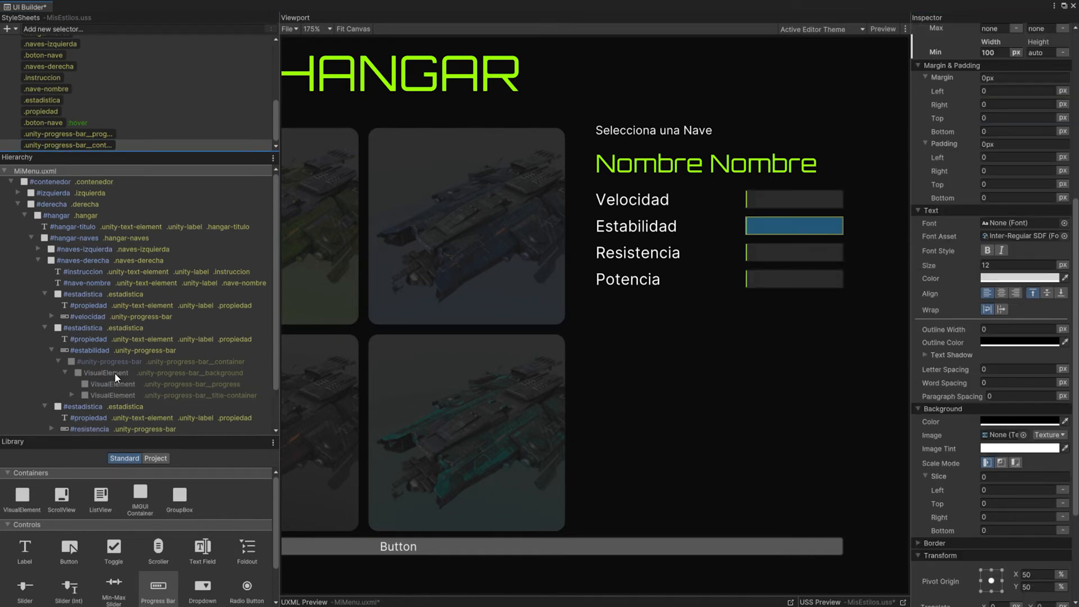
Step: Add a .unity-progress-bar__background style selector and set its background colour to dark grey 272727
click(123, 374)
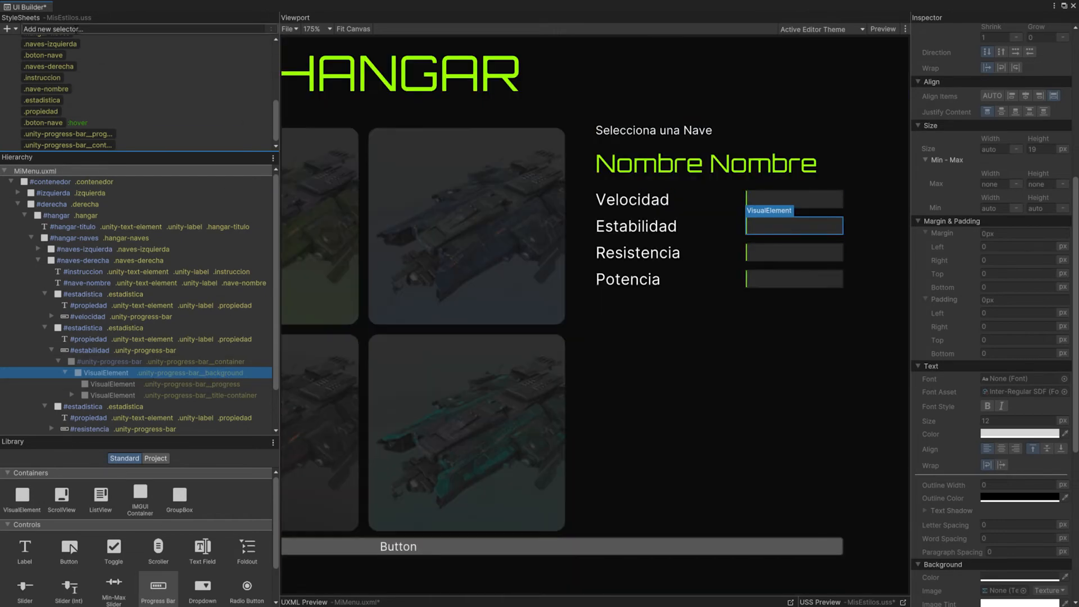
click(79, 29)
text(.unity-progress-bar__background)
key(Return)
click(991, 421)
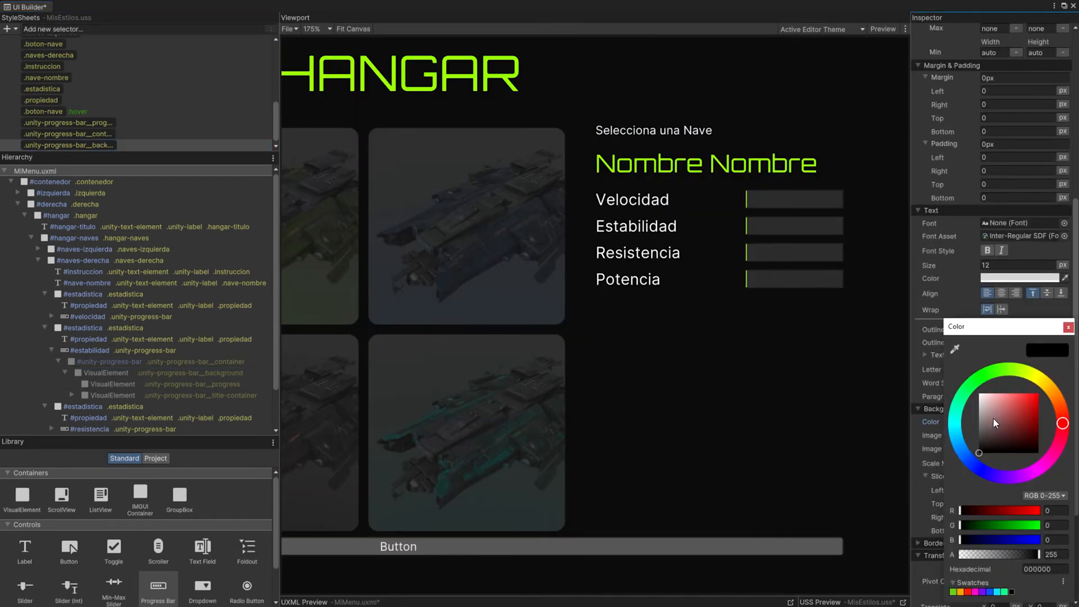
drag(966, 447, 959, 447)
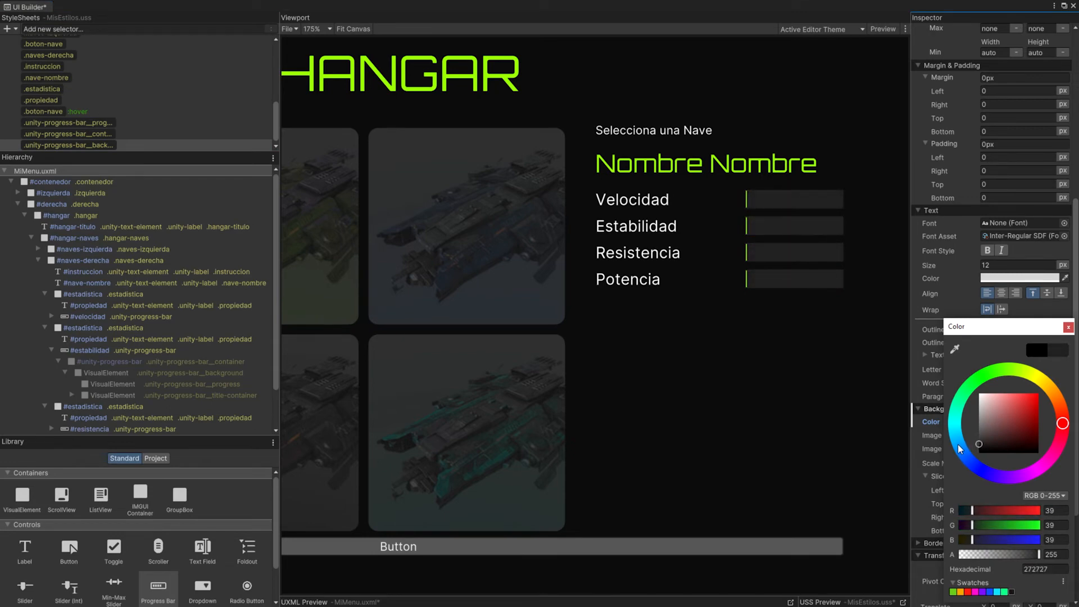
Step: Set the border radius of the .unity-progress-bar__background style to 2 px on all corners
drag(1077, 272, 1063, 338)
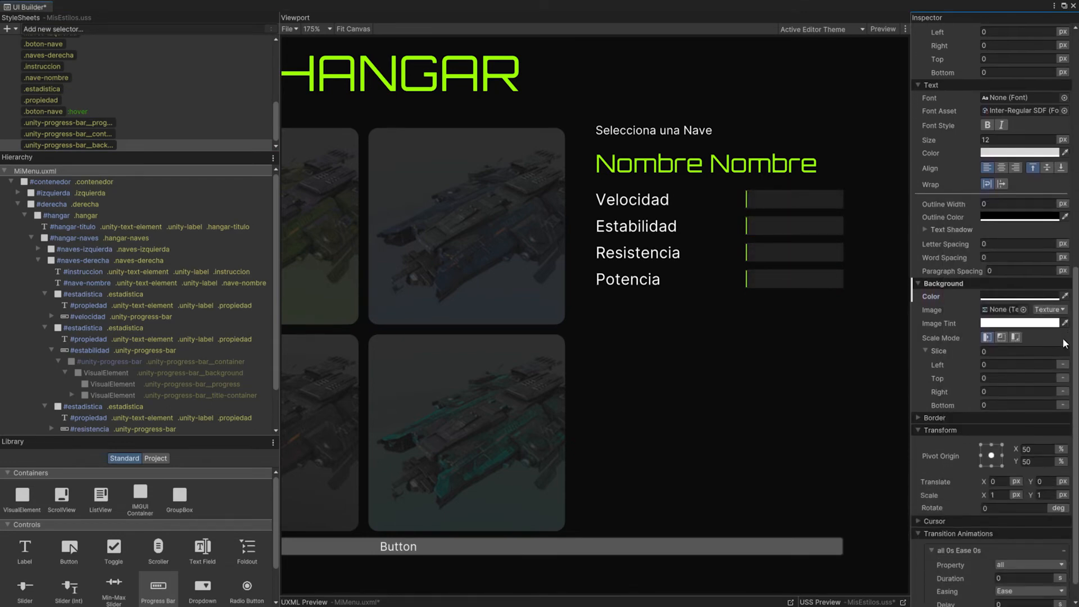
click(917, 418)
scroll(927, 449, down, 3)
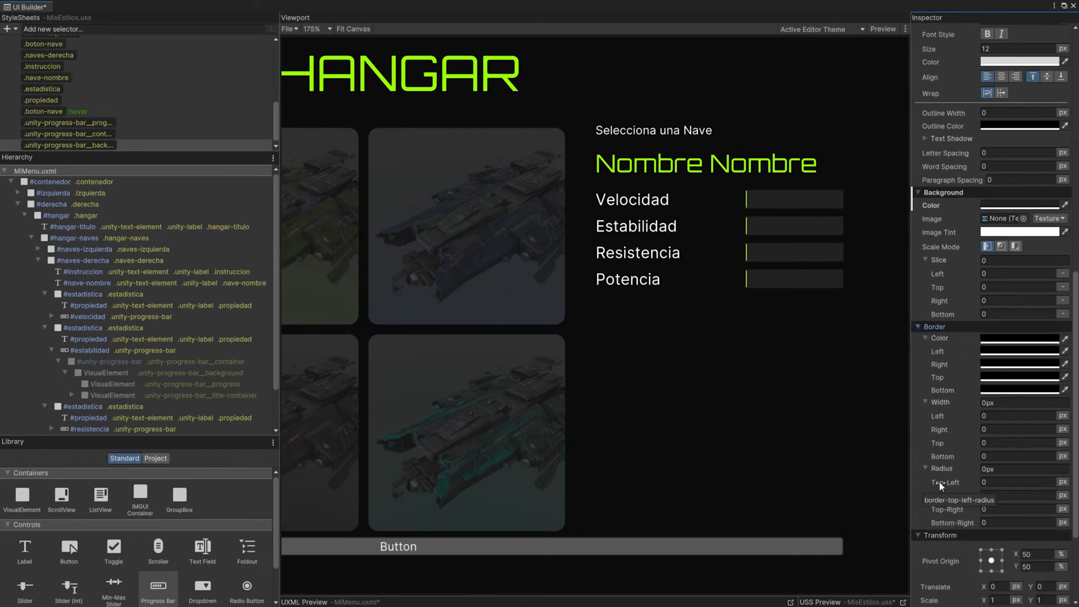
click(993, 471)
text(2)
key(Return)
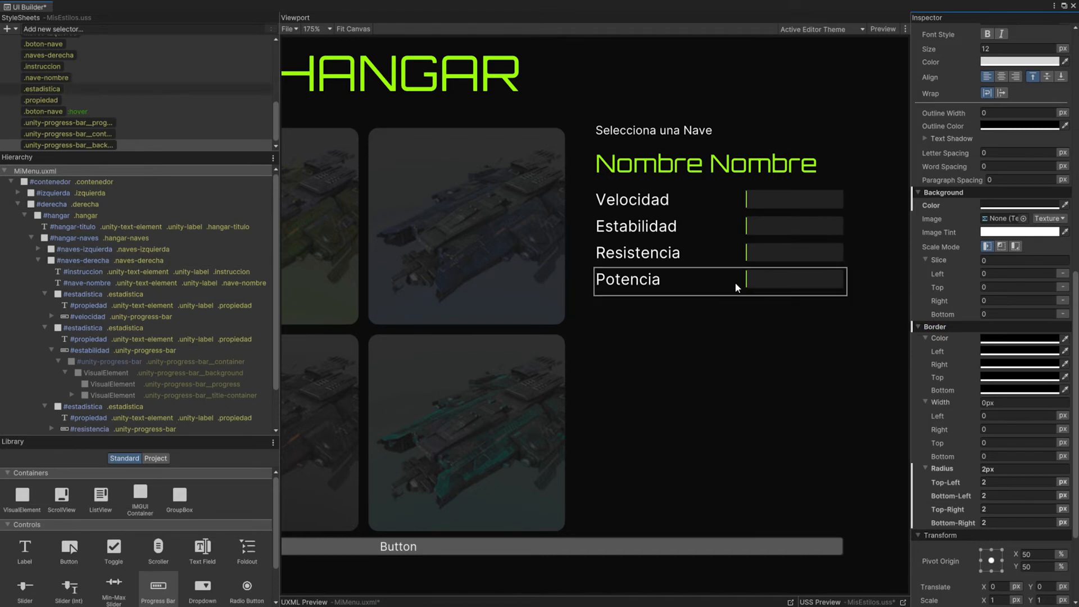
Step: Set the border radius of the .unity-progress-bar__progress style to 2 px on all corners
click(84, 124)
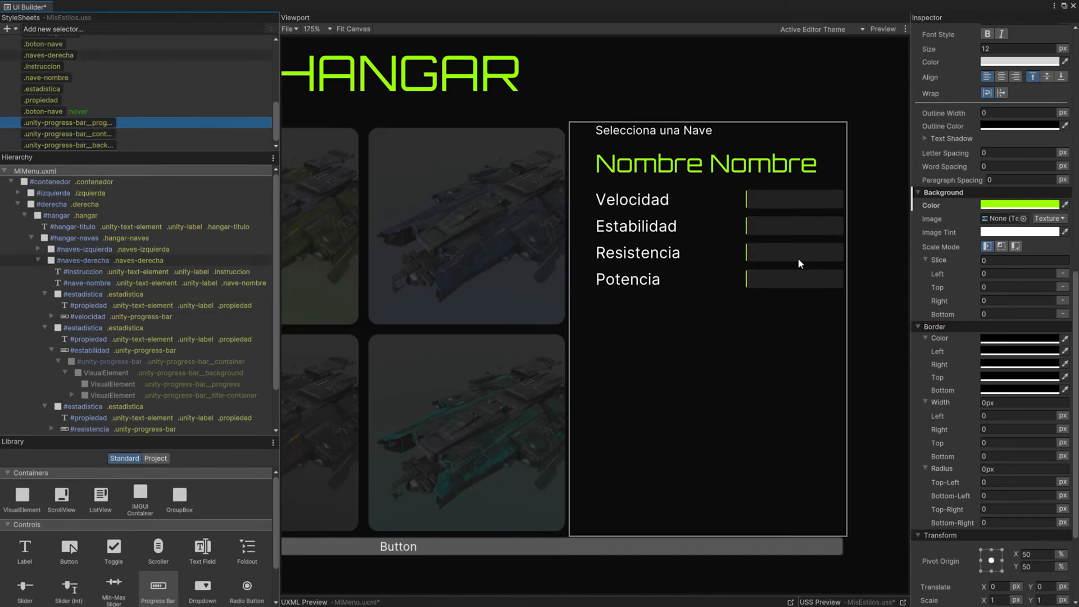
click(1001, 470)
text(2)
key(Return)
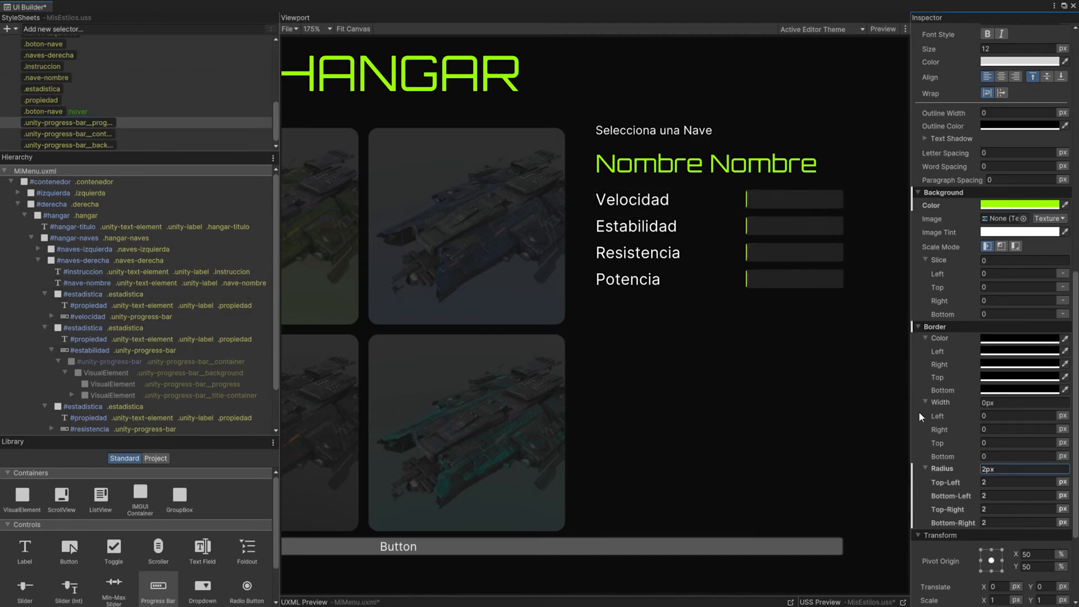
Step: Set the transition duration of the .unity-progress-bar__progress style to 0.5 s
scroll(943, 412, down, 3)
scroll(956, 326, down, 2)
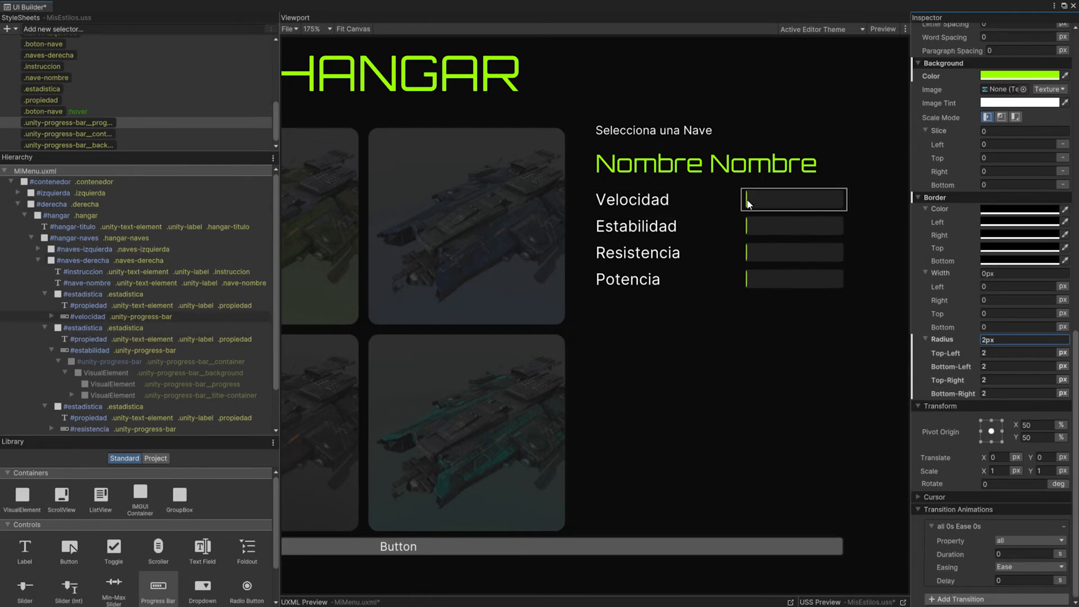
click(82, 125)
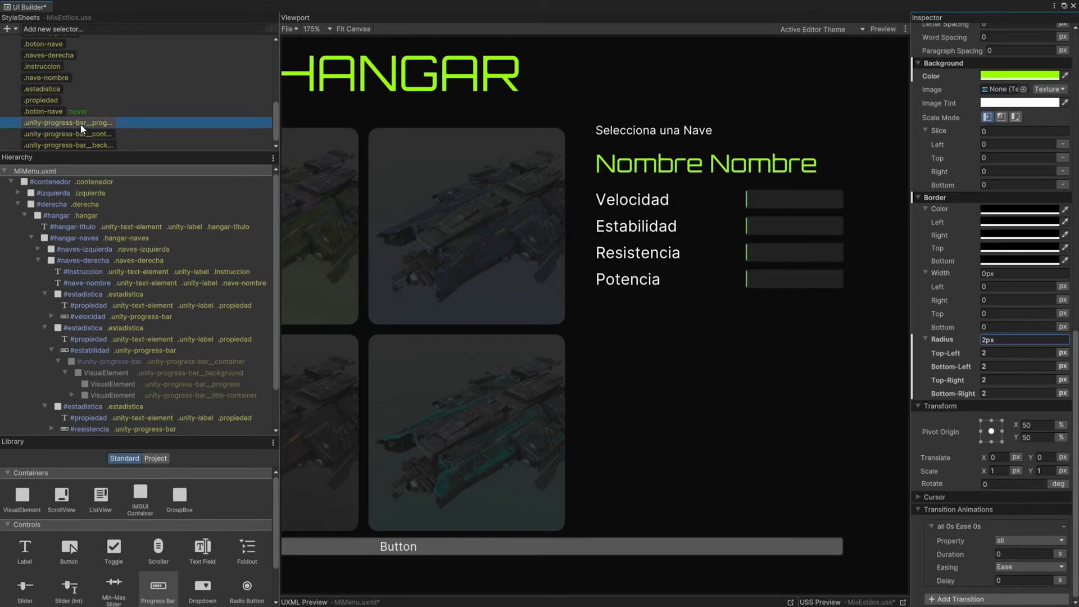
text(0.5)
key(Return)
Step: Add a .hangar-volver style selector and apply it to the #hangar-volver button
scroll(744, 358, down, 5)
middle_drag(744, 358, 763, 323)
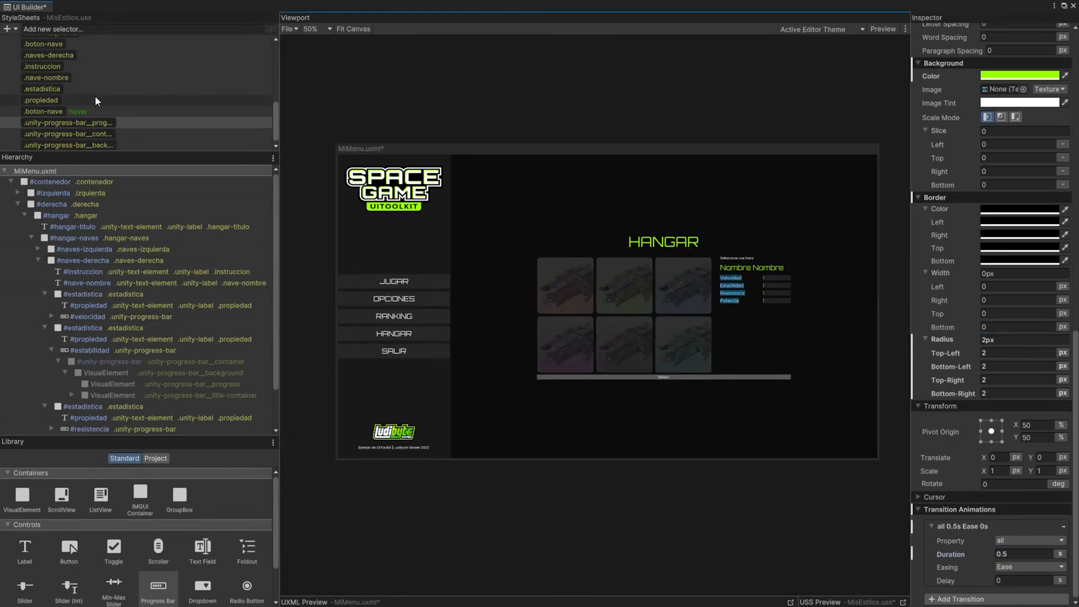
scroll(92, 95, up, 3)
scroll(90, 98, down, 3)
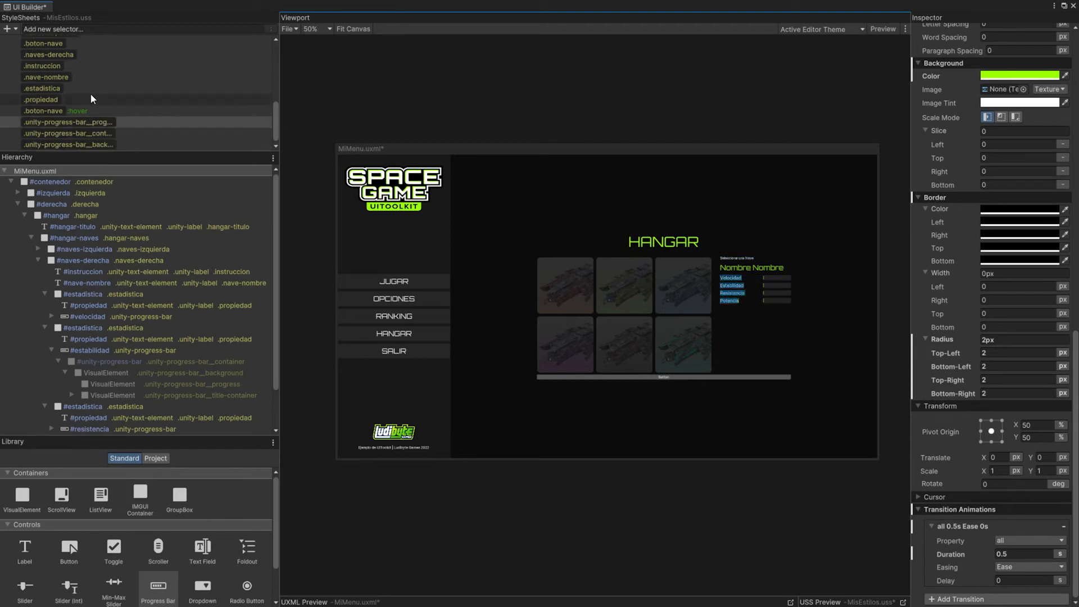
text(.hangar-volver)
key(Return)
drag(48, 145, 84, 249)
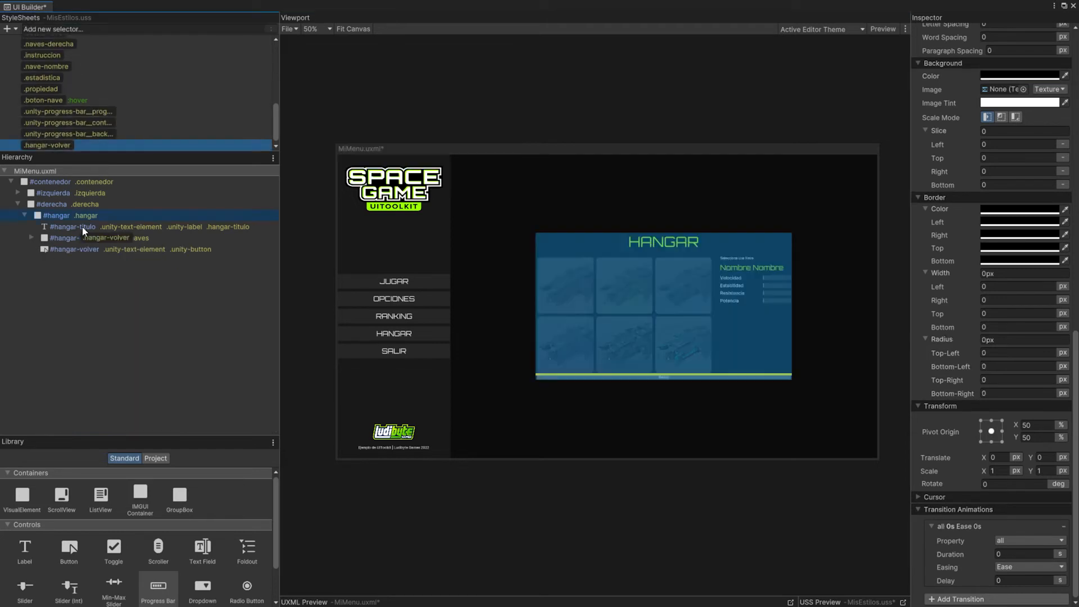
scroll(686, 392, up, 1)
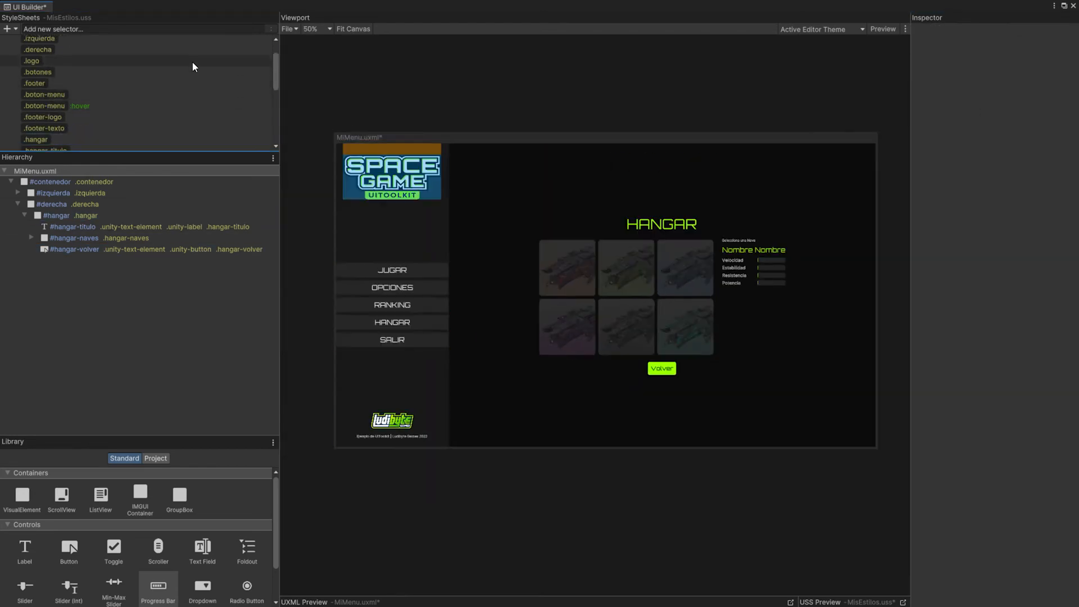
Step: Save the menu document and select the #derecha element in the hierarchy with its children collapsed
click(288, 28)
click(316, 71)
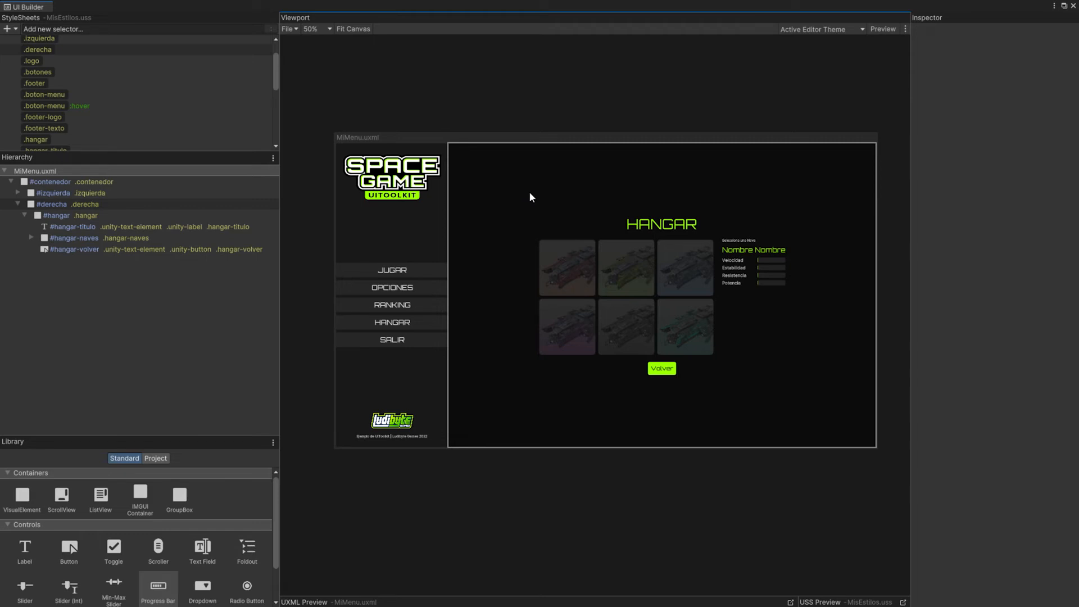
click(19, 204)
click(49, 203)
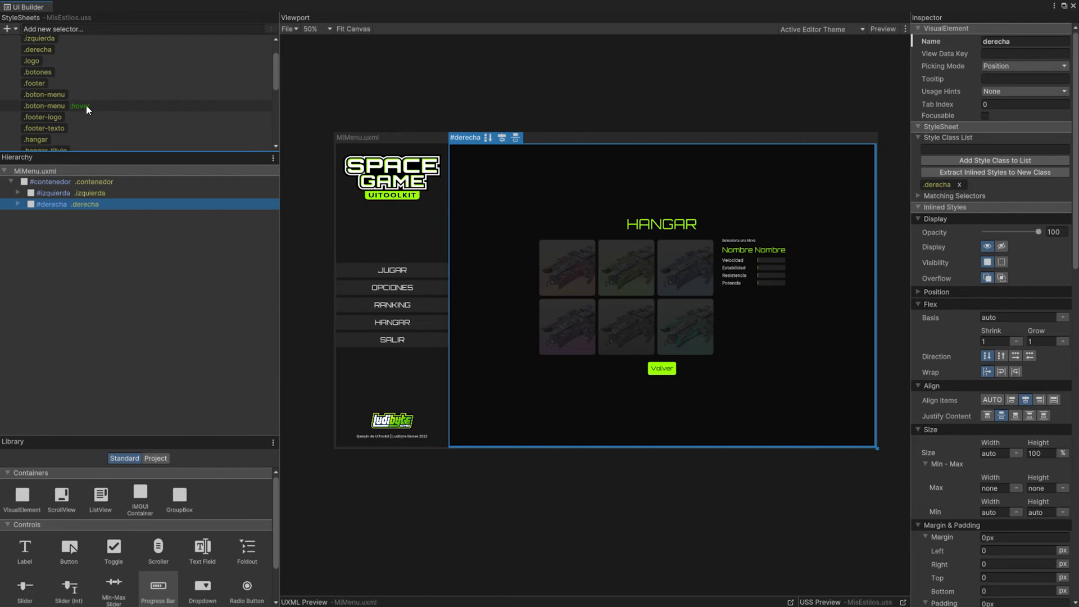
Step: Set the X translate of the .derecha style to 100 %
scroll(72, 100, down, 3)
scroll(74, 106, up, 5)
click(48, 73)
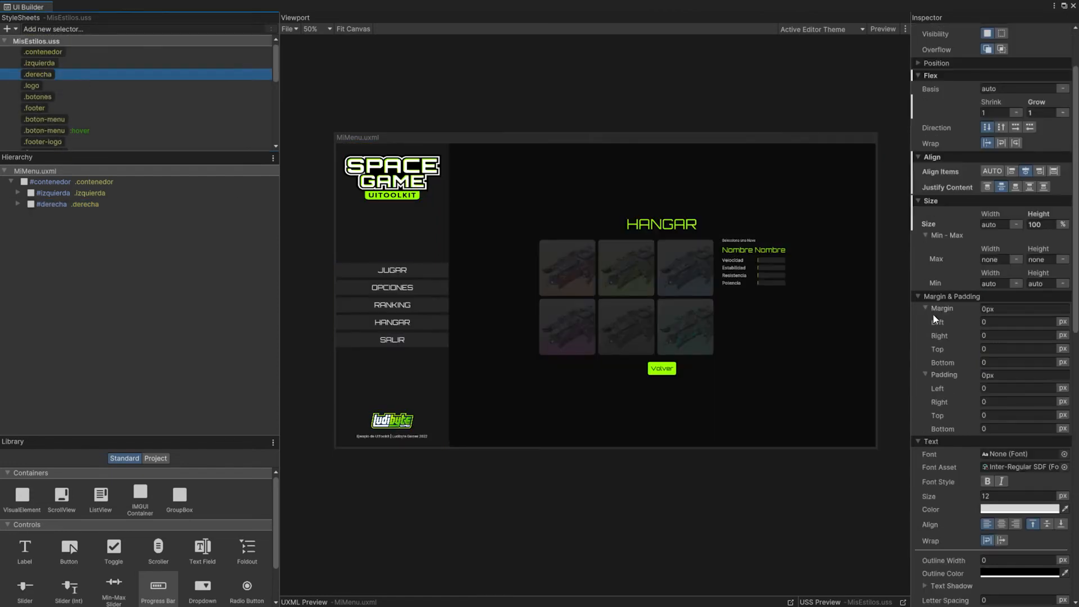
scroll(956, 312, down, 10)
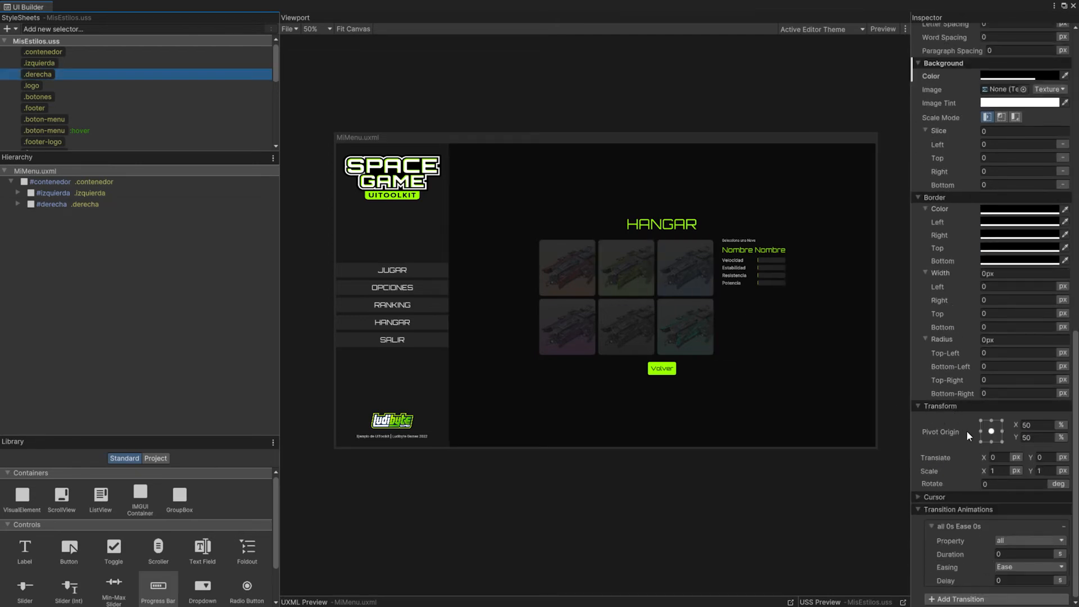
drag(983, 456, 1051, 446)
click(1016, 457)
click(1032, 482)
click(997, 457)
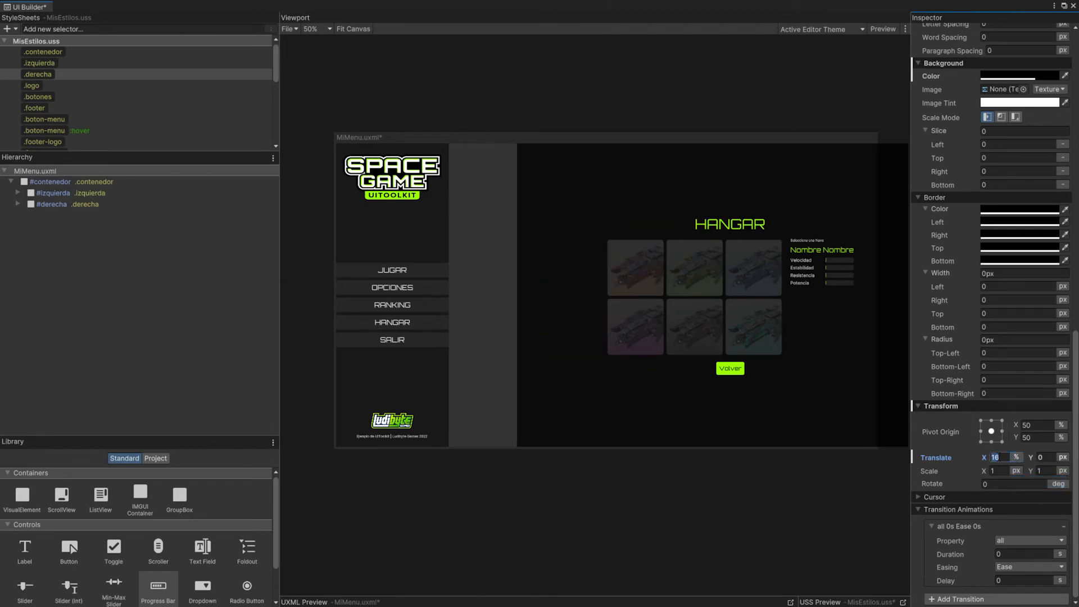
text(100)
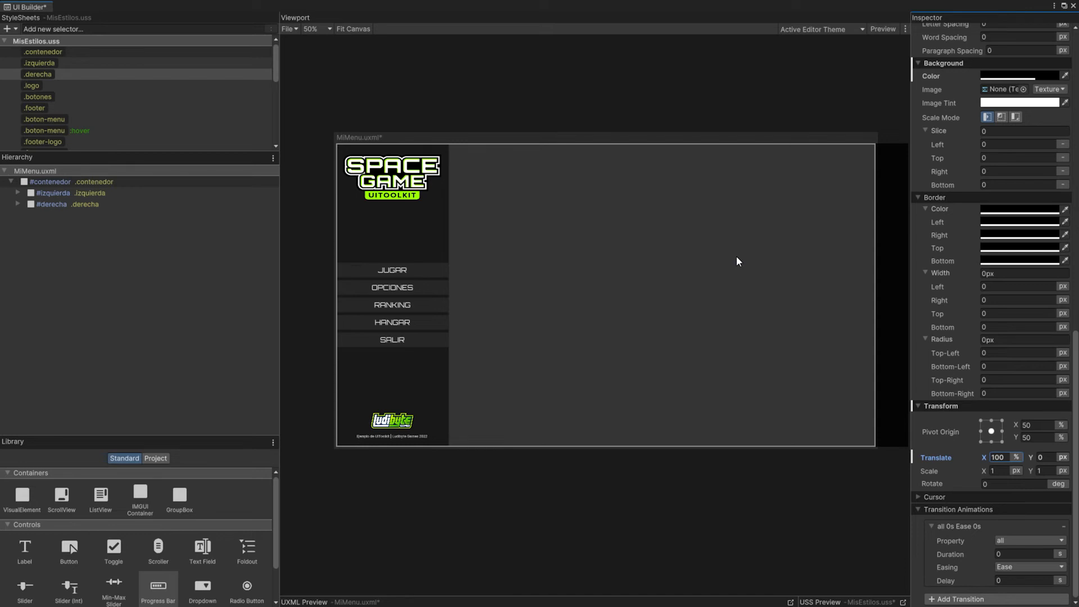
Step: Add a new style selector named .derecha-activo to the MisEstilos.uss stylesheet
click(49, 74)
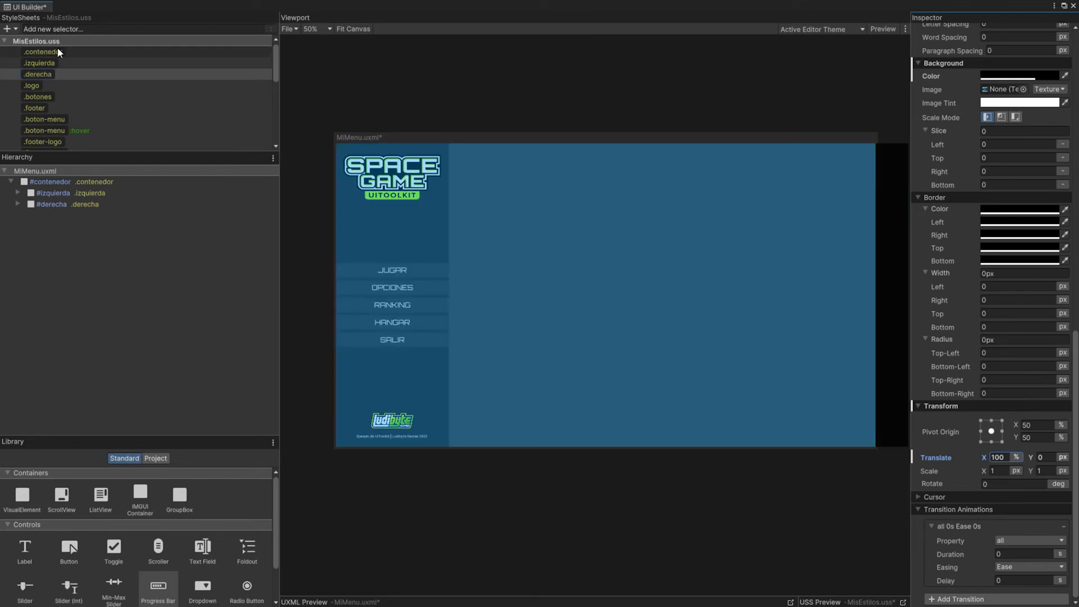
click(74, 29)
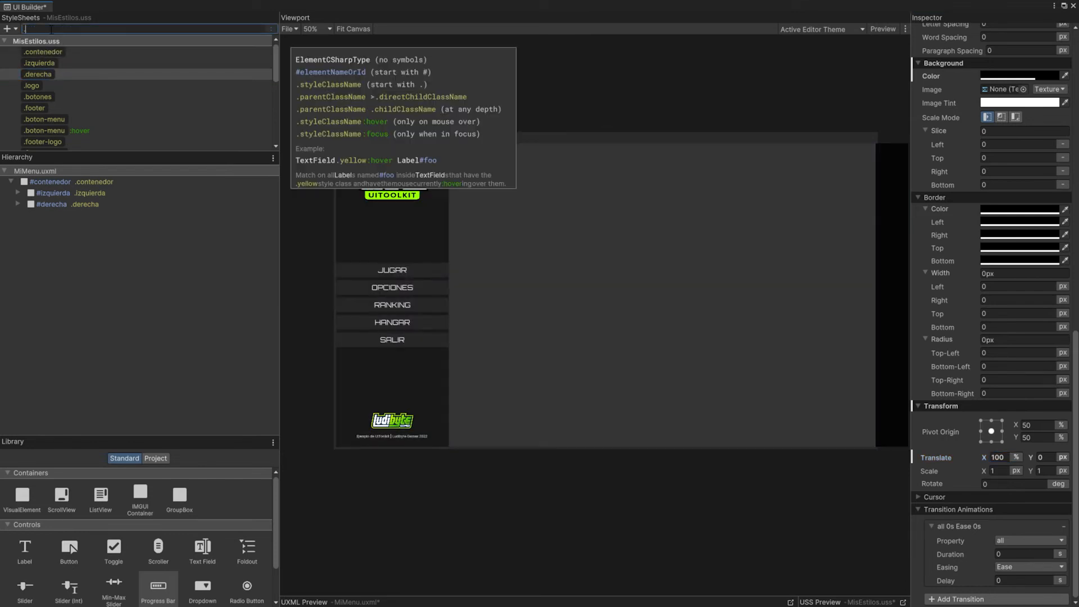
text(.derecha-activo)
key(Return)
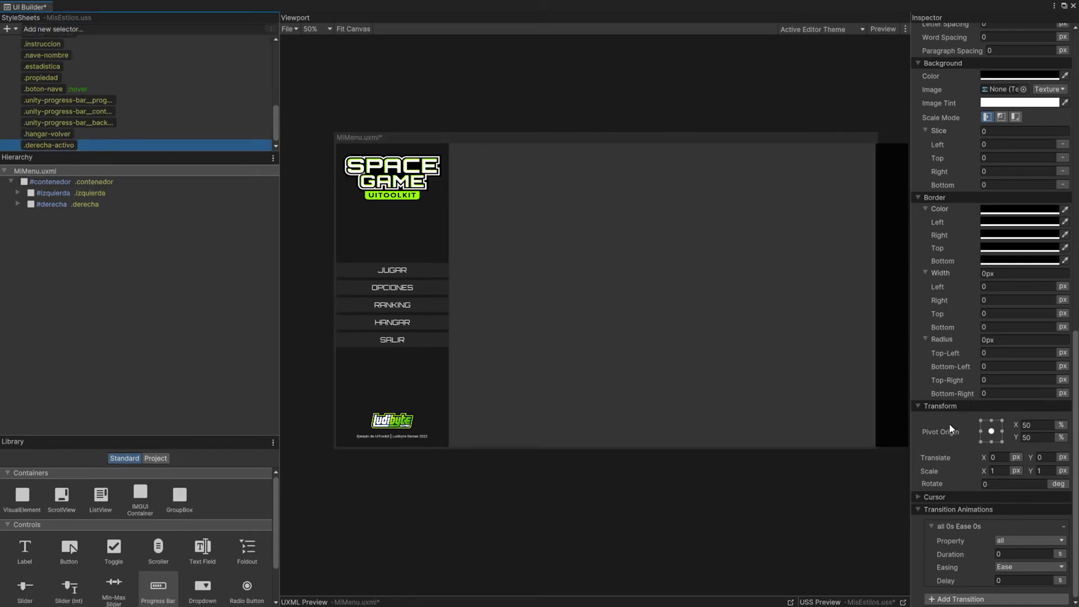
Step: Set the X translate of the .derecha-activo style to 0 %
click(1000, 458)
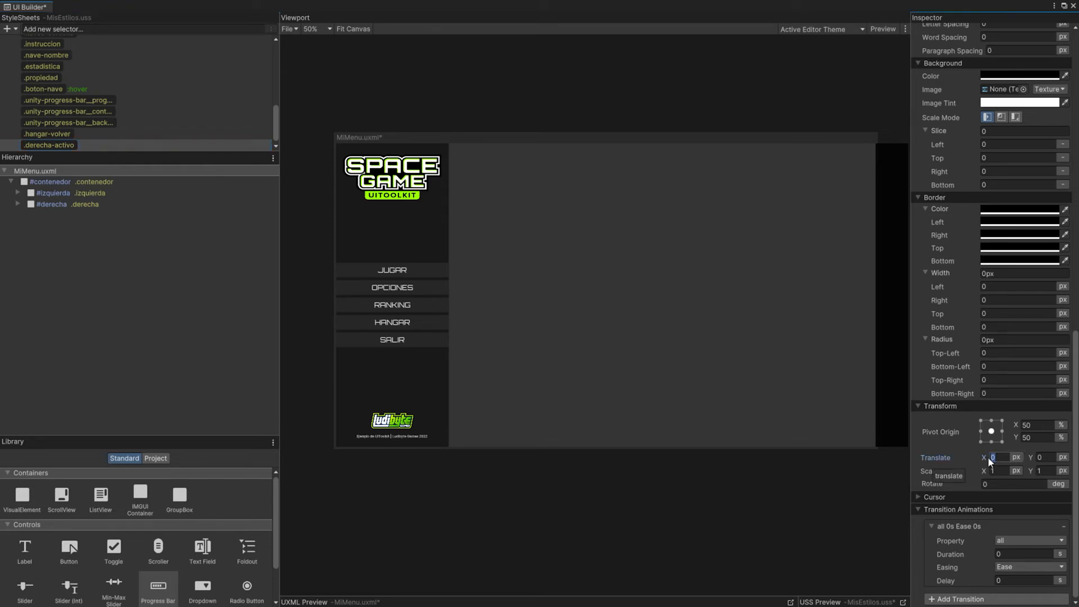
text(0)
click(1016, 457)
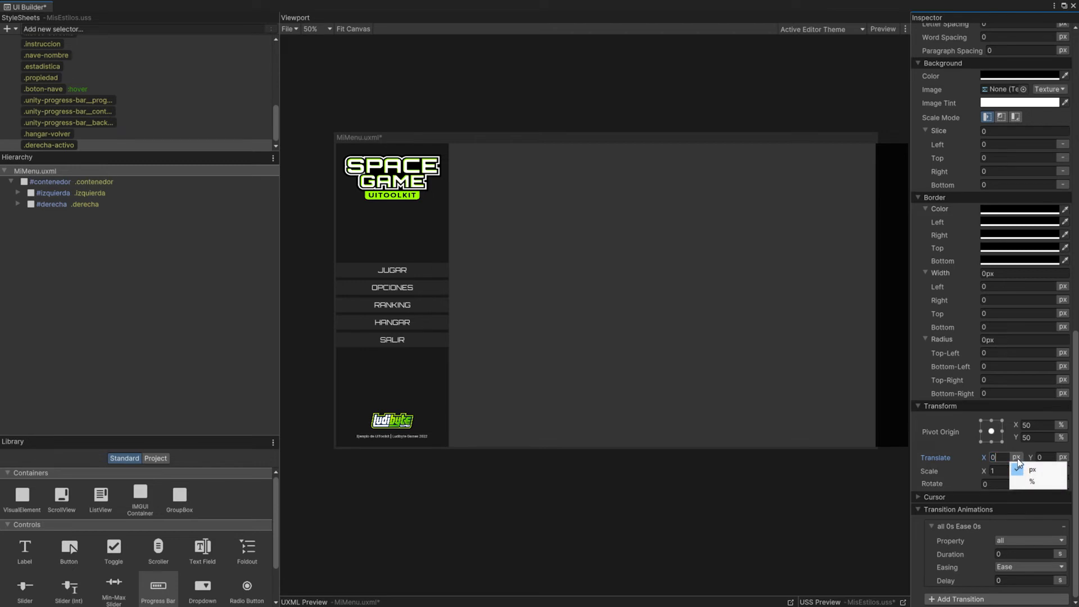
click(1031, 481)
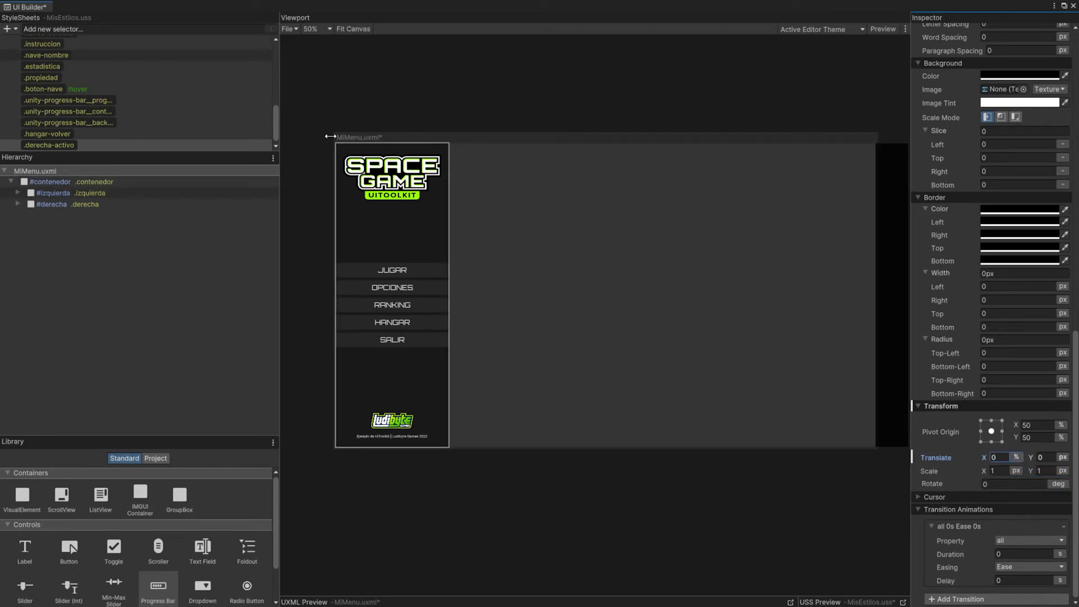
Step: Set the transition duration of the .derecha style to 0.5 s and save the document
scroll(128, 75, up, 10)
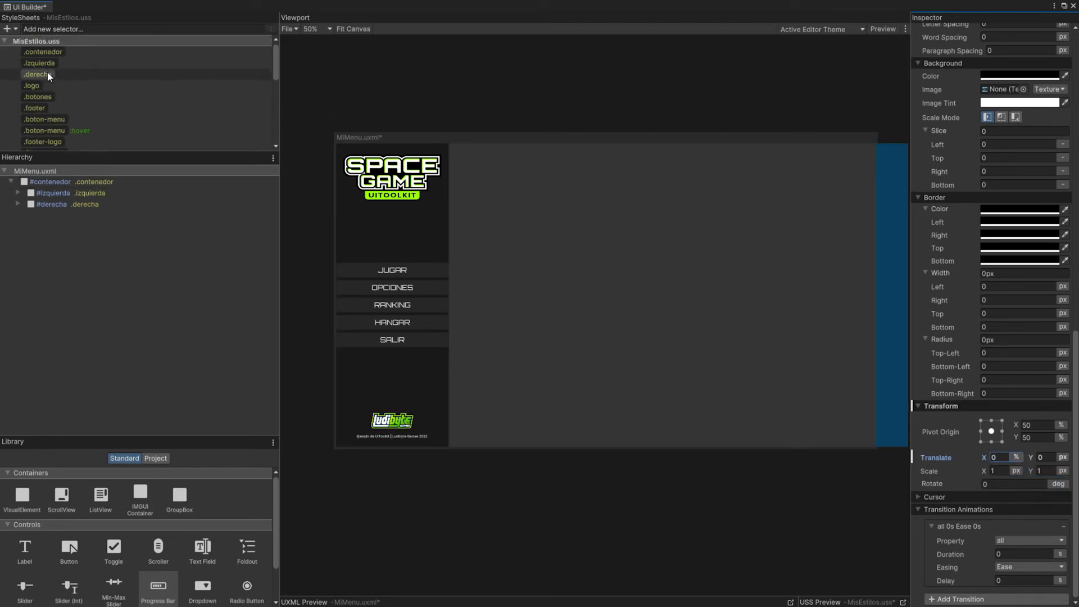
click(48, 74)
click(919, 63)
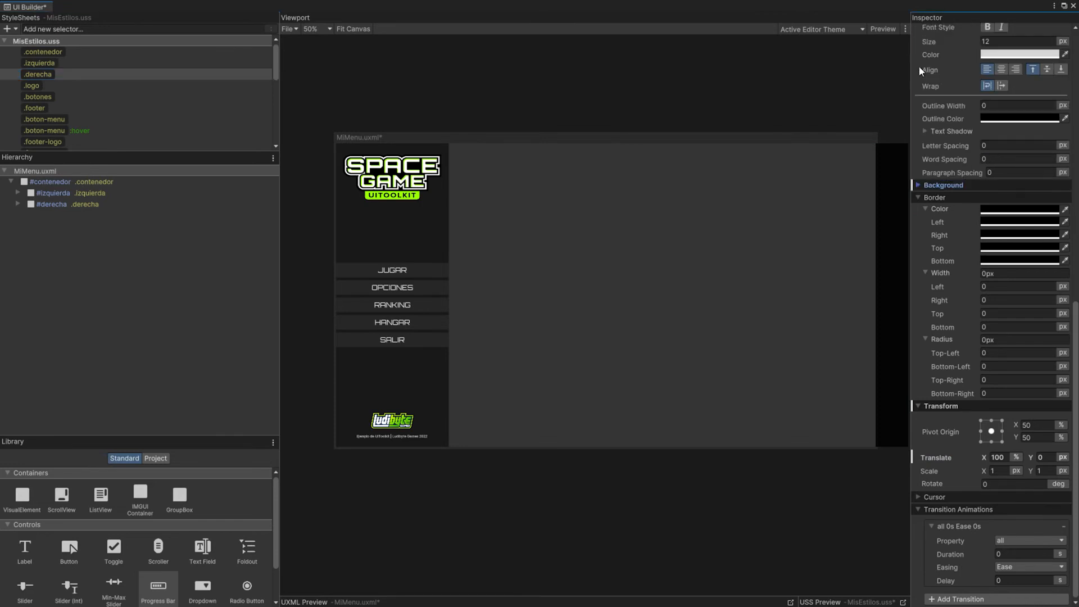
click(919, 197)
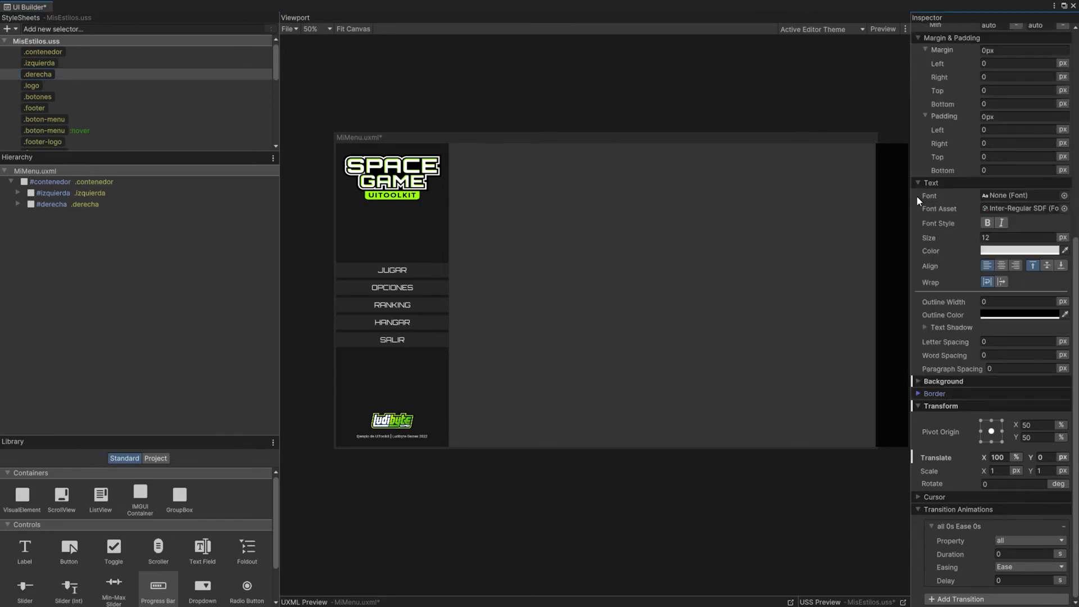
click(918, 405)
click(918, 261)
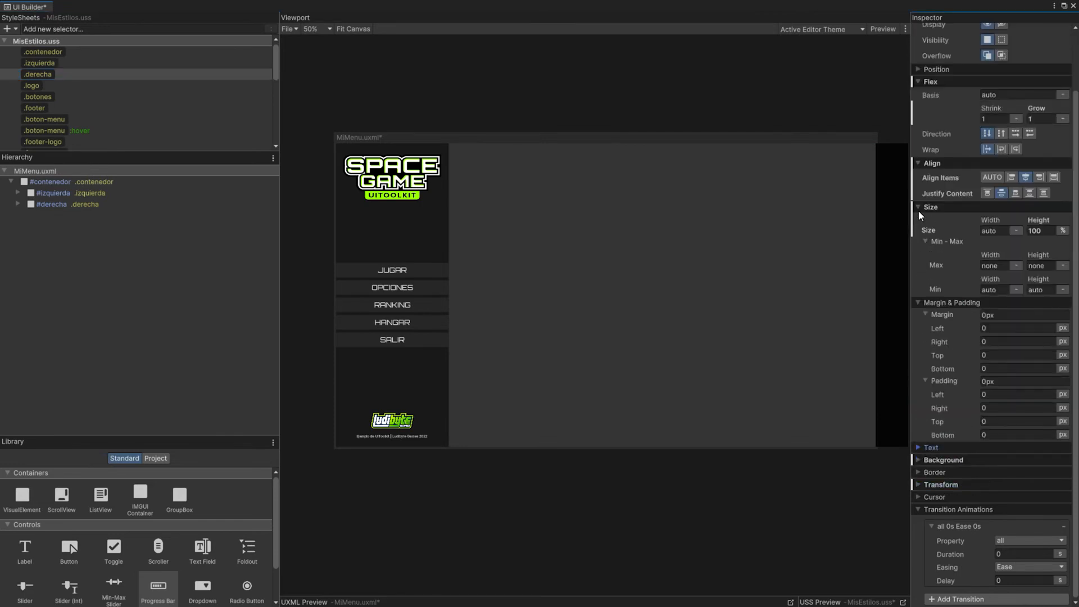
click(920, 210)
click(916, 285)
click(1019, 404)
text(0.5)
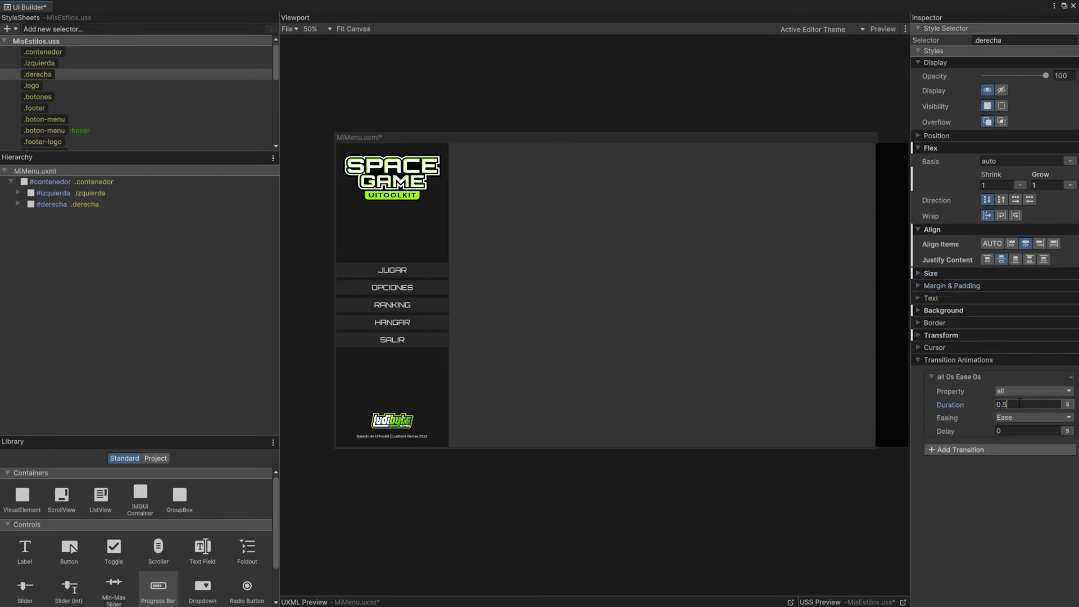
click(1020, 476)
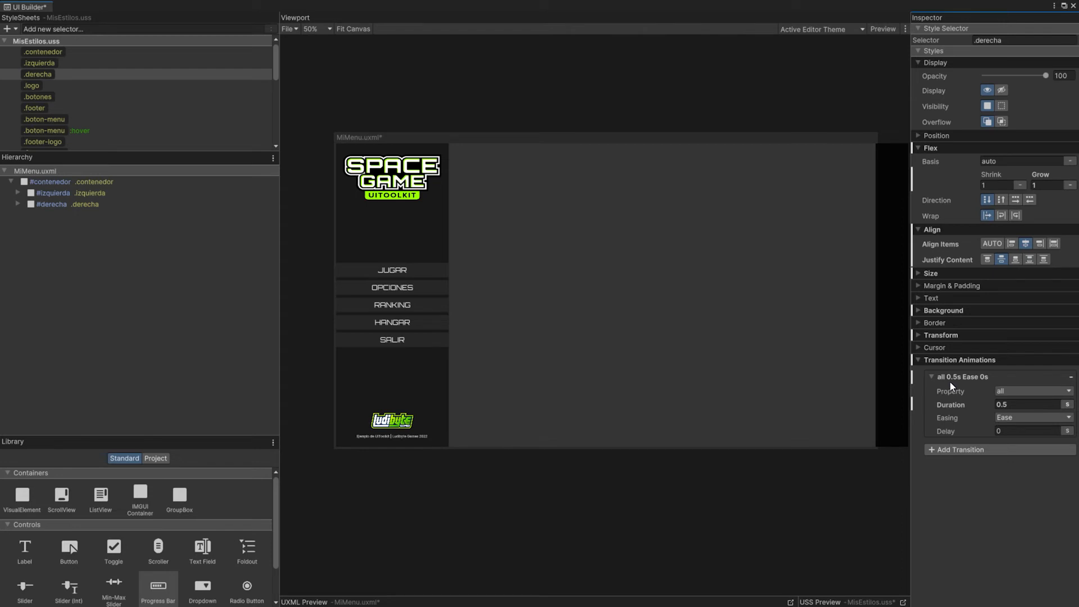
click(289, 29)
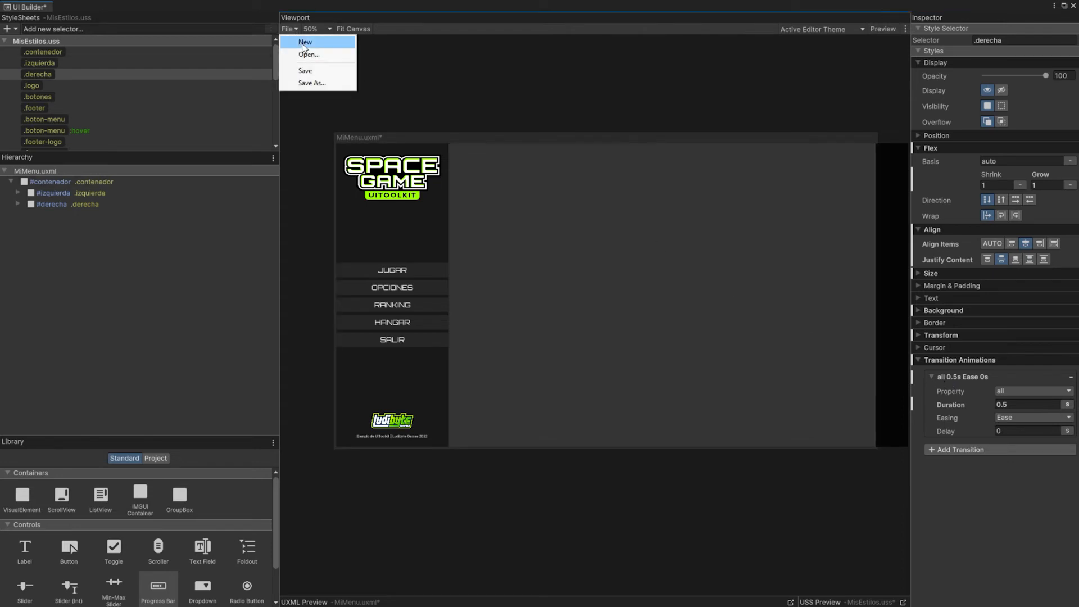
click(305, 71)
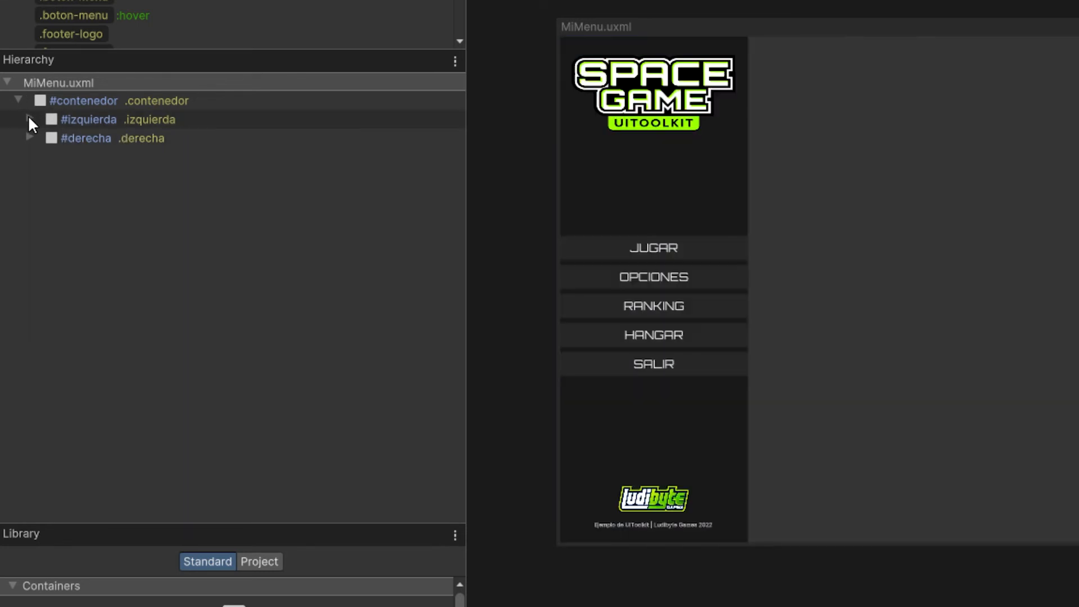
Step: Expand the #izquierda element in the hierarchy to review its logo, buttons and footer containers
click(29, 118)
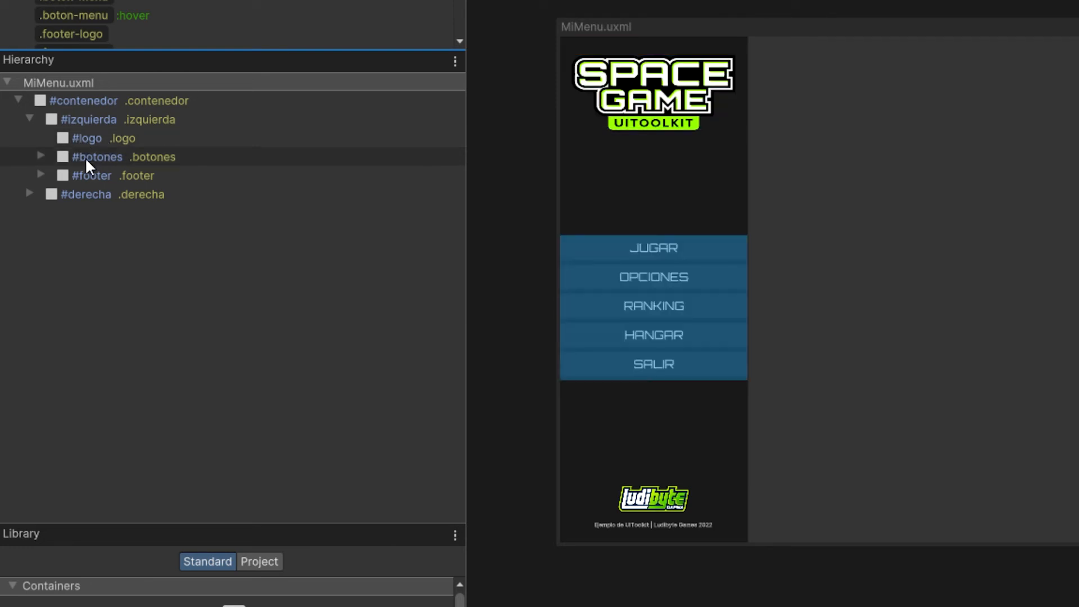
click(40, 174)
click(41, 174)
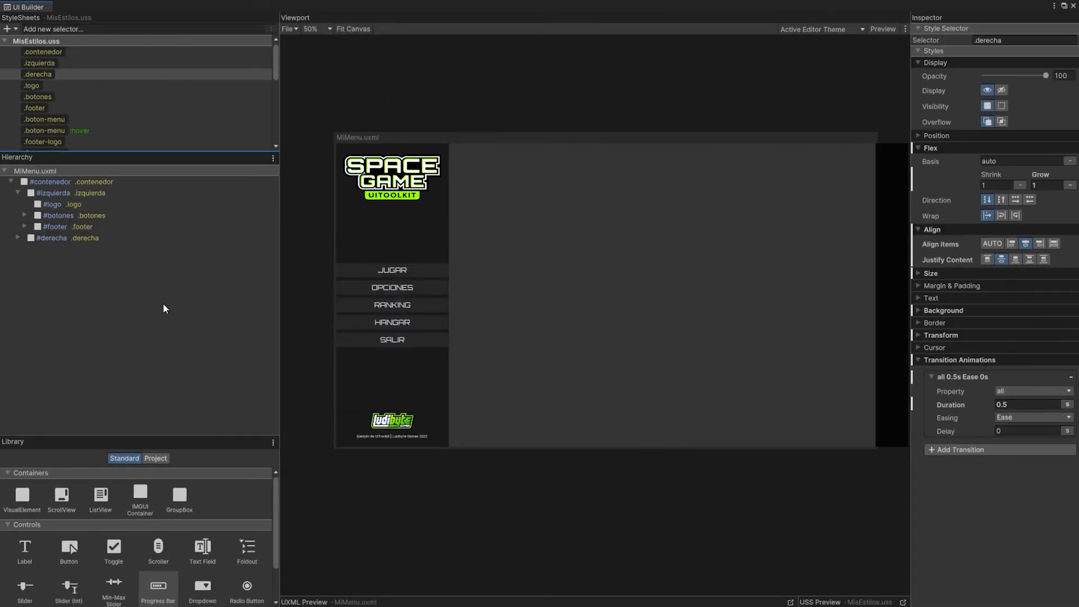
Step: Switch to the main Unity editor and create a C# script named MiPrimeraUI in the Scripts folder
click(288, 29)
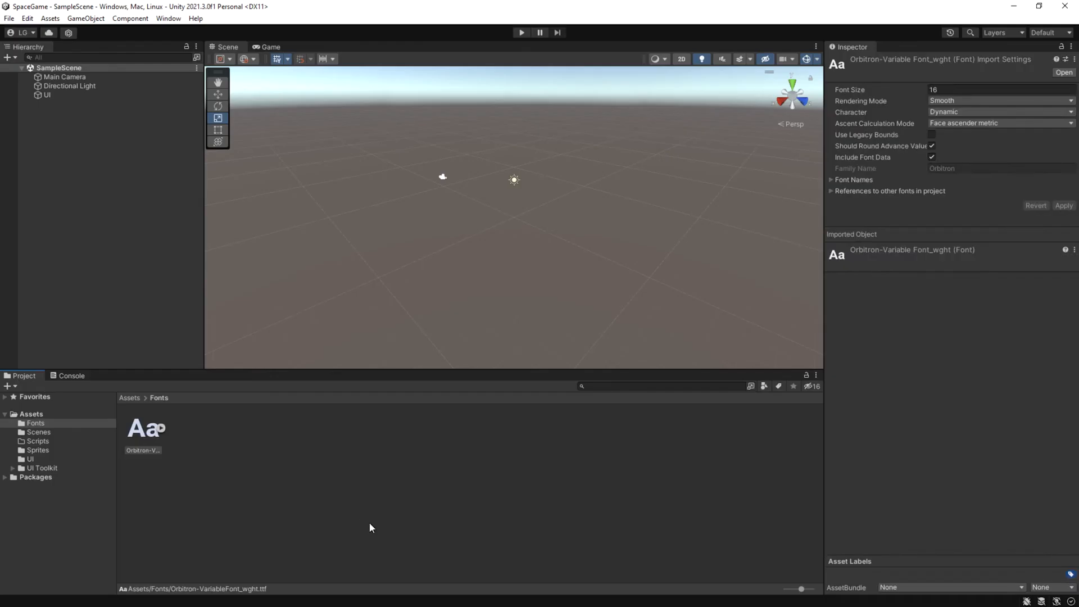
click(38, 441)
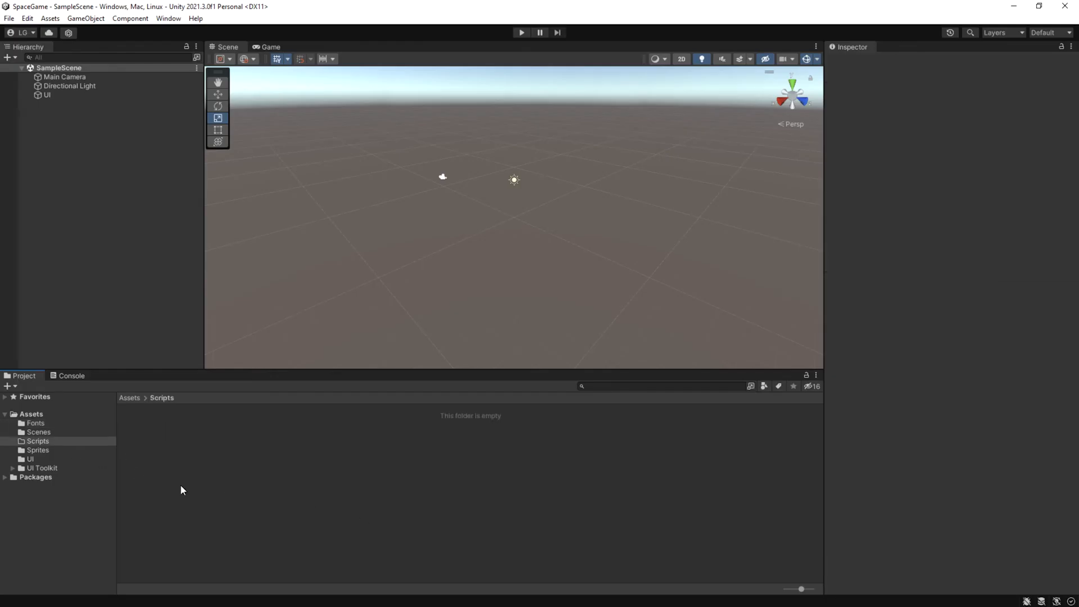
right_click(160, 440)
mouse_move(287, 149)
click(371, 100)
text(MiPrimeraUI)
key(Return)
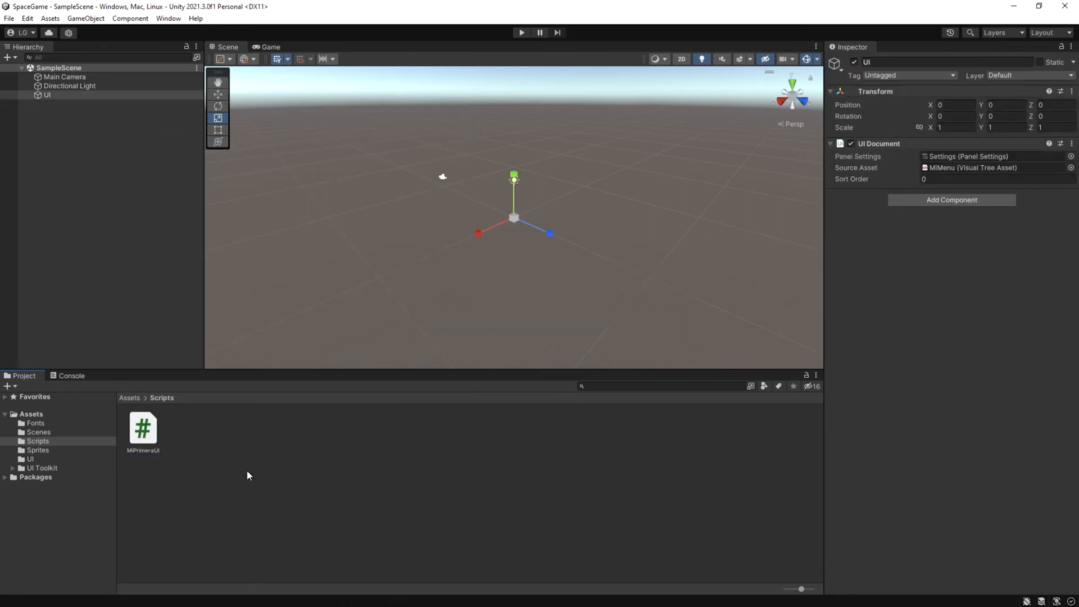
Step: Attach the MiPrimeraUI script to the UI object and open the script in Visual Studio
drag(149, 430, 954, 244)
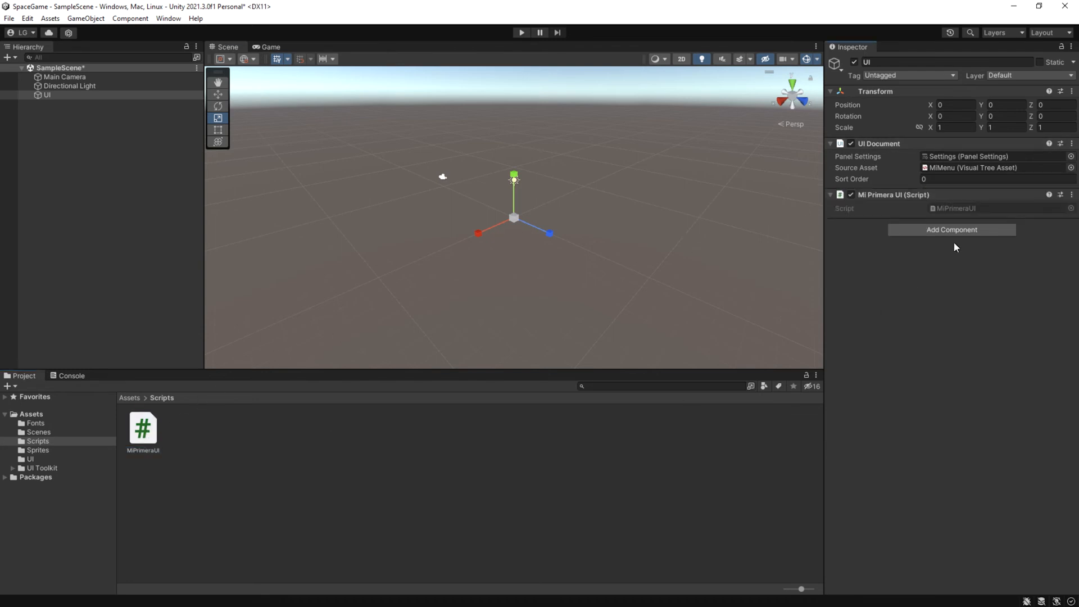
double_click(159, 425)
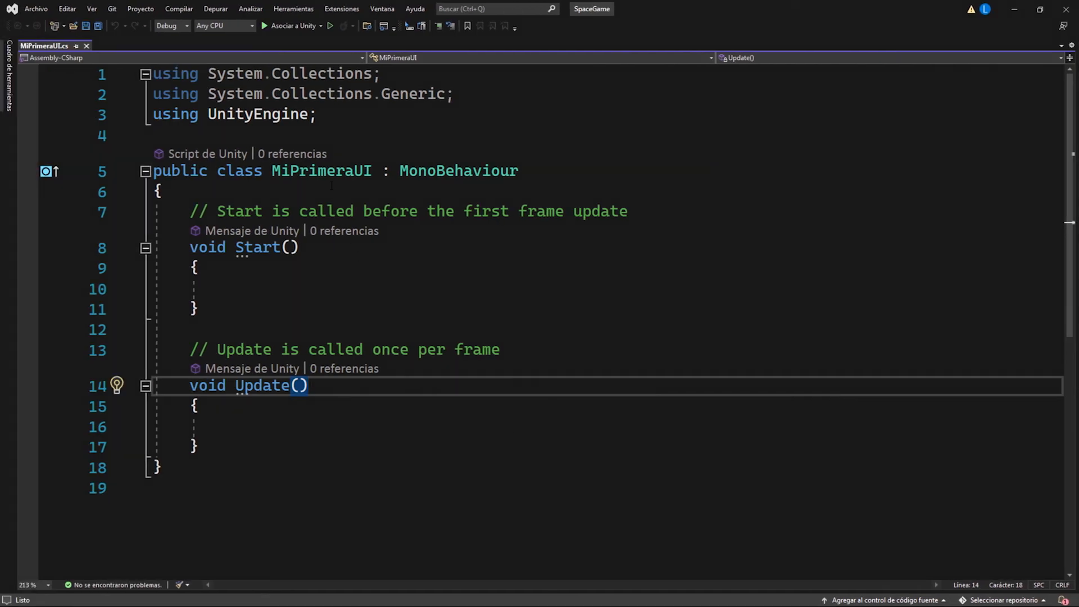
Step: Add the directive "using UnityEngine.UIElements;" below the existing using directives
click(242, 134)
key(Return)
key(Up)
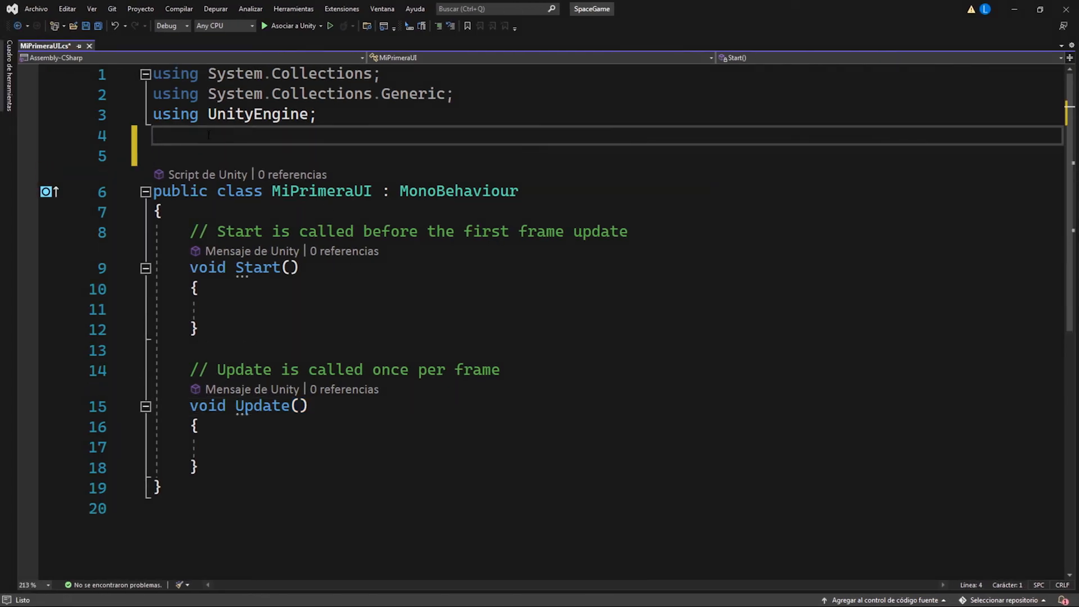
text(using )
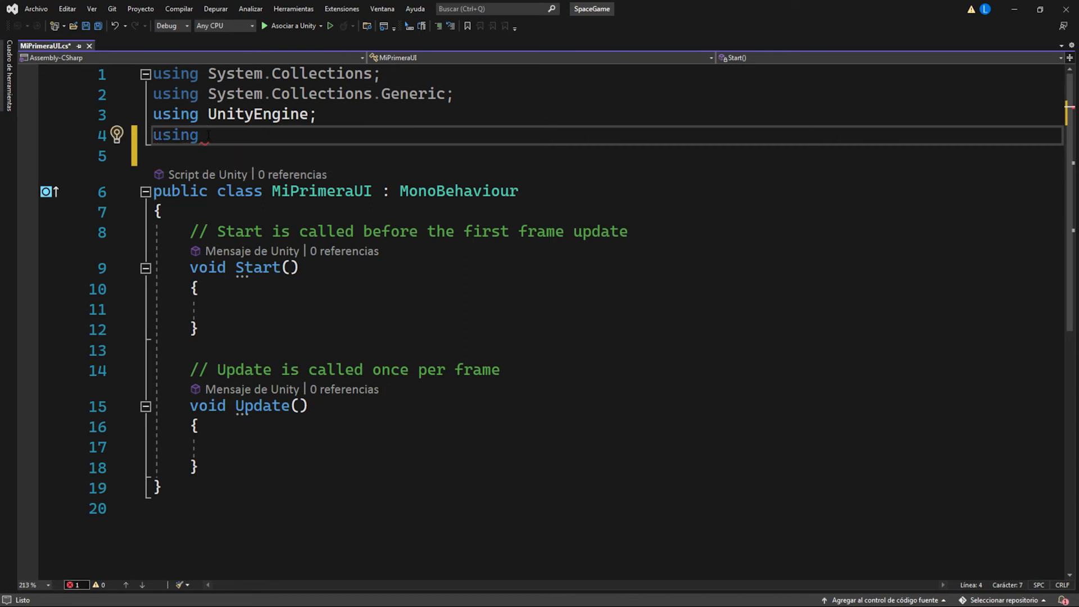
text(U)
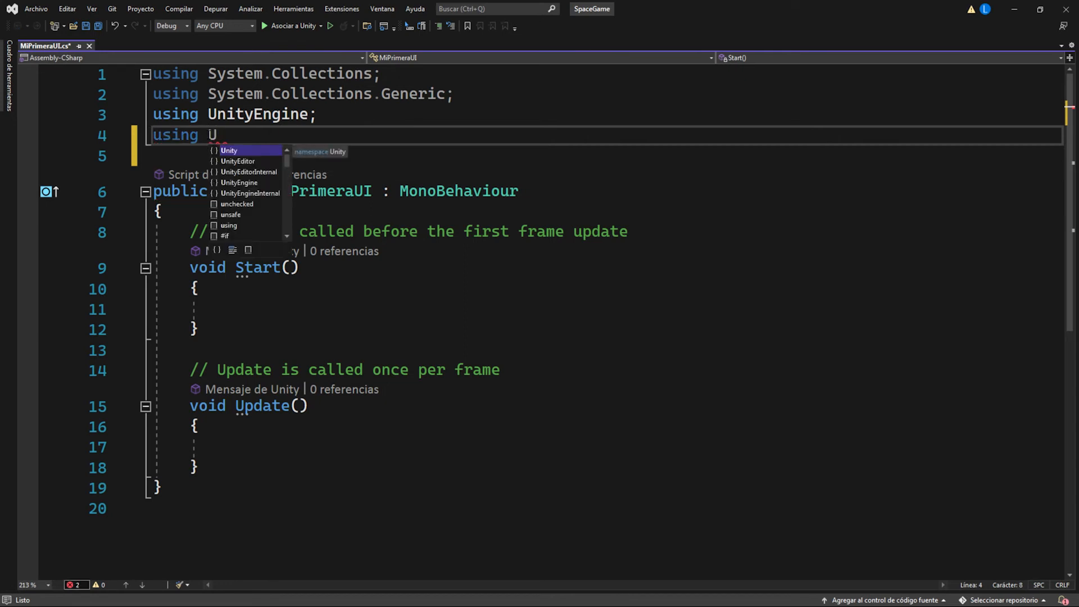
key(Down)
key(Down)
key(Tab)
text(.UI)
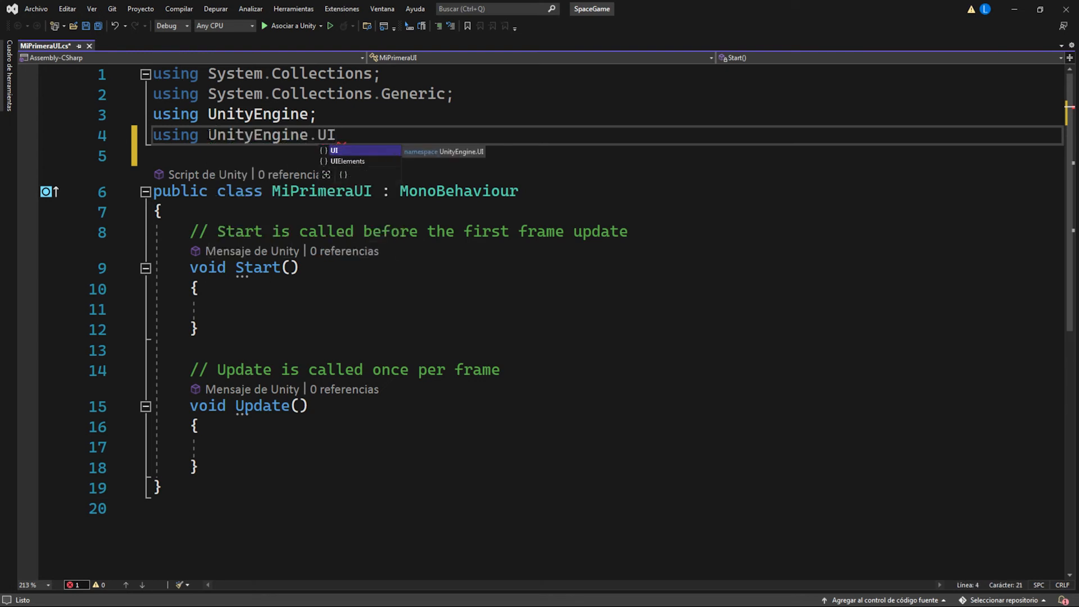
key(Down)
key(Tab)
text(;)
Step: Replace the Start and Update methods, including their comments, with the field declaration "UIDocument menu;"
drag(189, 231, 263, 463)
key(Delete)
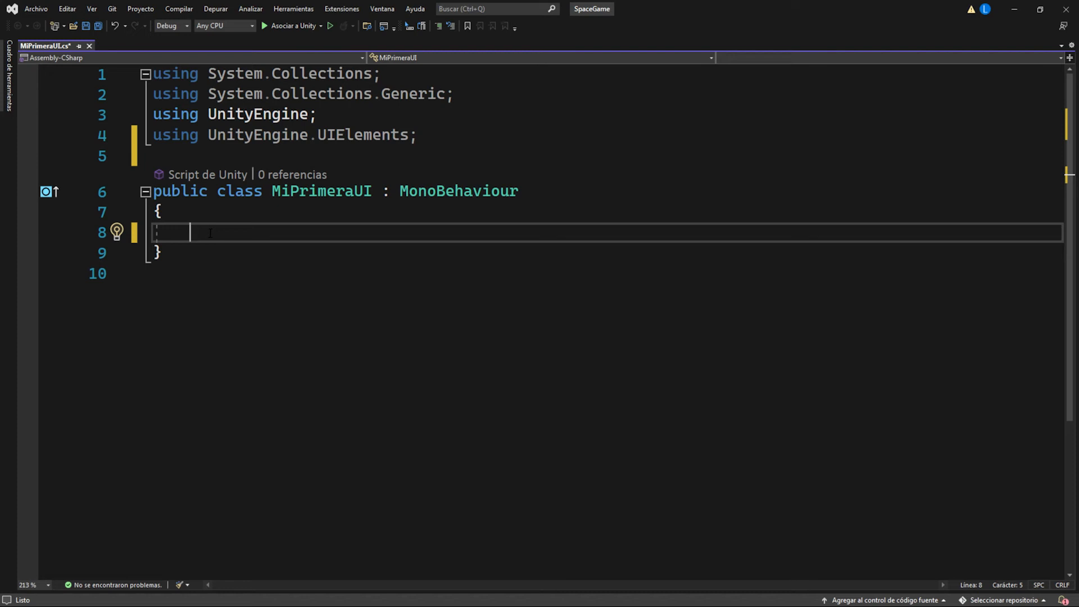
text(UID)
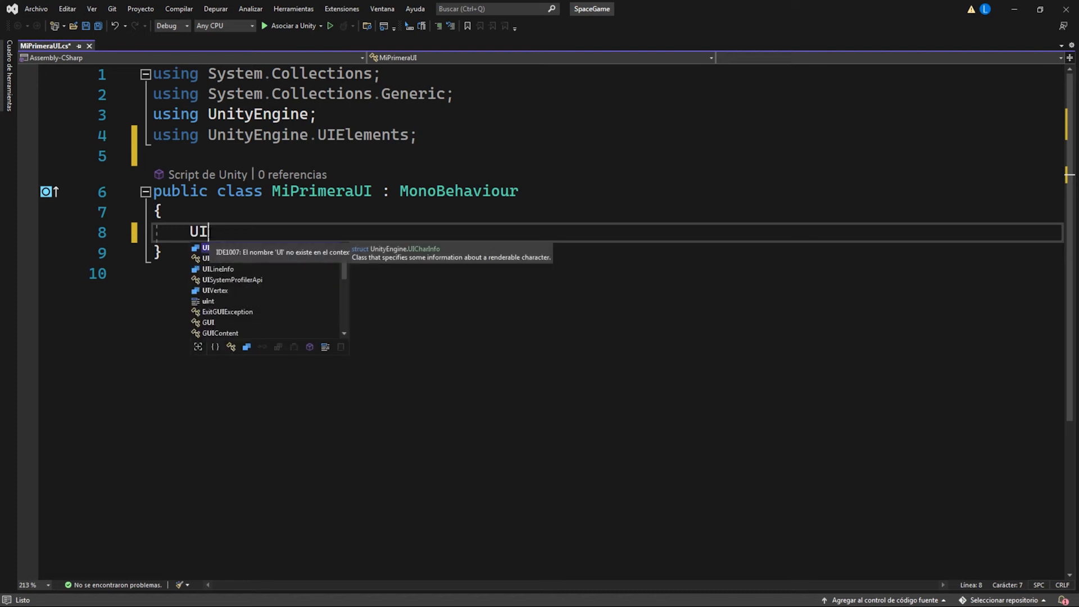
key(Tab)
text(menu;)
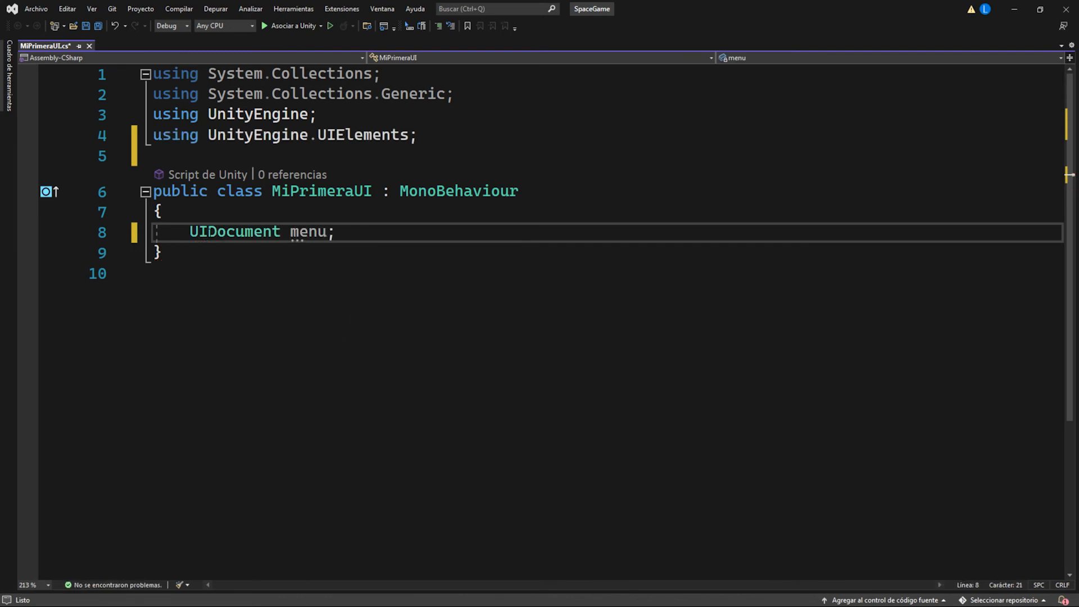
Step: Add a private void OnEnable() method below the menu field containing "menu = GetComponent<UIDocument>();"
key(Return)
key(Return)
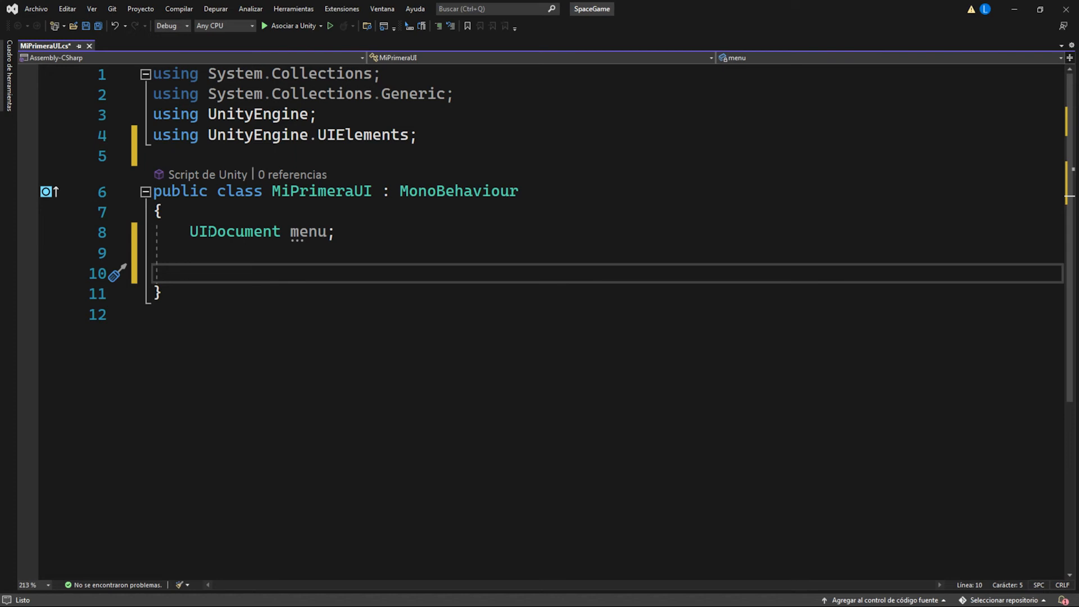
text(en)
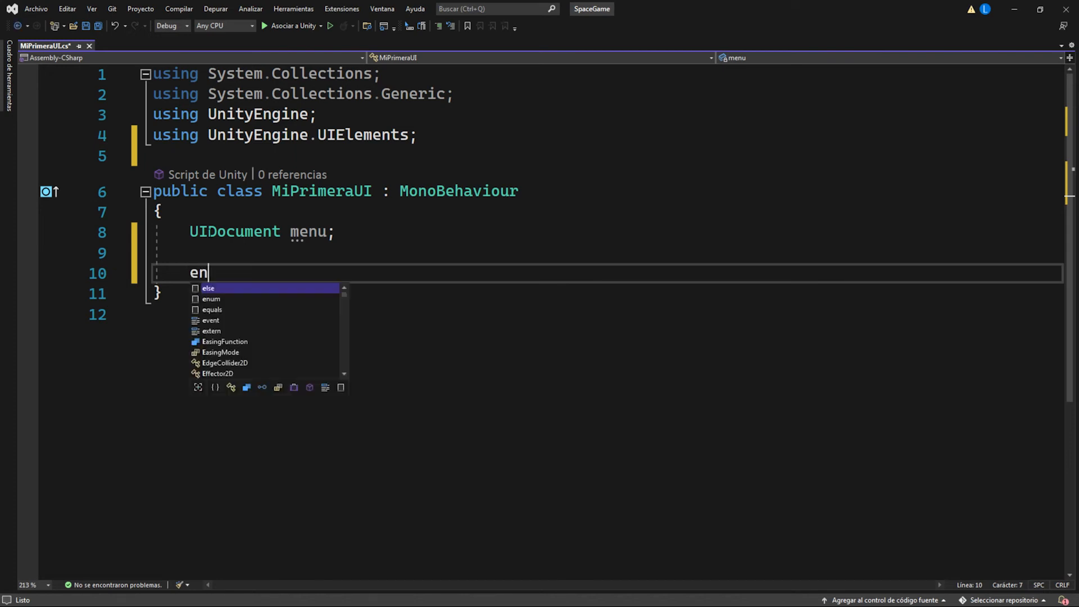
text(a)
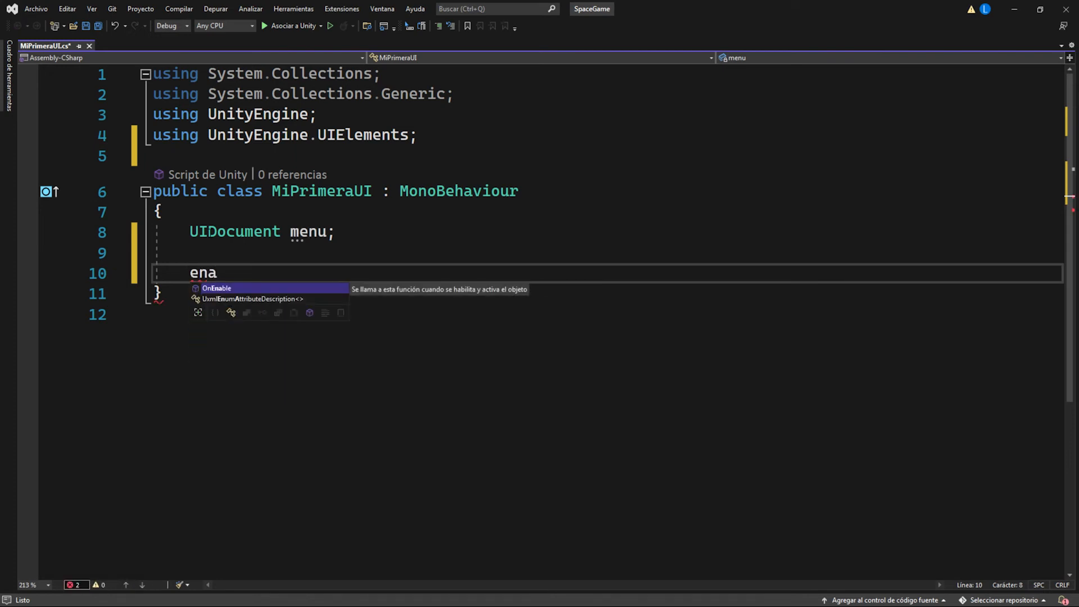
key(Tab)
text(menu = GetComponent<UIDocument>())
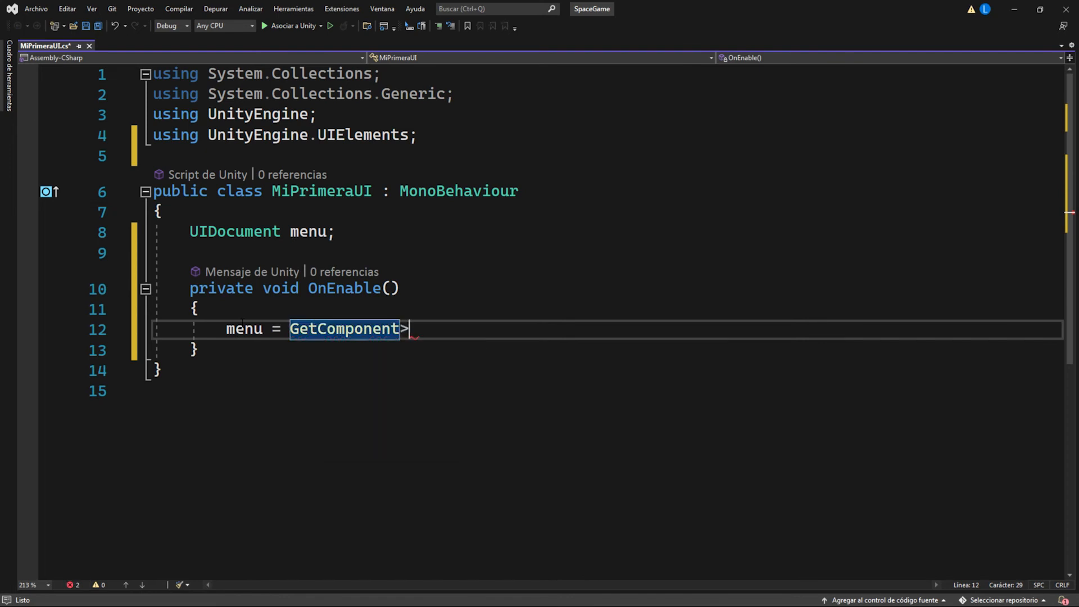
text(;)
Step: Declare "VisualElement root = menu.rootVisualElement;" on the next line inside OnEnable
key(Return)
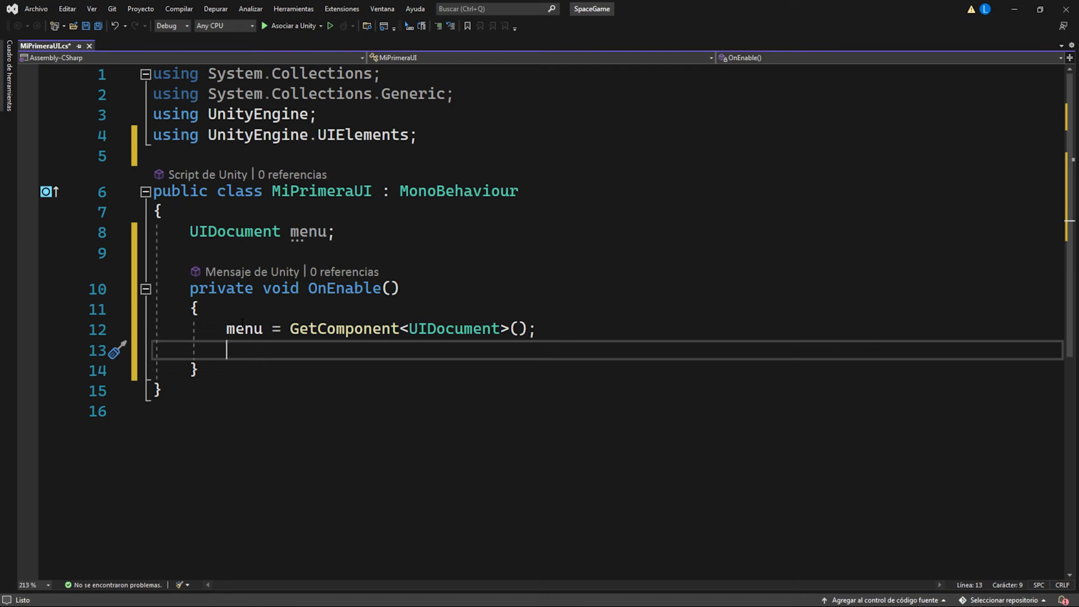
text(VisualElement root )
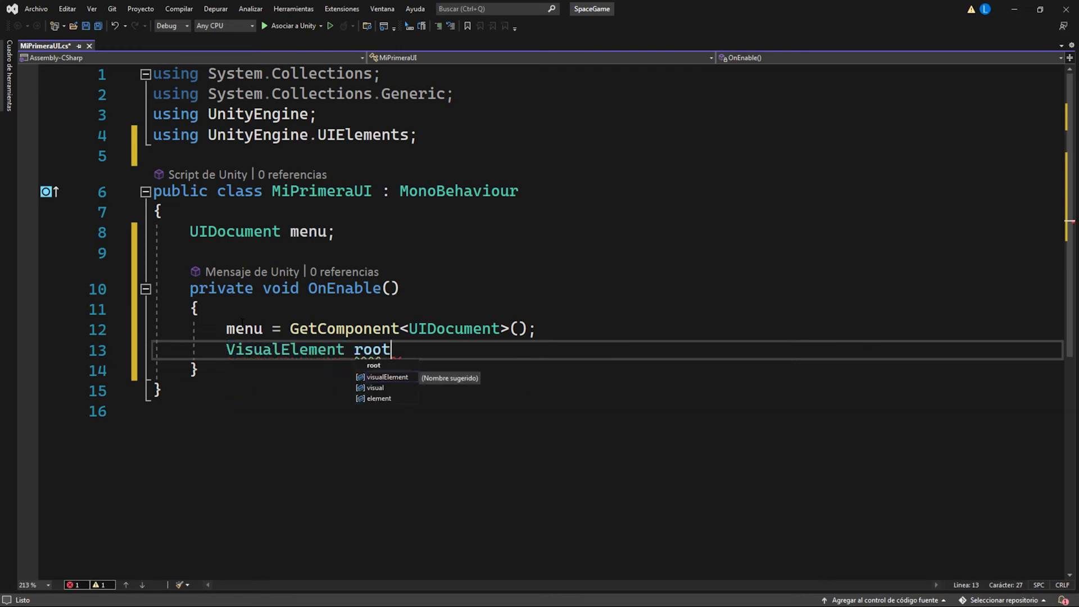
text(= menu)
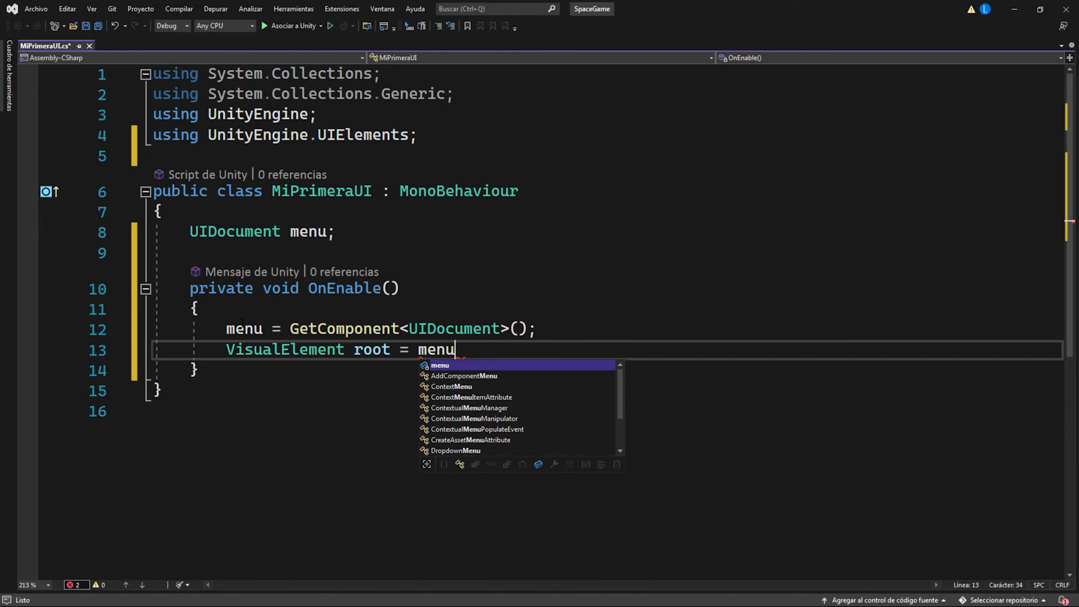
text(.ro)
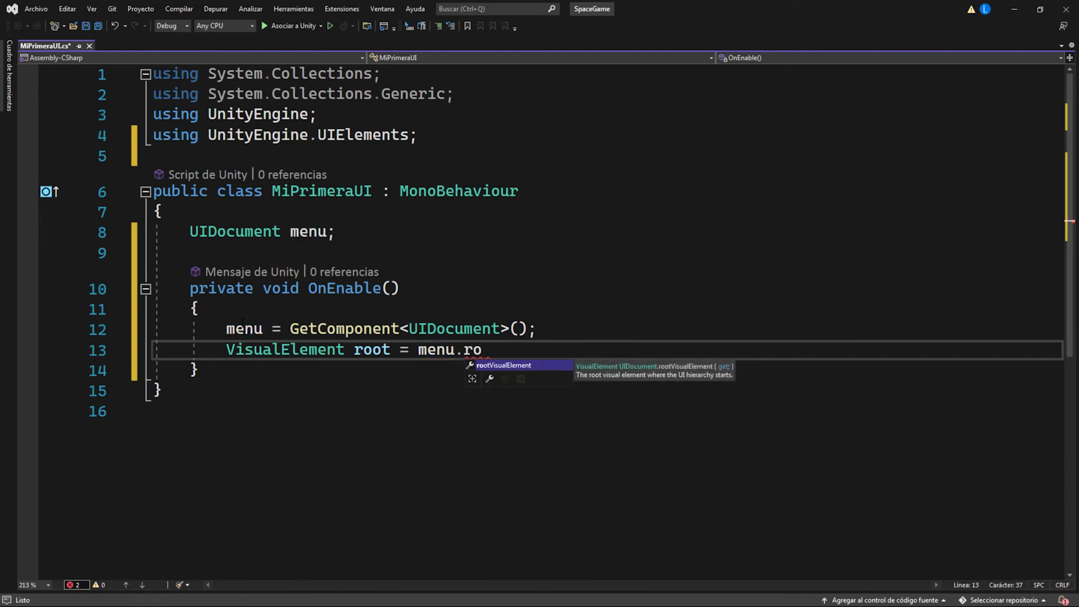
key(Tab)
text(;)
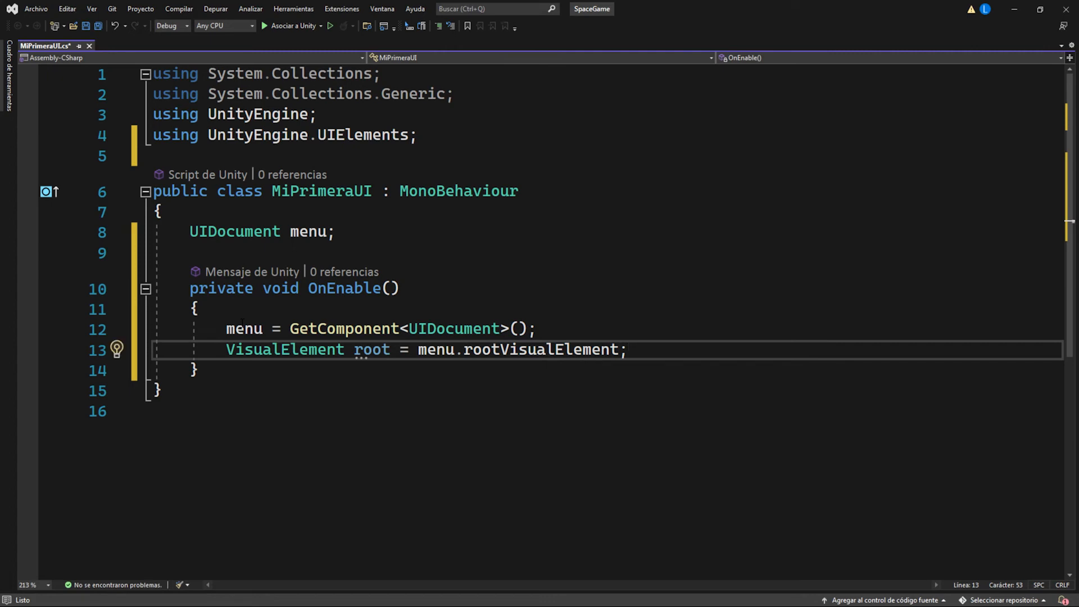
Step: Insert the comments "//Principal" and "//Hangar" between the menu field and OnEnable, leaving blank lines for field declarations
click(204, 256)
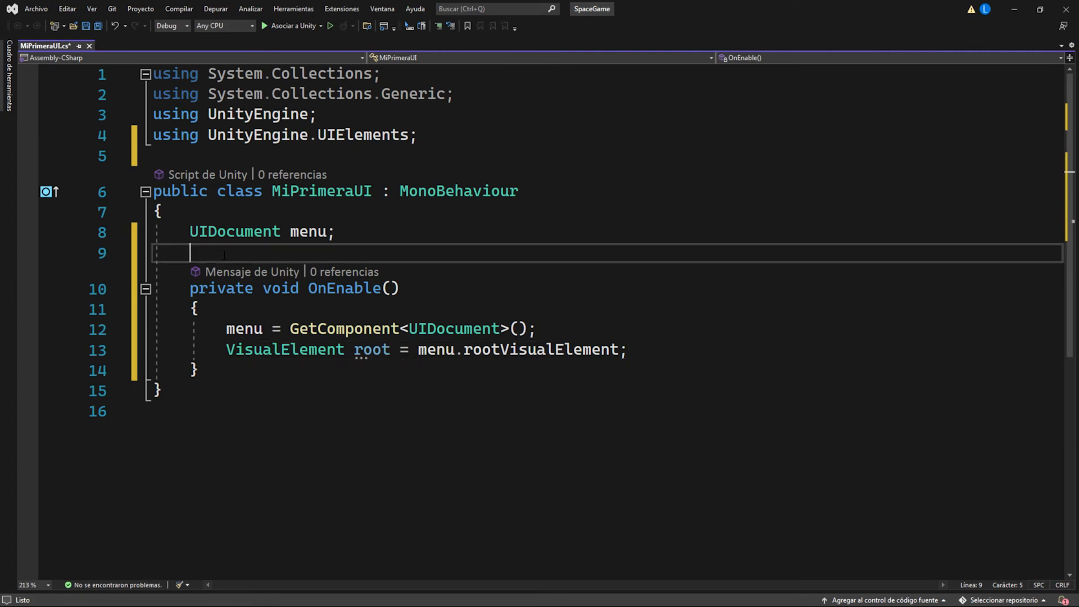
key(Return)
key(Return)
key(Return)
click(204, 255)
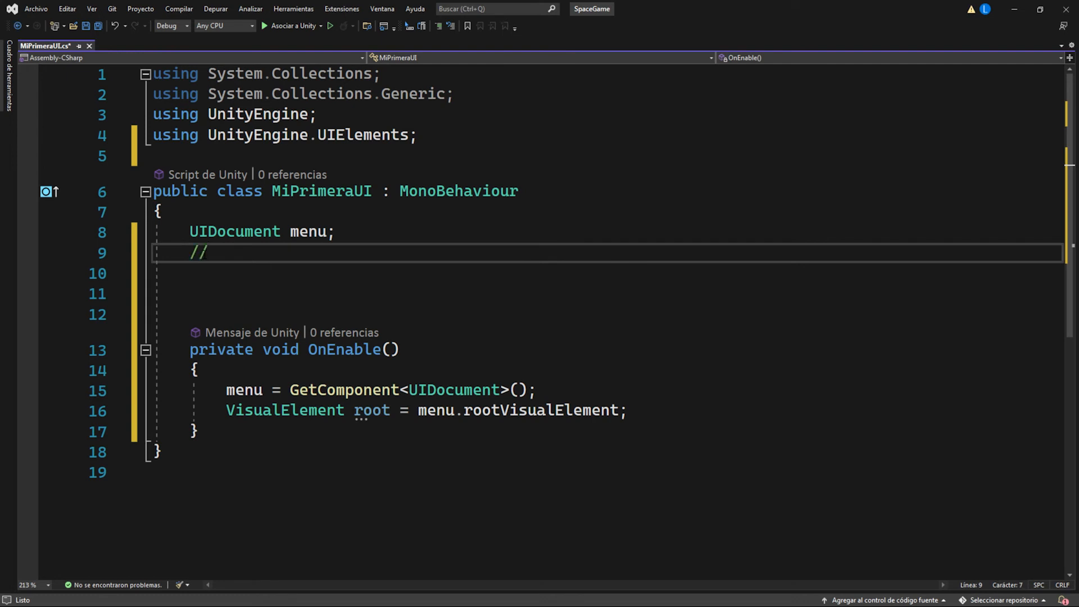
text(Principal)
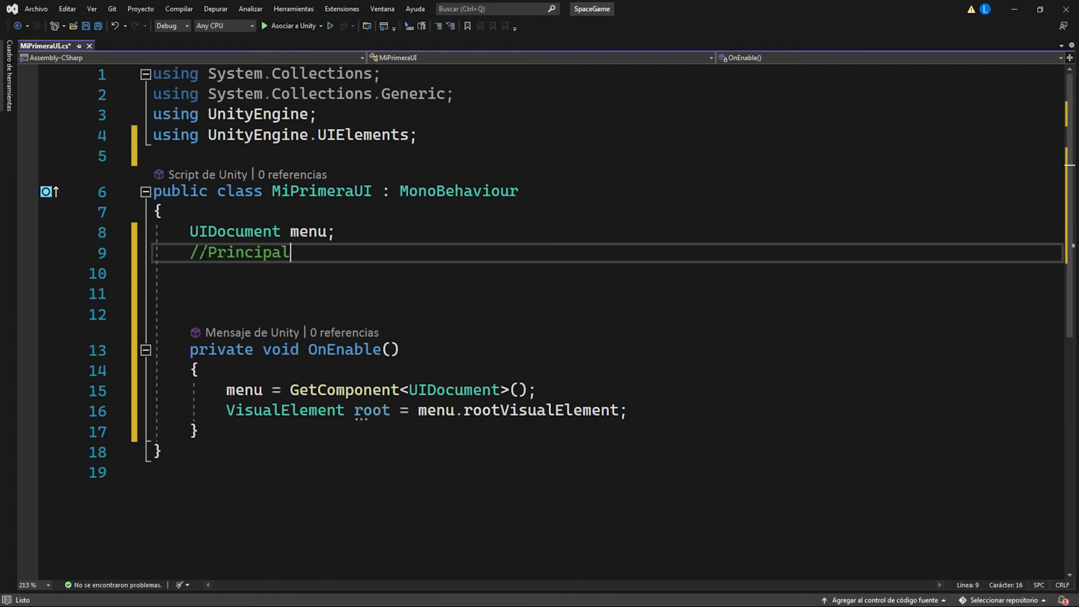
key(Return)
key(Return)
text(//)
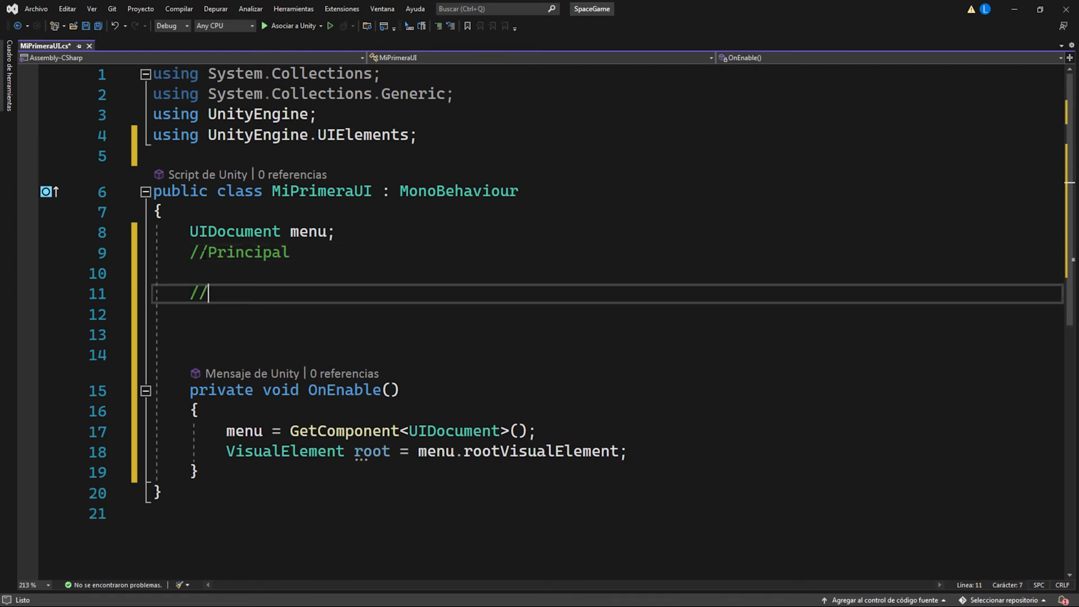
text(Hangar)
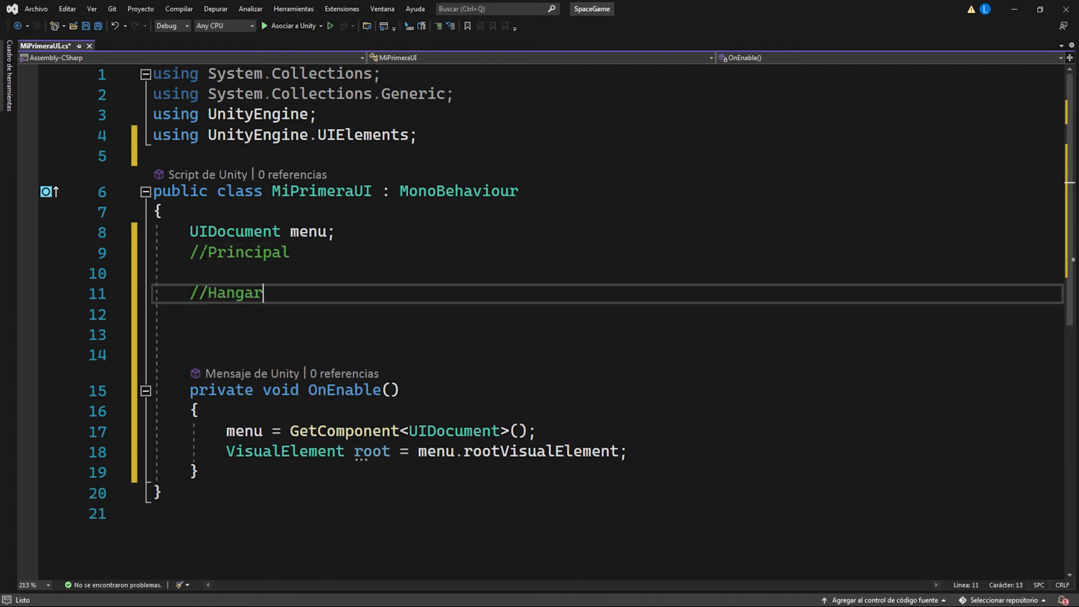
Step: Declare the field "Button hangar_button;" below the class-level //Principal comment
key(Up)
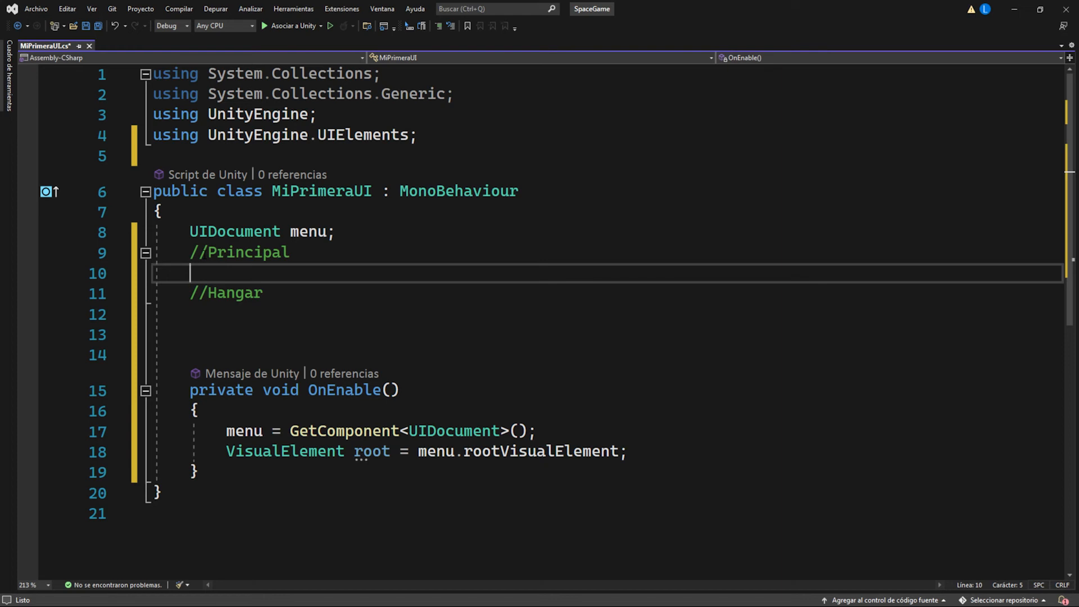
text(Button hangar_button;)
Step: Declare six Button fields below the //Hangar comment, named nave_01_button through nave_06_button
key(Down)
key(Return)
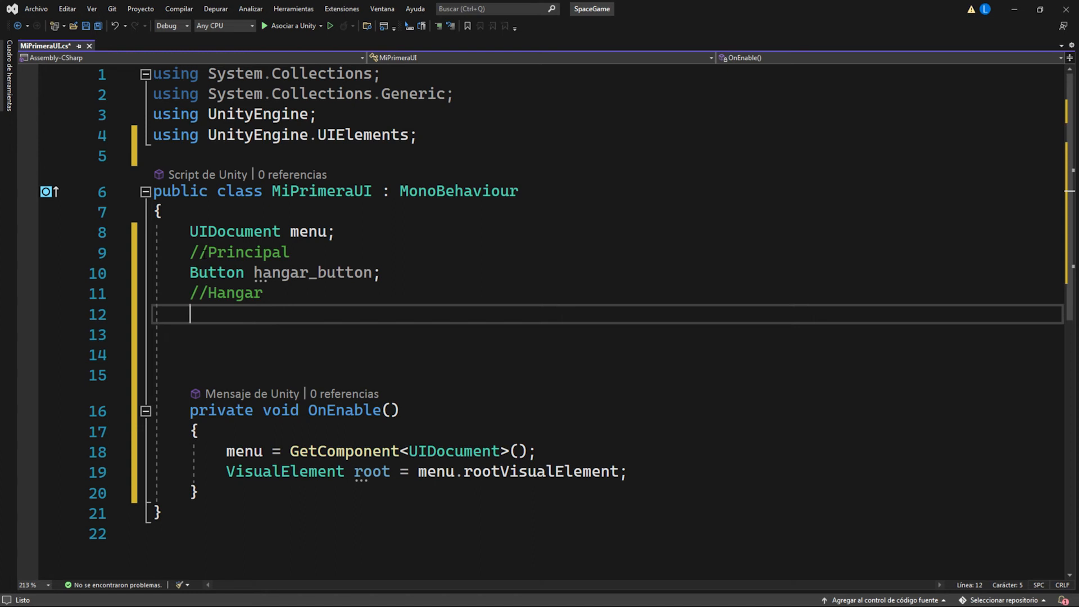
text(Button nave_01_button;)
key(ctrl+c)
key(Down)
key(ctrl+v)
key(ctrl+v)
key(ctrl+v)
key(ctrl+v)
key(ctrl+v)
click(317, 334)
key(BackSpace)
text(2)
Step: Declare the field "Label nave_nombre;" below the nave_06_button field
click(261, 434)
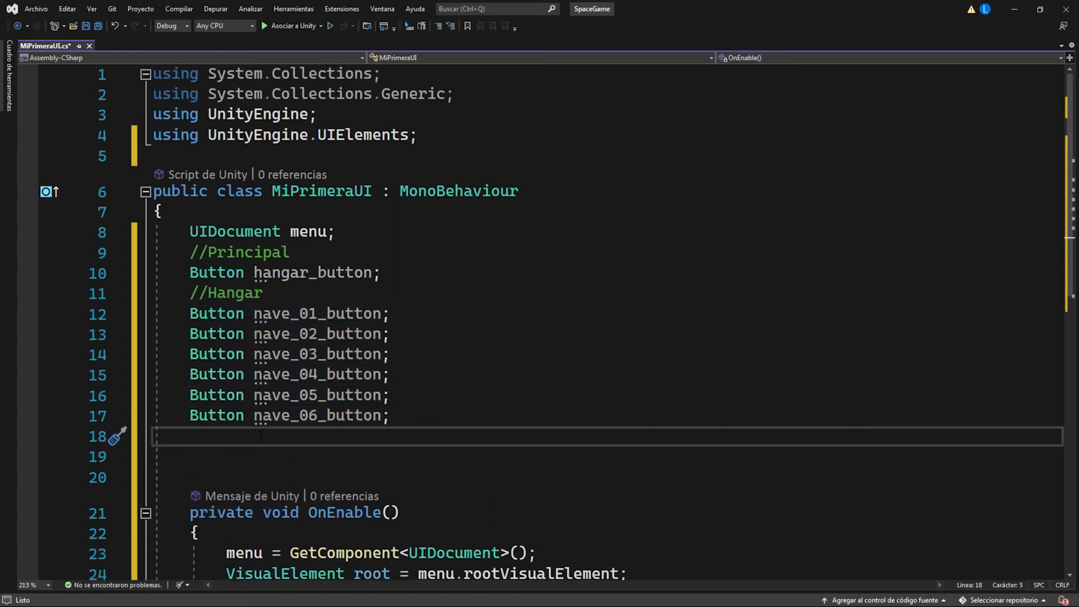
text(Label)
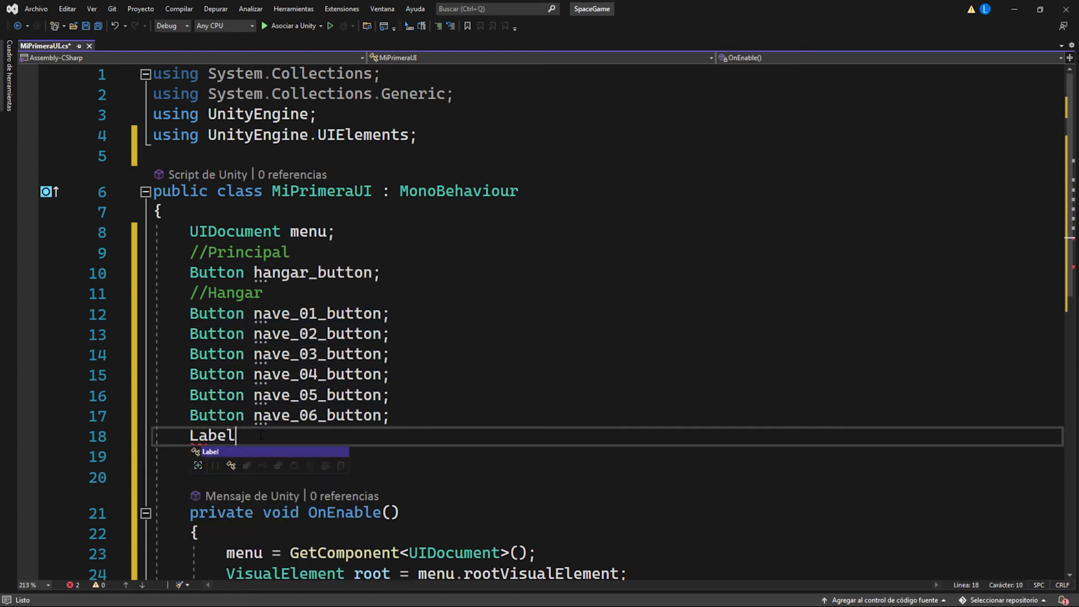
text( nave_nombre;)
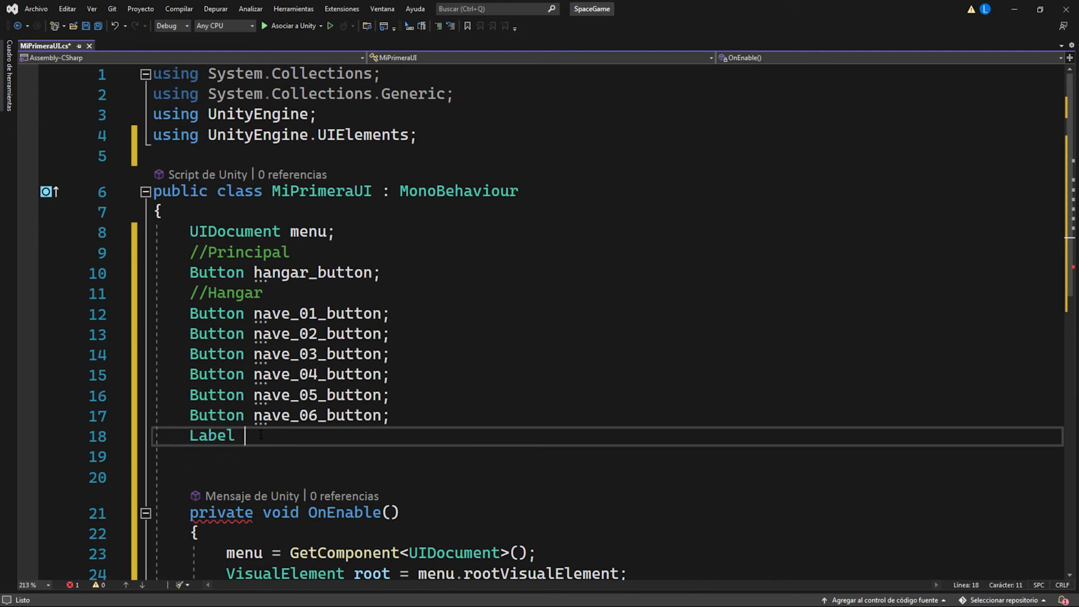
Step: Declare four ProgressBar fields below nave_nombre: nave_velocidad, nave_estabilidad, nave_resistencia and nave_potencia
key(Return)
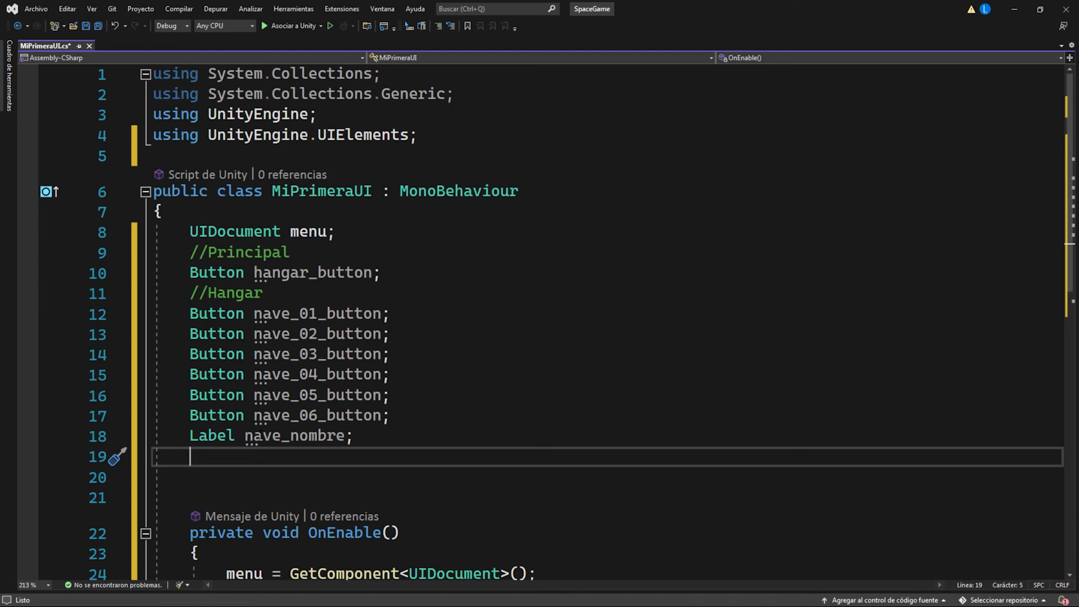
text(ProgressBar)
key(alt+Tab)
key(alt+Tab)
text(nave_velocidad;)
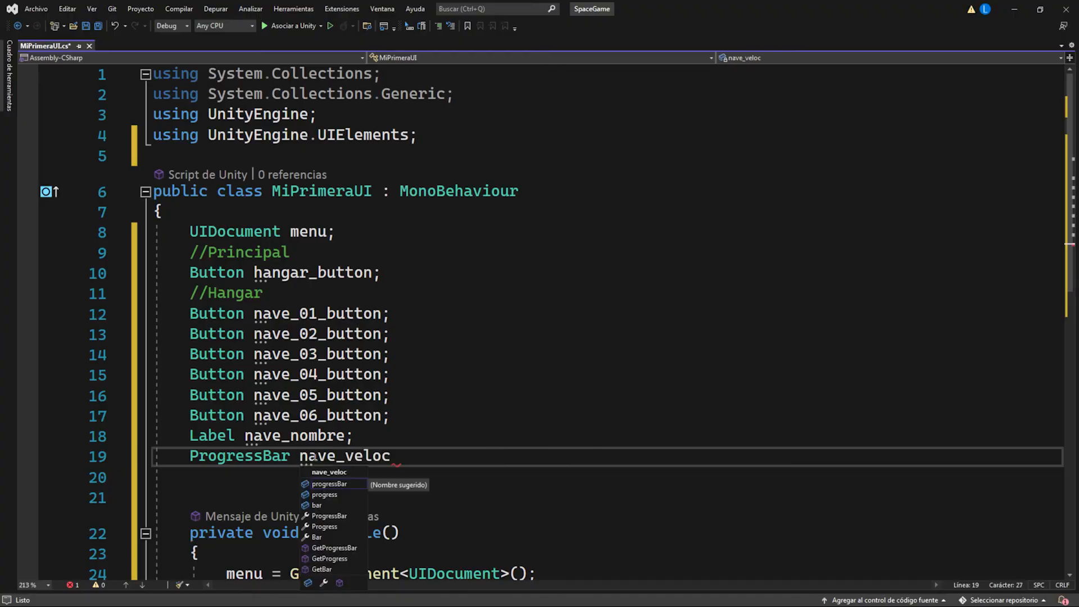
key(ctrl+v)
key(ctrl+v)
key(ctrl+v)
drag(427, 478, 348, 478)
text(estabilidad)
drag(428, 498, 346, 498)
text(resistencia)
drag(428, 518, 347, 518)
text(potencia)
Step: Declare the field "Button volver_button;" below nave_potencia and save the script
scroll(435, 338, down, 3)
click(436, 337)
key(Return)
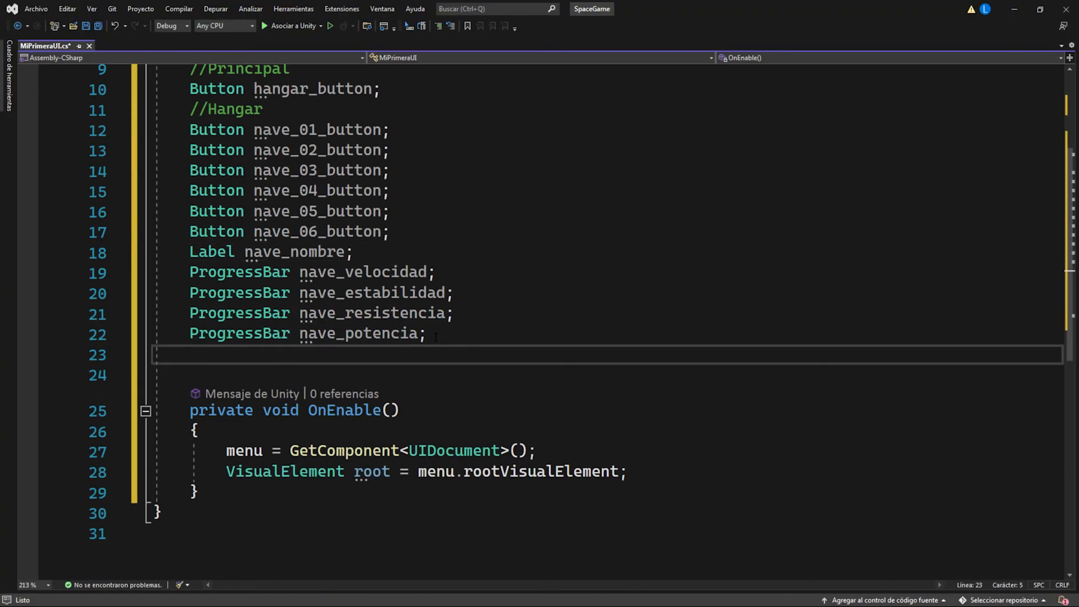
text(Button volver_button;)
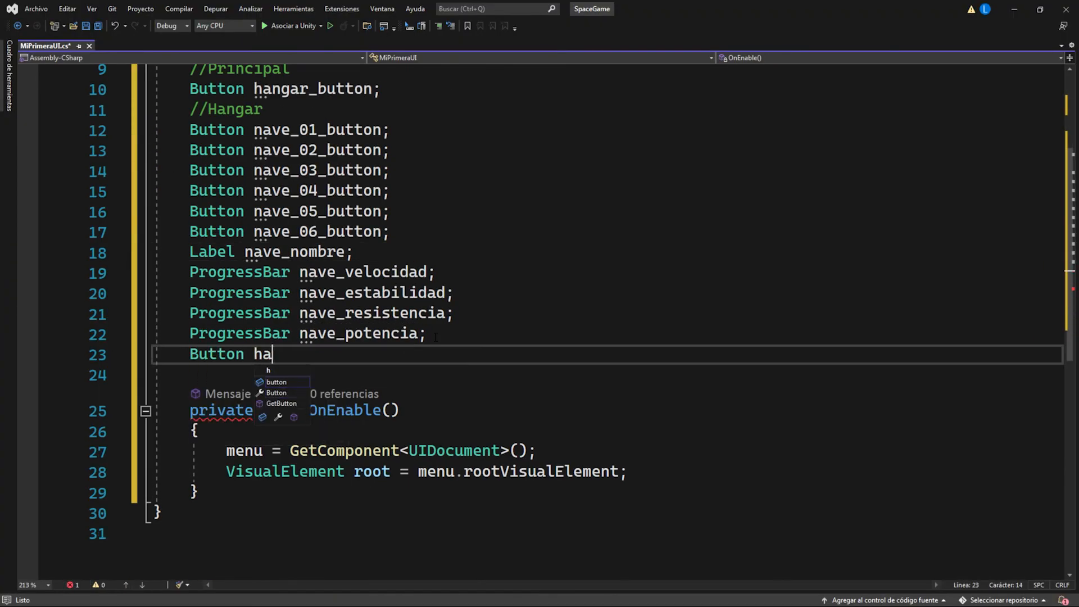
click(437, 334)
key(Down)
key(ctrl+s)
scroll(385, 274, up, 3)
scroll(386, 274, down, 3)
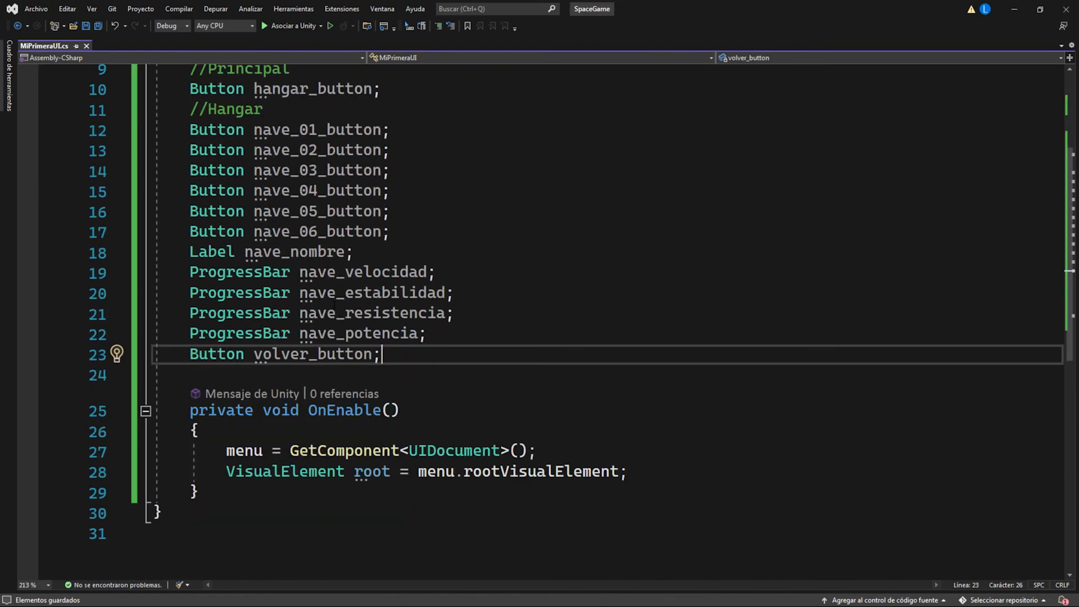
Step: Add a "//Principal" comment below the root declaration in OnEnable, with blank lines after it
click(636, 478)
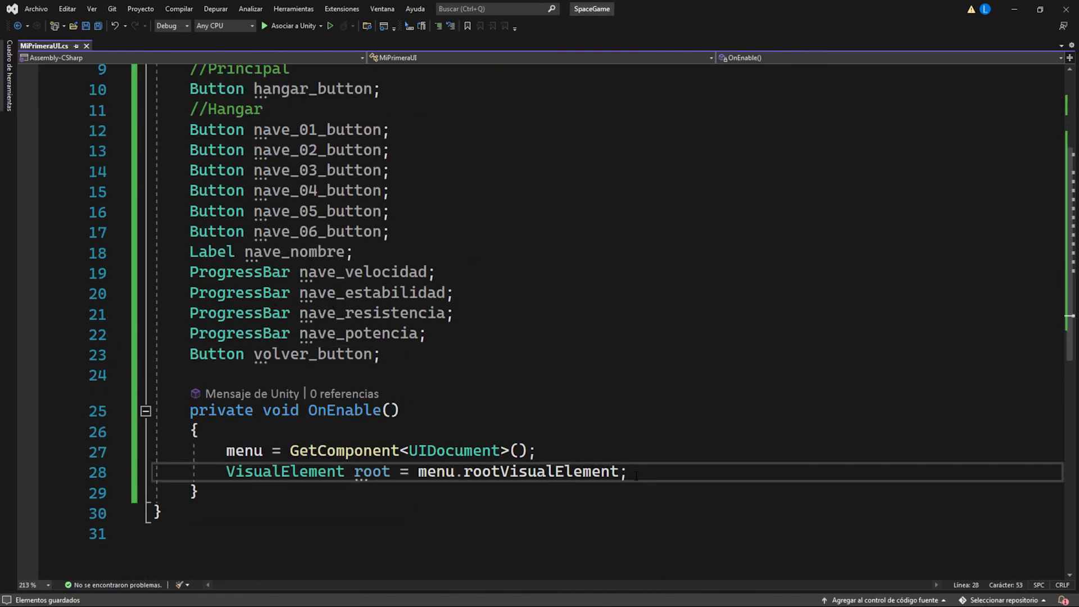
scroll(650, 473, down, 3)
key(Return)
key(Return)
key(Return)
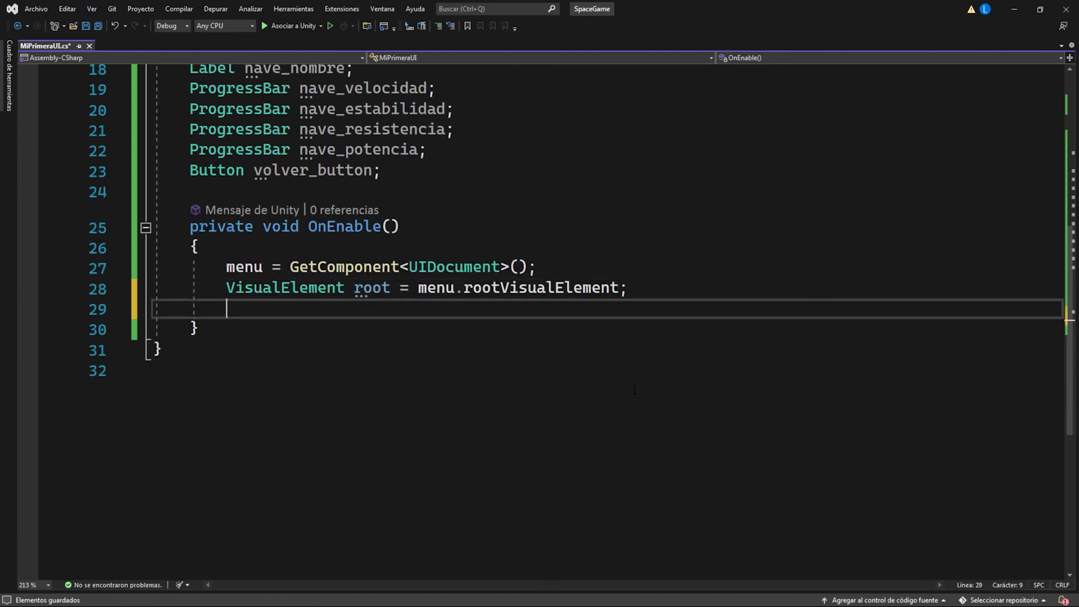
click(251, 306)
text(//Principal)
key(Return)
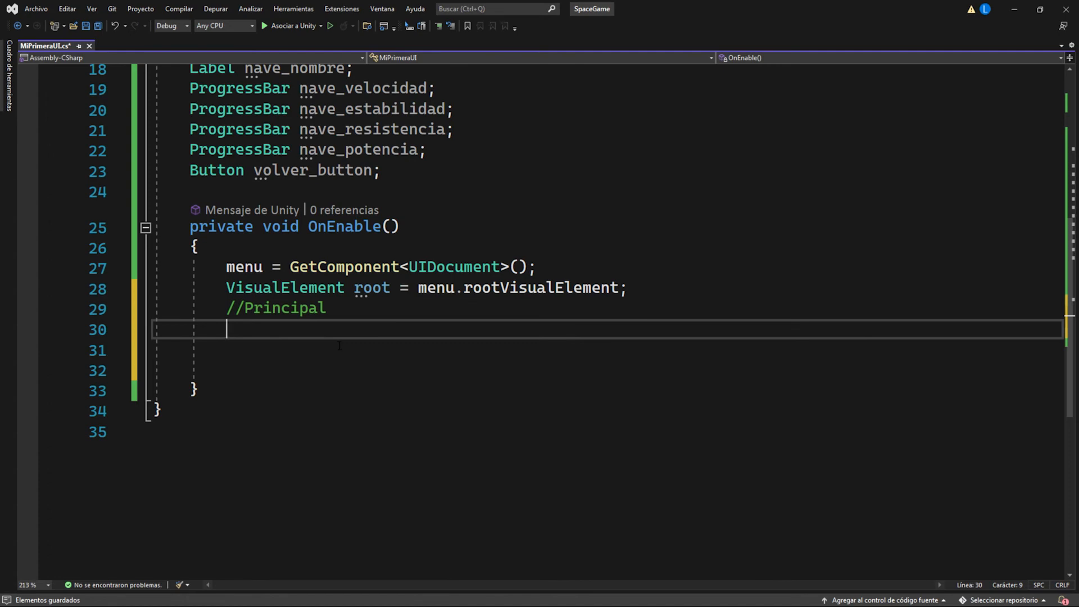
Step: Copy the hangar_button field name onto the blank line below the //Principal comment in OnEnable
scroll(339, 349, up, 5)
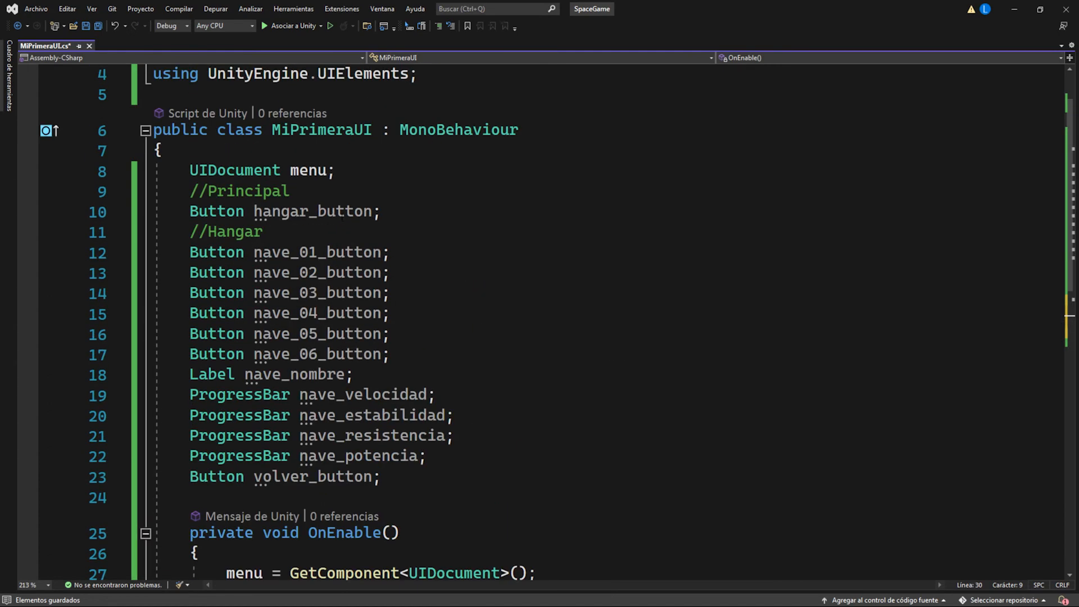
click(257, 213)
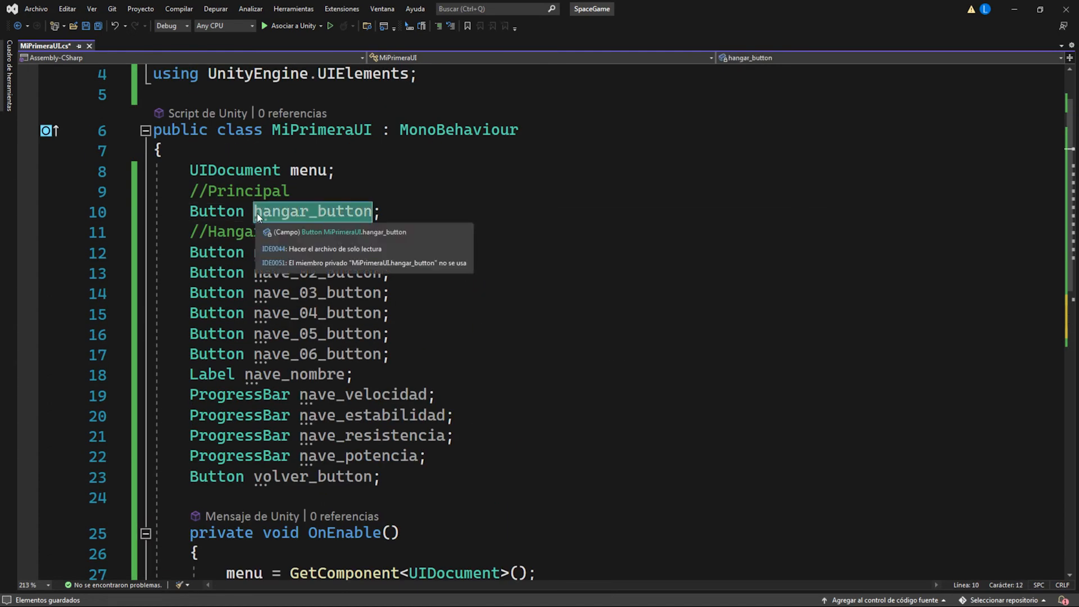
key(ctrl+c)
key(ctrl+minus)
key(ctrl+v)
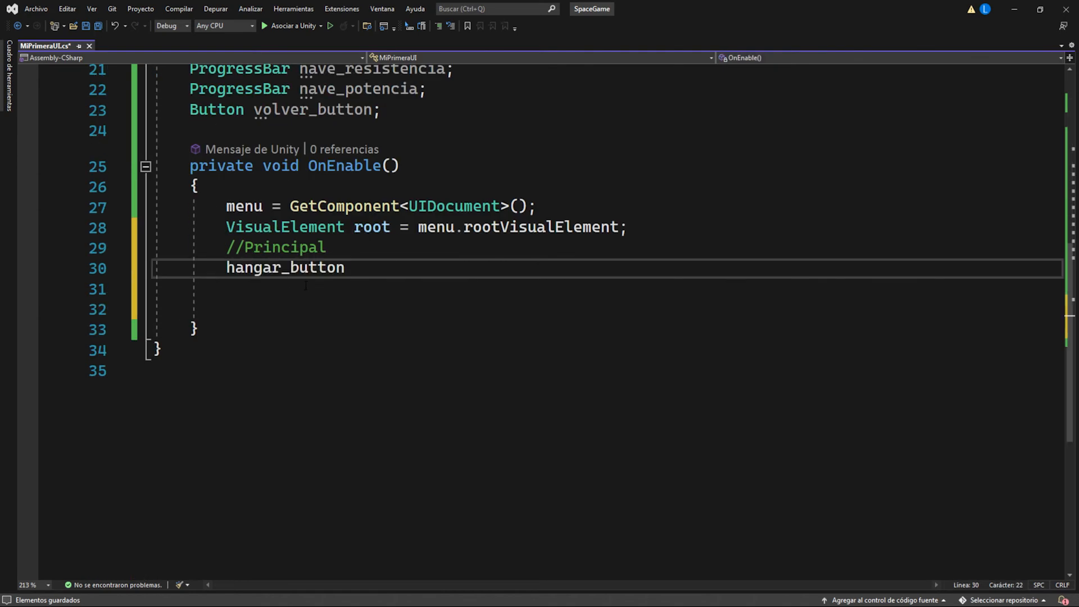
Step: Complete the hangar_button line as an assignment: "= root.Q<Button>("Hangar");"
text(= )
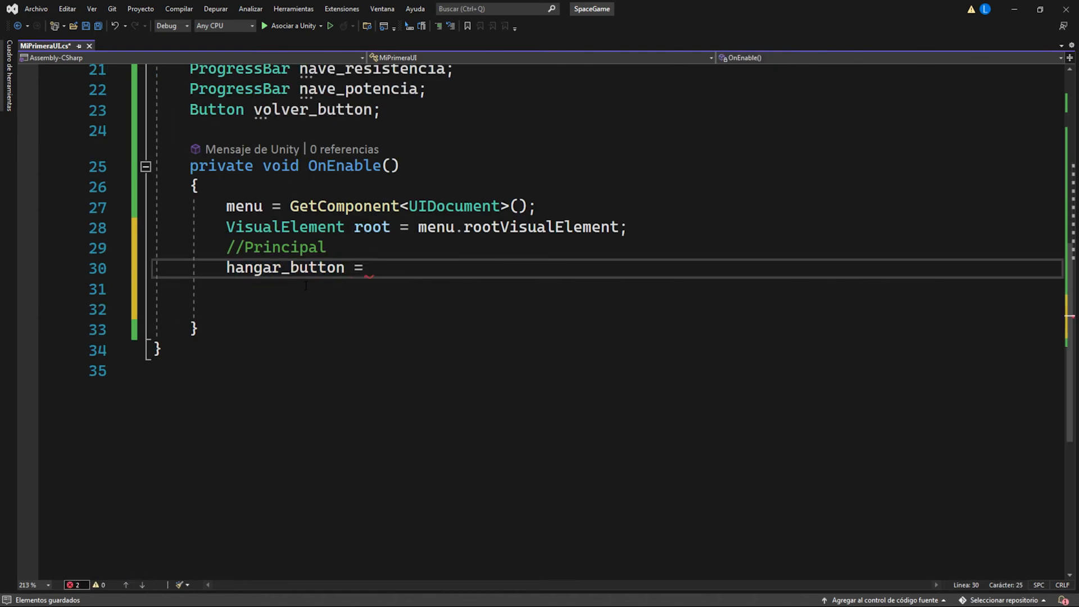
text(roo)
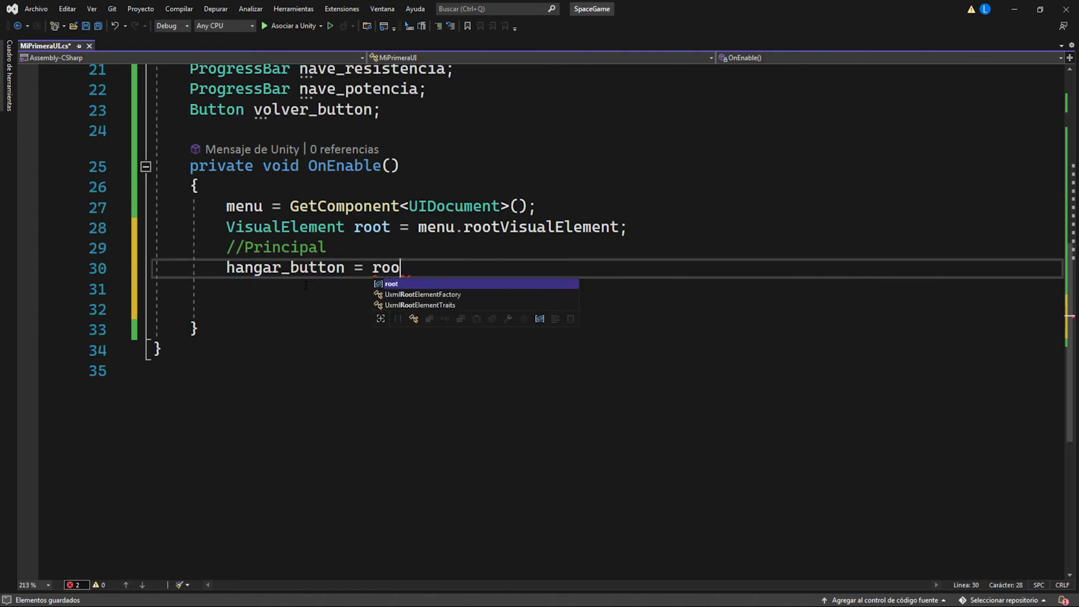
text(t.)
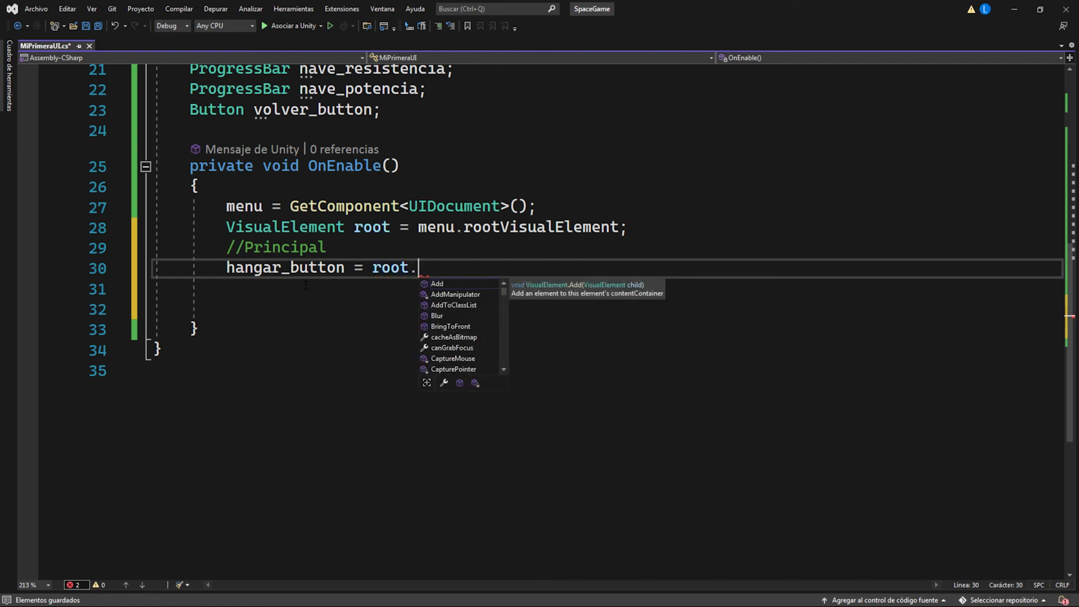
text(Q)
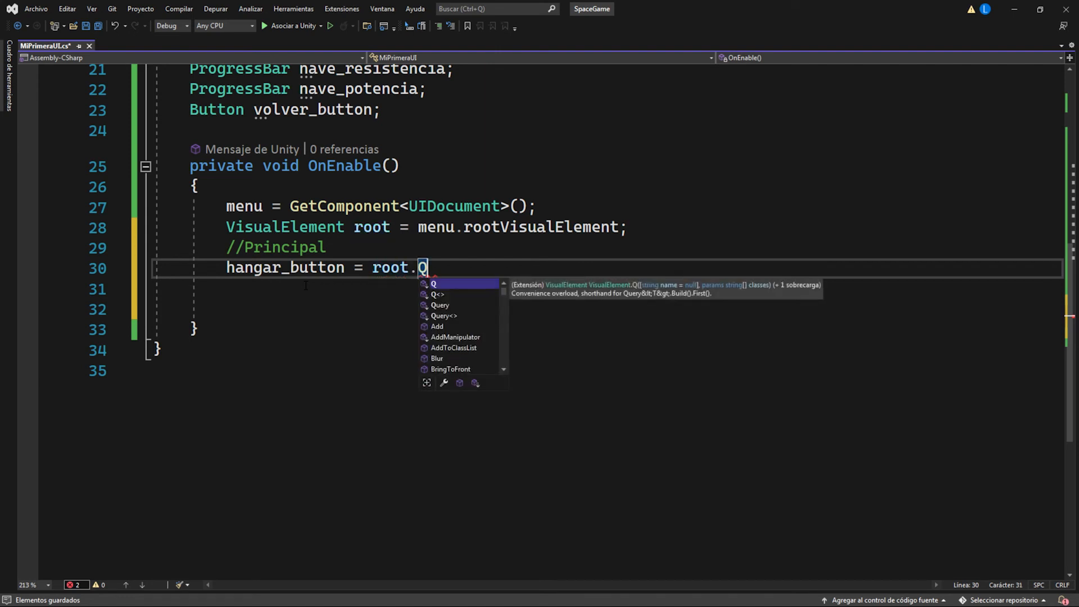
text(<Button>)
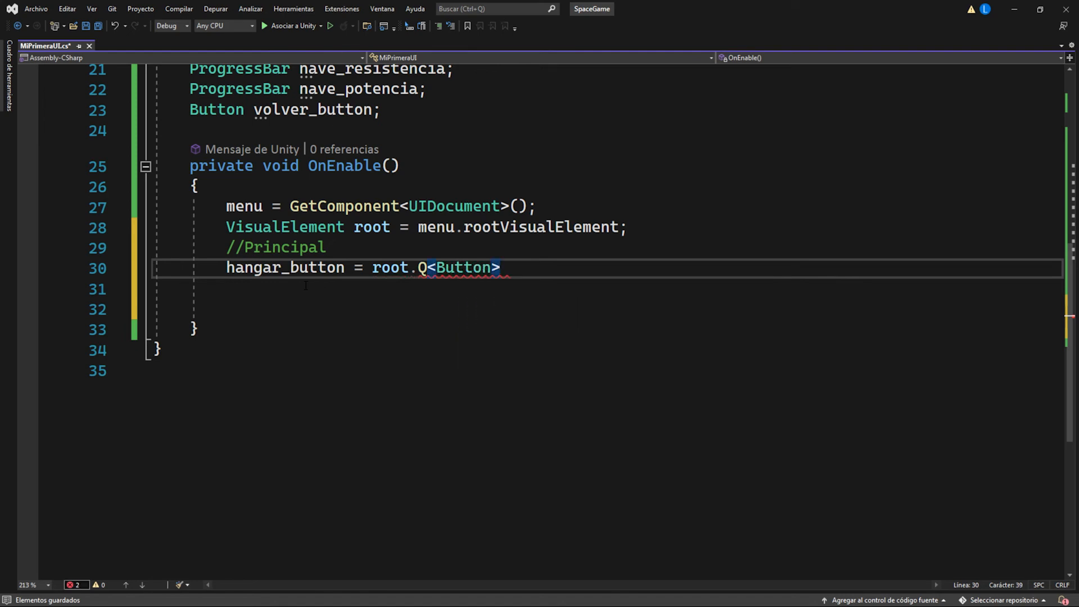
text(();)
key(Left)
key(Left)
text("Hangar)
key(Right)
key(Right)
key(Right)
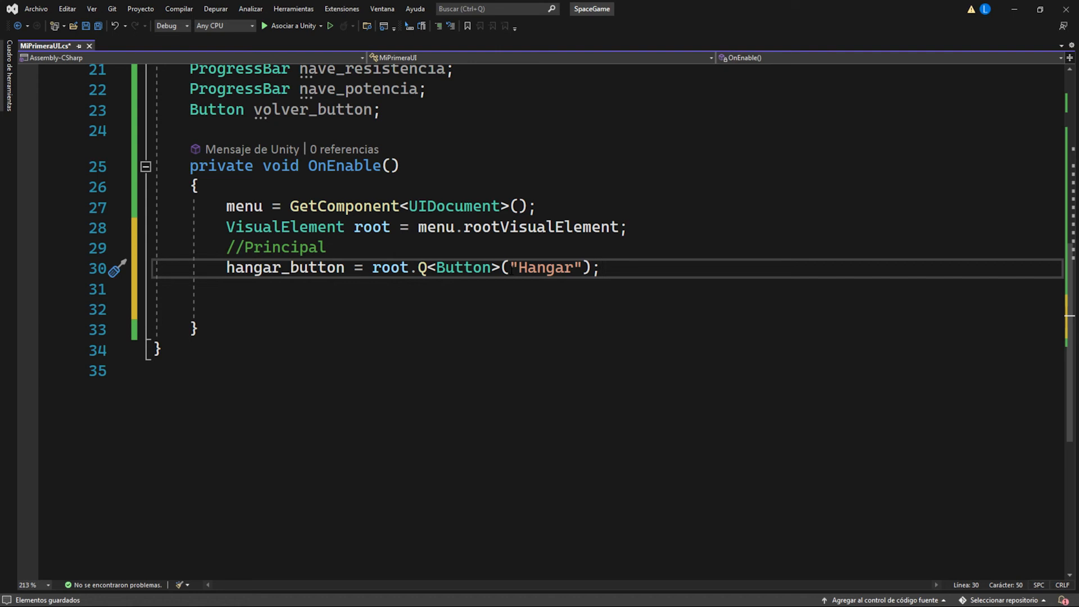
Step: Add a "//Hangar" comment below the hangar_button query and copy the hangar field declarations, nave_01_button through volver_button, beneath it
key(Return)
text(//)
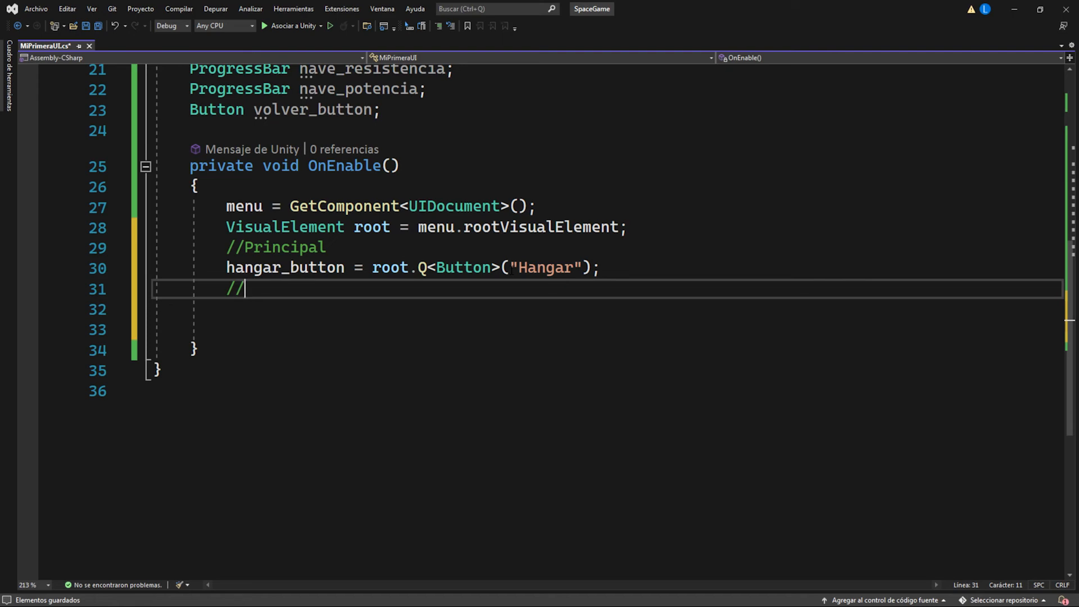
text(Hangar)
key(Return)
scroll(512, 270, up, 4)
drag(190, 130, 382, 355)
key(ctrl+c)
click(269, 553)
key(ctrl+v)
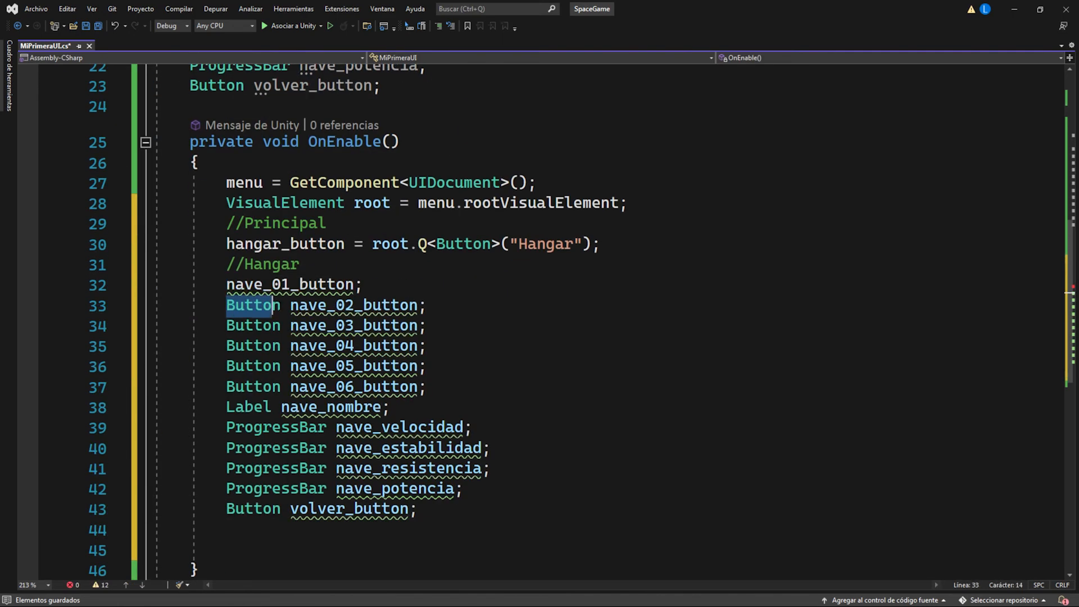
Step: Strip the types from the copied hangar declarations and assign each name the same root.Q<Button>("Hangar") query
drag(227, 427, 336, 427)
key(Delete)
drag(600, 243, 345, 244)
key(ctrl+c)
drag(363, 285, 354, 285)
key(ctrl+v)
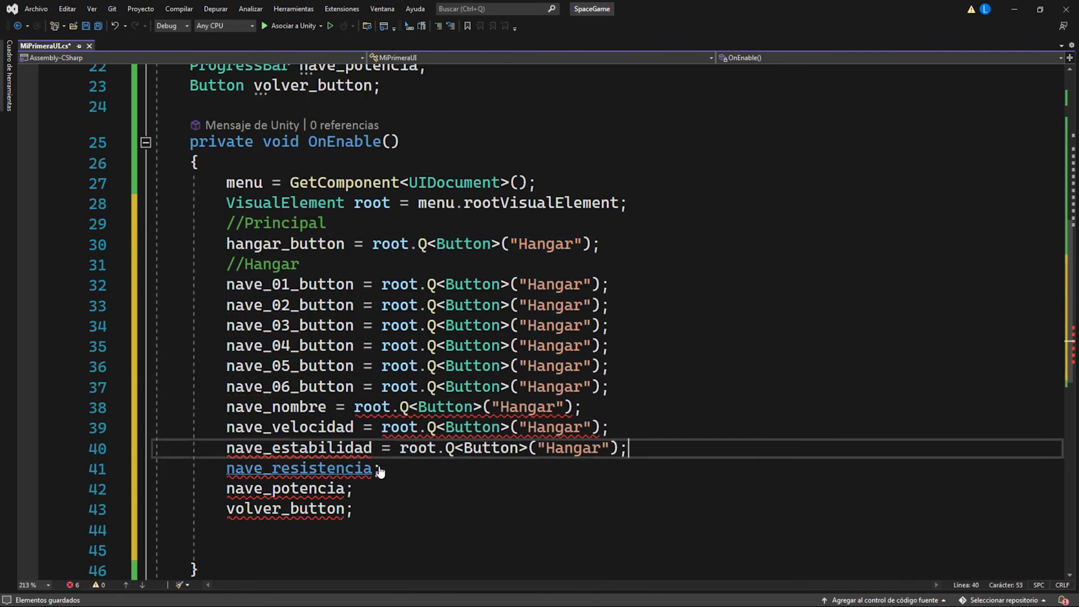
Step: Change the query type to Label for nave_nombre and to ProgressBar for nave_velocidad, nave_estabilidad, nave_resistencia and nave_potencia
double_click(459, 408)
text(Label)
double_click(458, 428)
text(ProgressBar)
double_click(458, 427)
key(ctrl+v)
key(ctrl+v)
key(ctrl+v)
click(602, 509)
Step: Set the element names queried by the six ship buttons to "nave01" through "nave06"
double_click(553, 285)
text(nave01)
double_click(554, 285)
key(ctrl+c)
double_click(553, 306)
key(ctrl+v)
key(ctrl+v)
key(ctrl+v)
key(ctrl+v)
key(ctrl+v)
text(6)
Step: Set the remaining queried names to "nave-nombre", "velocidad", "estabilidad", "resistencia", "potencia" and "hangar-volver" on their matching lines
double_click(520, 408)
text(nave-nombre)
double_click(601, 429)
text(velocidad)
double_click(618, 448)
text(estabilidad)
double_click(619, 468)
text(resistencia)
double_click(596, 489)
text(potencia)
double_click(551, 508)
text(hangar-volver)
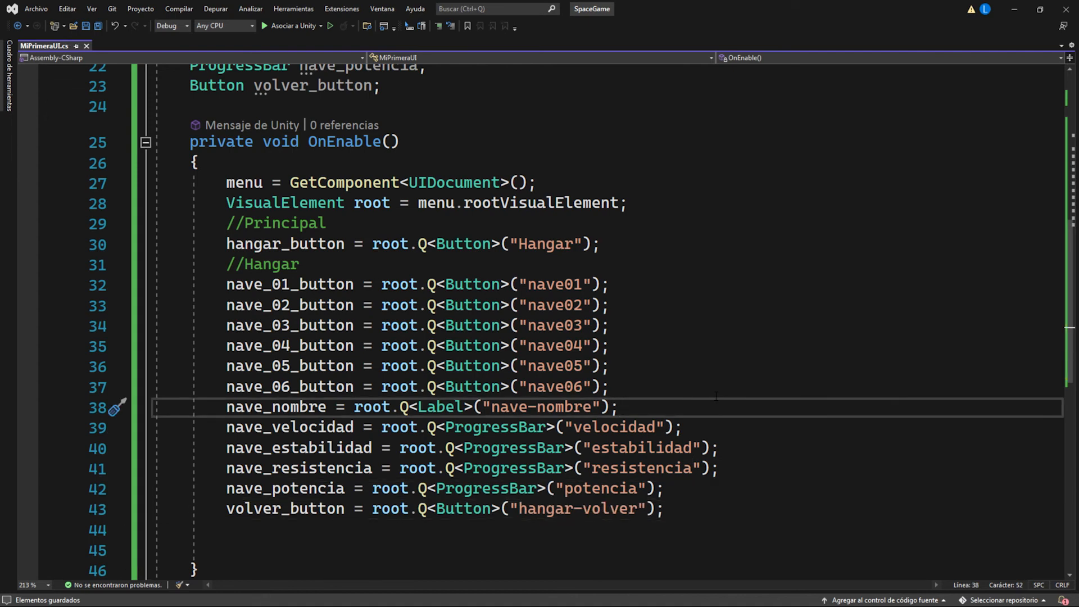
Step: Add a "//Callbacks" comment below the volver_button query, with a new line after it
scroll(716, 396, down, 2)
click(350, 414)
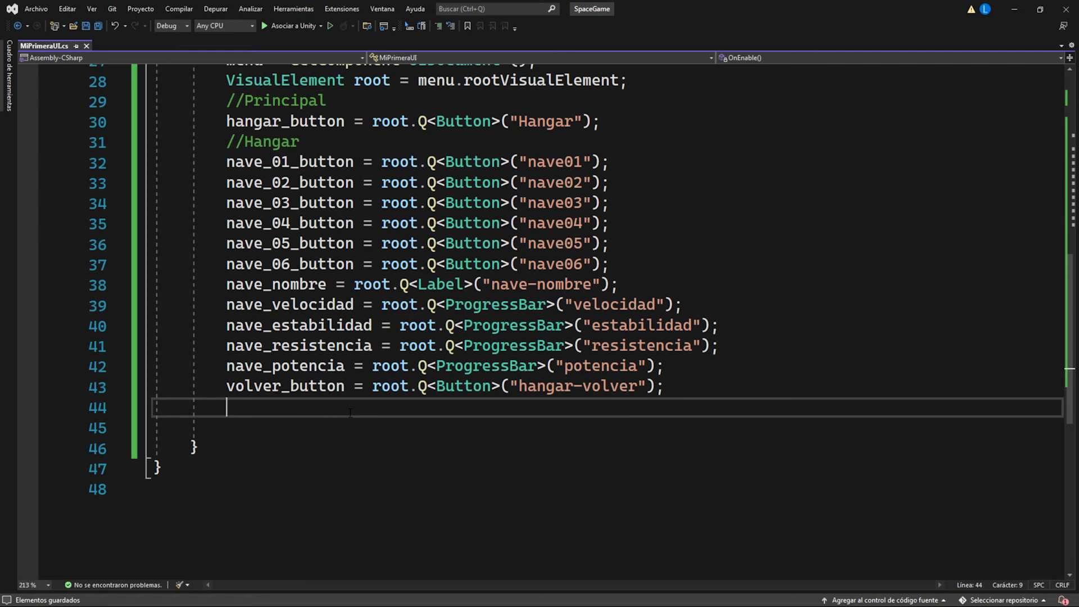
text(//Callbacks)
key(Return)
Step: Register the click callback below the //Callbacks comment with "hangar_button.RegisterCallback<ClickEvent>(abrirHangar);"
scroll(362, 400, up, 1)
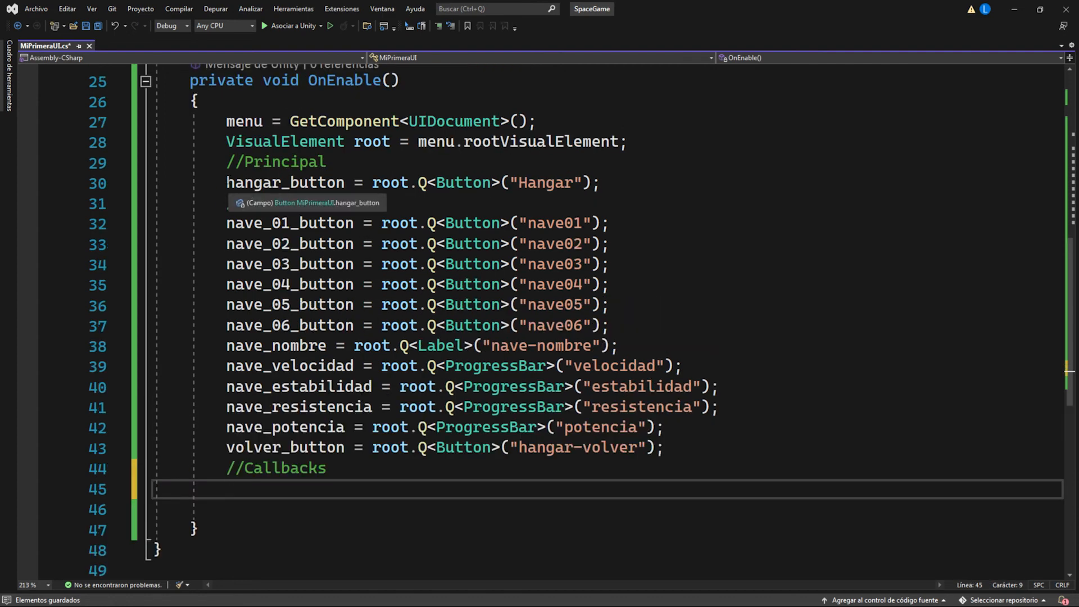
double_click(264, 183)
click(257, 488)
key(ctrl+v)
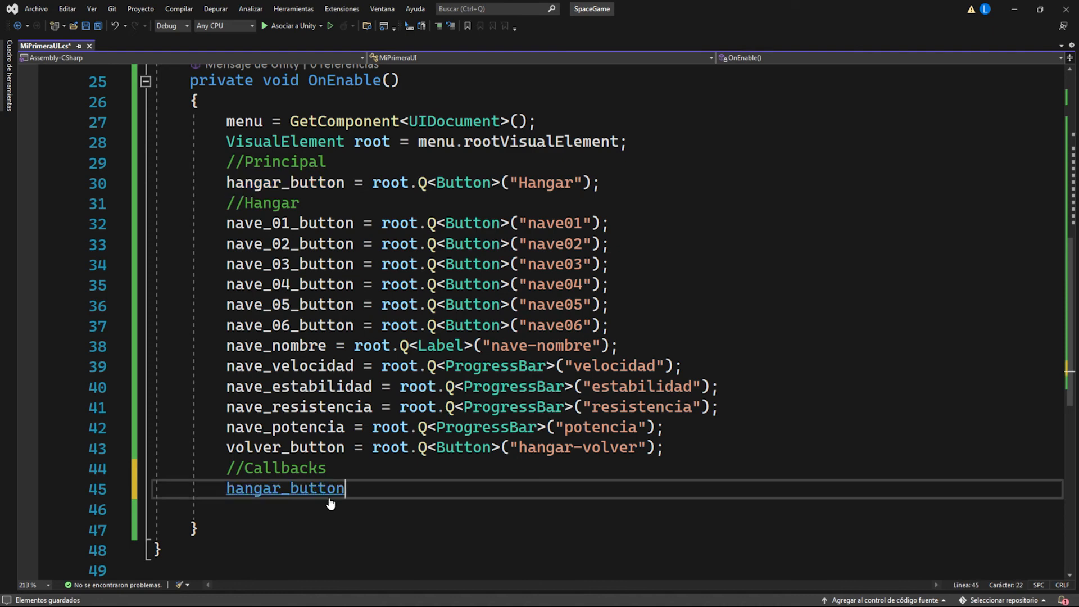
text(.re)
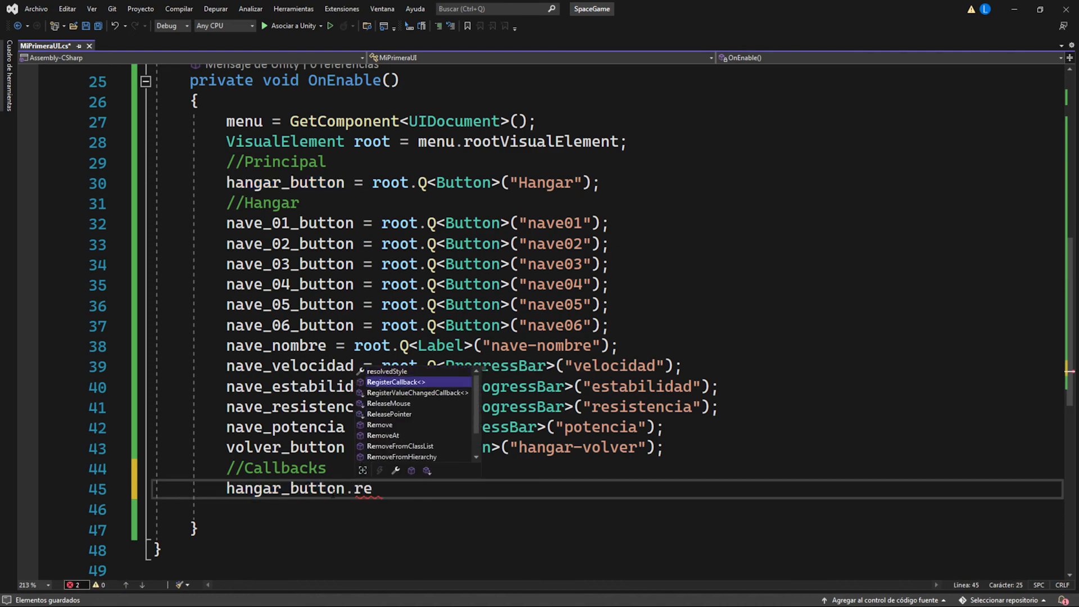
key(Tab)
text(<)
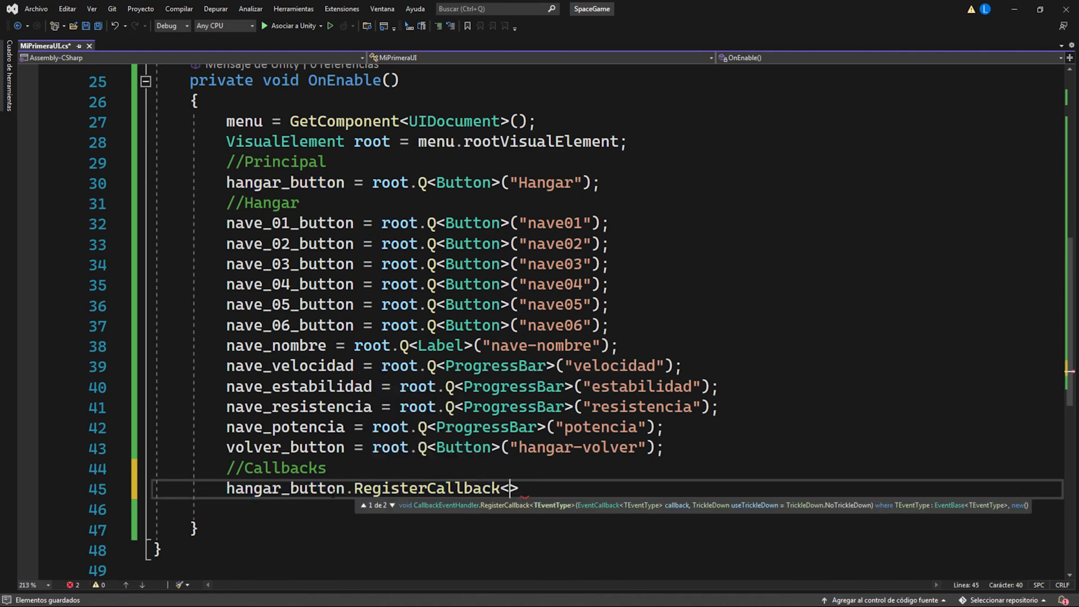
text(ClickE)
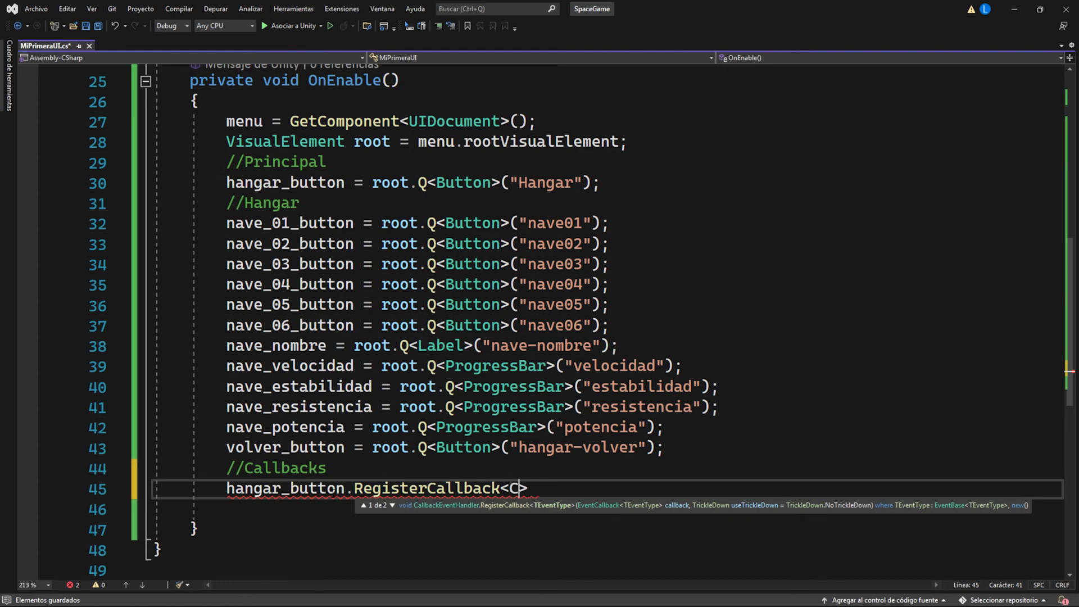
text(vent>)
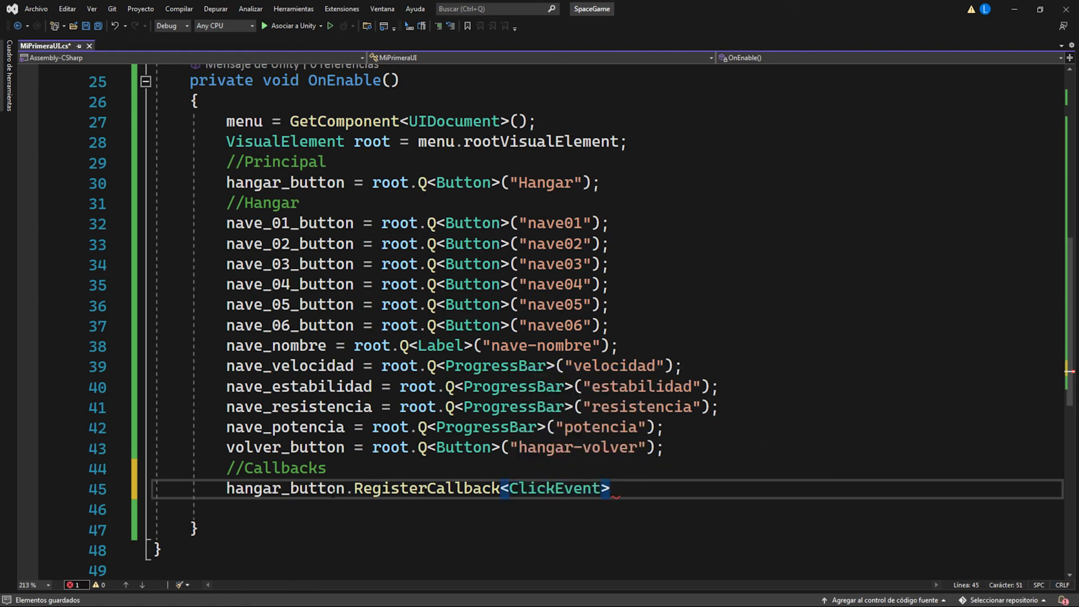
text(()
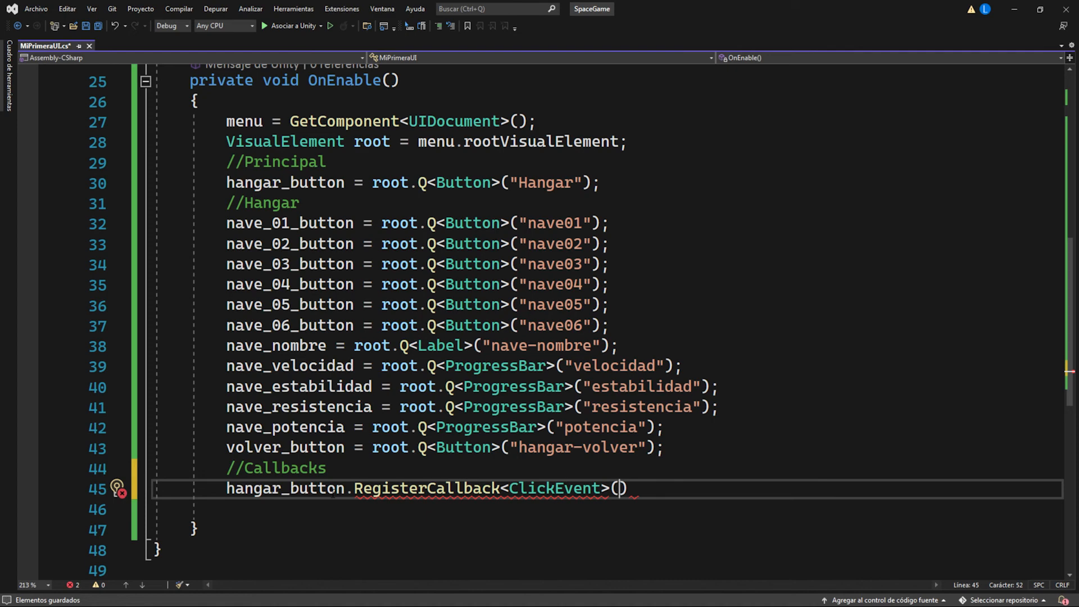
text(abrirHangar);)
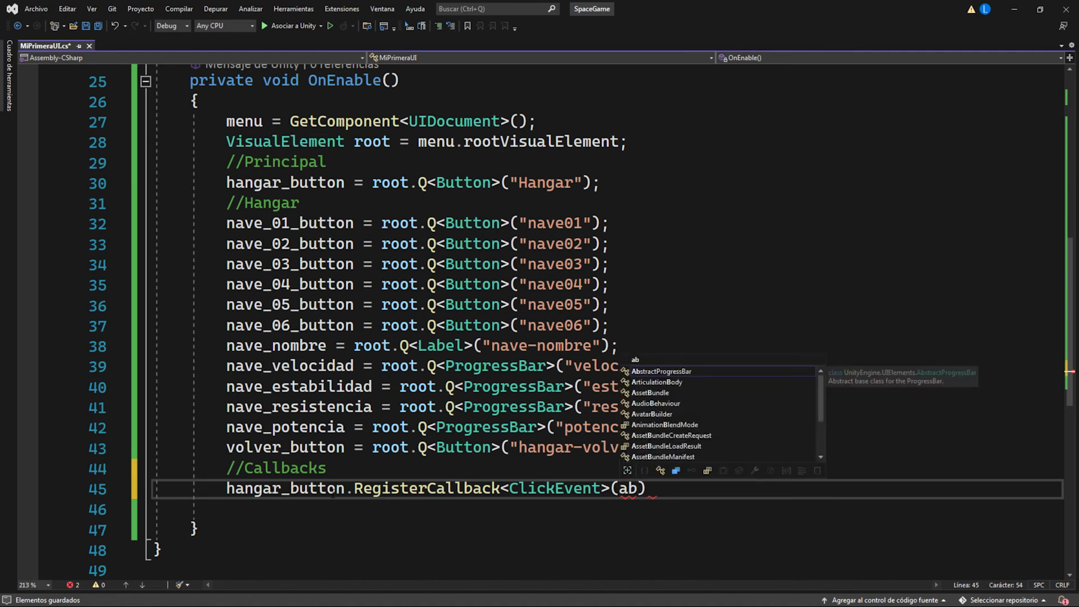
Step: Create an empty method "void abrirHangar(ClickEvent evt)" below OnEnable and save the script
scroll(666, 366, down, 2)
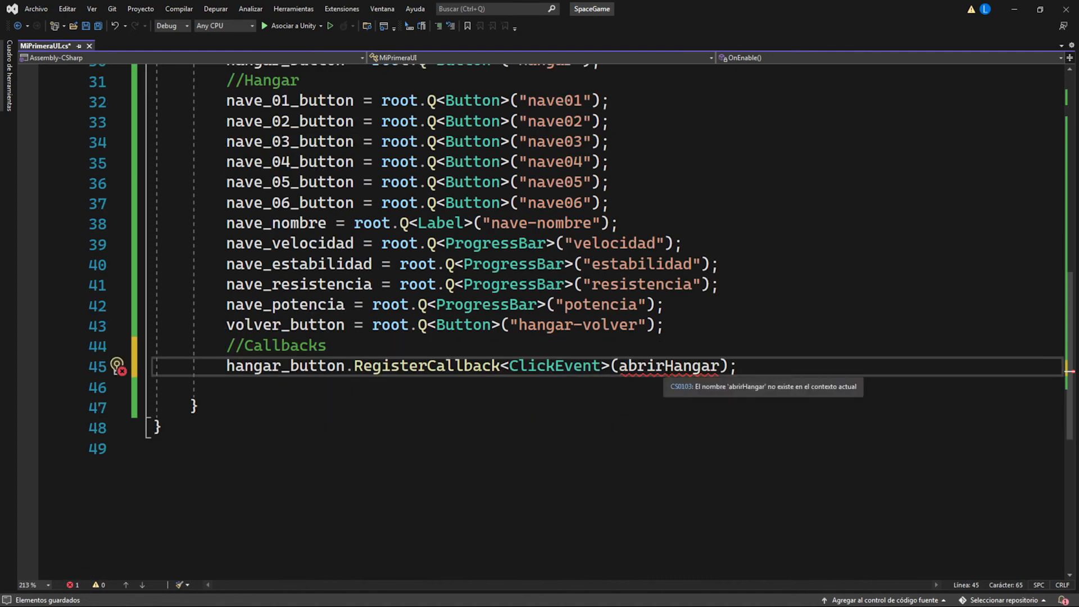
click(263, 398)
key(Return)
key(Return)
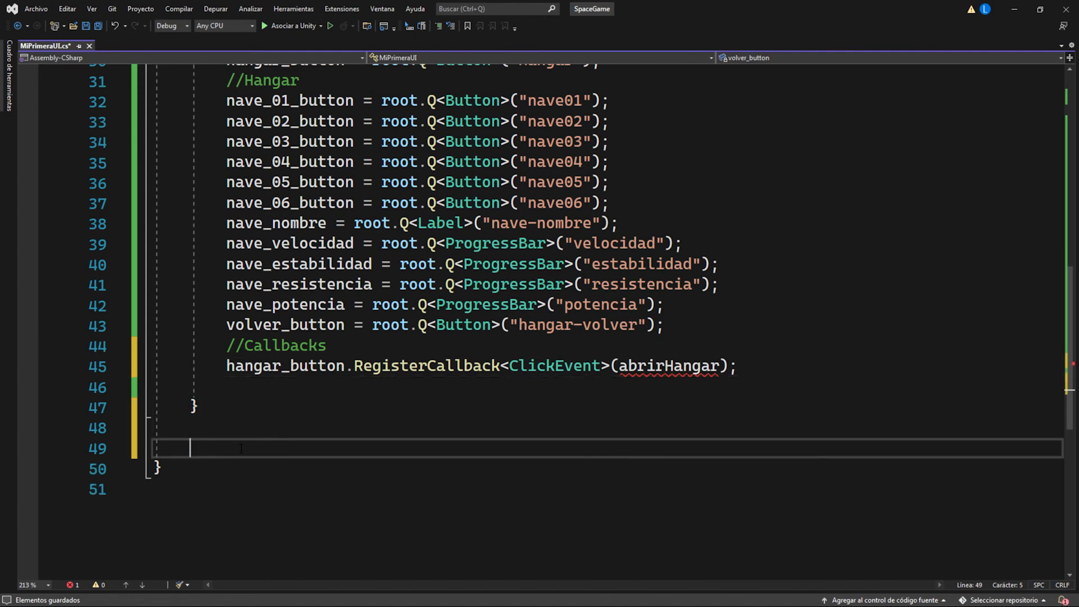
key(Return)
key(Return)
click(204, 440)
text(void abrirHangar()
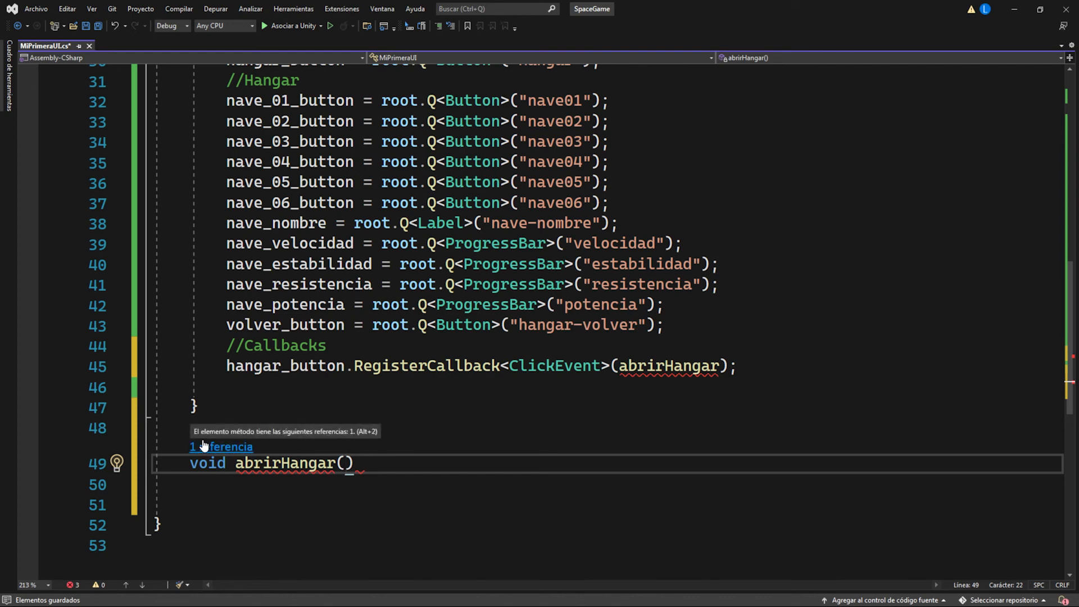
text(ClickEv)
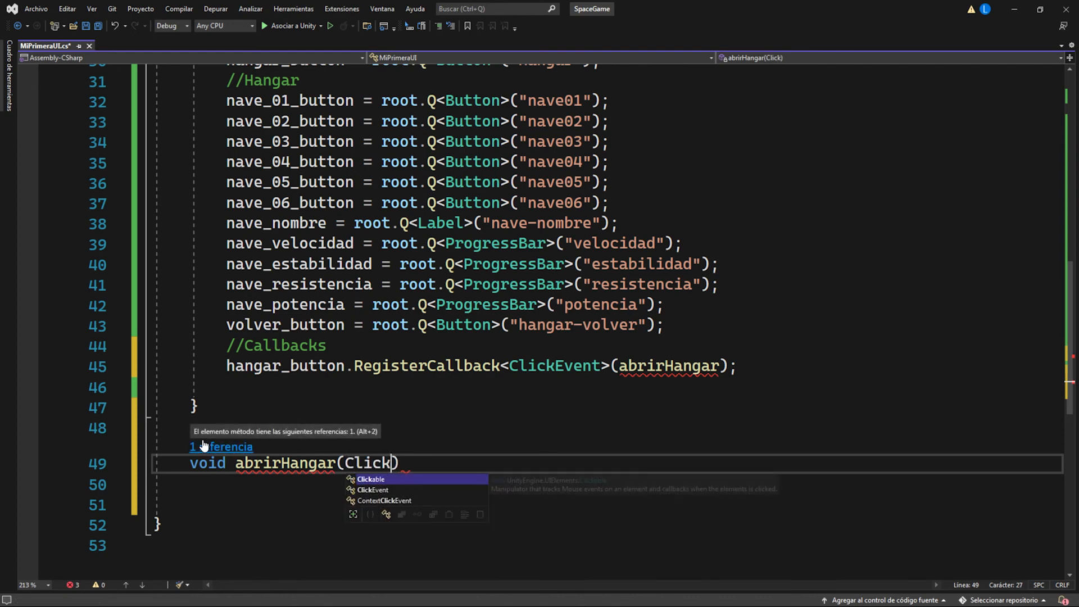
text(ent evt)
key(Return)
text({)
key(Return)
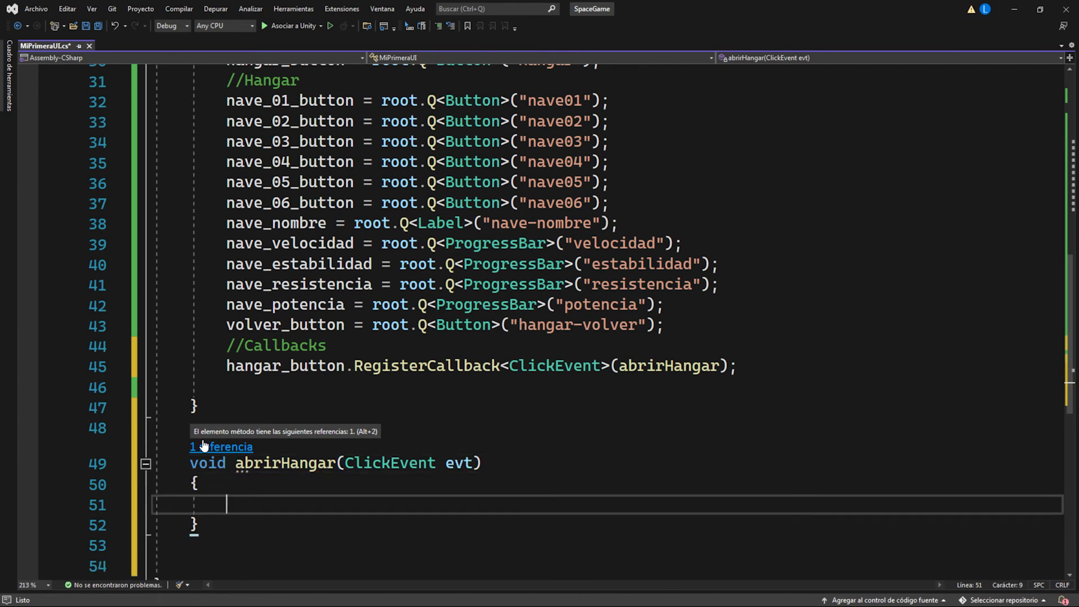
key(ctrl+s)
Step: Add "nave_01_button.RegisterCallback<ClickEvent, int>(seleccionarNave);" below the hangar_button callback
click(247, 388)
scroll(293, 253, up, 1)
double_click(350, 163)
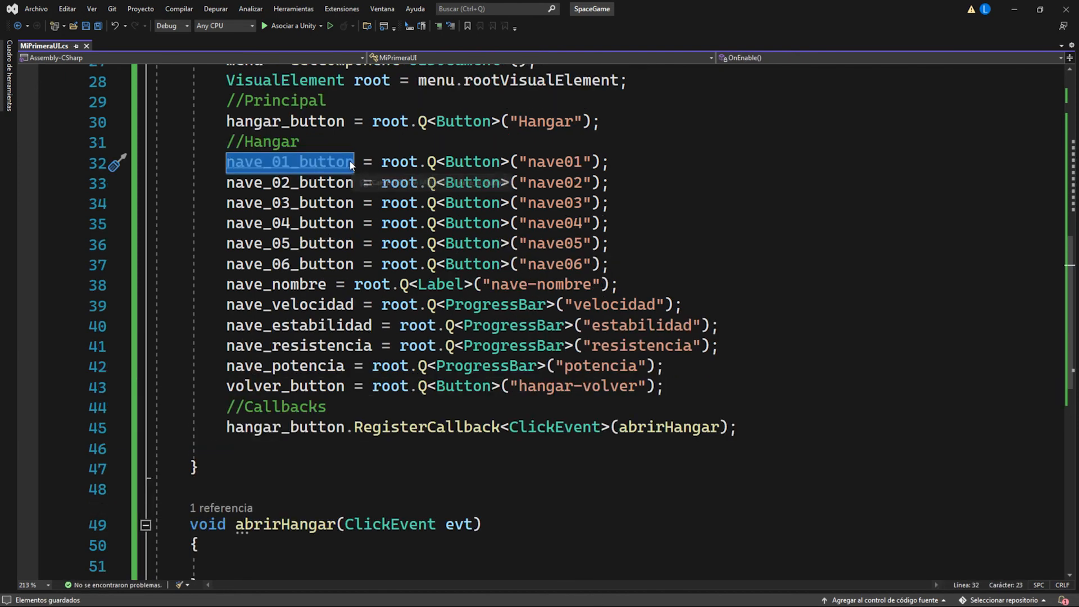
key(ctrl+c)
click(252, 448)
key(ctrl+v)
text(.RegisterCallback<ClickEvent,)
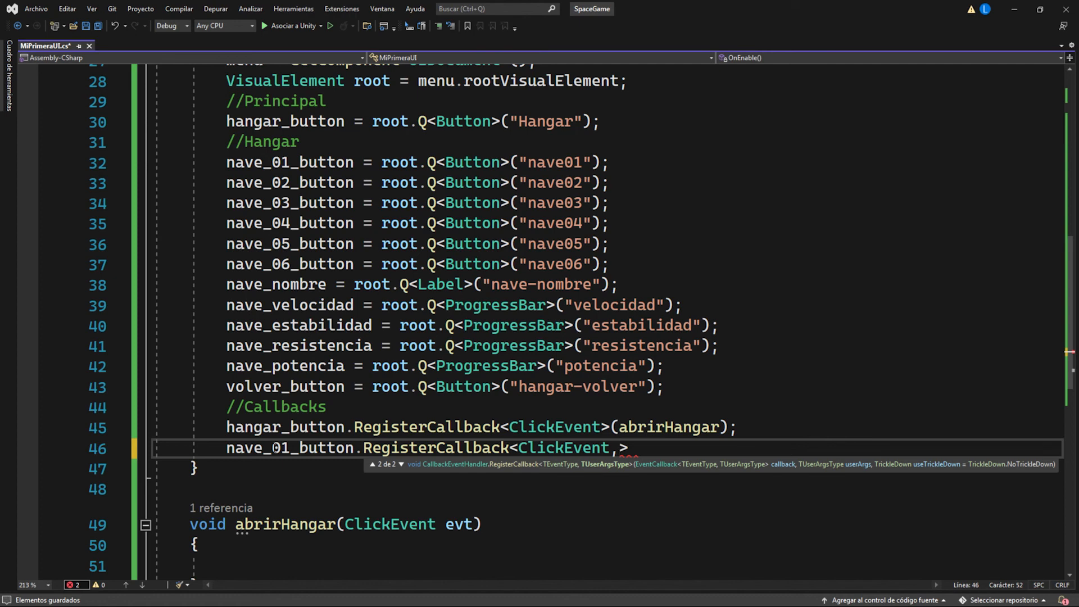
text(int)
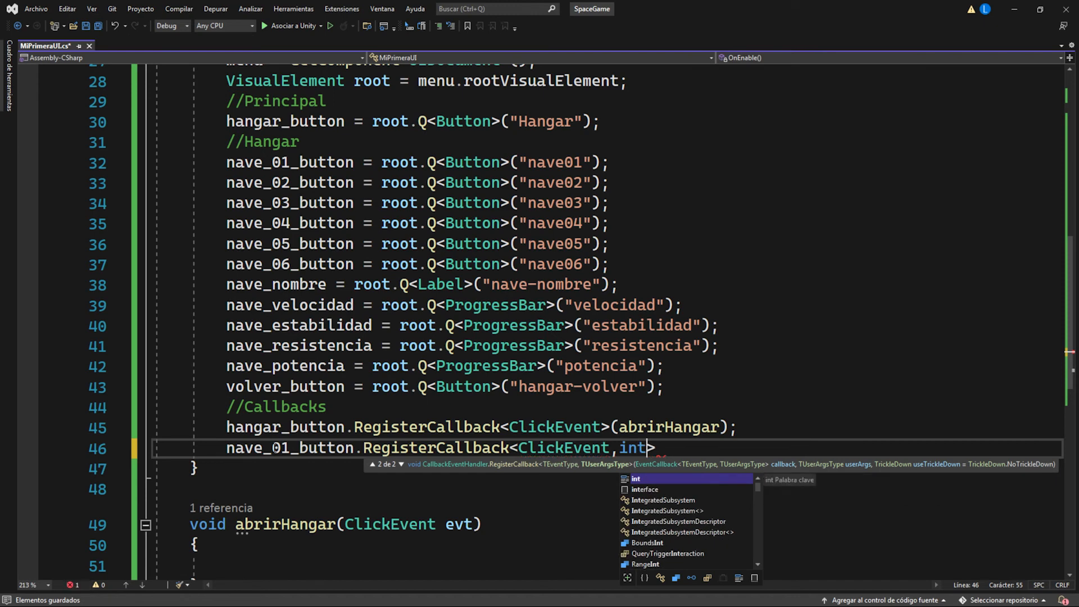
text(>()
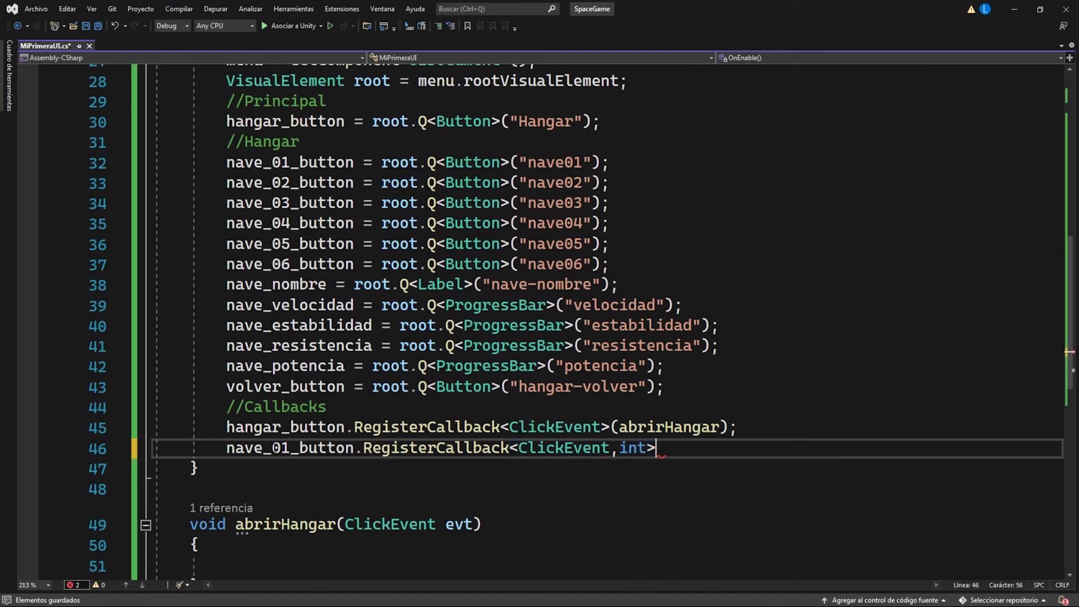
text(s)
text(eleccio)
text(narNave);)
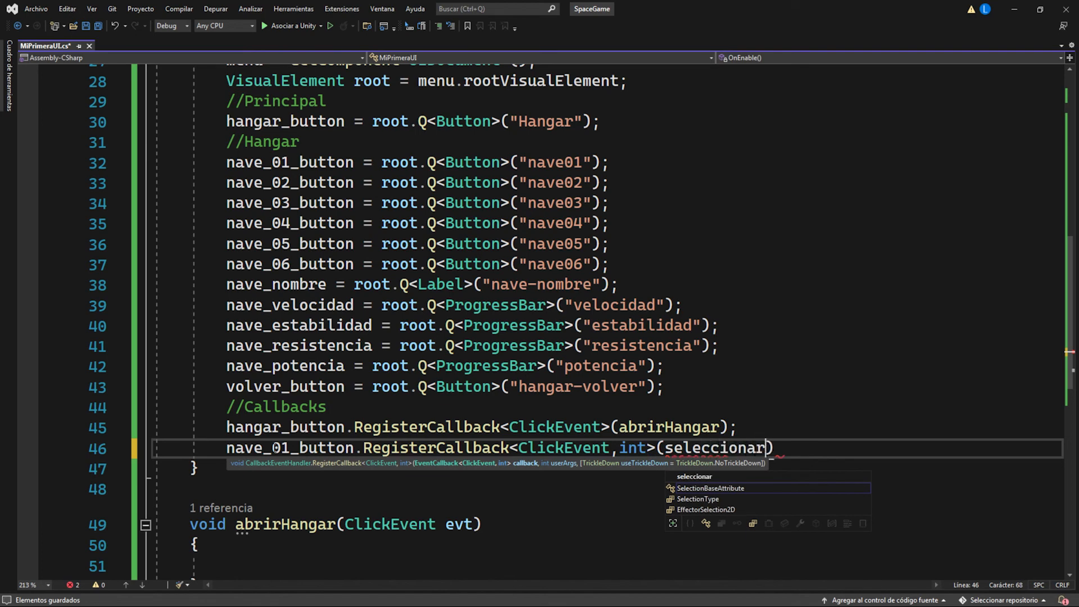
Step: Create an empty method "void seleccionarNave(ClickEvent evt, int modelo)" below abrirHangar
scroll(315, 417, down, 3)
click(314, 422)
text(void seleccionarNave(ClickEvent evt, int modelo))
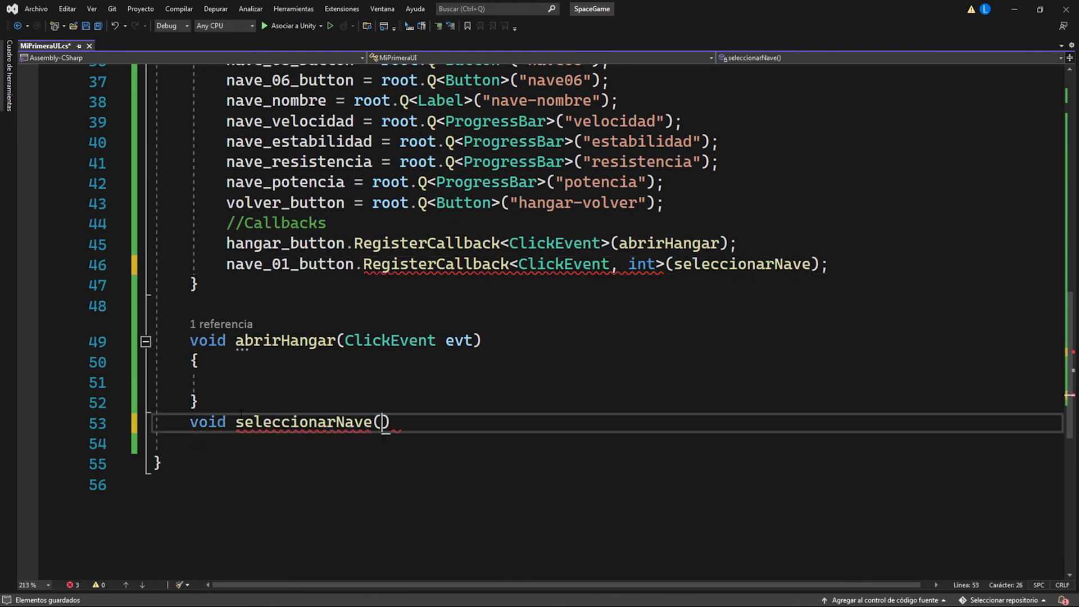
key(Return)
text({)
key(Return)
Step: Pass 1 as the second argument after seleccionarNave in the nave_01_button callback registration
drag(674, 264, 815, 265)
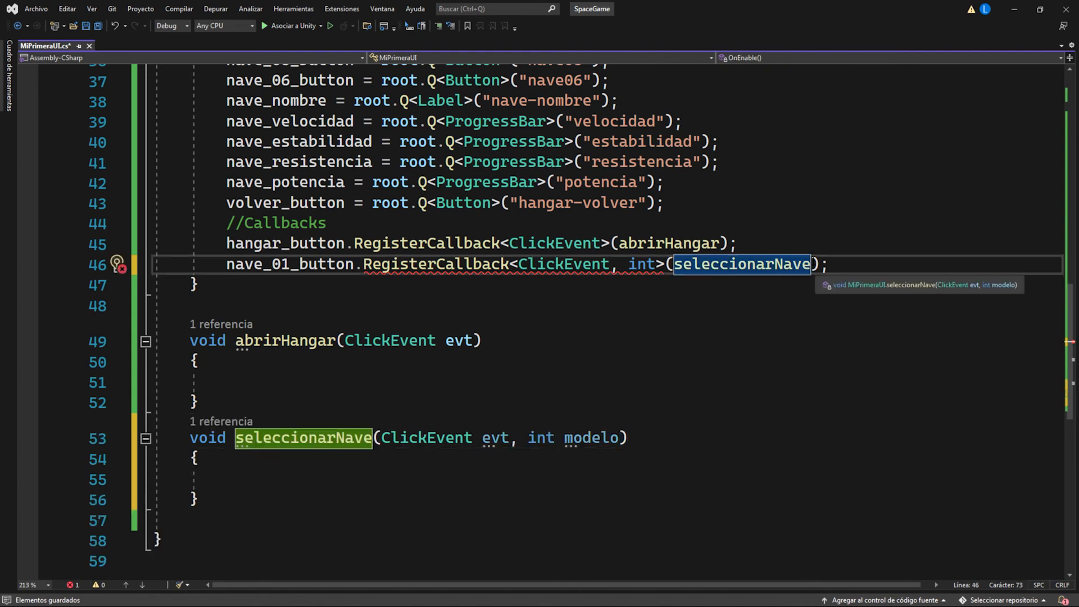
click(812, 264)
text(, 1)
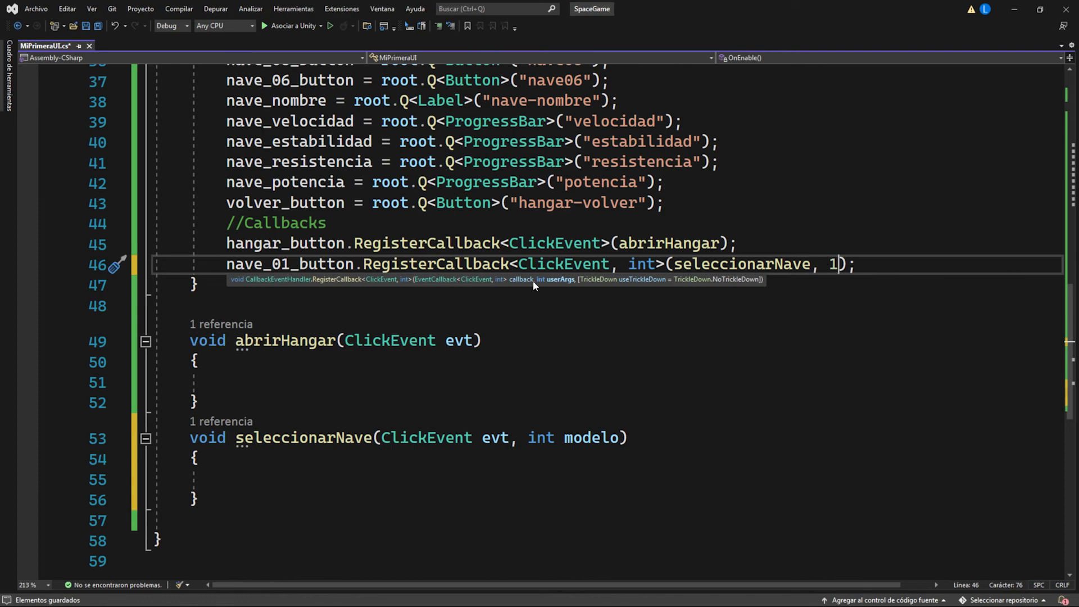
Step: Register ClickEvent, int callbacks to seleccionarNave for nave_02_button through nave_06_button, passing 2 through 6 respectively
click(859, 264)
key(Return)
click(860, 265)
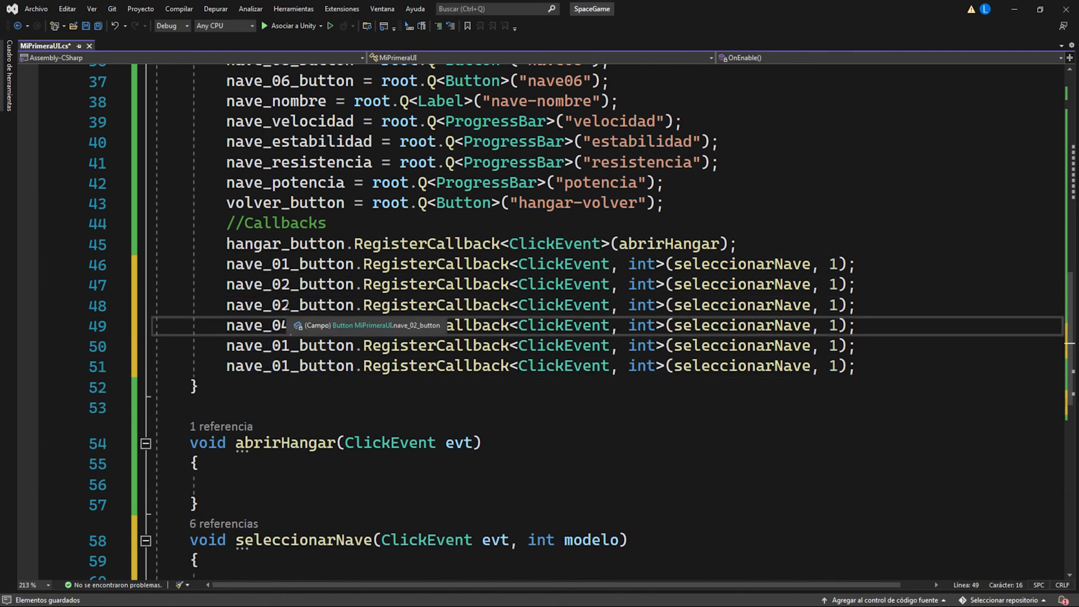
scroll(506, 281, up, 5)
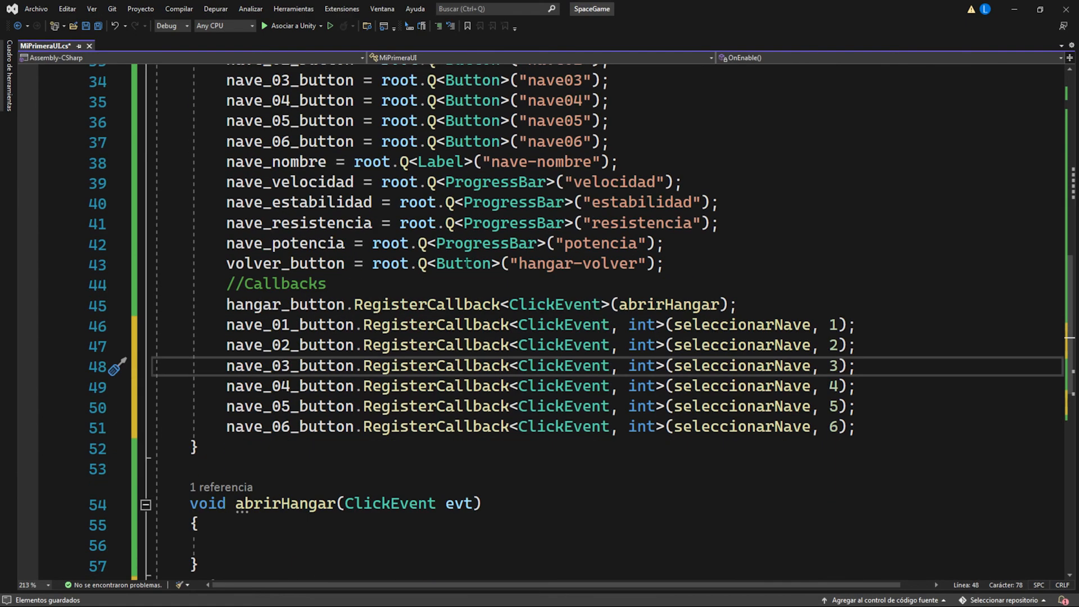
Step: Add "volver_button.RegisterCallback<ClickEvent>(cerrarHangar);" below the nave_06_button callback
click(860, 427)
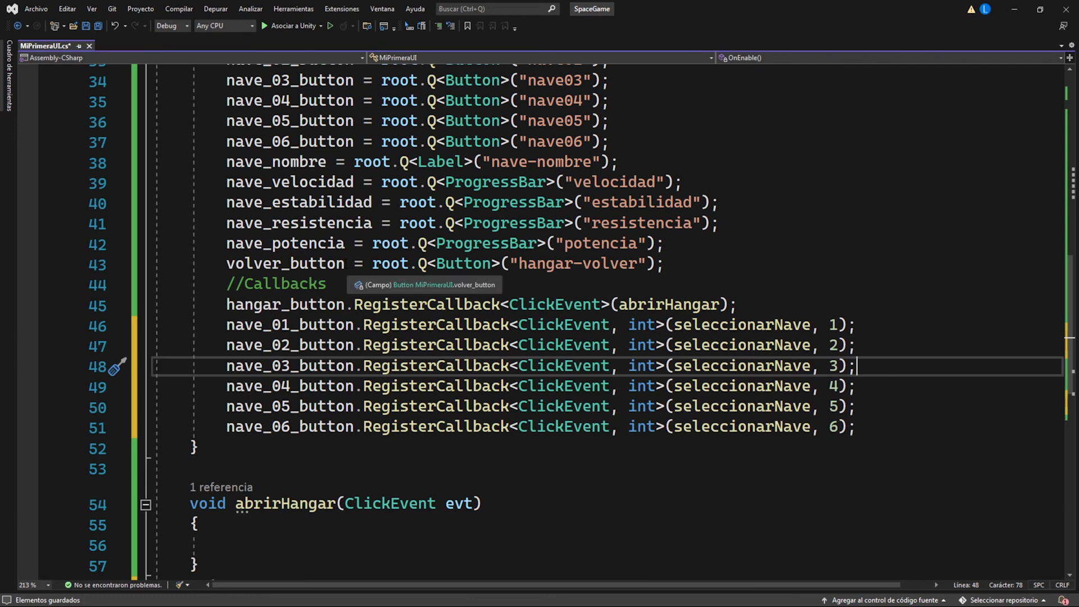
key(Return)
text(volver_button.RegisterCallback<ClickEvent>)
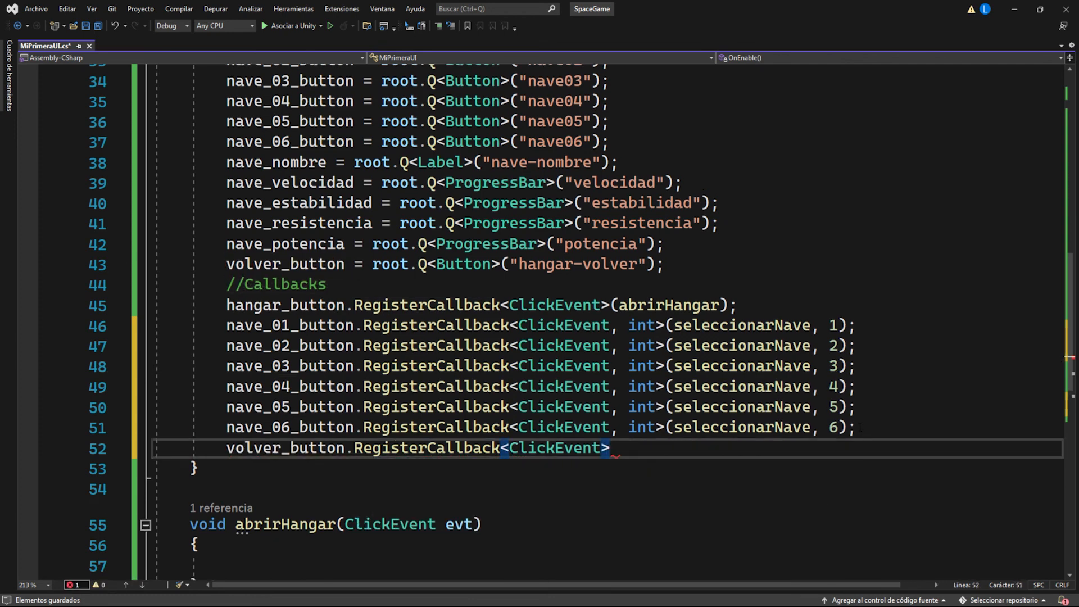
text(()
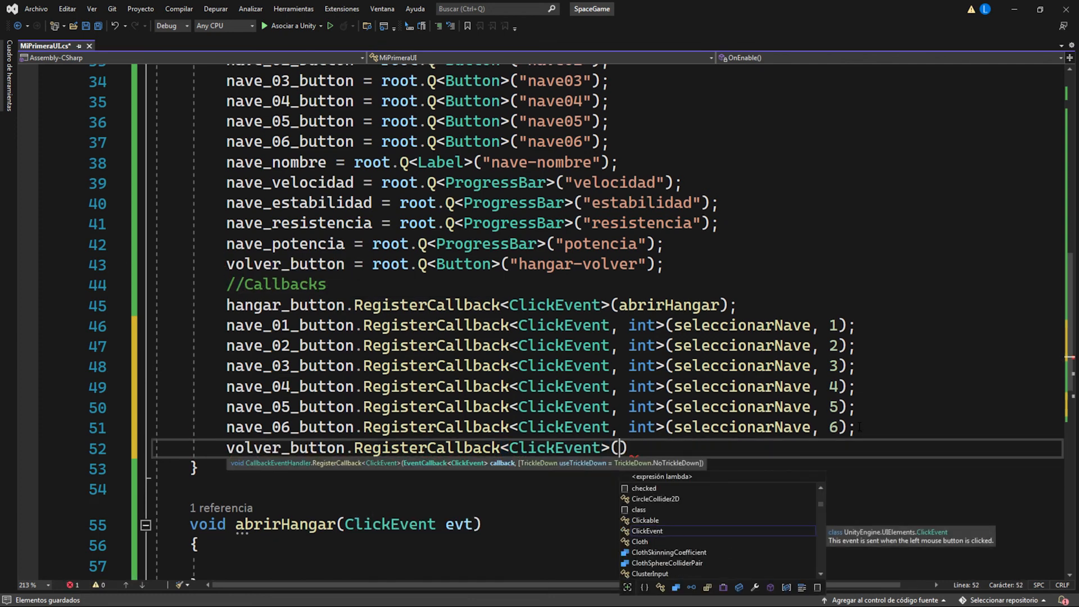
text(cerrarH)
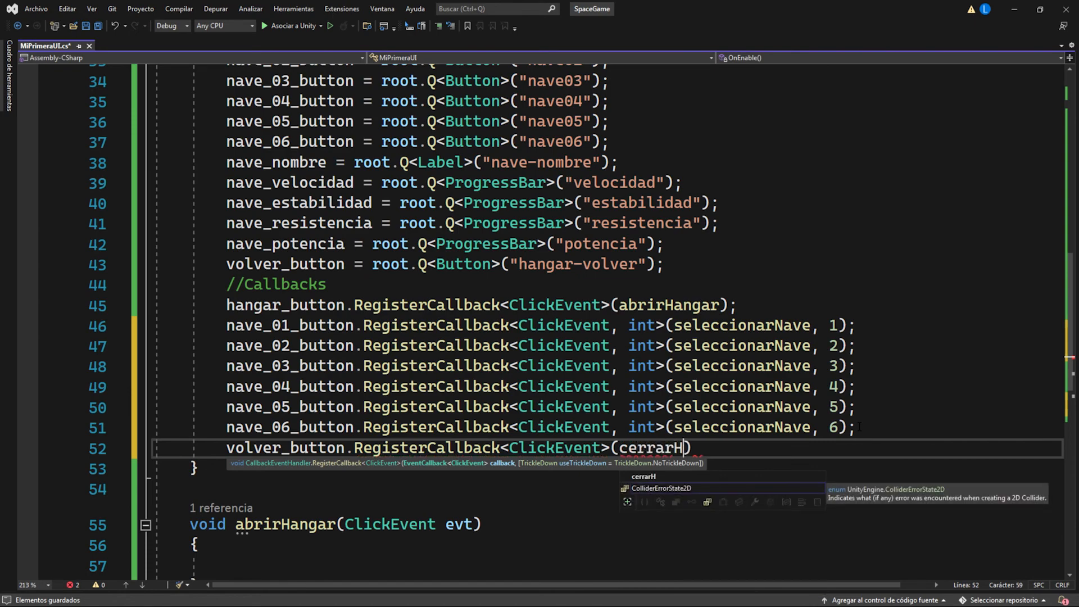
text(angar);)
Step: Duplicate the empty abrirHangar method below seleccionarNave, rename the copy cerrarHangar, and save the script
scroll(860, 427, down, 5)
drag(190, 218, 198, 280)
key(ctrl+c)
click(197, 397)
key(ctrl+v)
drag(281, 413, 237, 412)
Step: Review the field declarations, callback registrations and empty bodies of abrirHangar, seleccionarNave and cerrarHangar
scroll(311, 304, up, 7)
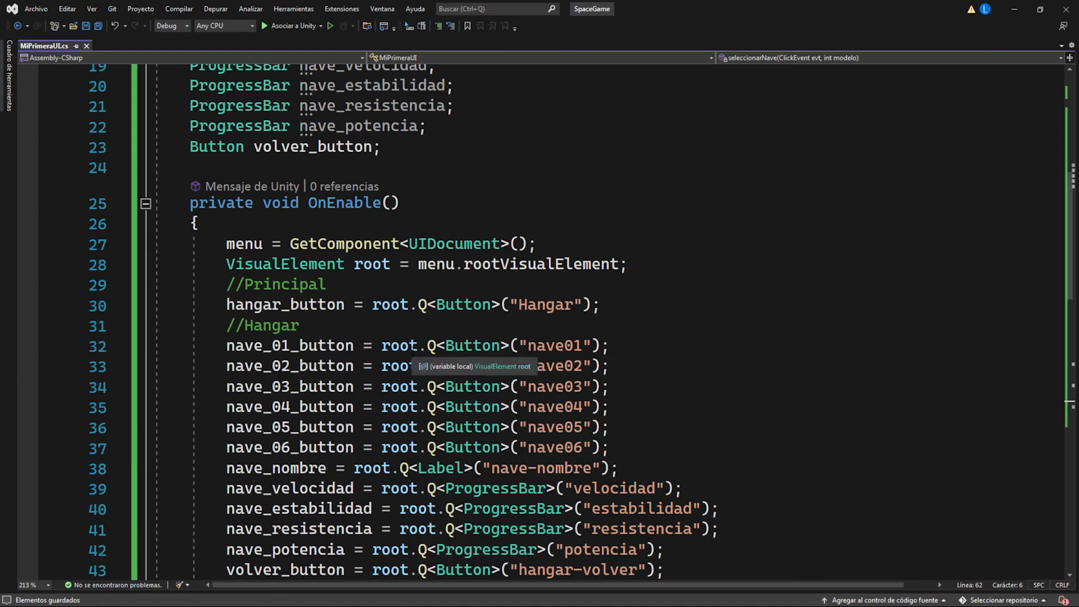
scroll(415, 350, up, 5)
scroll(416, 351, down, 6)
scroll(416, 351, down, 10)
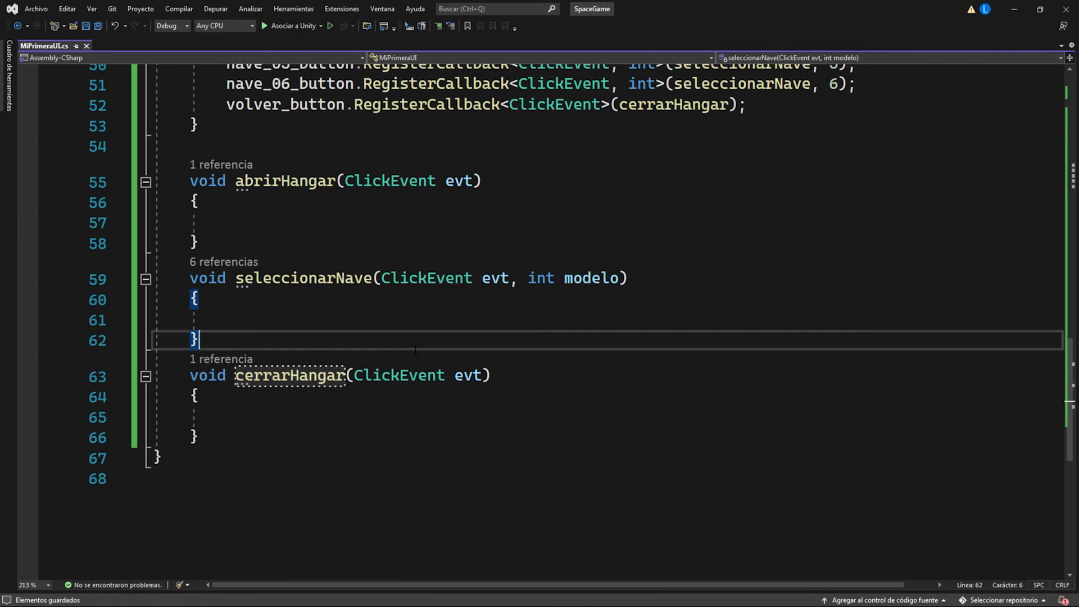
click(305, 219)
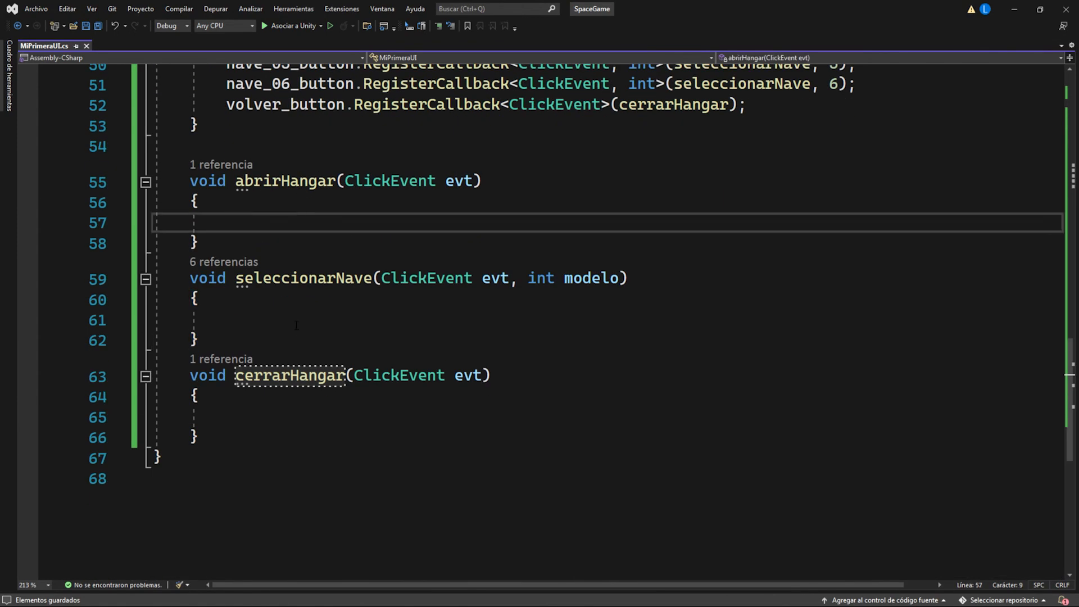
click(275, 422)
click(259, 221)
scroll(275, 219, up, 3)
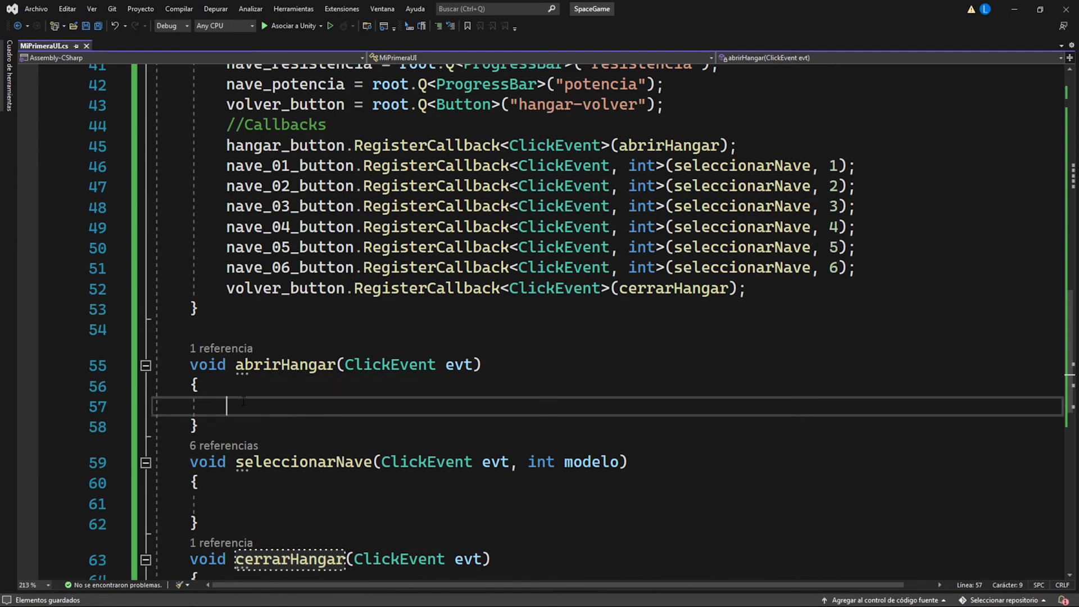
scroll(259, 400, up, 1)
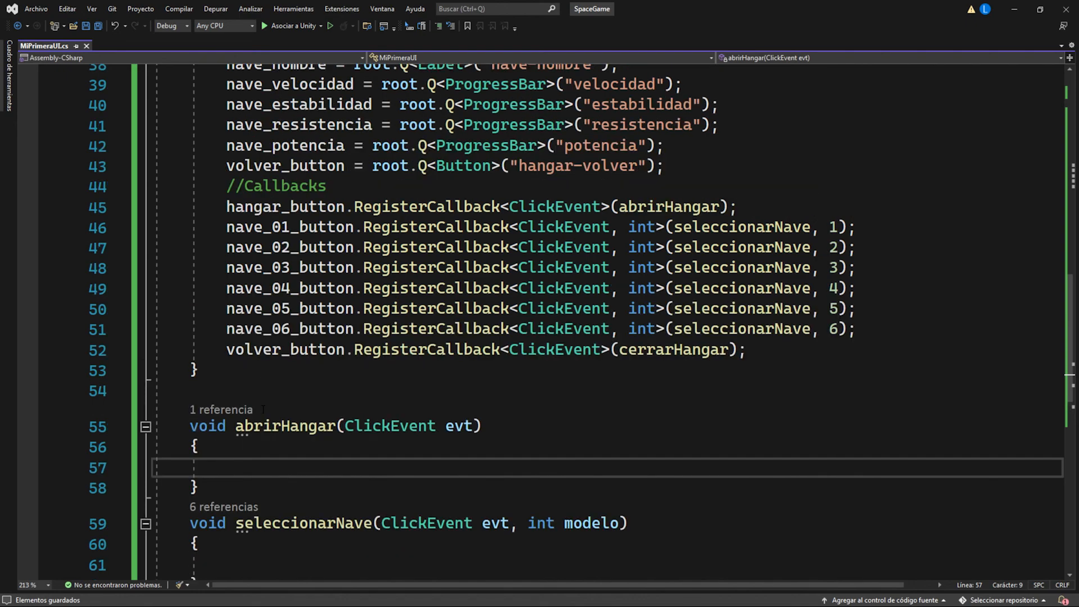
scroll(286, 447, down, 4)
click(273, 417)
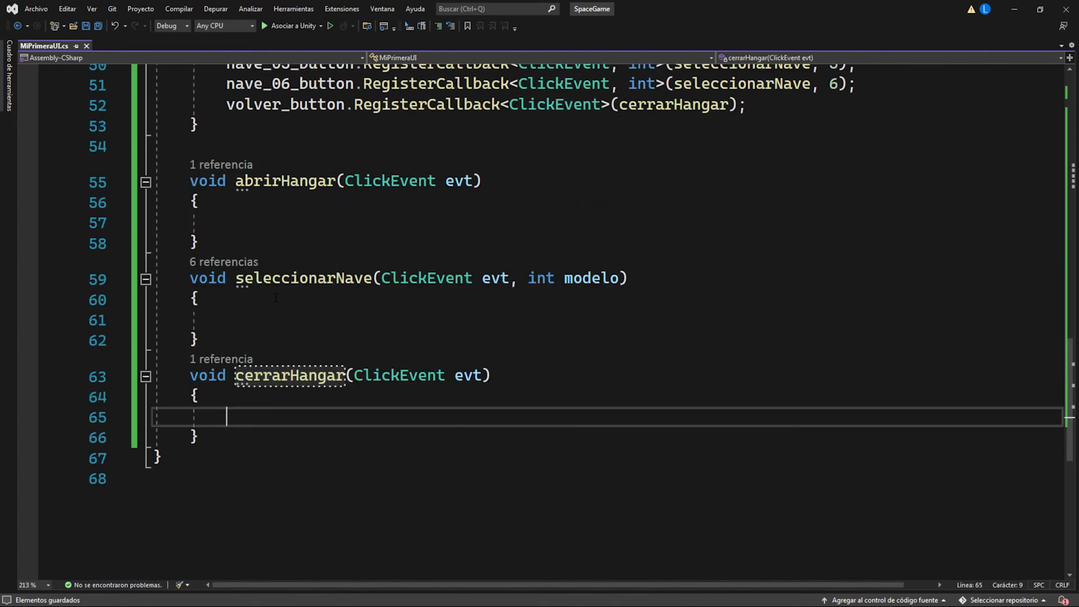
scroll(265, 394, up, 2)
click(255, 352)
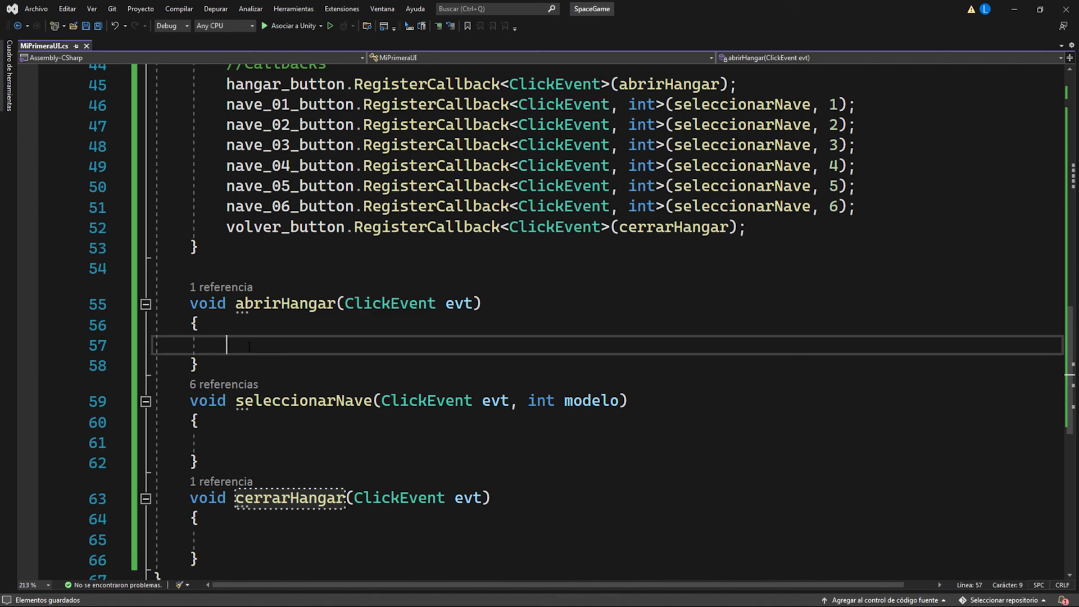
Step: Declare "VisualElement hangar;" under the //Hangar field comment and add its assignment line to the //Hangar block of OnEnable
scroll(250, 346, up, 13)
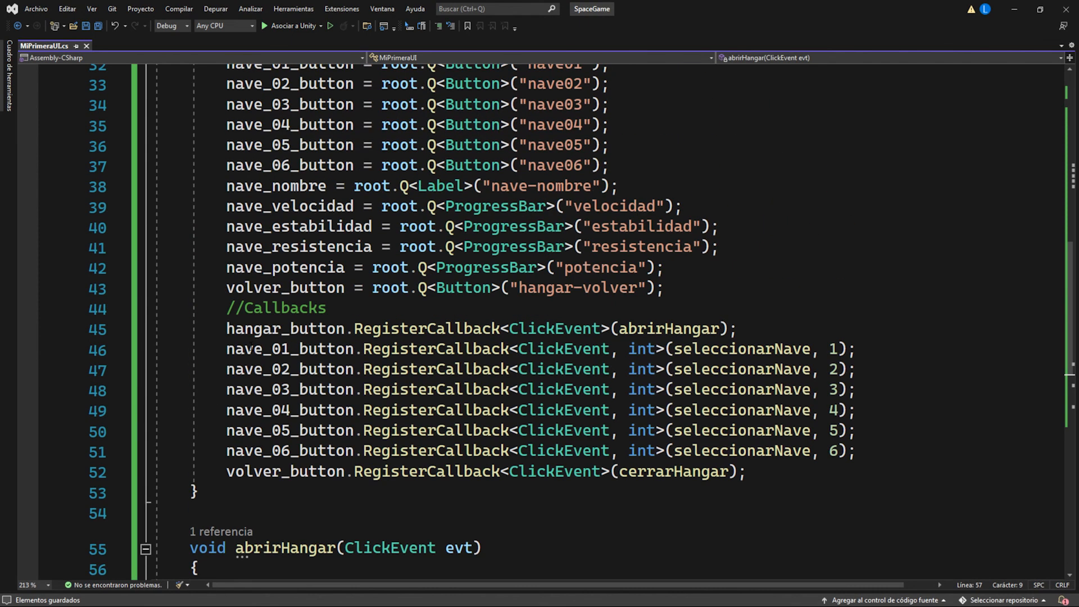
scroll(258, 343, up, 2)
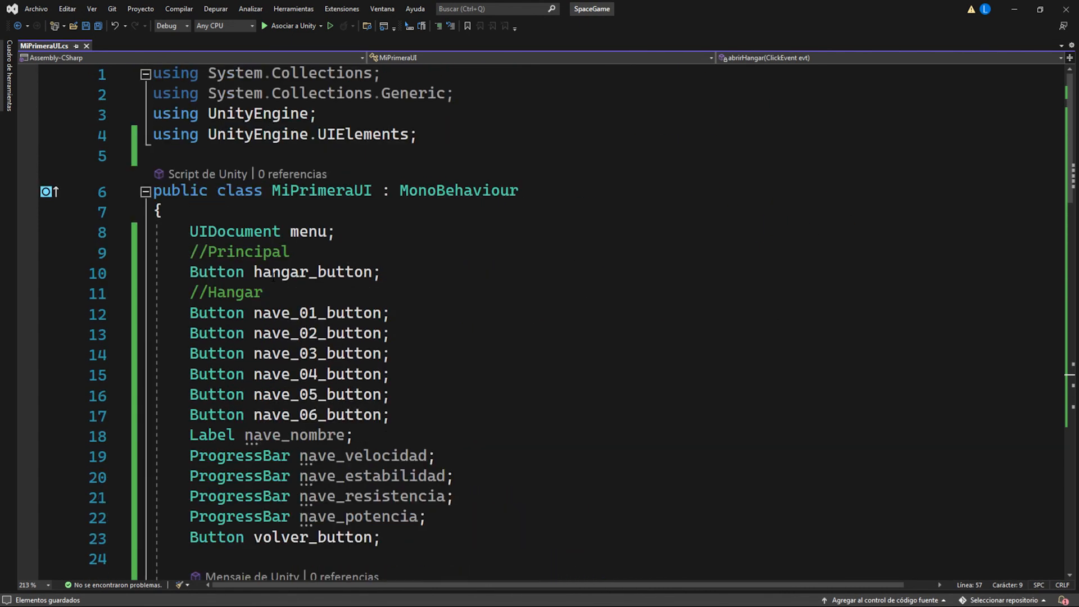
click(269, 294)
key(Return)
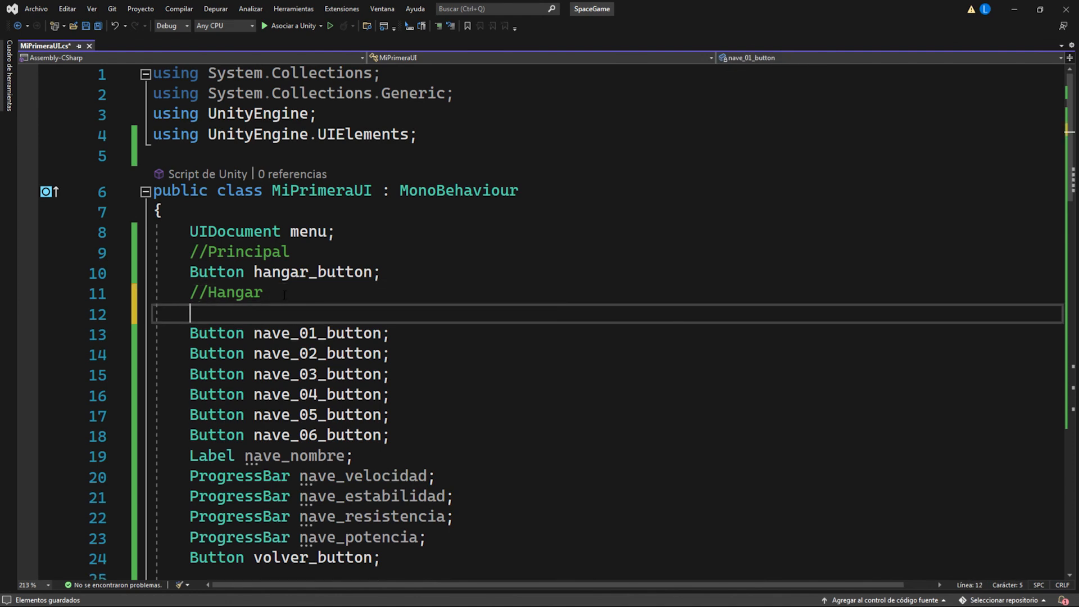
text(Vis)
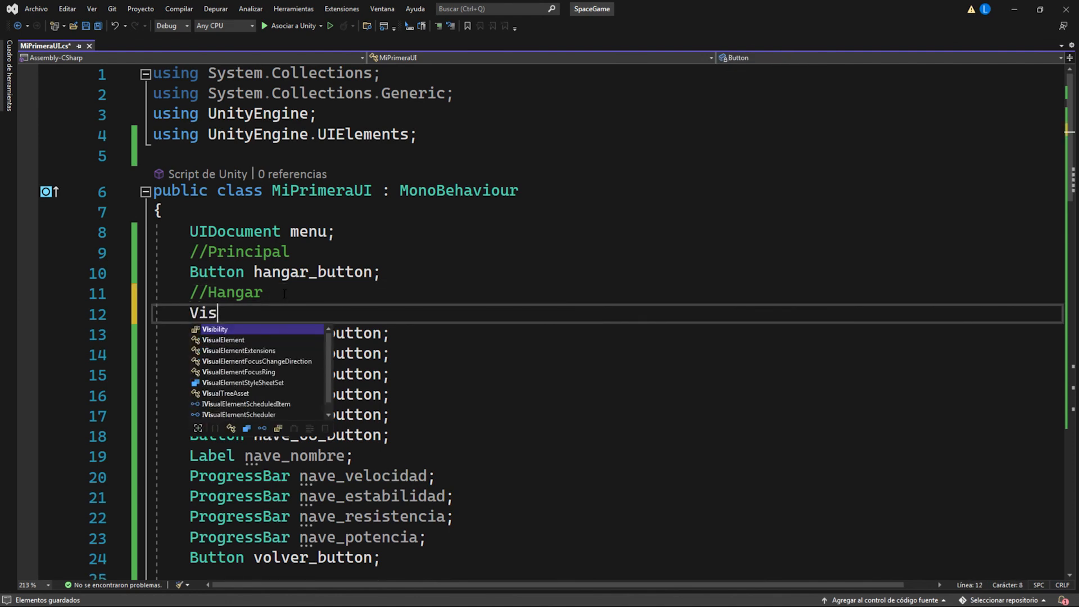
text(ualElement hangar)
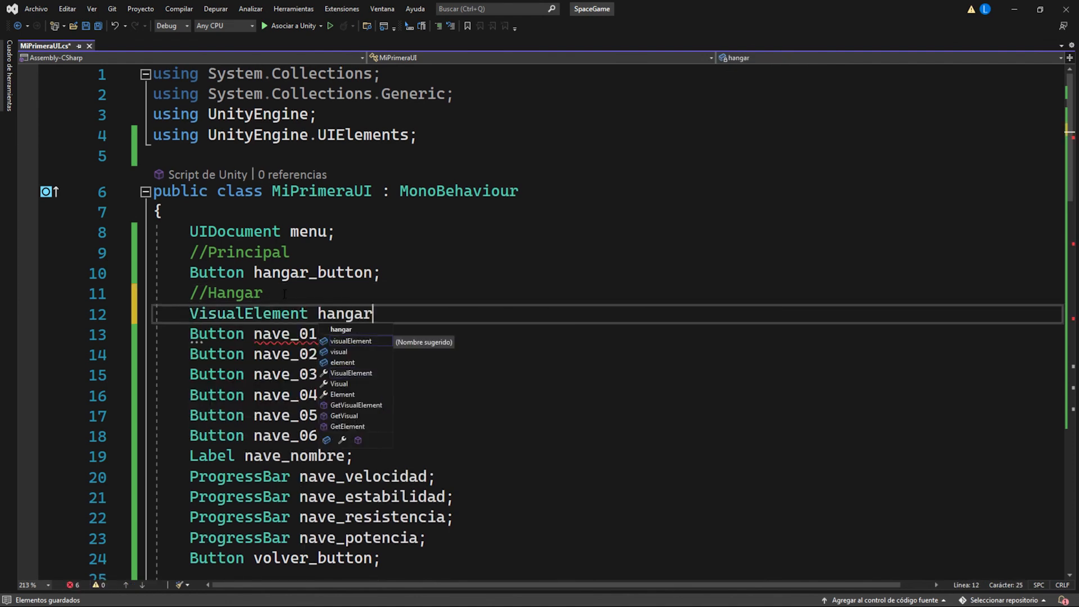
text(;)
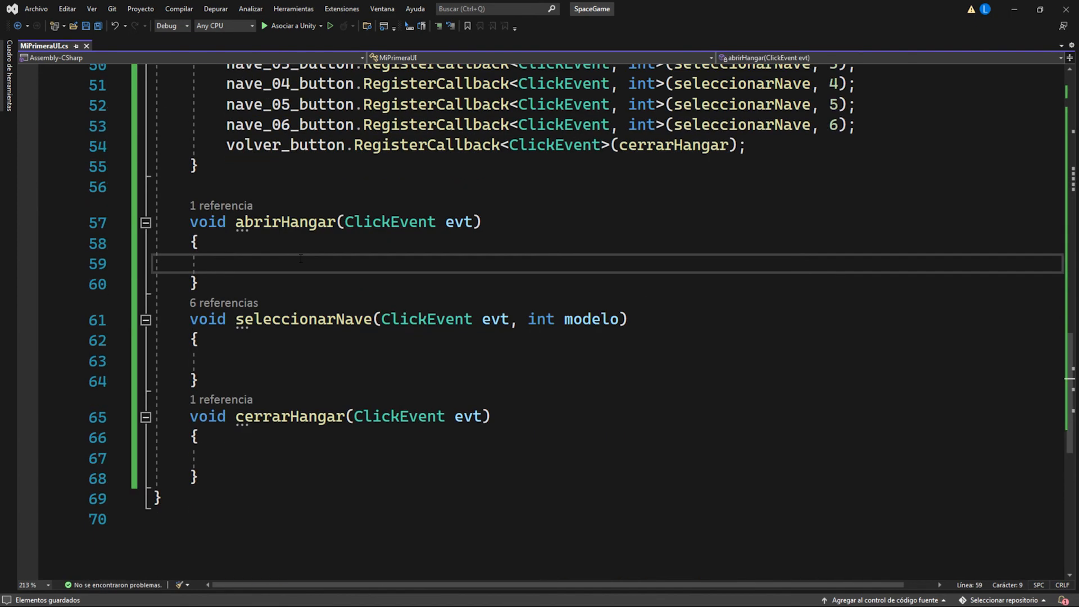
Step: Add "hangar.AddToClassList("derecha-activo");" to the abrirHangar method and save the script
text(hnag)
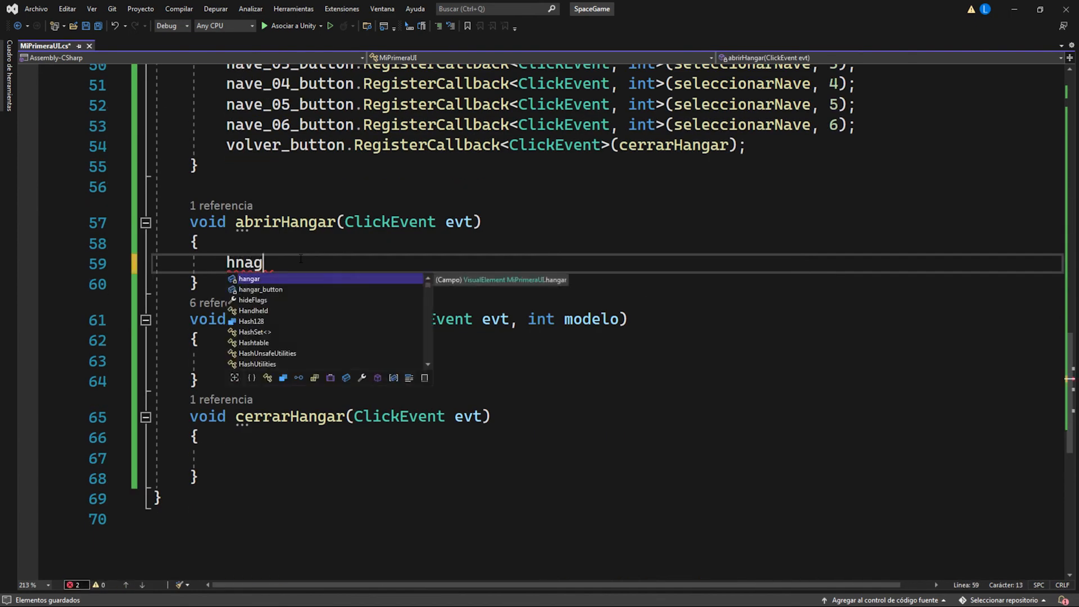
key(Down)
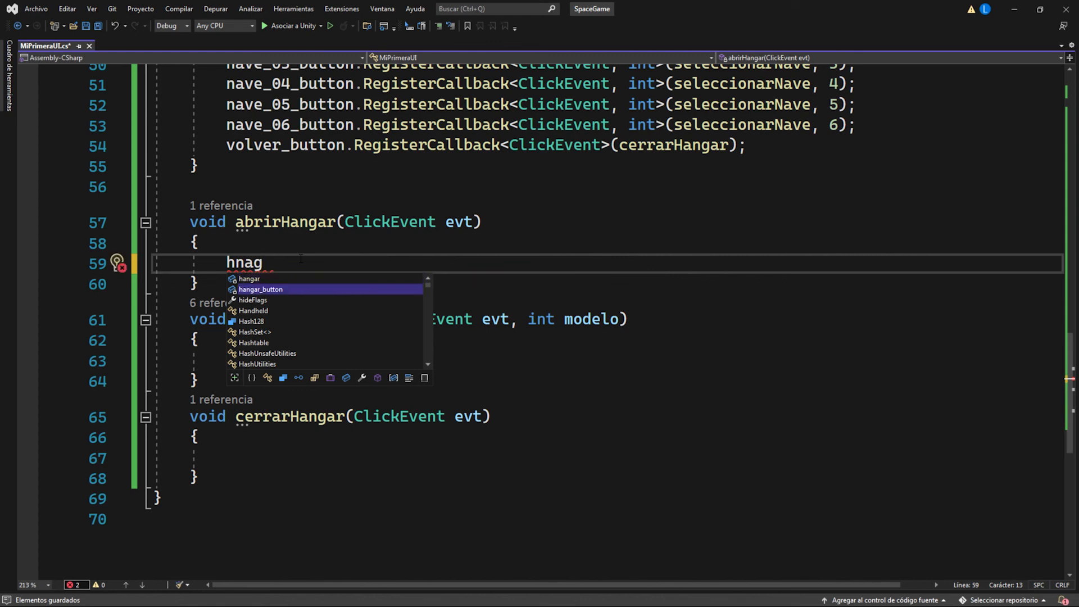
key(Up)
key(Tab)
text(.)
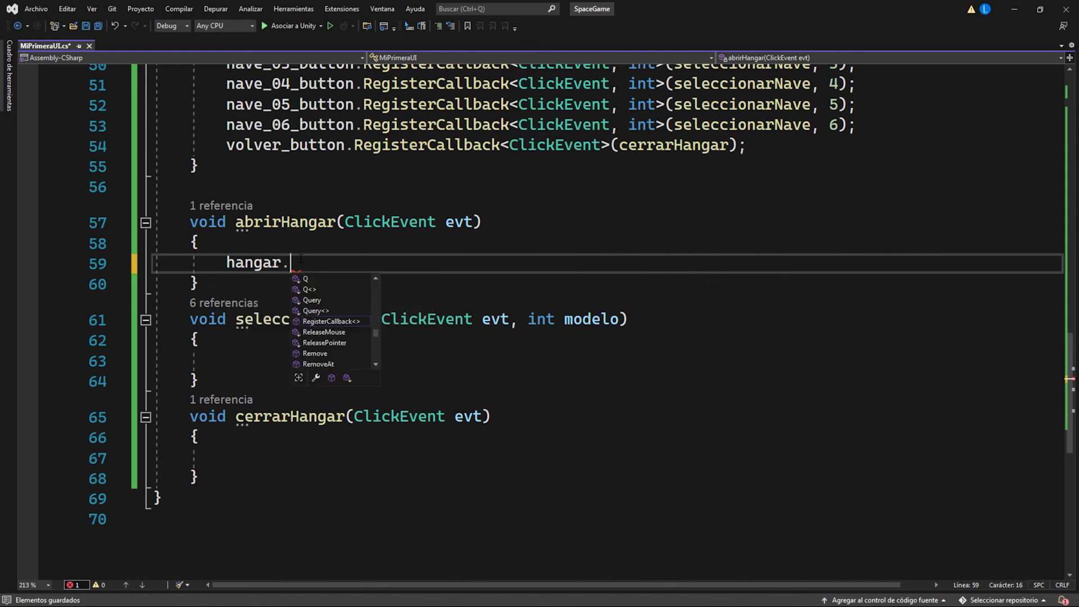
text(a)
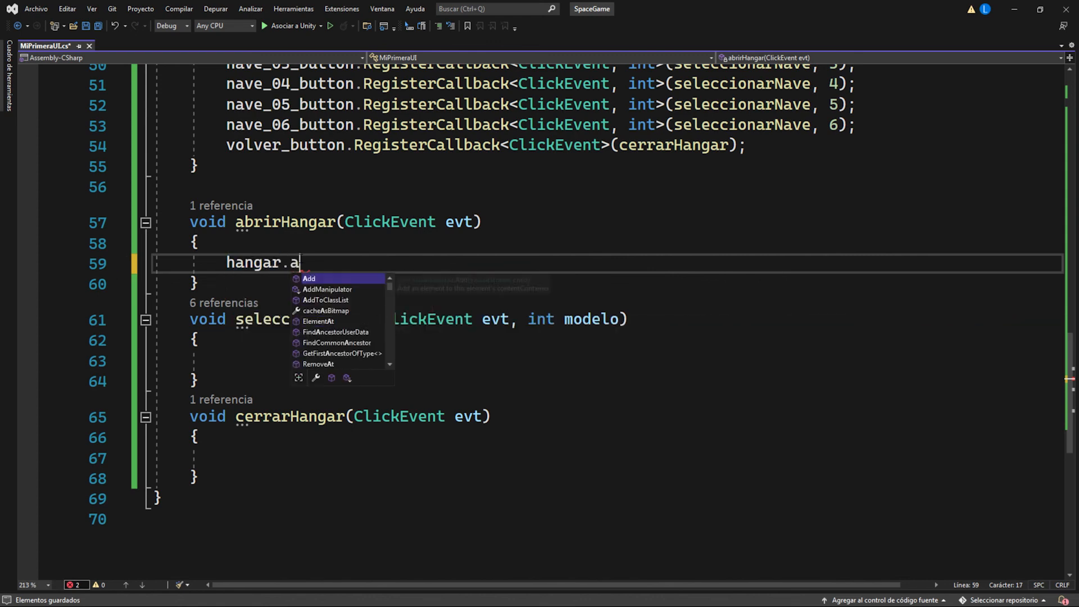
text(dd)
key(Down)
key(Down)
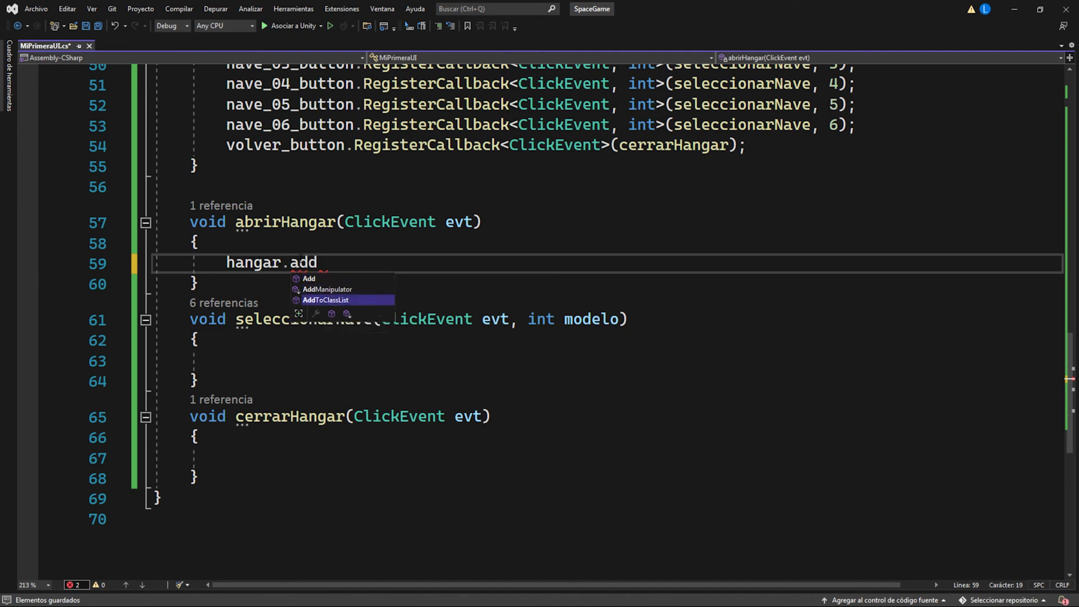
key(Tab)
text((")
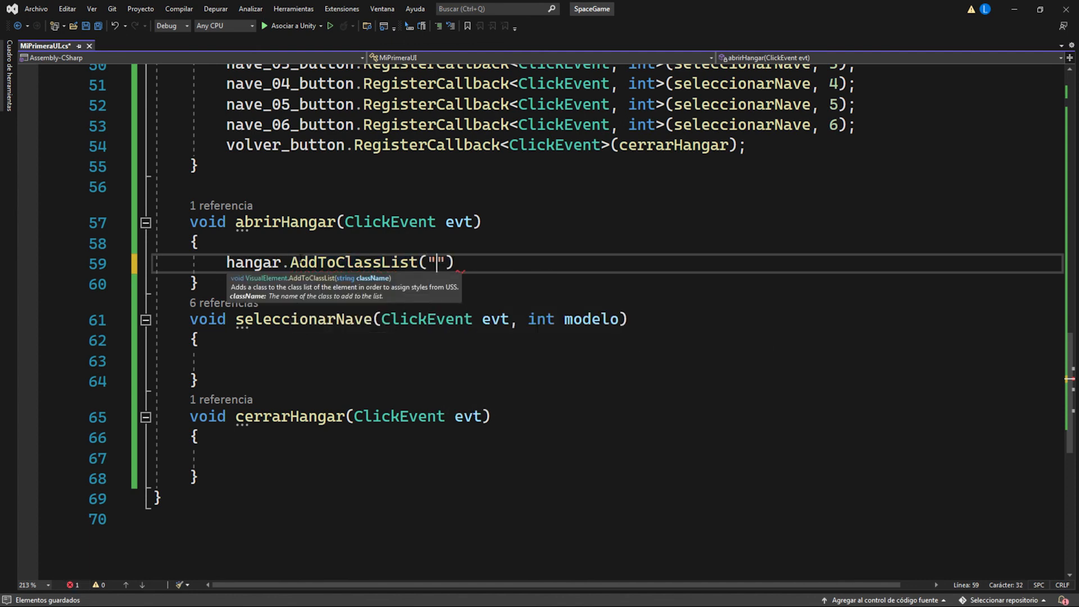
text(derecha-ac)
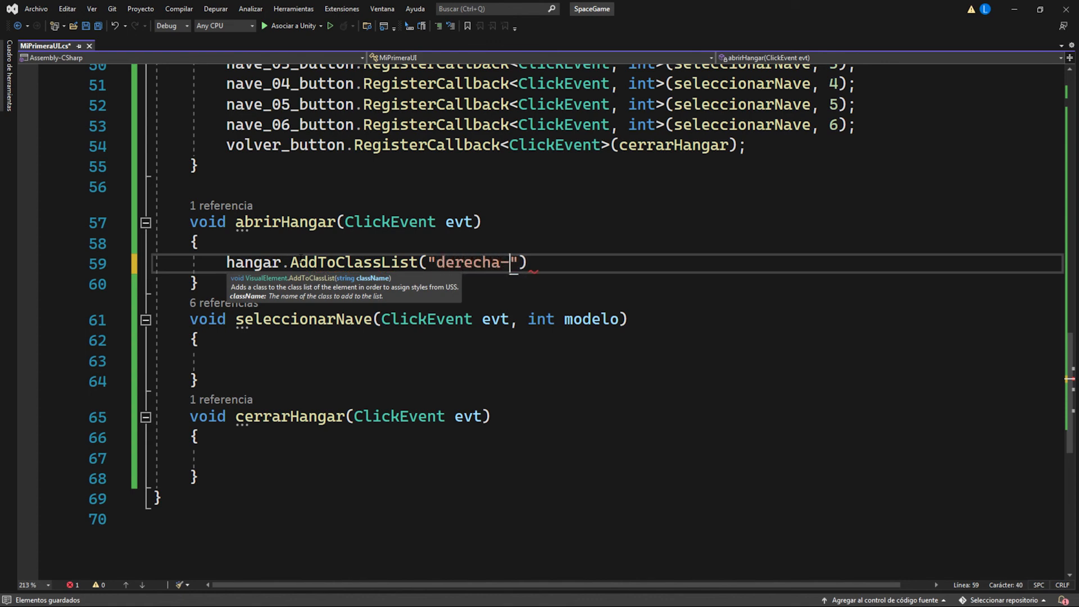
text(tivo");)
key(ctrl+s)
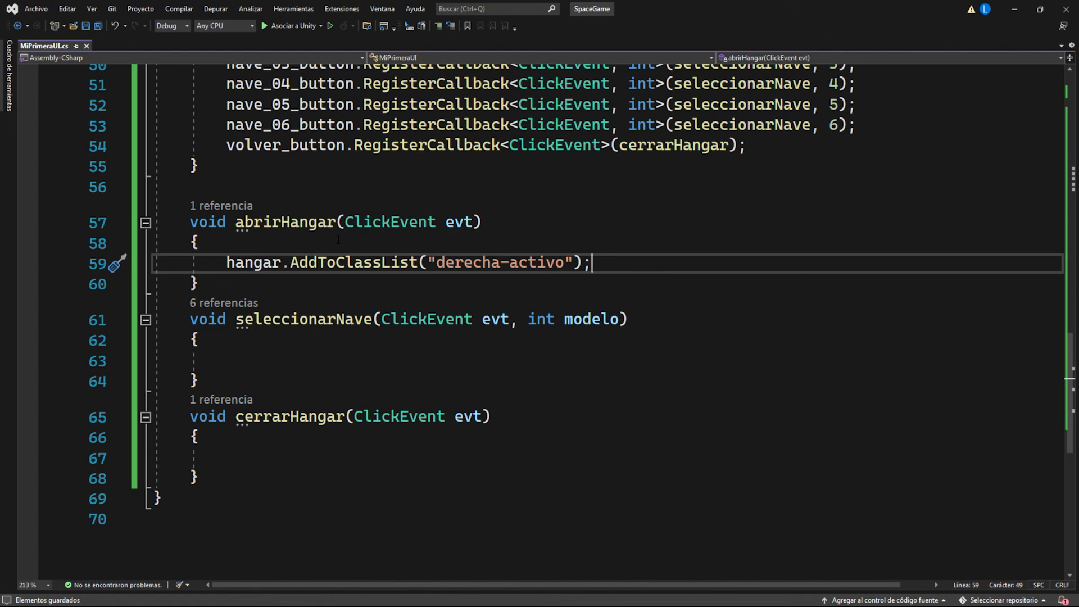
Step: Add "hangar.RemoveFromClassList("derecha-activo");" to the cerrarHangar method and save the script
click(259, 237)
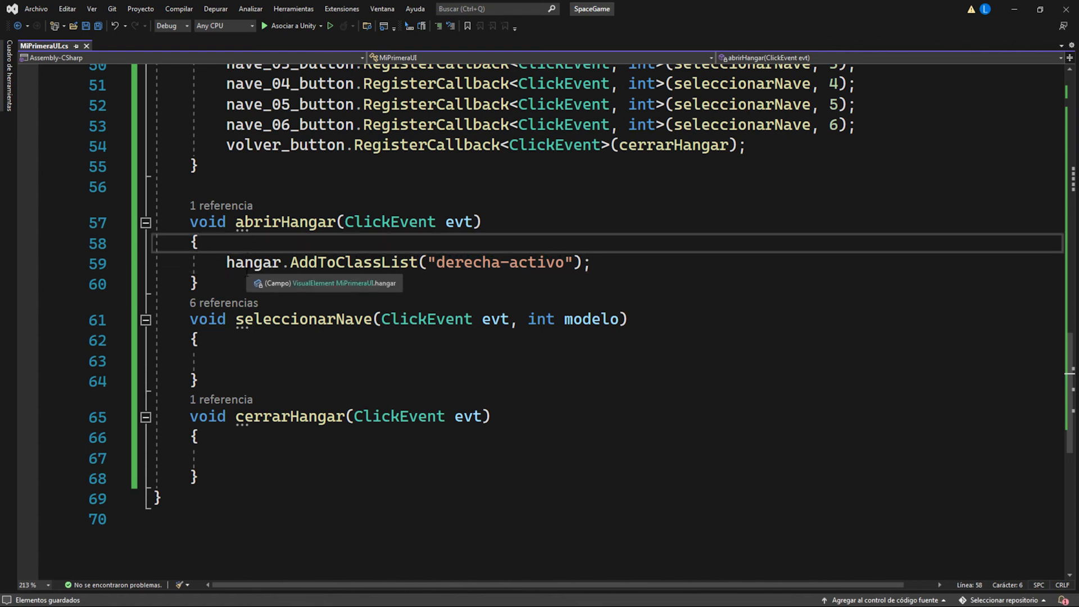
drag(227, 263, 564, 264)
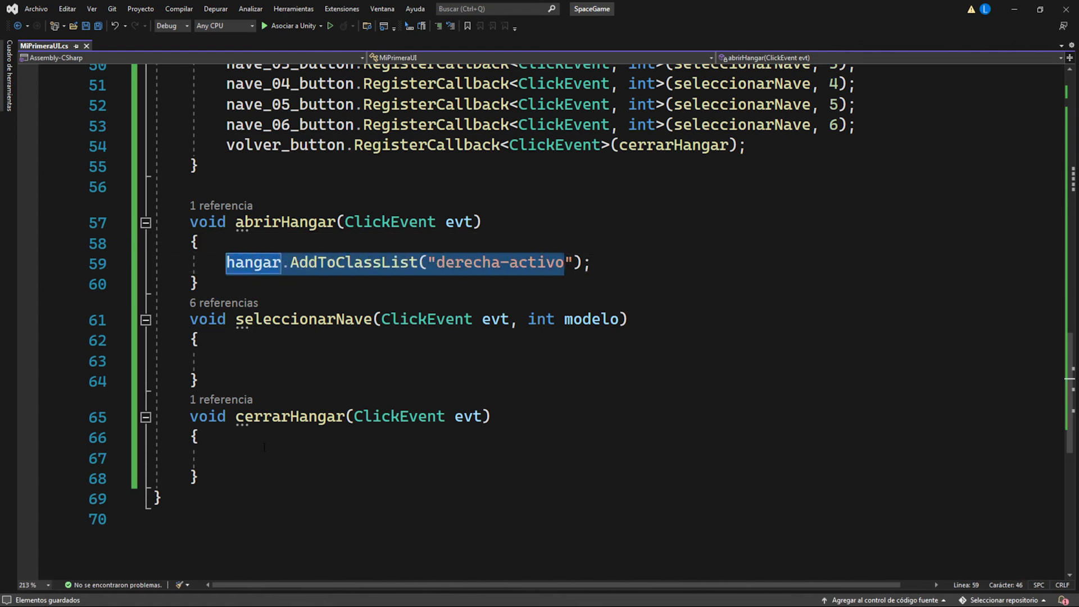
click(247, 456)
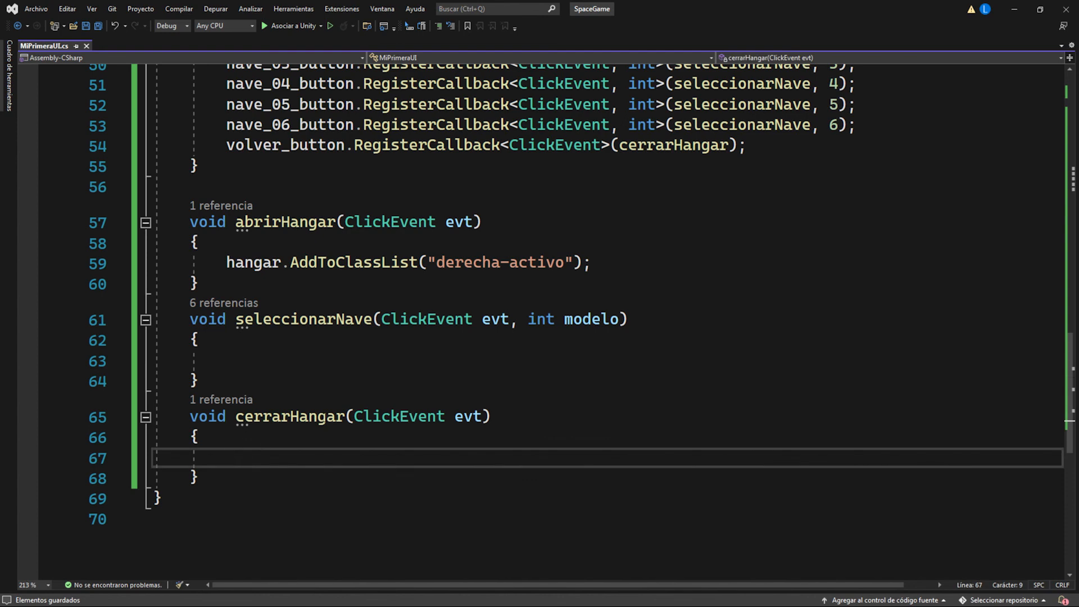
text(hang)
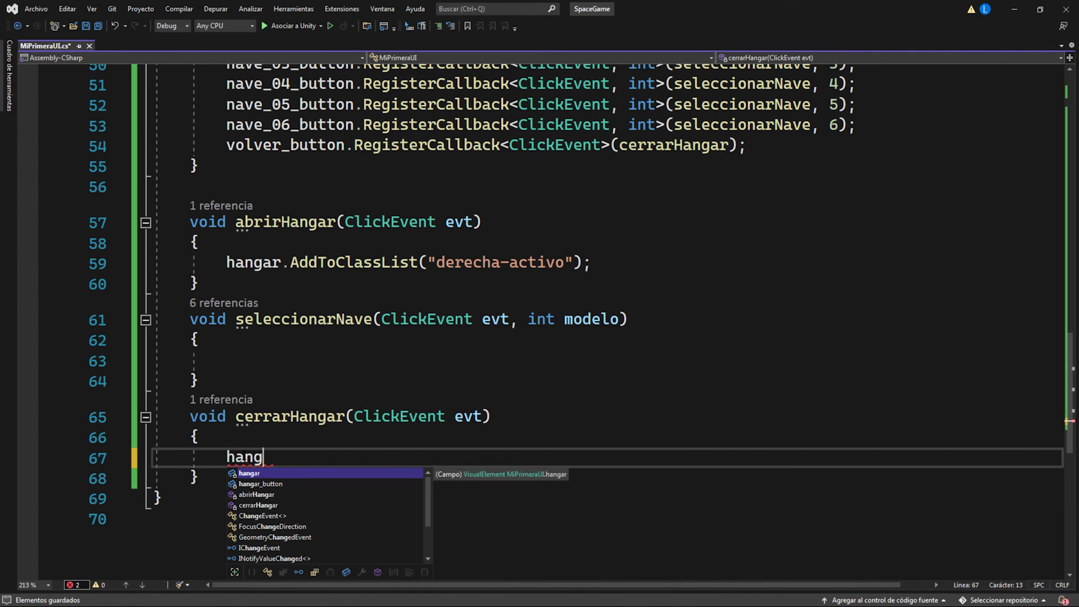
key(Tab)
text(.re)
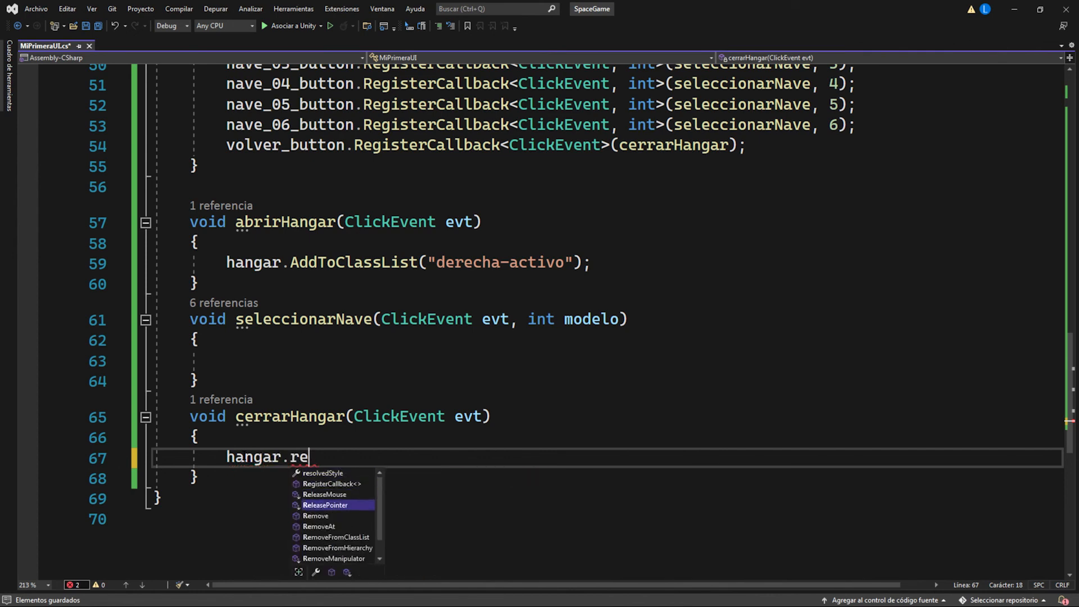
key(Tab)
text(()
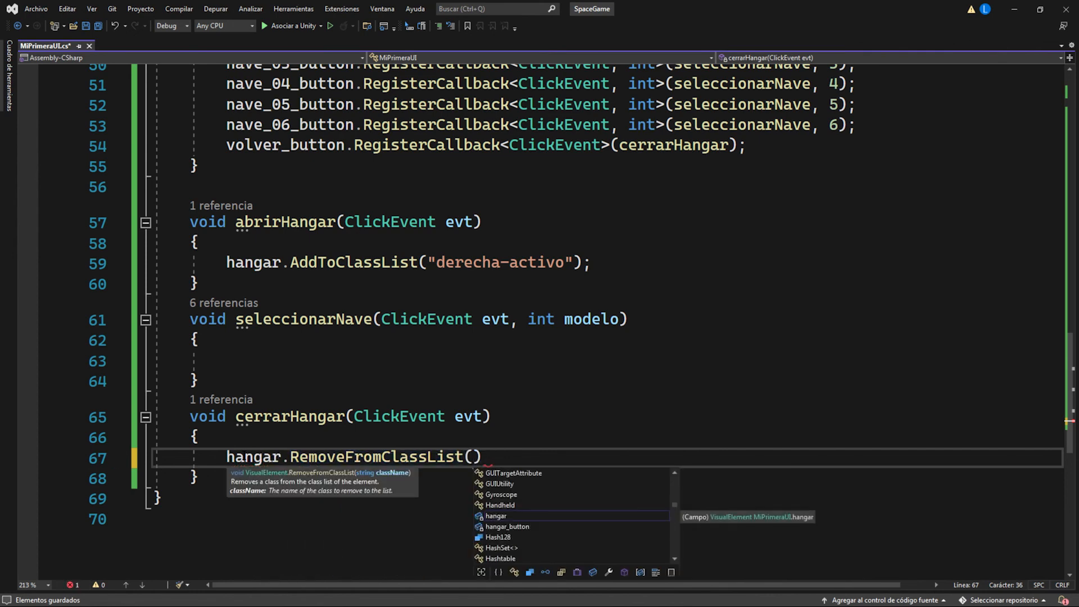
text("derecha)
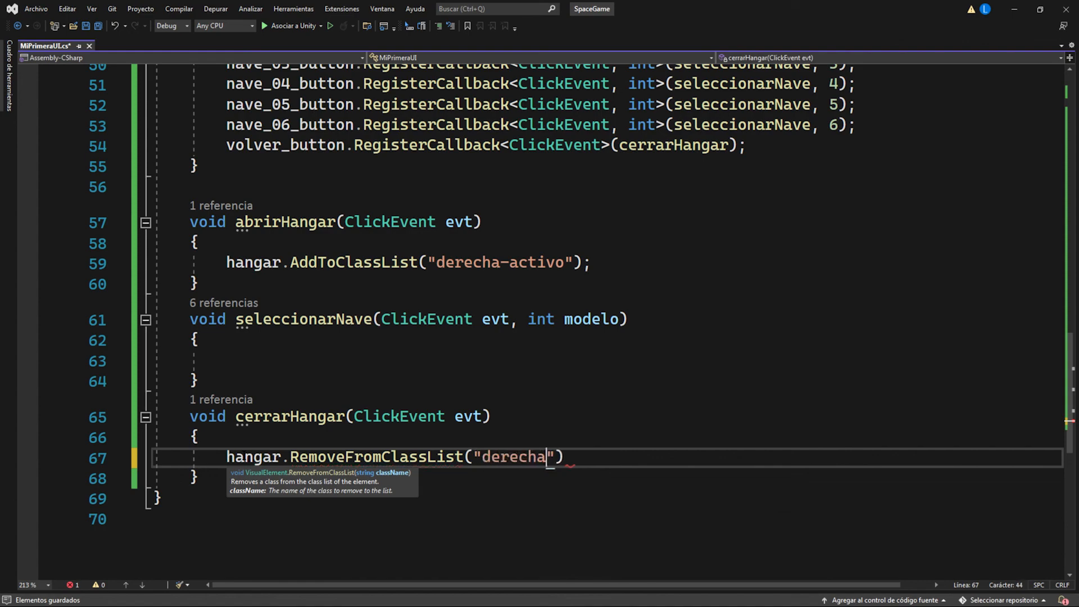
text(-activo)
key(End)
text(;)
key(ctrl+s)
Step: Insert a "switch (modelo)" block containing "case 1:" and "break;" in the seleccionarNave method
click(277, 364)
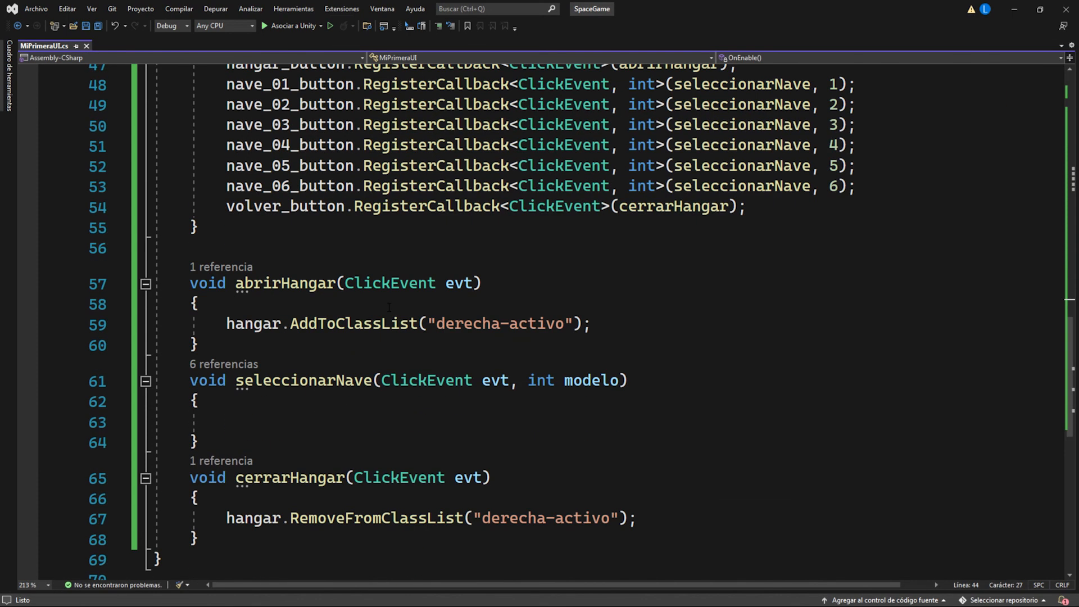
scroll(389, 307, down, 3)
click(268, 229)
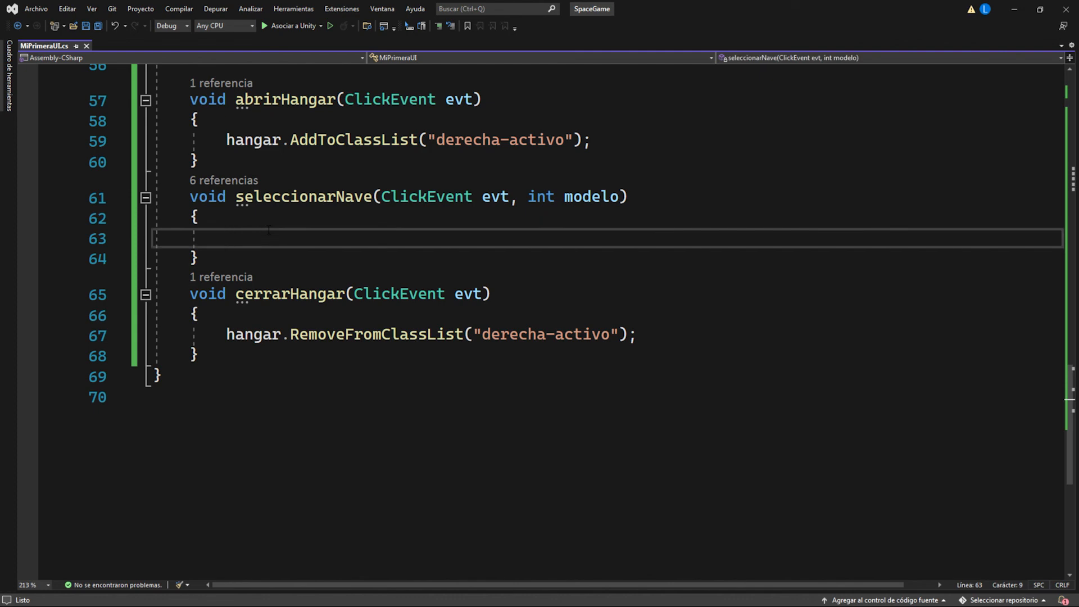
text(switch (modelo)         {             case 1:                 break;         })
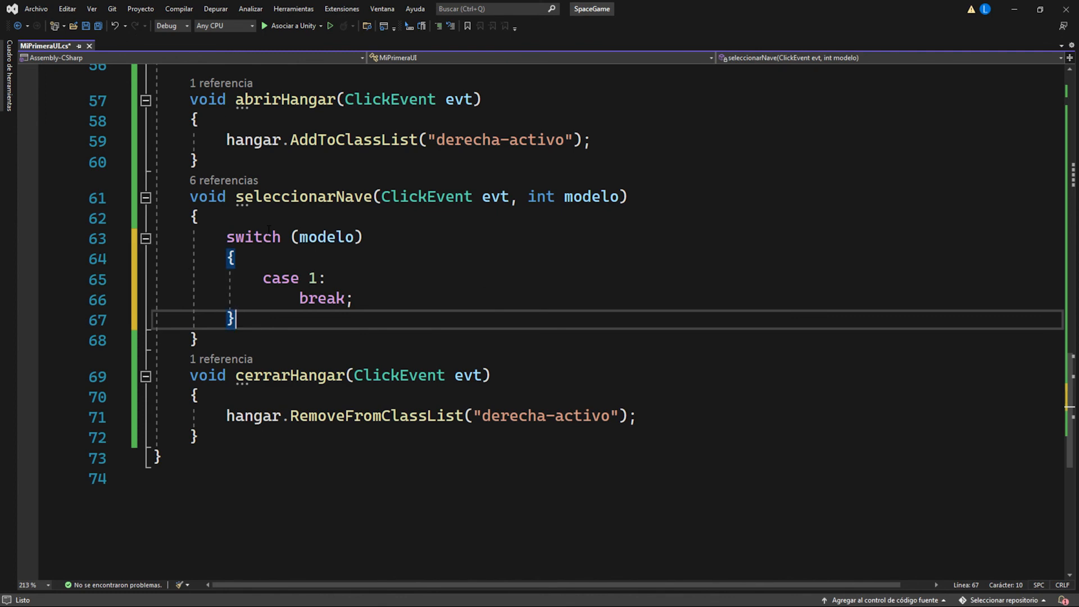
Step: Add "nave_nombre.text = "Halcón Milenario";" under case 1 of the switch in seleccionarNave
click(334, 280)
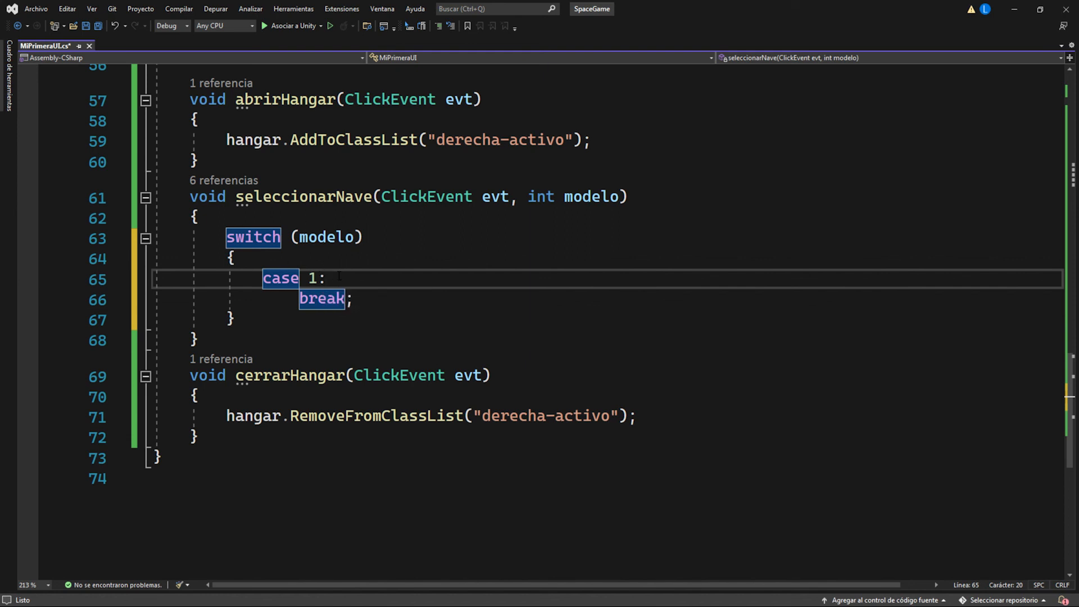
scroll(339, 276, up, 4)
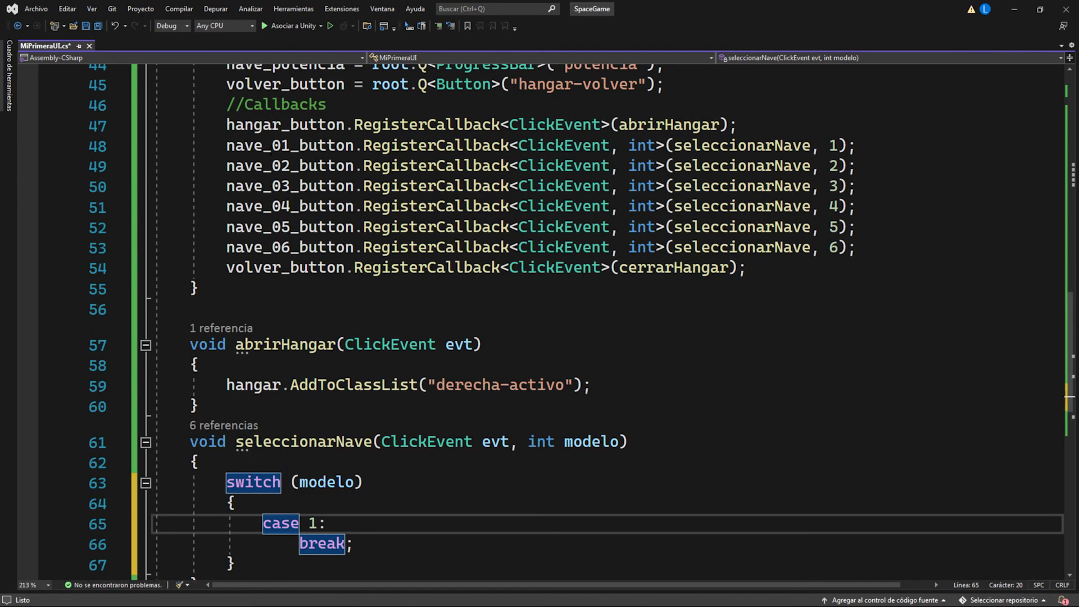
scroll(292, 169, up, 3)
drag(227, 165, 355, 247)
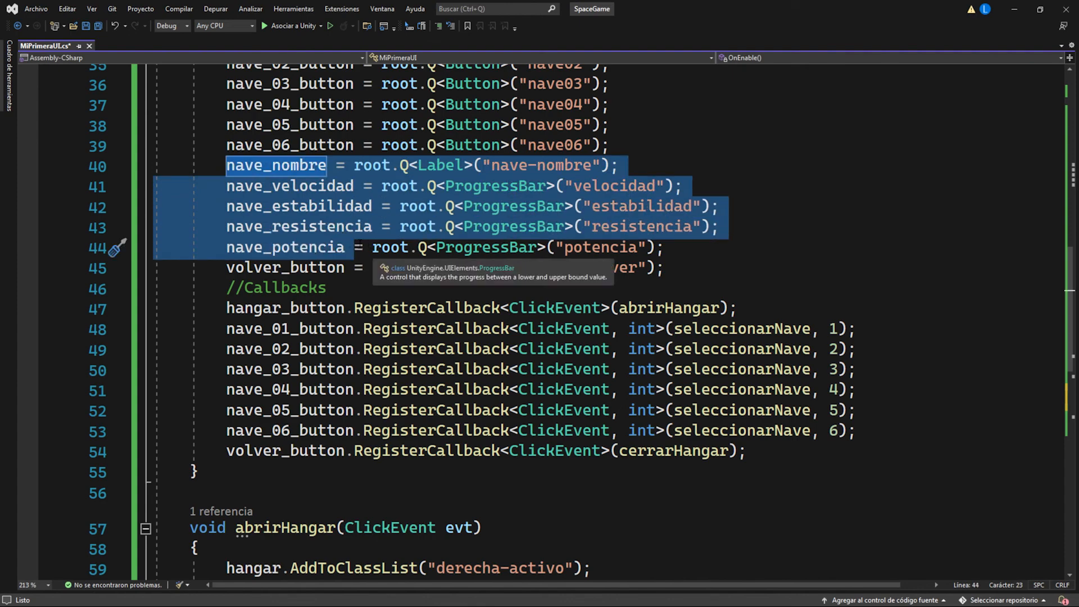
scroll(337, 236, down, 7)
click(342, 278)
key(Return)
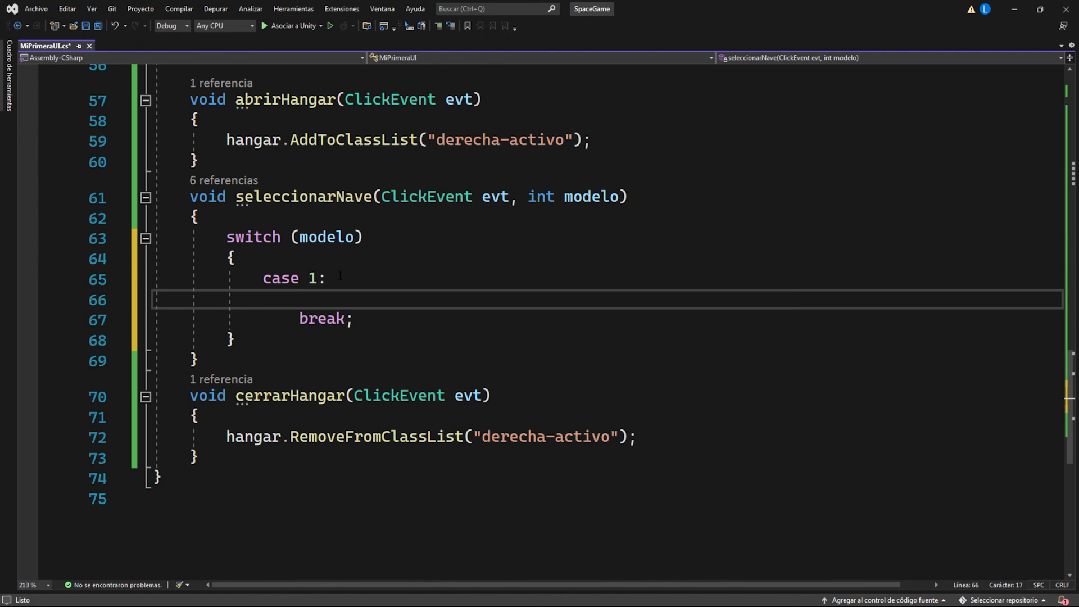
text(nave)
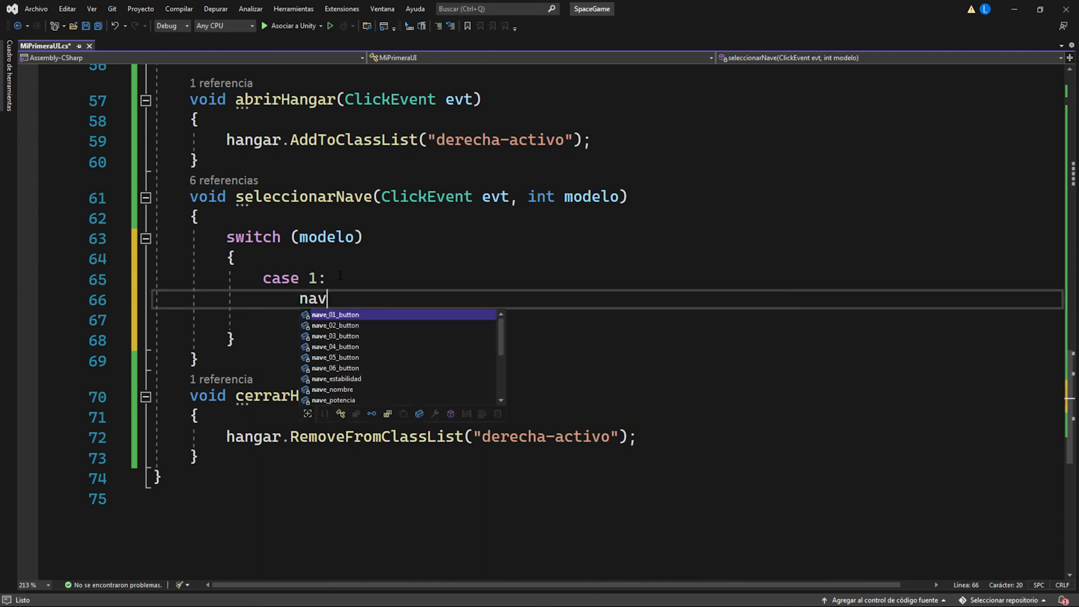
key(Down)
key(Down)
key(Down)
key(Down)
key(Down)
key(Down)
key(Down)
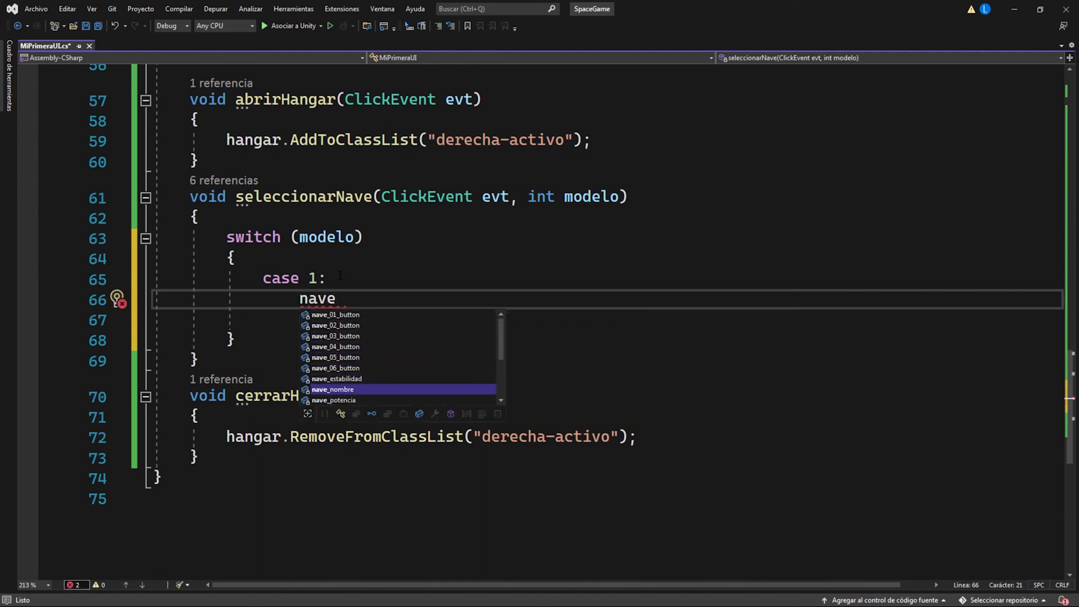
key(Tab)
text(.te)
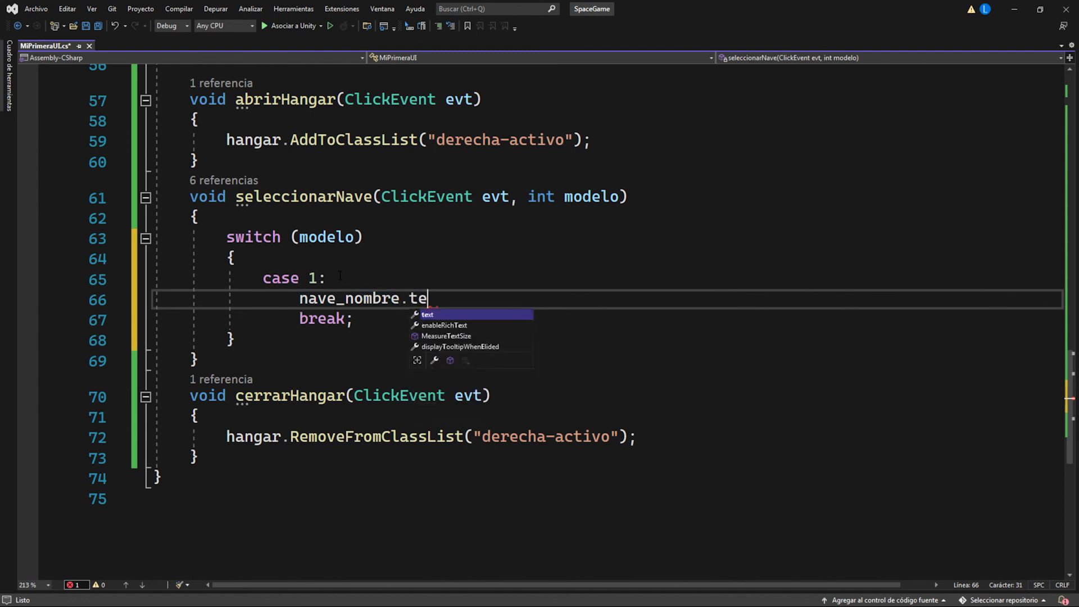
key(Tab)
text(=)
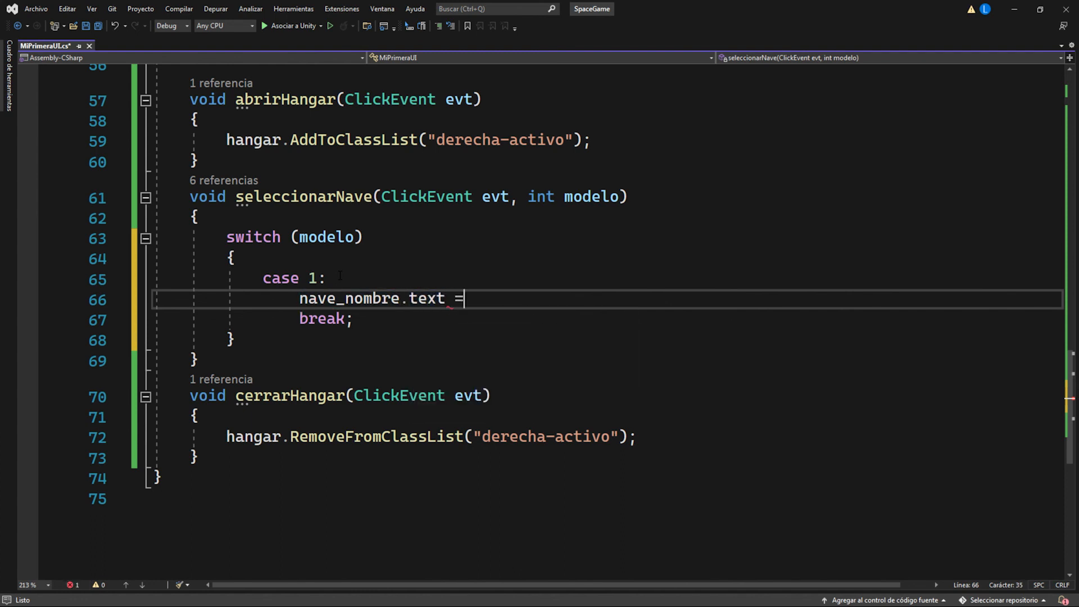
text( "Halcón Milenario";)
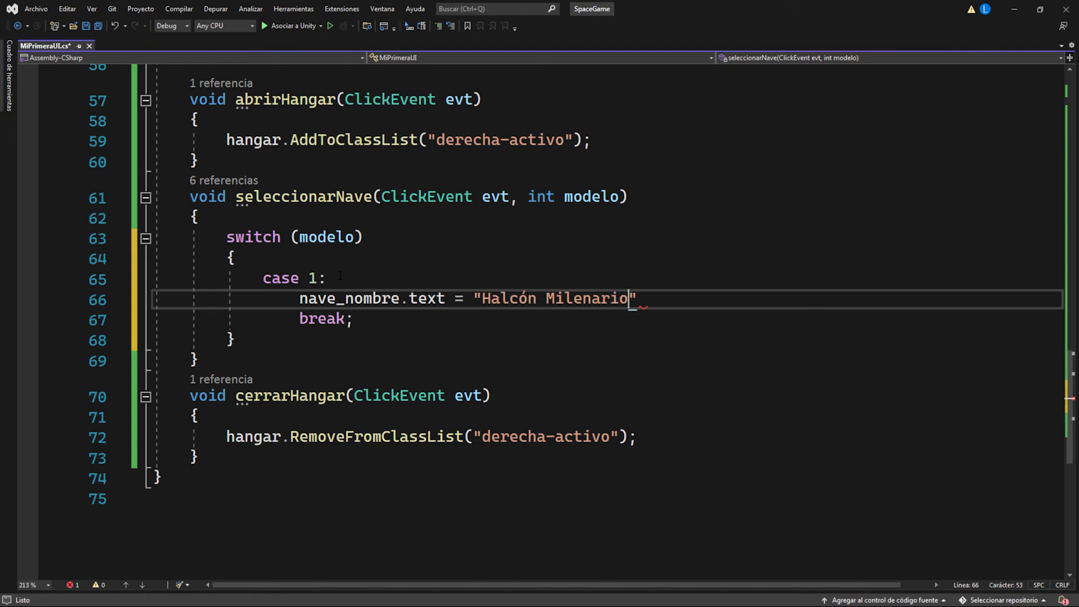
Step: Add "nave_velocidad.lowValue = 20;" under the nave_nombre line in case 1, reusing the field name from OnEnable
key(Return)
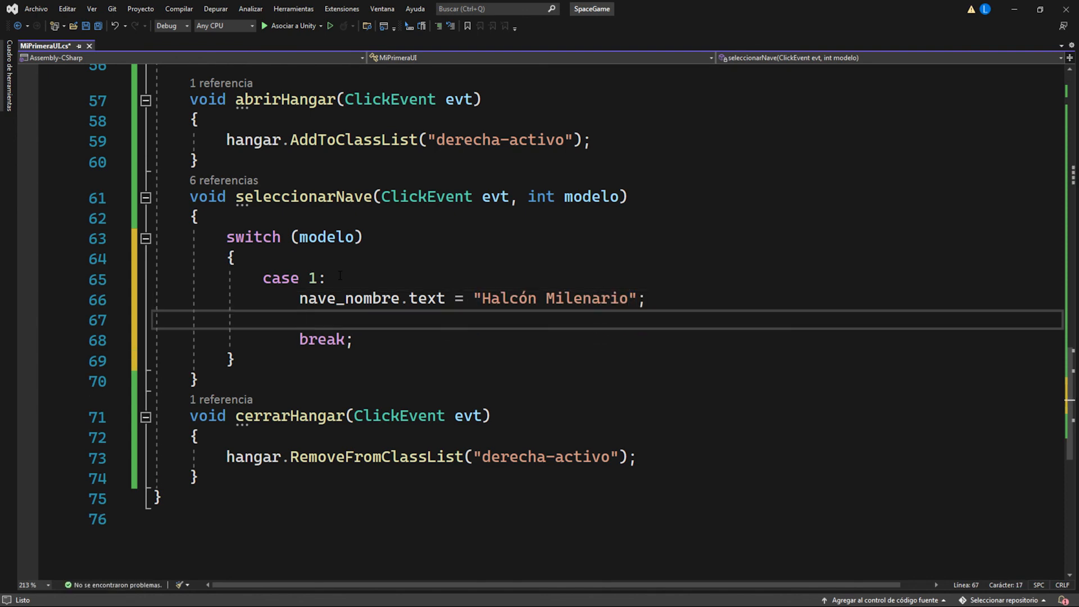
scroll(340, 276, up, 7)
drag(354, 186, 227, 187)
key(ctrl+c)
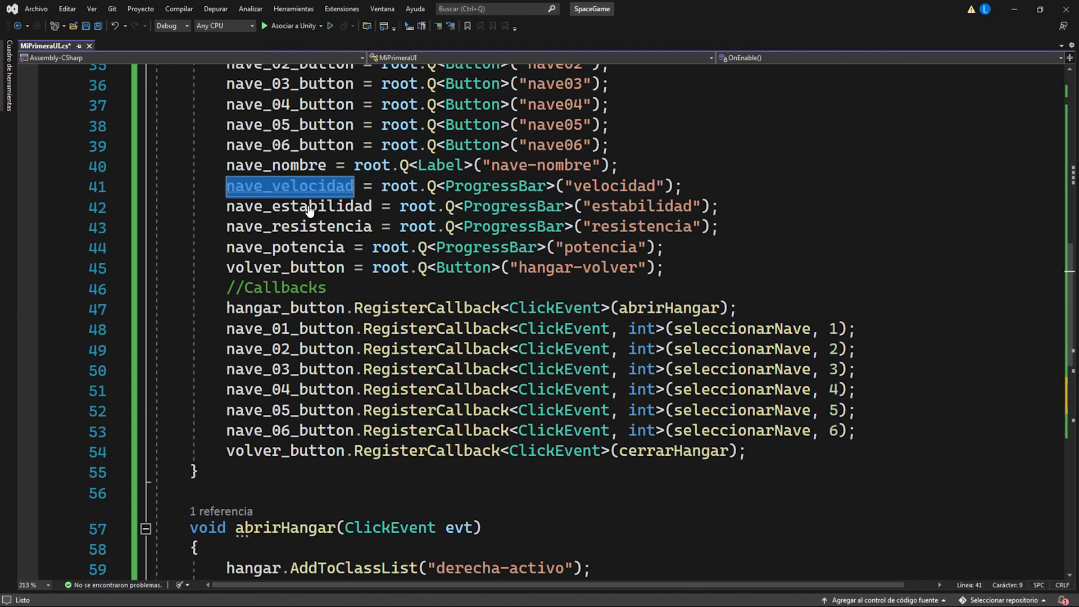
scroll(308, 211, down, 5)
scroll(326, 225, down, 3)
click(325, 254)
key(ctrl+v)
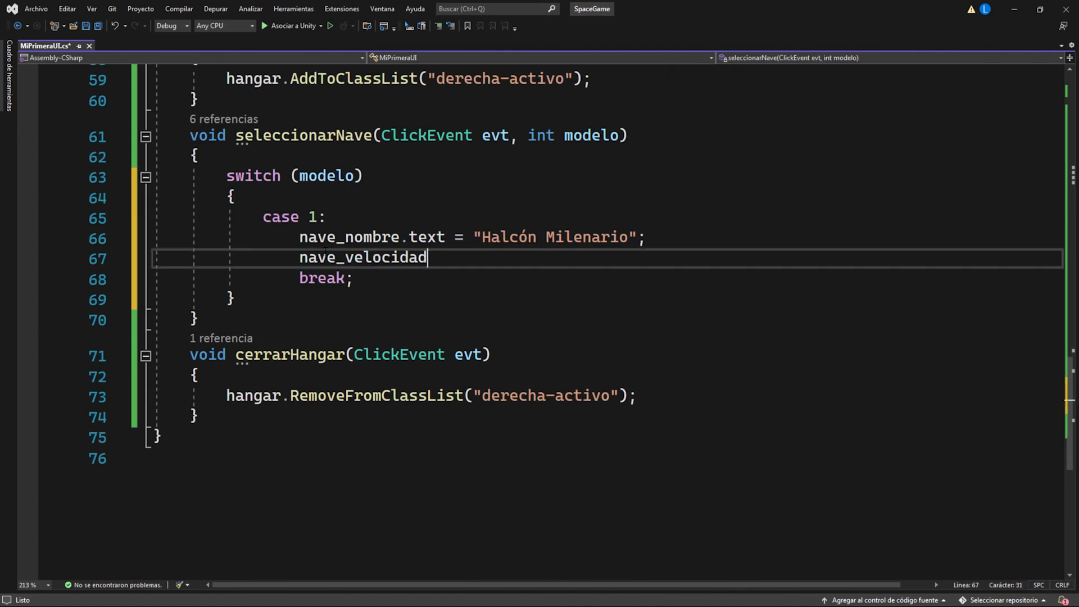
text(.l)
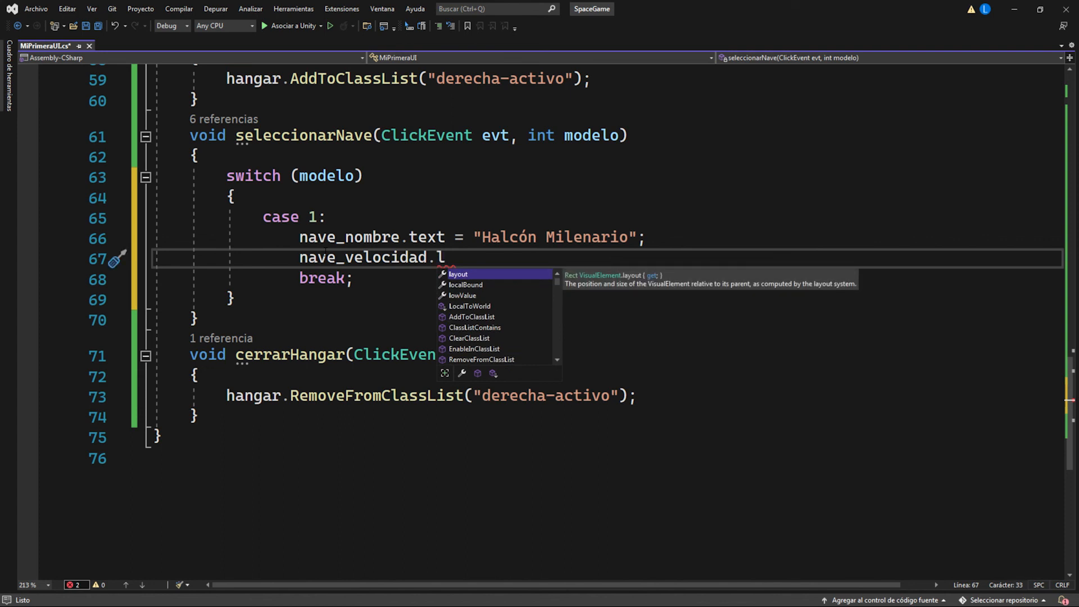
key(Down)
key(Down)
key(Tab)
text(=)
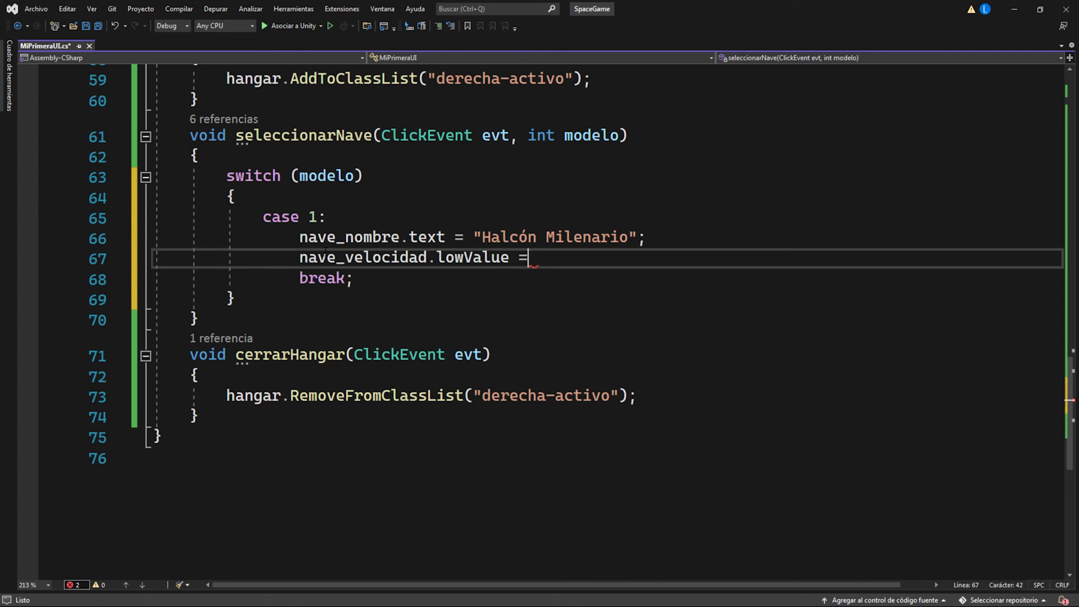
text( 20;)
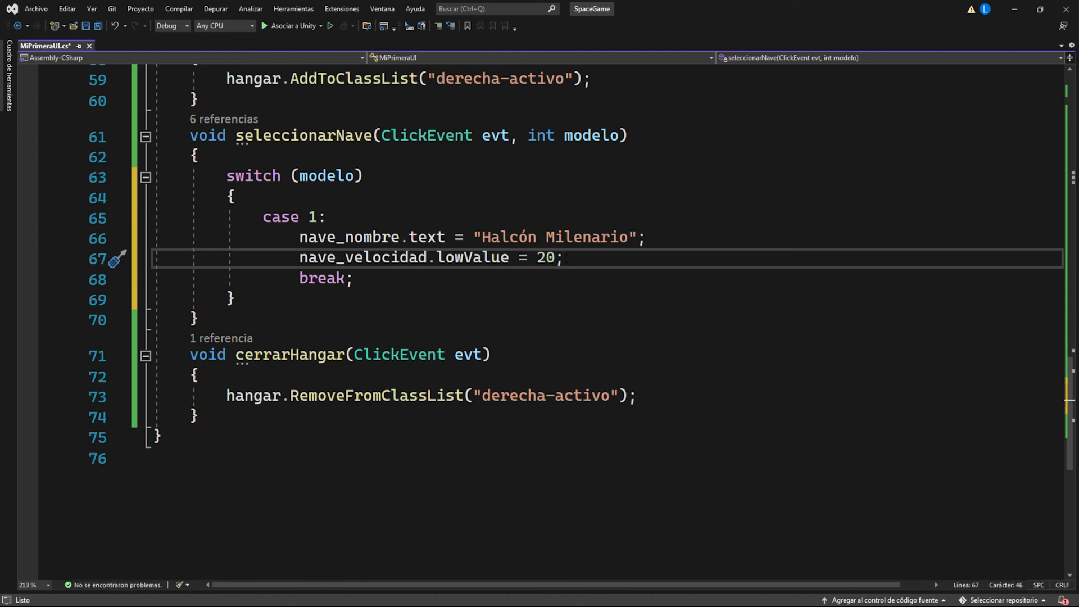
Step: Duplicate the nave_velocidad line three times in case 1 and change the copies to nave_estabilidad, nave_resistencia and nave_potencia
key(ctrl+c)
key(ctrl+v)
key(ctrl+v)
key(ctrl+v)
scroll(567, 258, up, 5)
scroll(567, 258, down, 5)
text(estabilidadresistenciapotencia)
Step: Copy the whole case 1 block through its break and paste it repeatedly for the other ship models
click(366, 339)
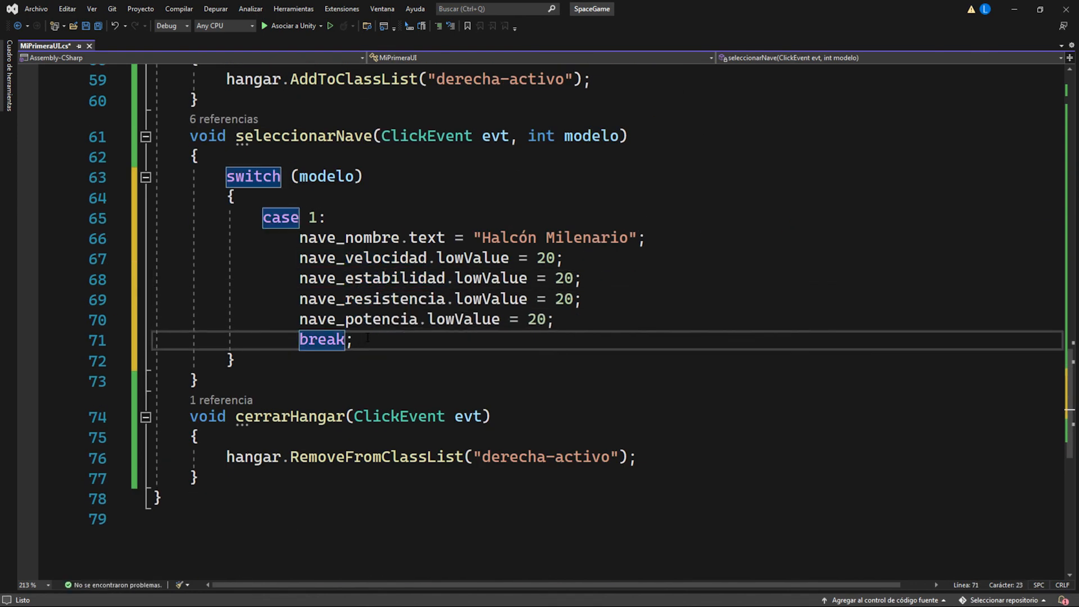
drag(365, 339, 262, 218)
key(ctrl+c)
key(ctrl+v)
key(ctrl+v)
key(ctrl+v)
key(ctrl+v)
key(ctrl+v)
Step: Number the copied cases, give them their own ship names, including "Ragnarok", "F16", "Death Star" and "Trade Ship", and save the script
scroll(533, 270, down, 1)
text(Ragnarok)
drag(630, 344, 581, 344)
text(F164DHS45)
drag(538, 387, 529, 387)
scroll(533, 386, down, 2)
text(Death Star)
scroll(562, 365, down, 3)
text(Trade Ship)
key(ctrl+s)
Step: Change the type in the hangar query for "derecha" in OnEnable from Button to VisualElement and save the script
scroll(467, 388, up, 20)
scroll(467, 388, up, 1)
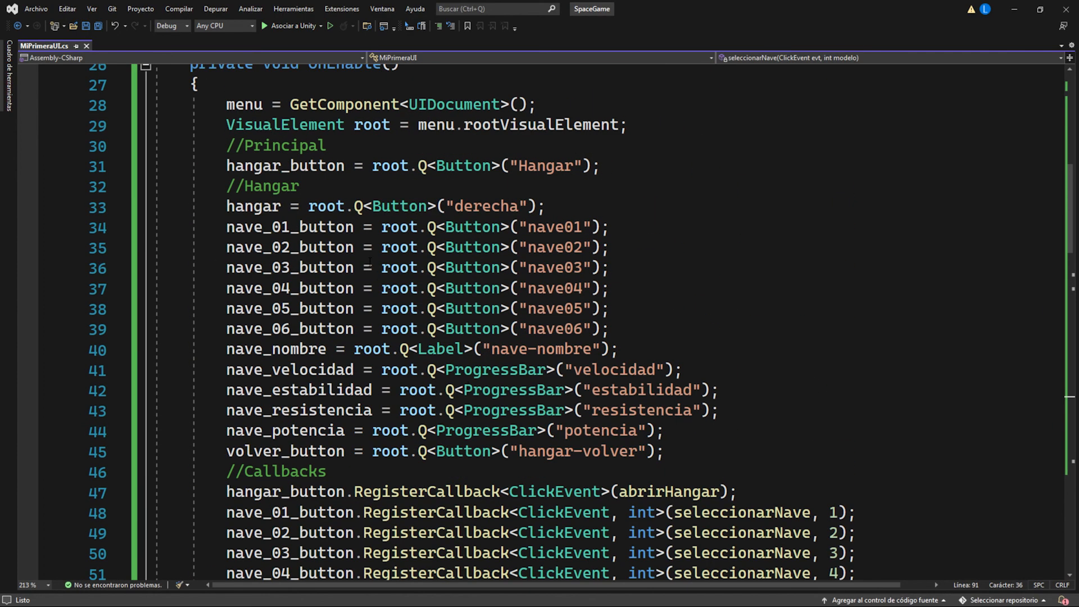
scroll(371, 262, up, 1)
click(390, 266)
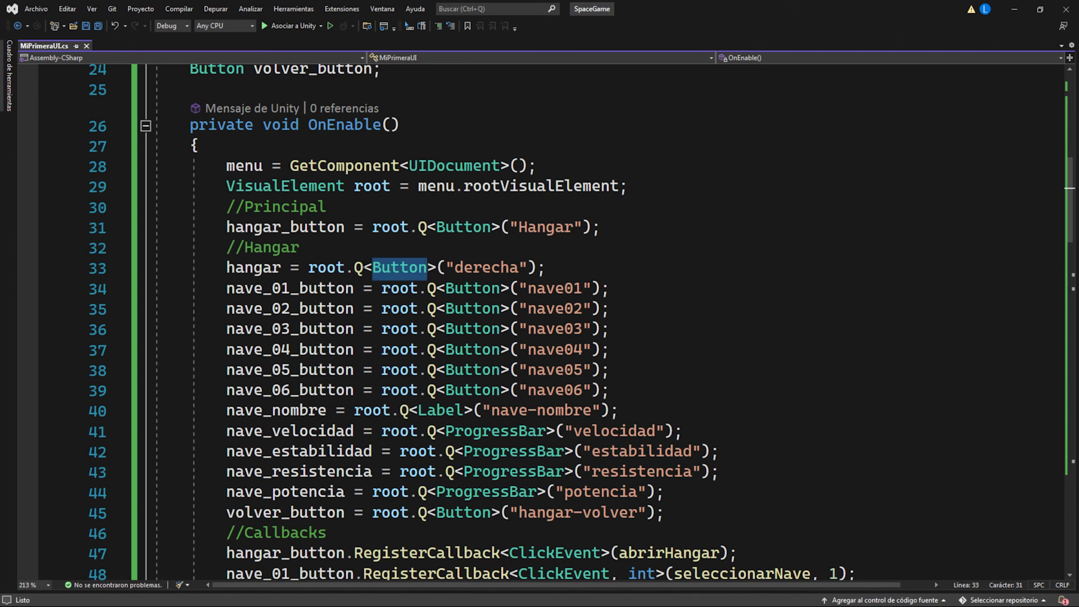
double_click(389, 265)
text(Visual)
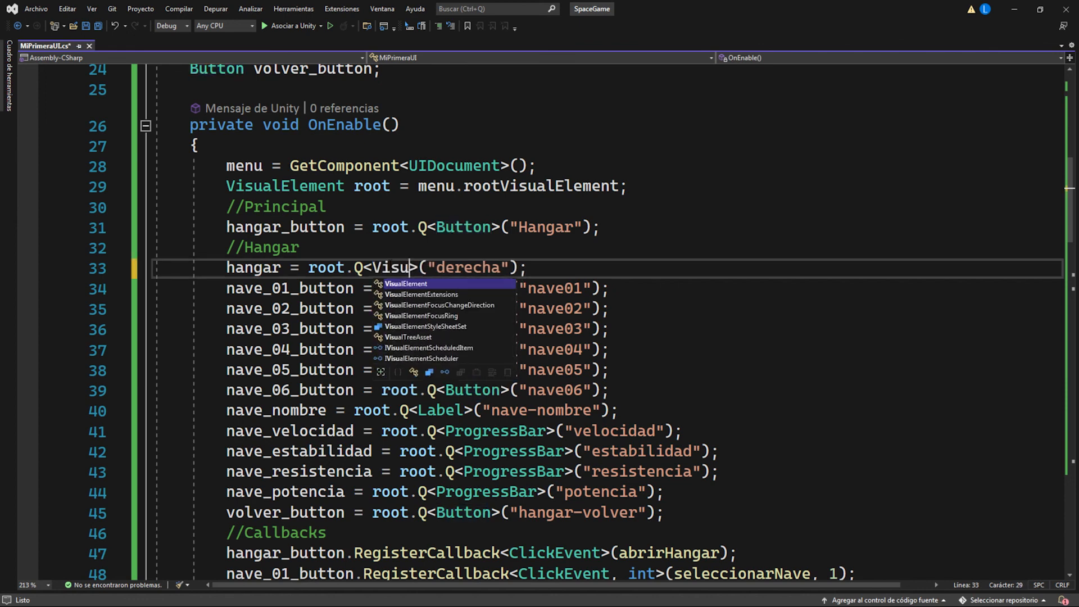
key(Tab)
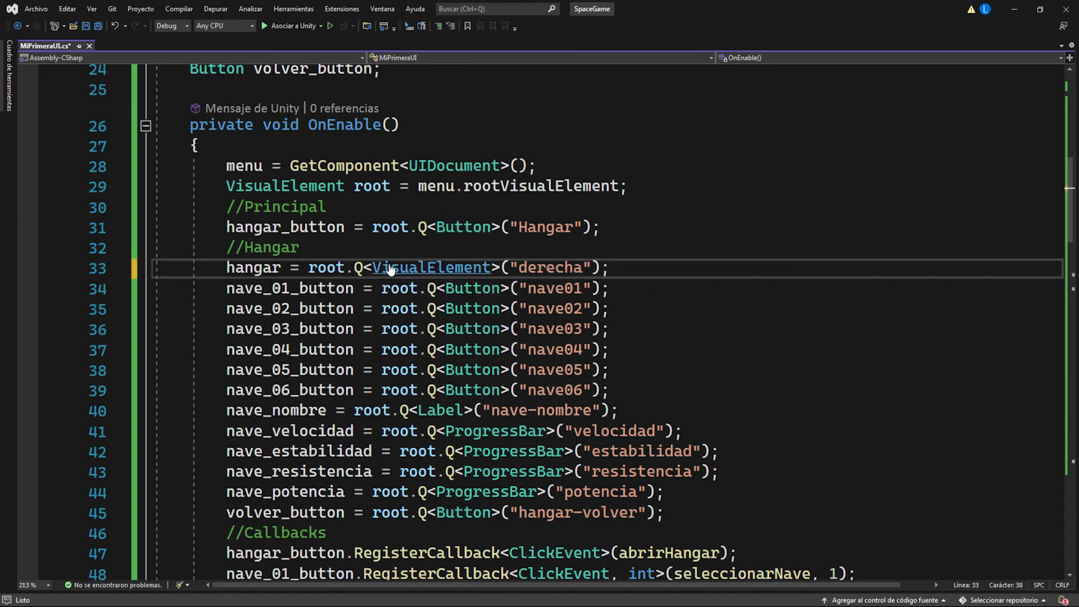
key(ctrl+s)
Step: Switch to Unity, run the scene and test opening the hangar, selecting ships and returning to the menu
click(635, 255)
scroll(504, 273, up, 6)
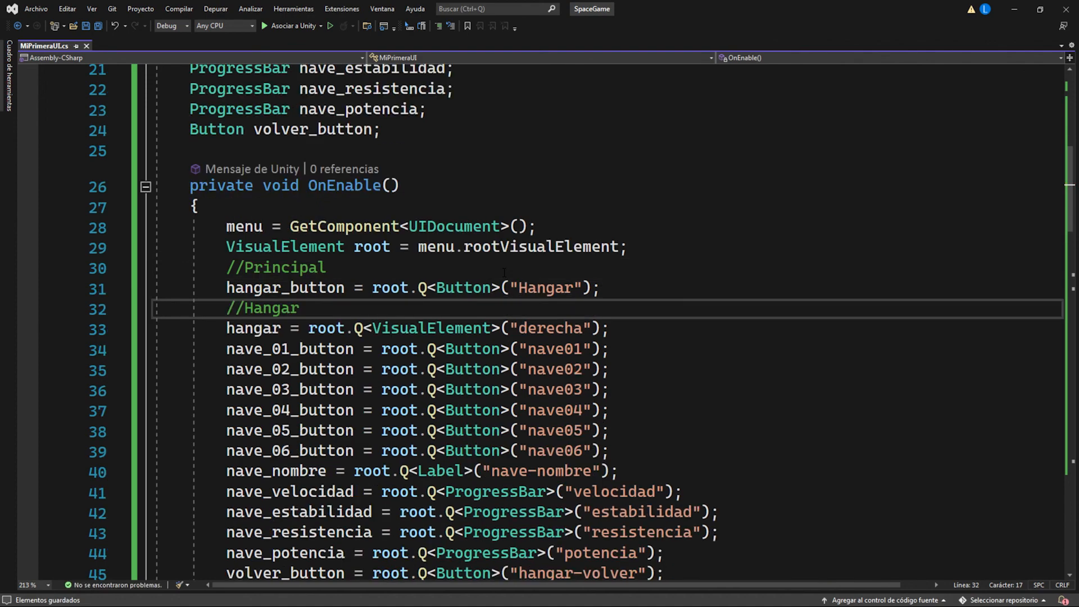
click(1015, 9)
click(523, 32)
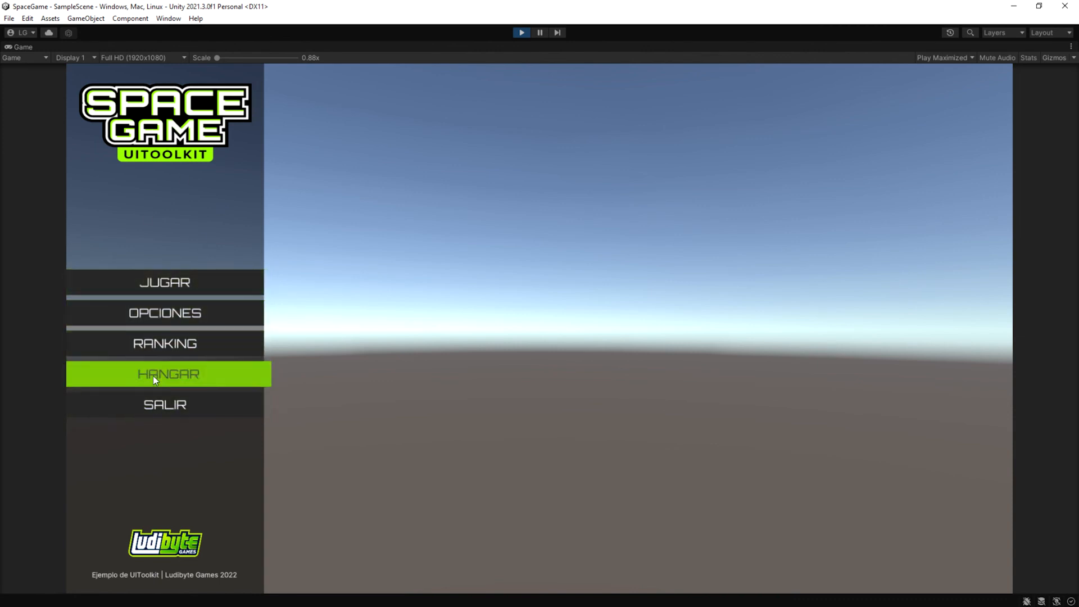
click(183, 378)
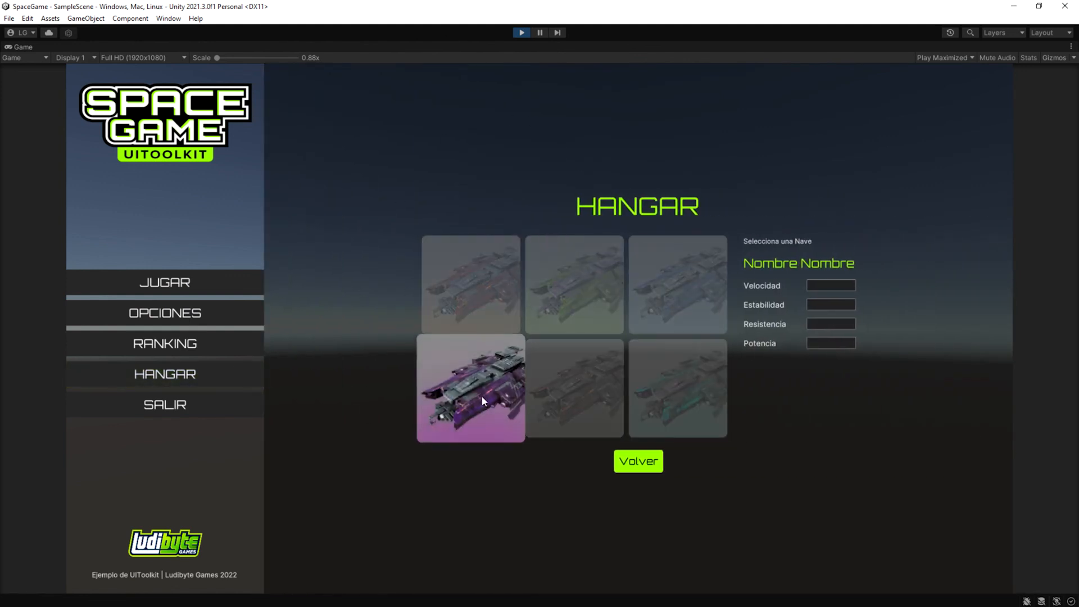
click(478, 284)
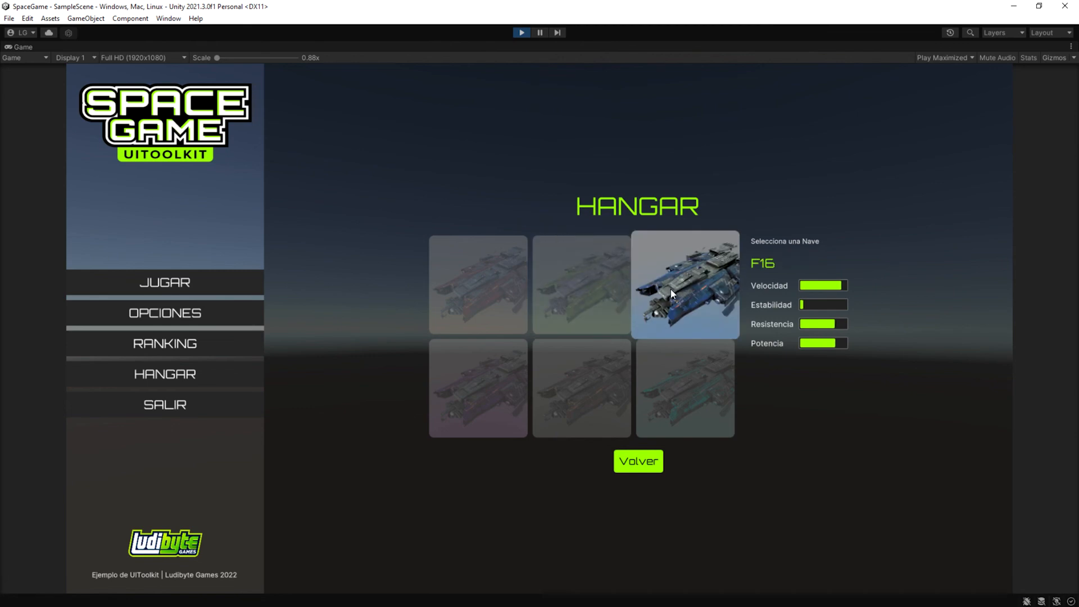
click(648, 469)
click(521, 33)
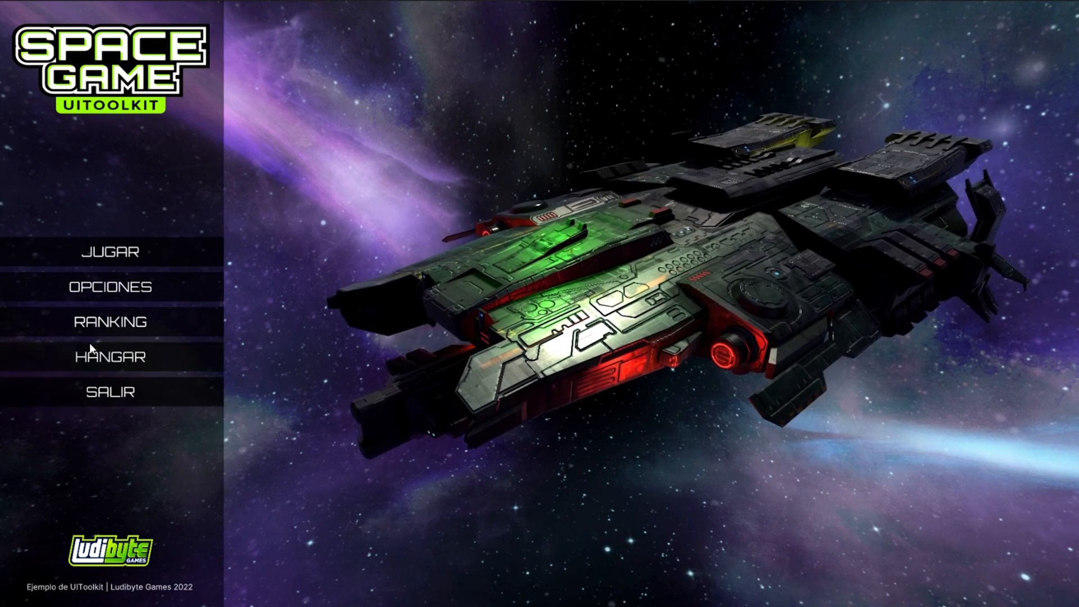
Step: Test the hangar in the game with the space background by opening it, selecting each of the six ships and closing it
click(101, 352)
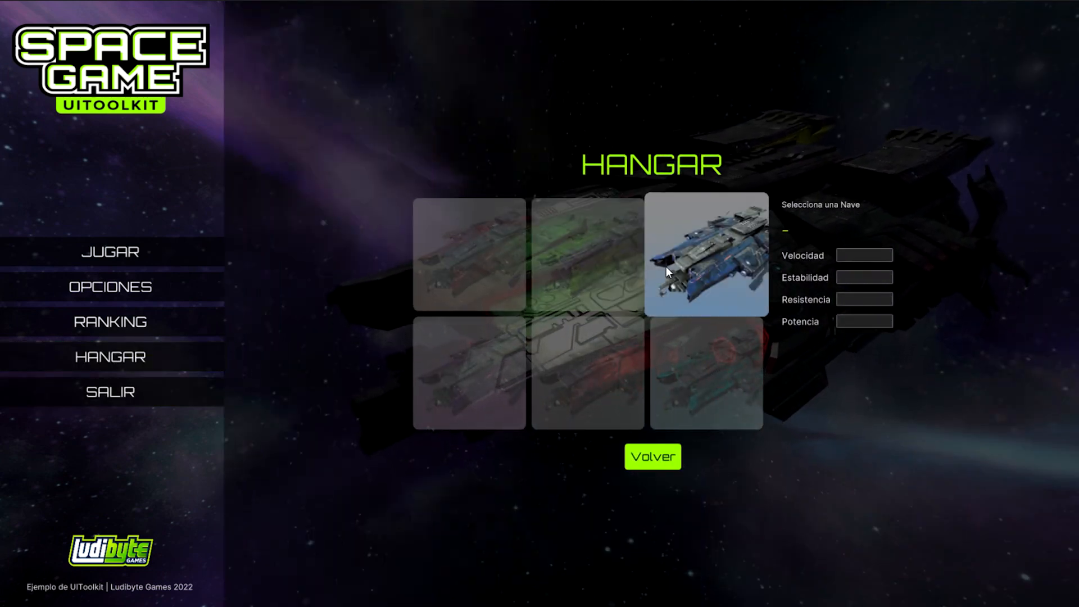
click(509, 252)
click(617, 253)
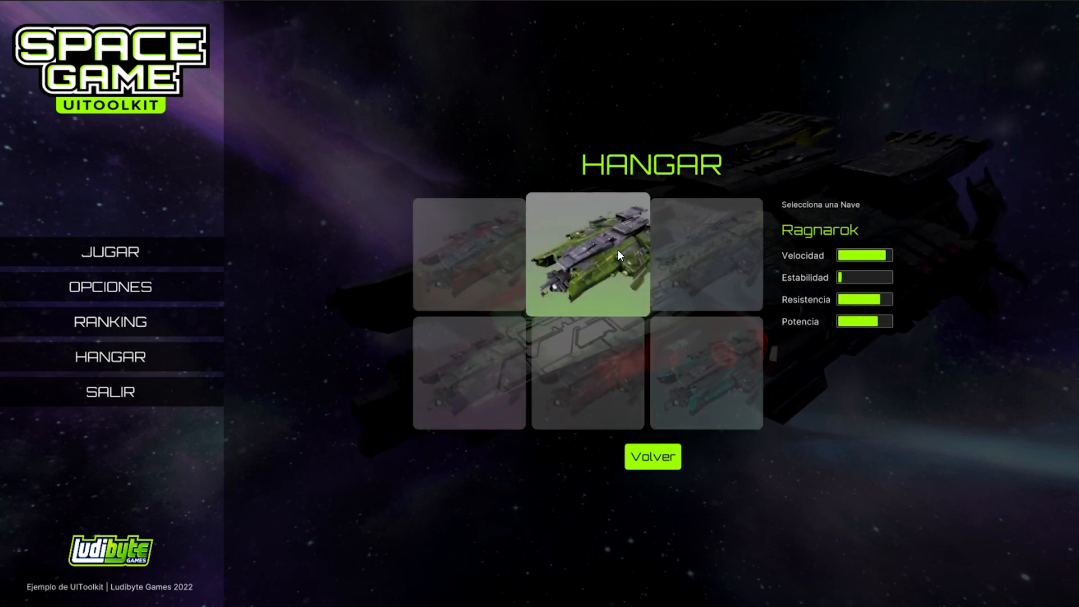
click(706, 251)
click(687, 365)
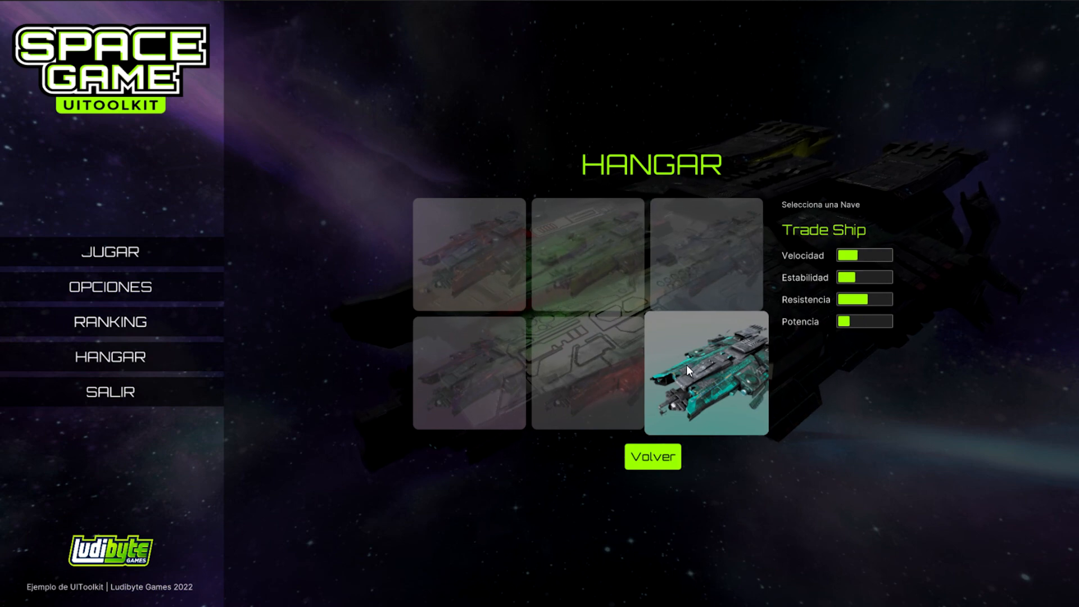
click(598, 363)
click(481, 353)
click(618, 258)
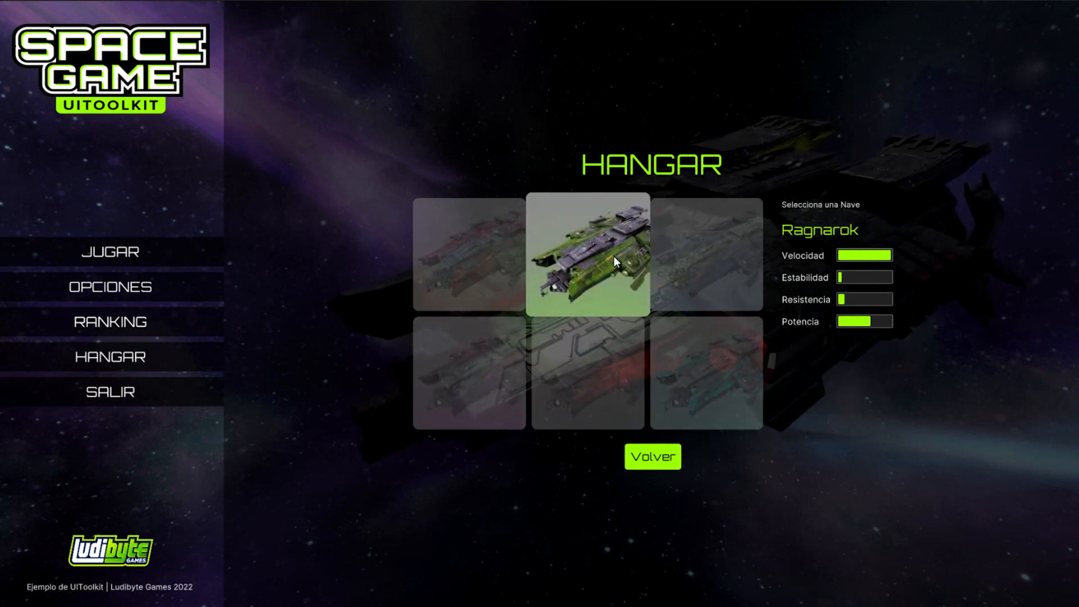
click(702, 259)
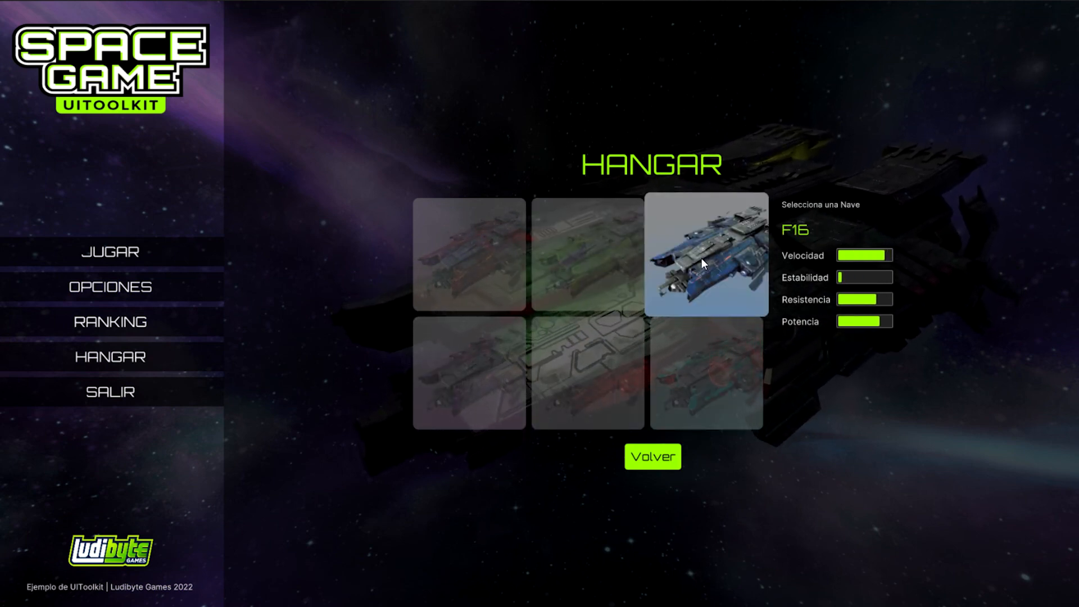
click(485, 280)
click(603, 379)
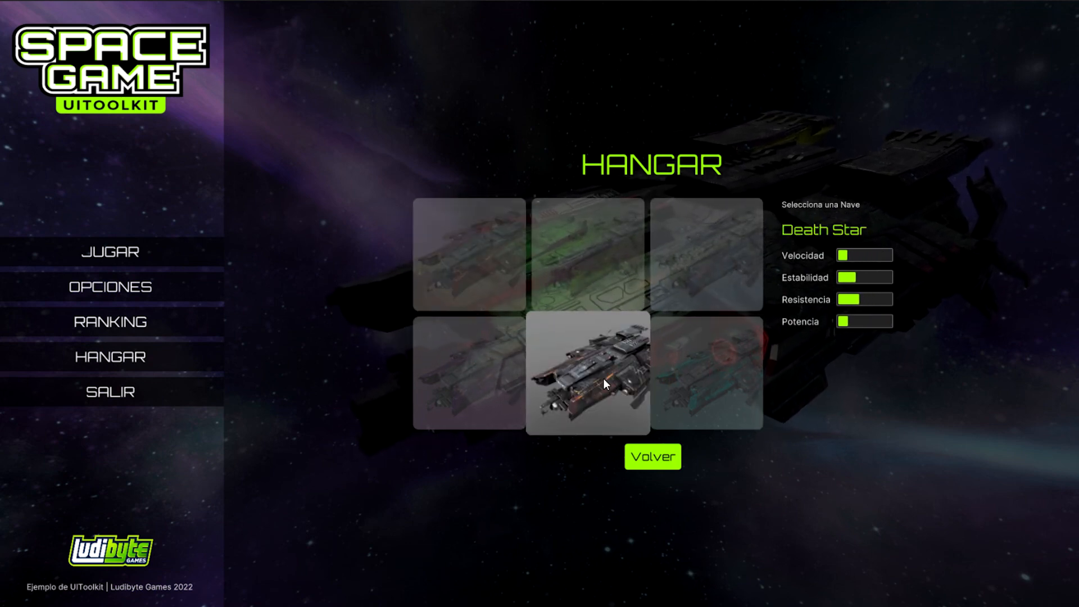
click(652, 458)
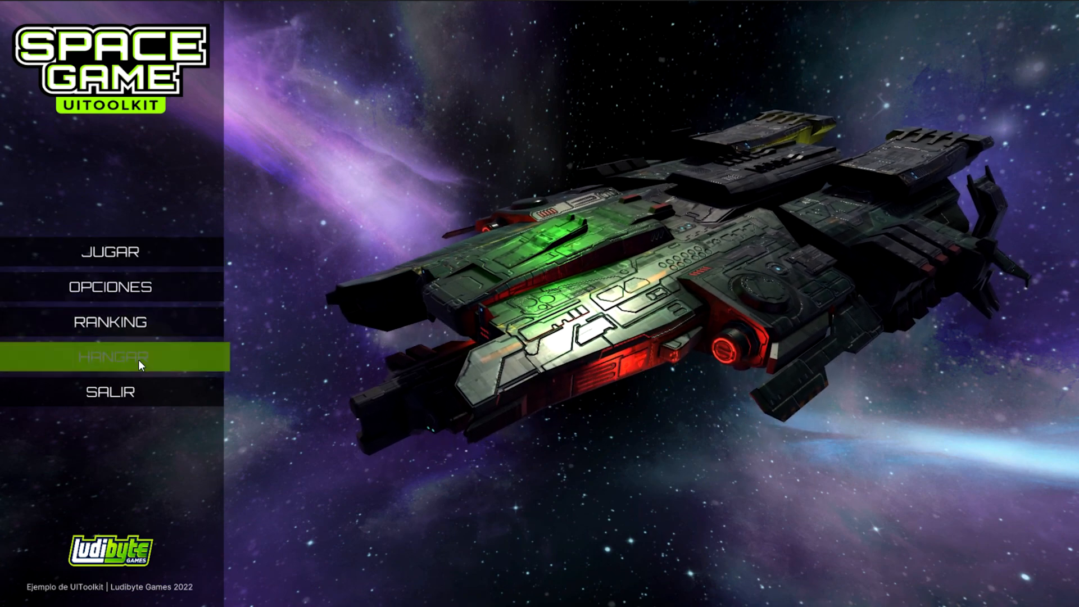
Step: Reopen the hangar in the running game, select the red ship and return to the main menu
click(138, 360)
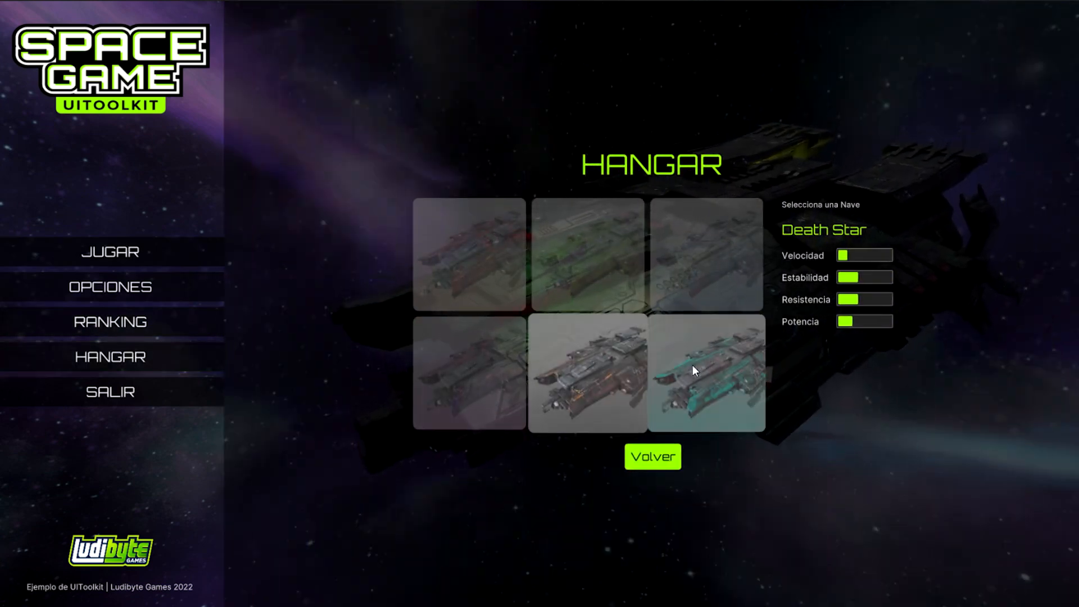
click(494, 262)
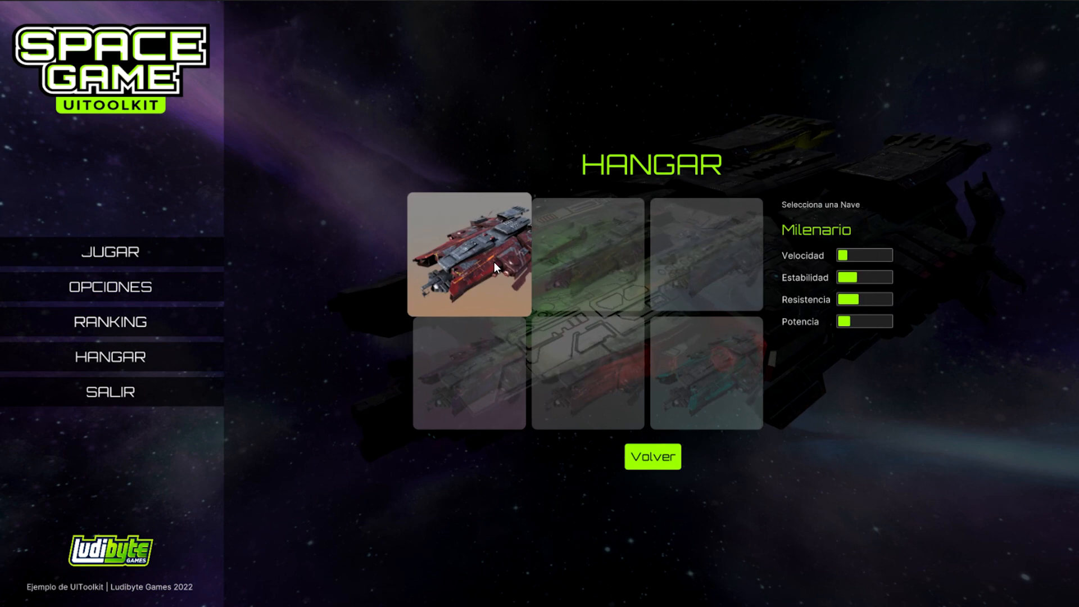
click(653, 456)
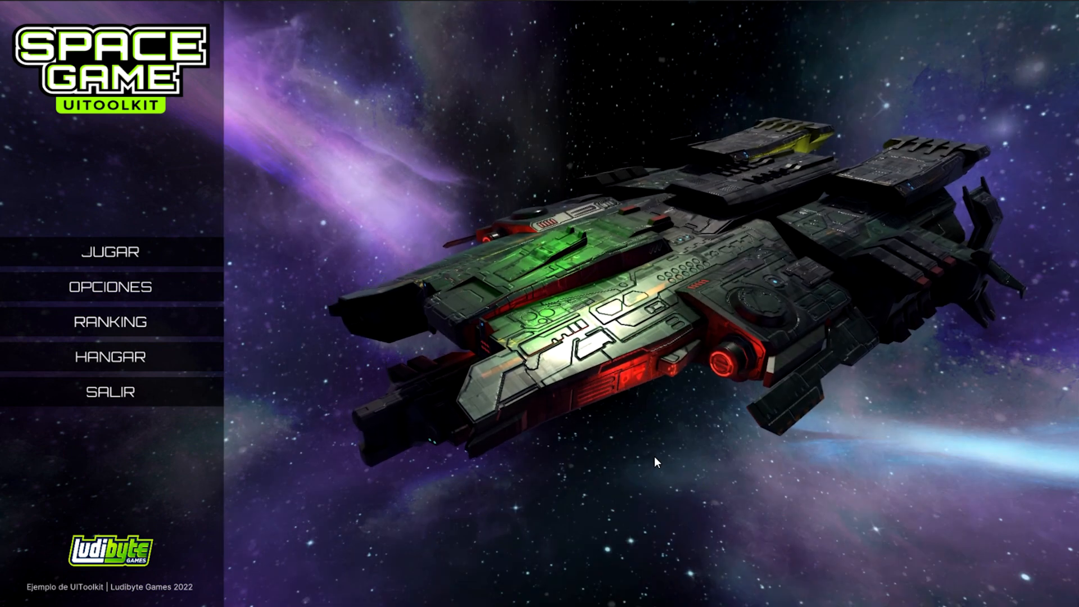